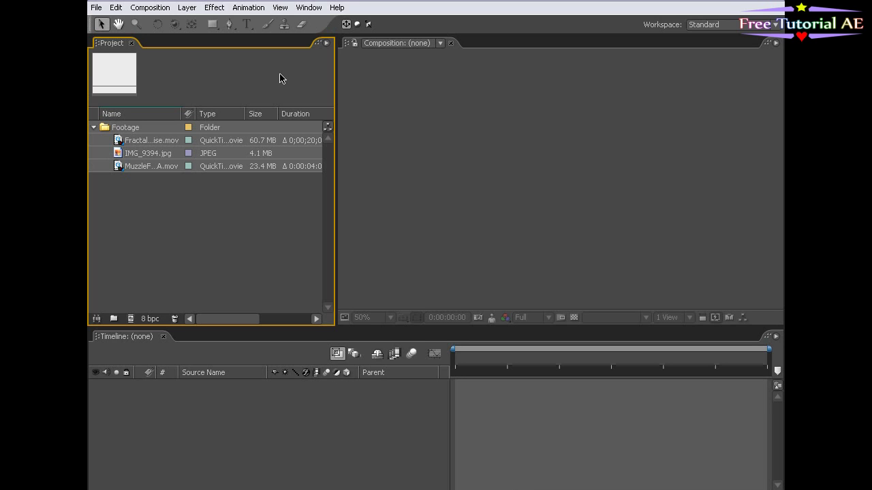
# Step: Create a new composition named Comp 1 using the NTSC DV preset
pyautogui.click(157, 8)
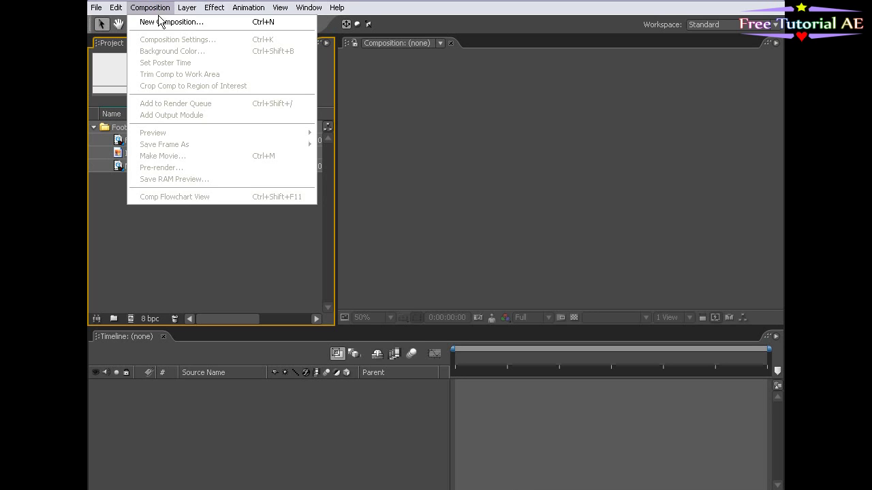
pyautogui.click(214, 22)
pyautogui.click(273, 167)
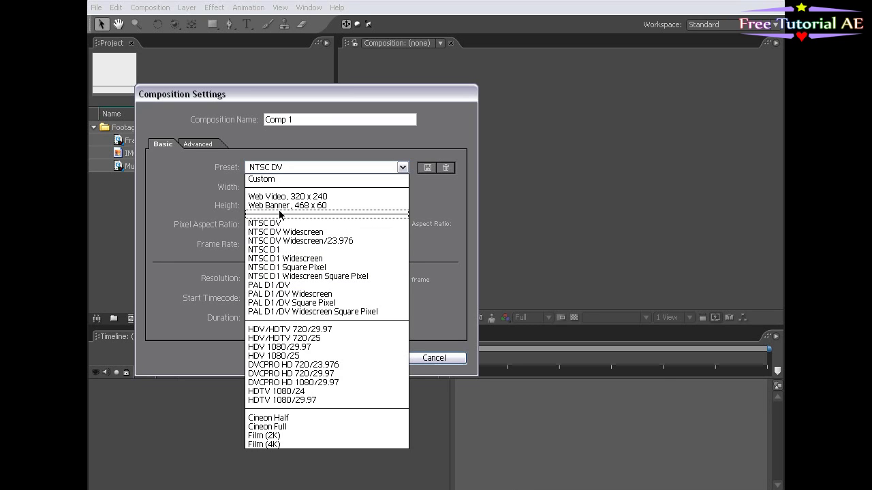
pyautogui.click(271, 223)
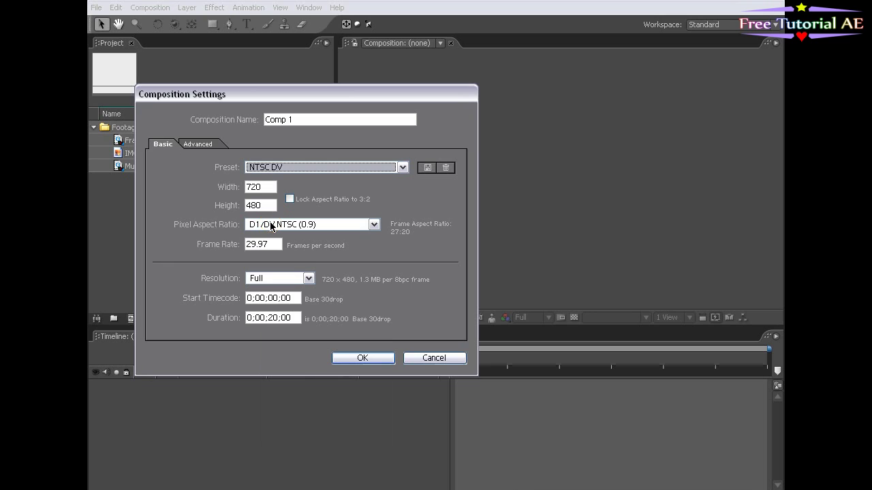
pyautogui.click(362, 358)
pyautogui.click(390, 253)
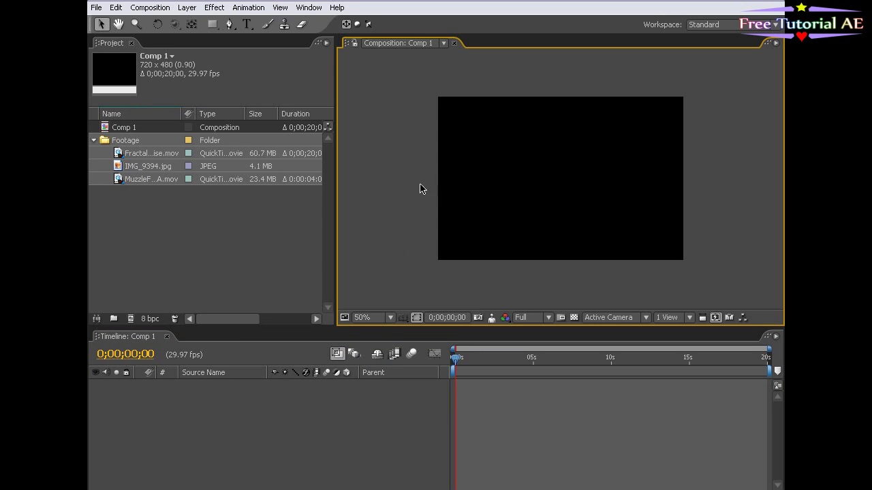
# Step: Add IMG_9394.jpg to the Comp 1 timeline and scale the layer to fit the composition
pyautogui.click(150, 170)
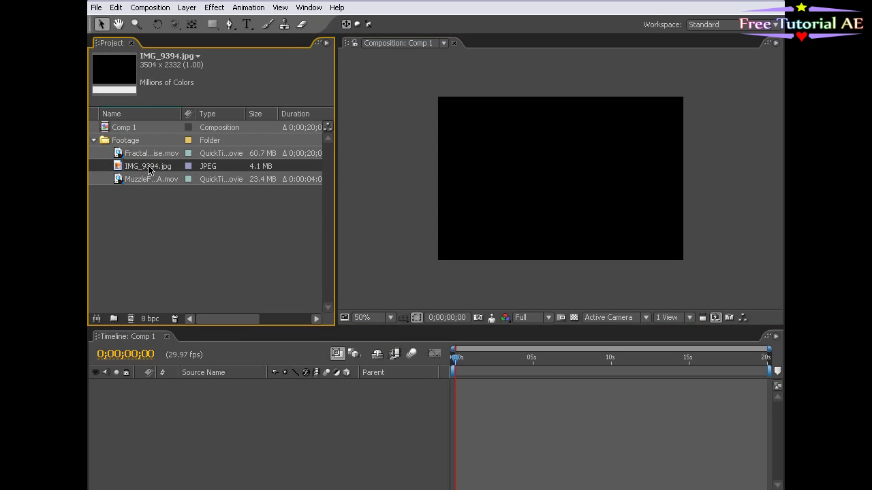
pyautogui.moveTo(134, 171); pyautogui.dragTo(466, 399)
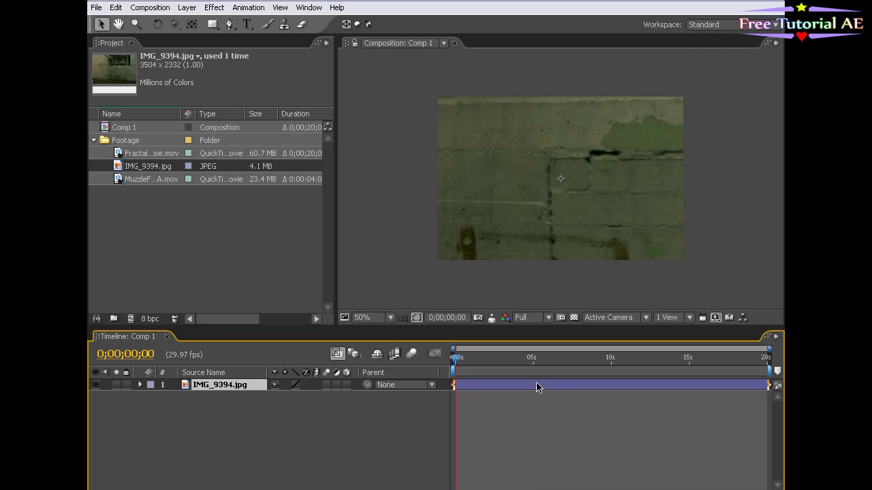
pyautogui.rightClick(489, 178)
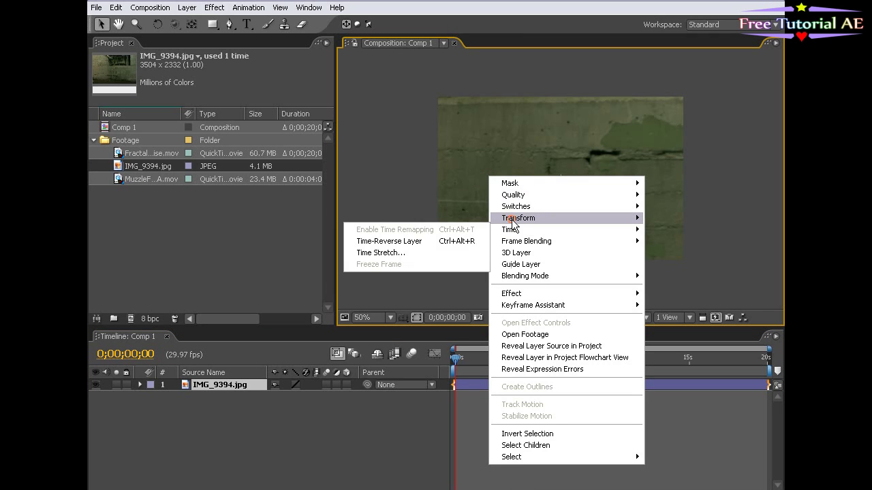
pyautogui.moveTo(512, 221)
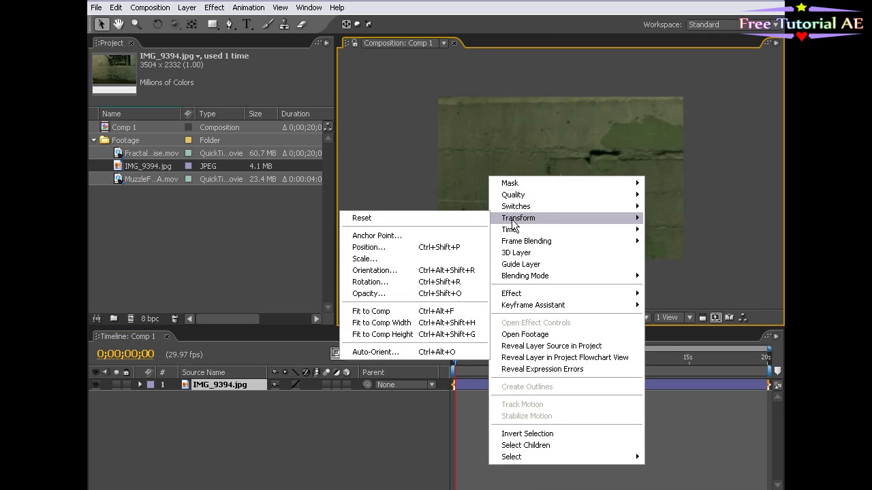
pyautogui.click(393, 314)
pyautogui.click(467, 300)
pyautogui.scroll(1, 536, 221)
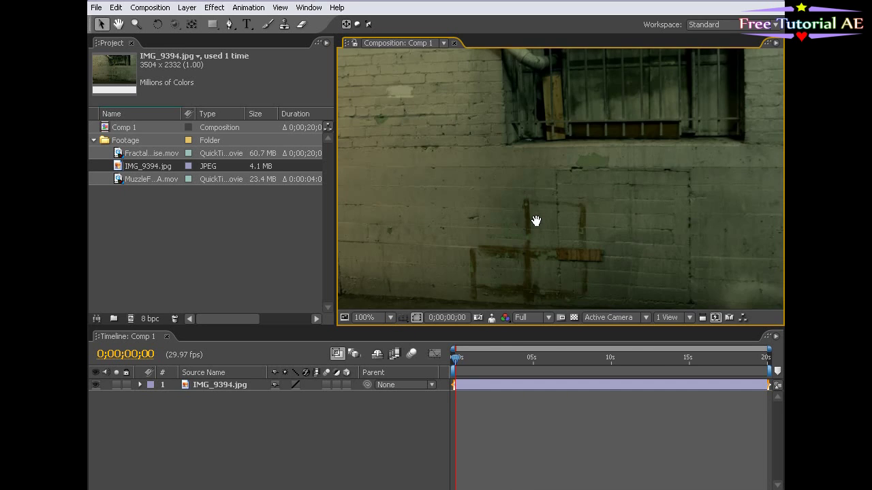
pyautogui.scroll(-1, 536, 221)
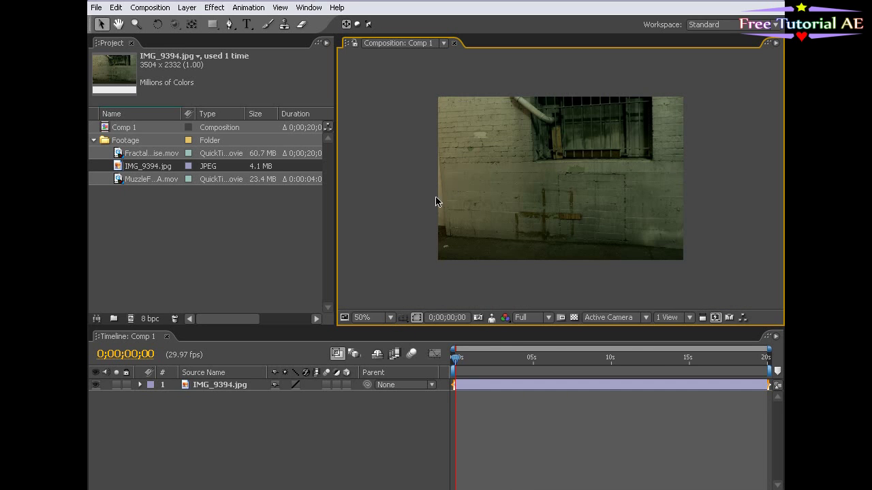
# Step: Apply the Corner Pin distort effect to the IMG_9394.jpg layer
pyautogui.moveTo(419, 327); pyautogui.dragTo(420, 352)
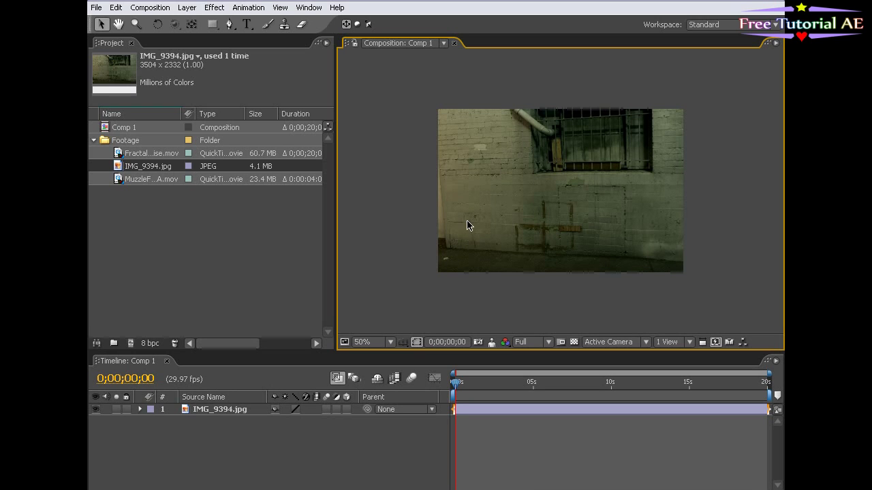
pyautogui.click(488, 177)
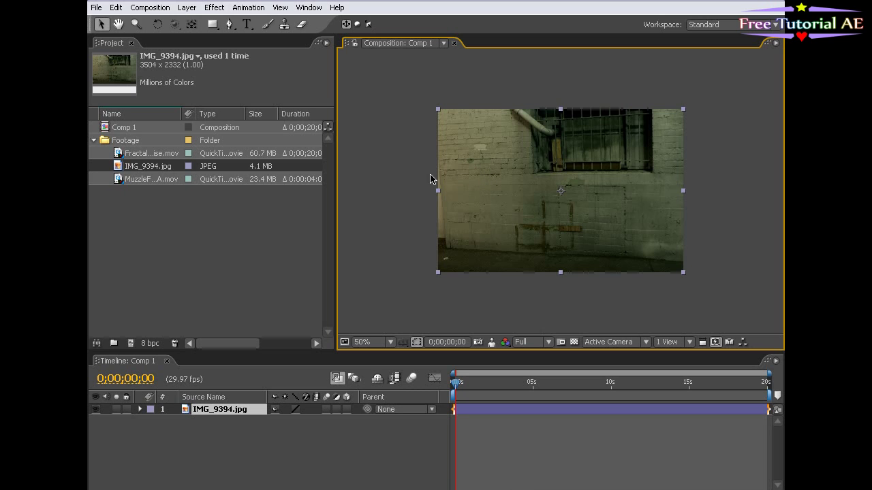
pyautogui.click(215, 8)
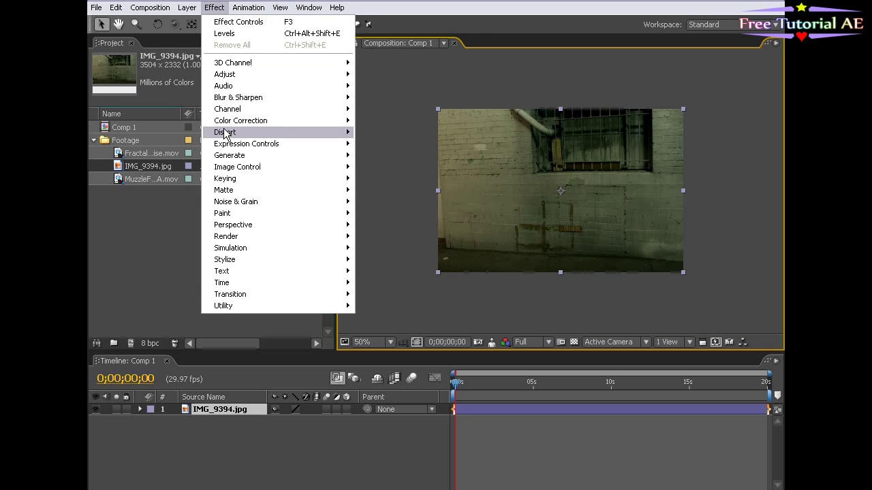
pyautogui.moveTo(224, 132)
pyautogui.click(401, 304)
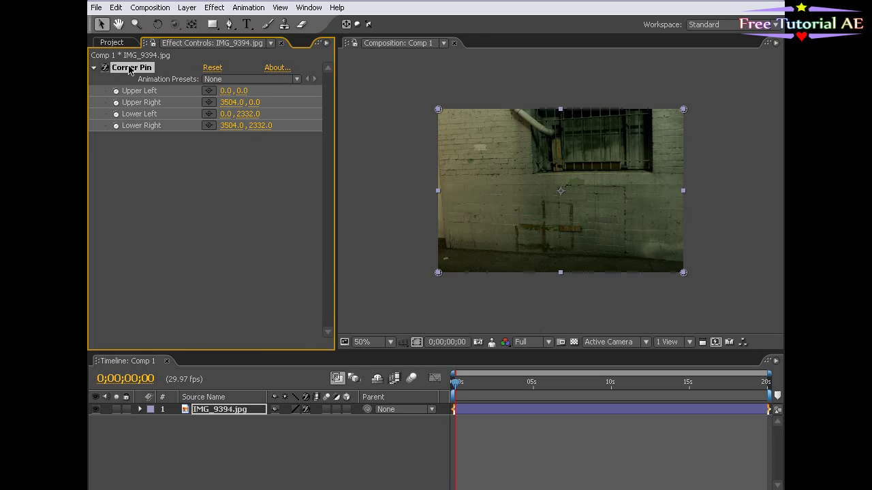
# Step: Pull the wall image's lower-left corner pin out to about -136, 2594 and its upper-left pin to about -185, -224
pyautogui.moveTo(440, 271); pyautogui.dragTo(429, 292)
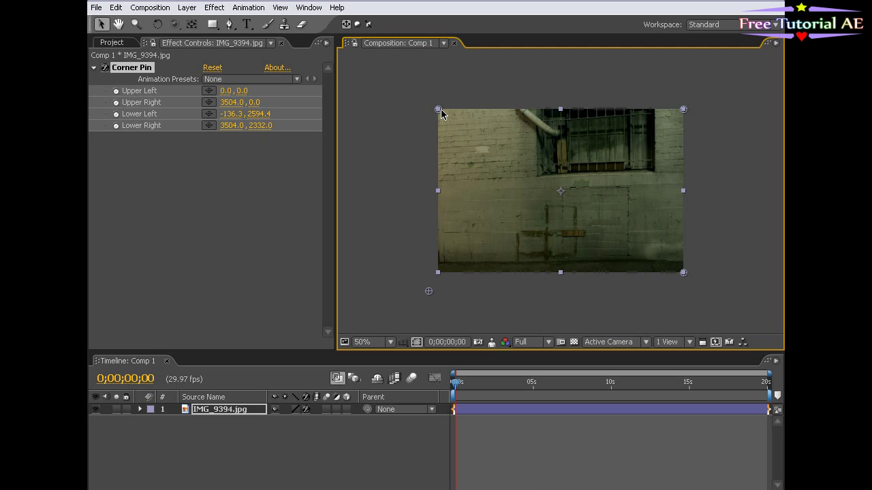
pyautogui.moveTo(441, 113); pyautogui.dragTo(426, 94)
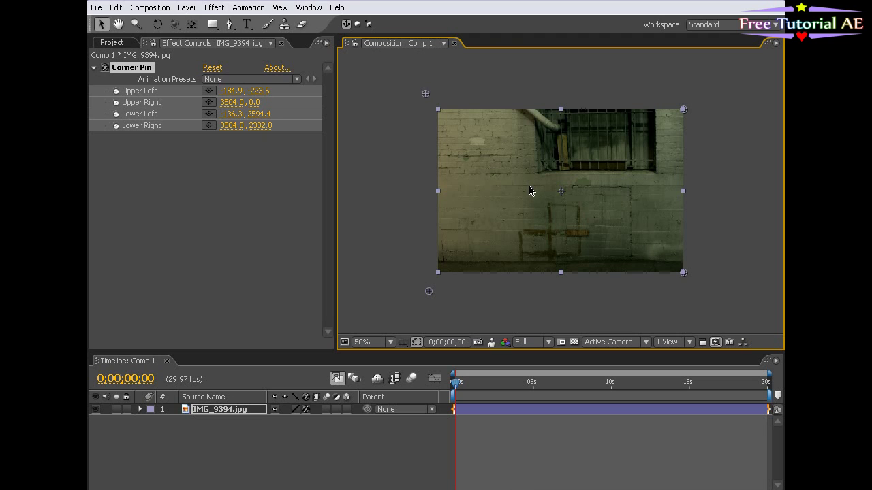
pyautogui.click(471, 443)
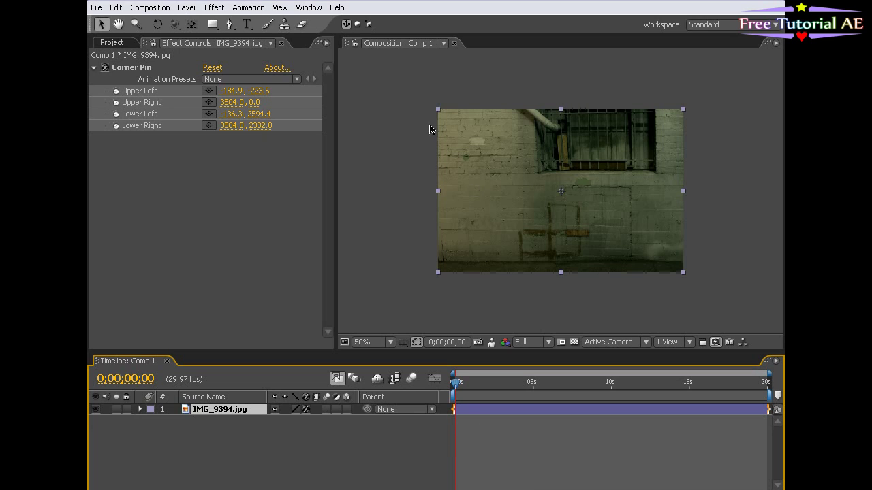
pyautogui.click(490, 433)
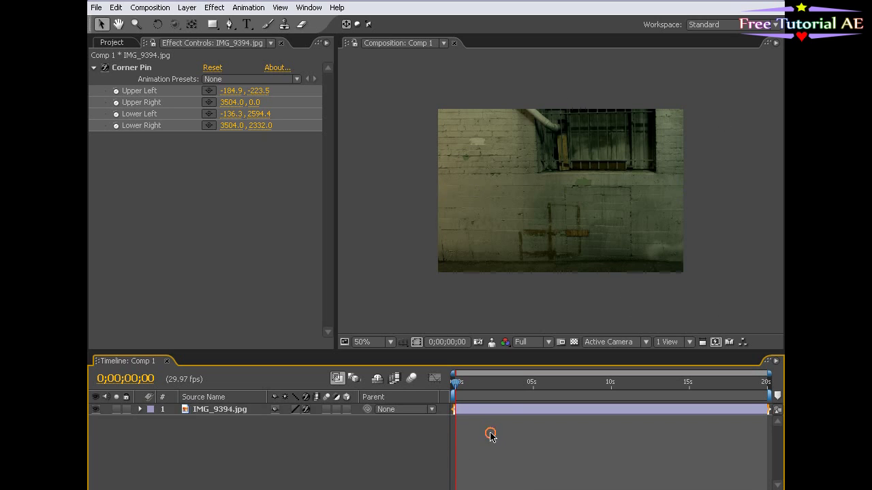
# Step: Pre-compose the IMG_9394.jpg layer as "Background", moving all attributes into the new composition
pyautogui.click(475, 412)
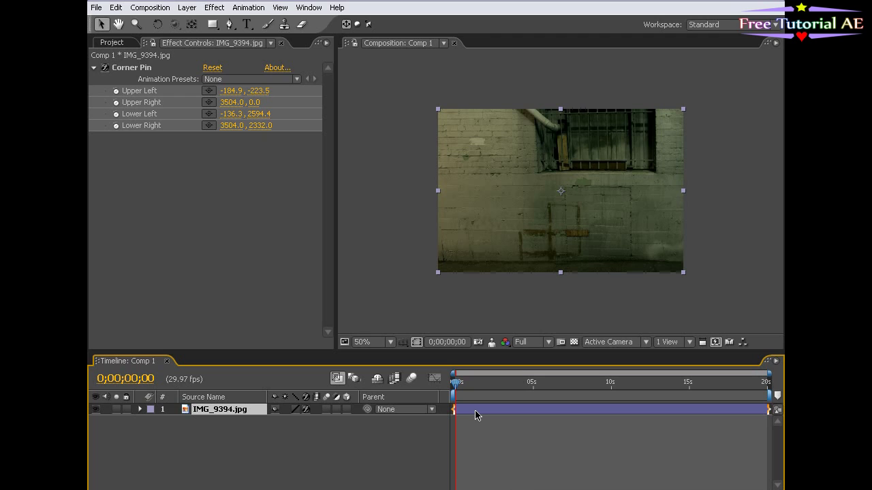
pyautogui.hotkey('ctrl', 'shift', 'c')
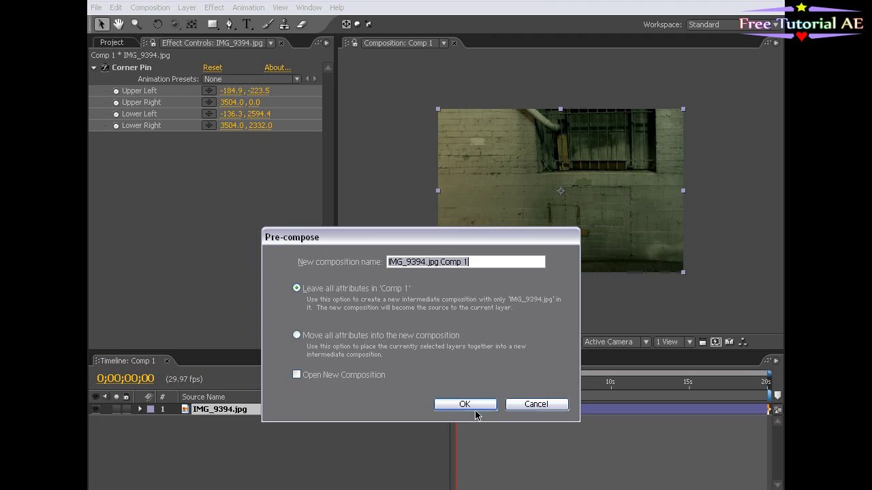
pyautogui.click(297, 336)
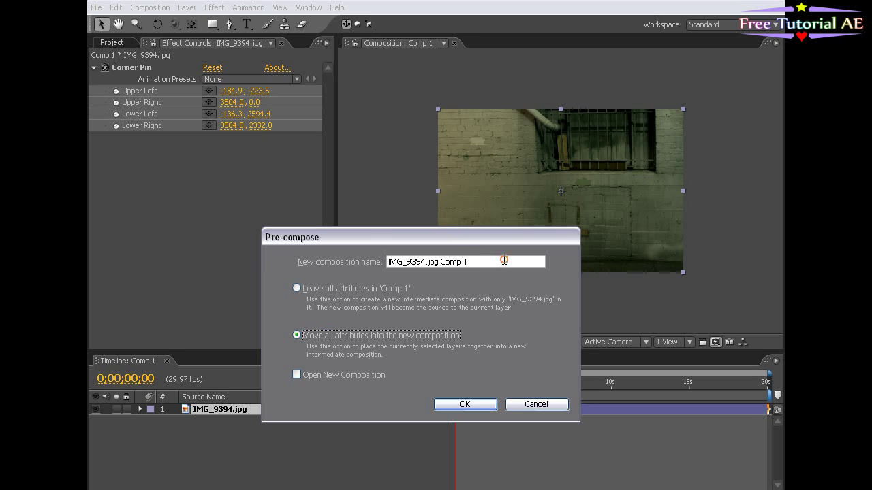
pyautogui.moveTo(502, 260); pyautogui.dragTo(265, 264)
pyautogui.write('Backgro')
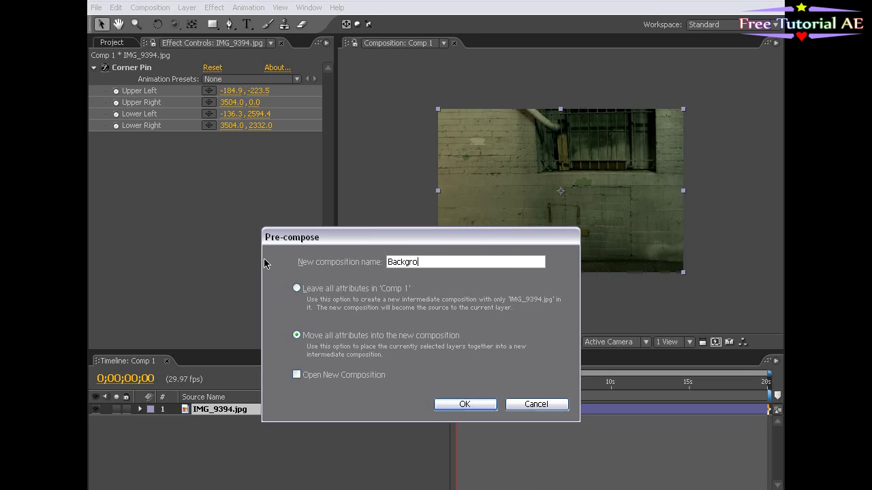
pyautogui.write('und')
pyautogui.press('Return')
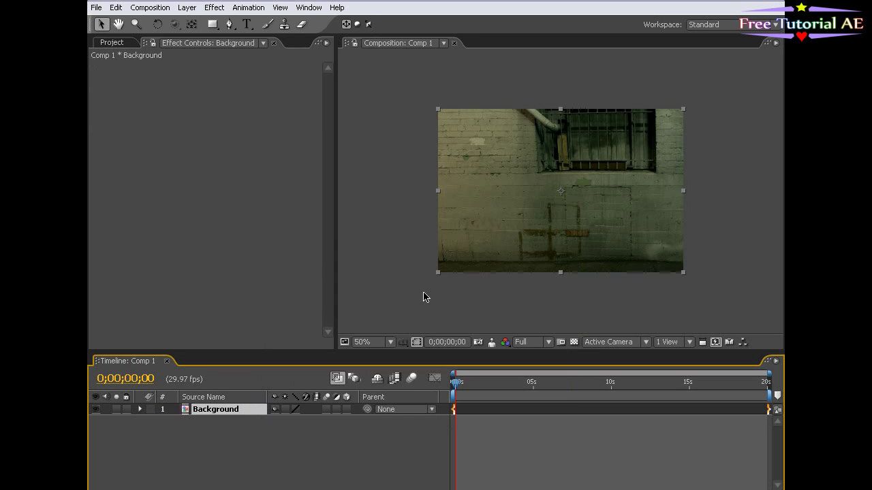
pyautogui.moveTo(430, 350); pyautogui.dragTo(430, 317)
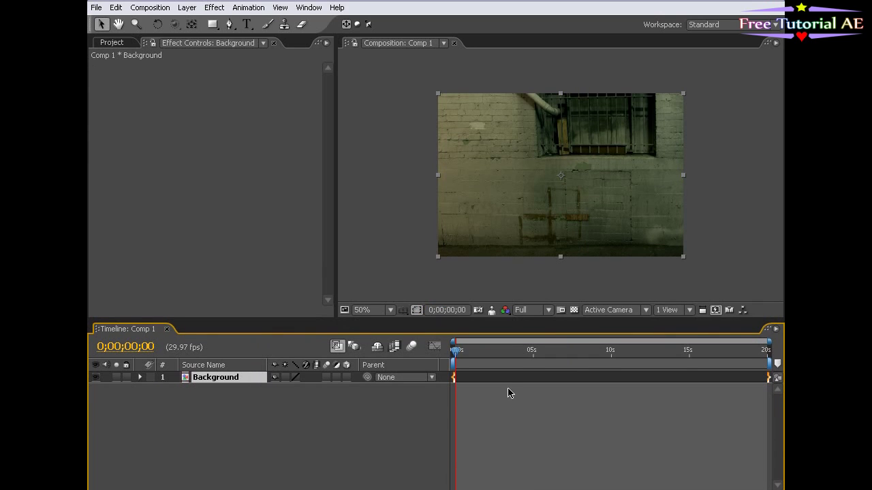
pyautogui.click(117, 41)
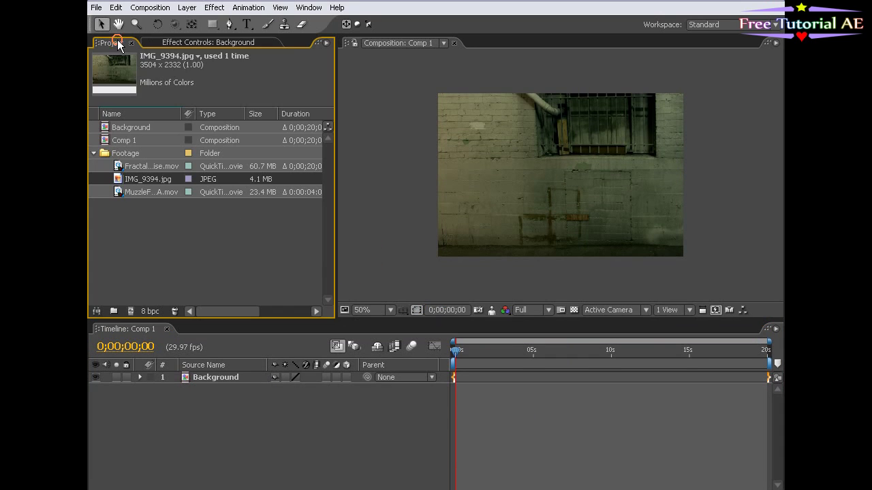
pyautogui.click(387, 201)
pyautogui.moveTo(551, 211); pyautogui.dragTo(538, 215)
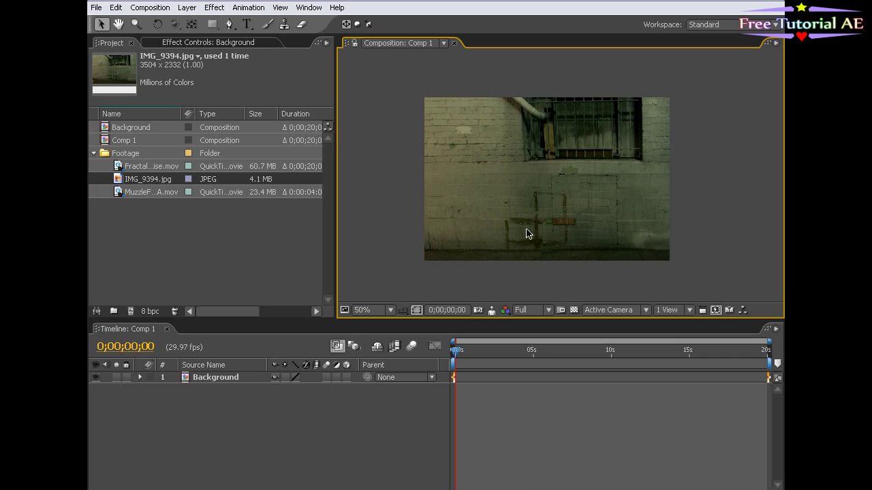
pyautogui.click(498, 184)
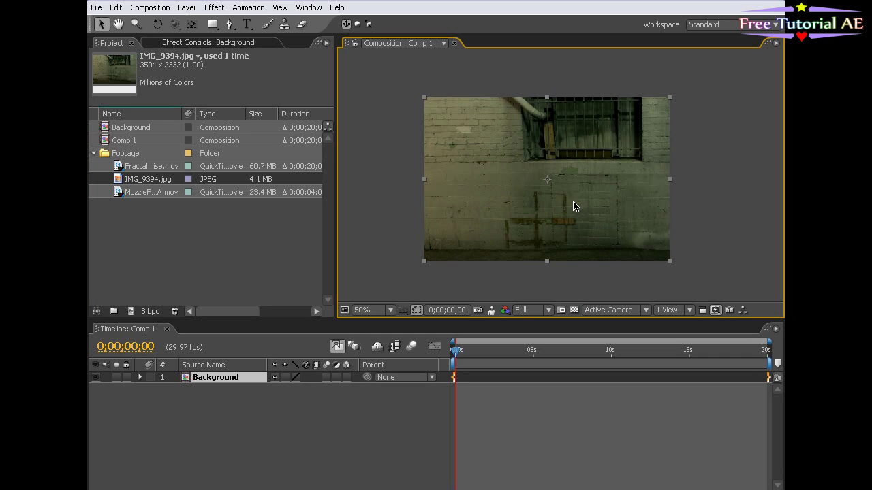
pyautogui.click(461, 425)
pyautogui.moveTo(457, 350); pyautogui.dragTo(404, 370)
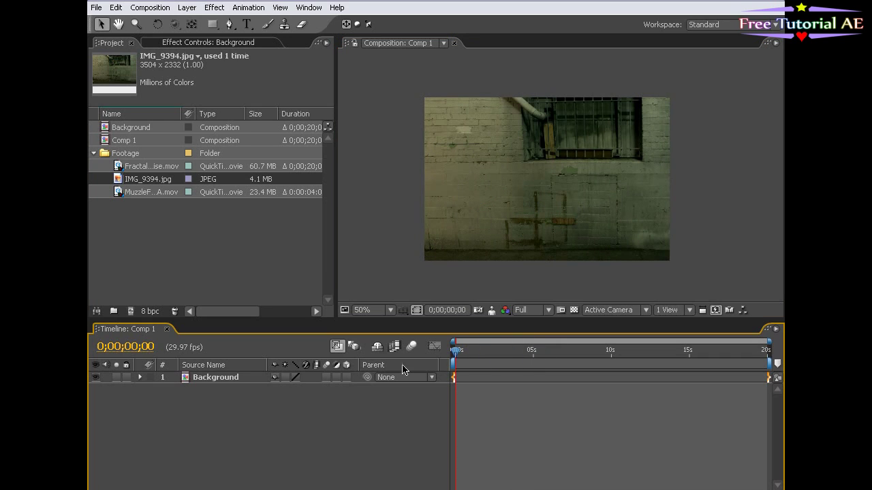
pyautogui.click(531, 410)
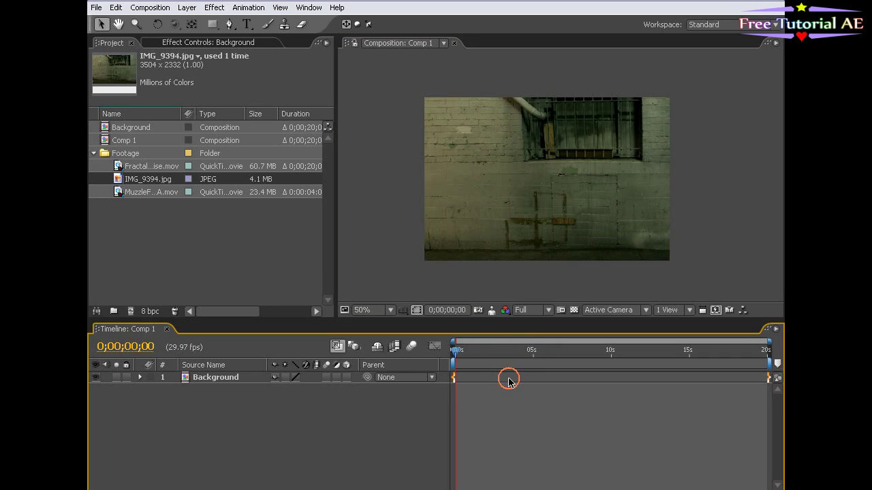
# Step: Create a black 720 x 480 solid layer above the Background layer
pyautogui.click(187, 8)
pyautogui.moveTo(346, 23)
pyautogui.click(371, 31)
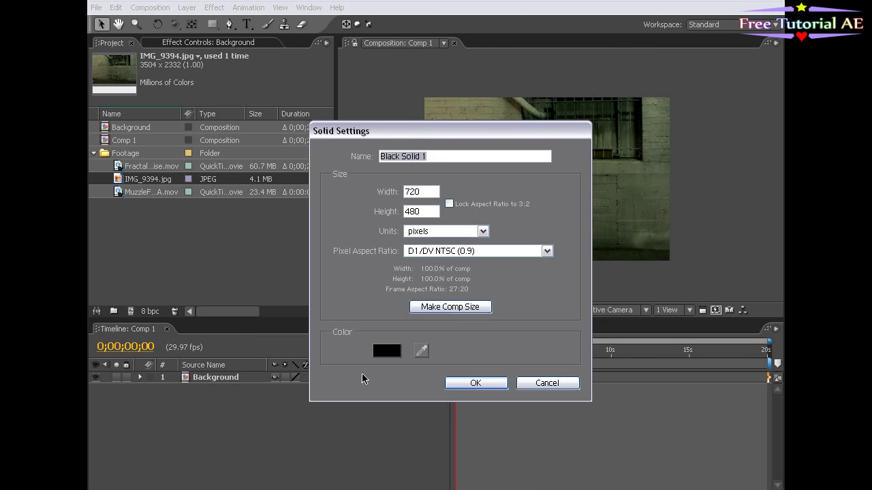
pyautogui.click(476, 382)
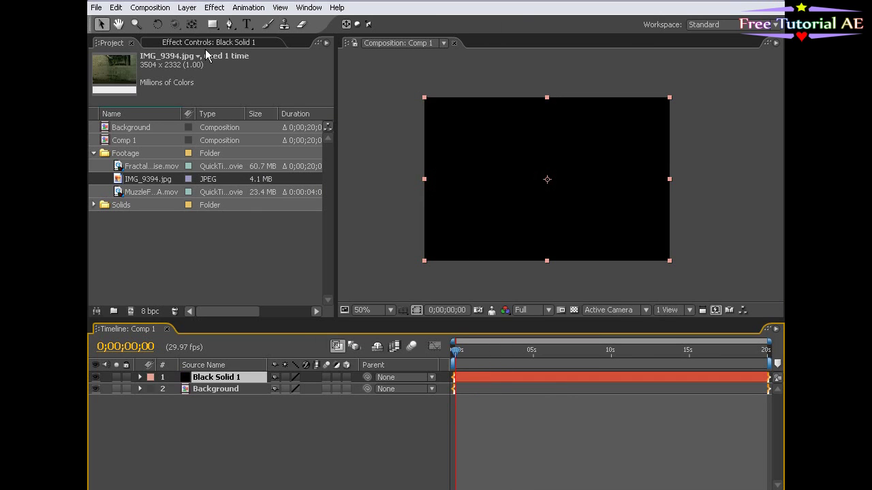
# Step: Add an elliptical mask filling the whole black solid and set its mask feather to 365 pixels
pyautogui.click(212, 23)
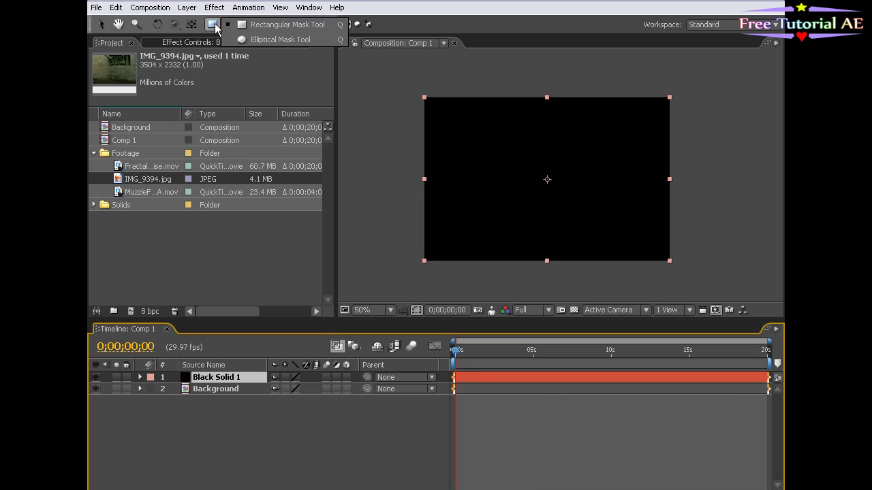
pyautogui.click(298, 43)
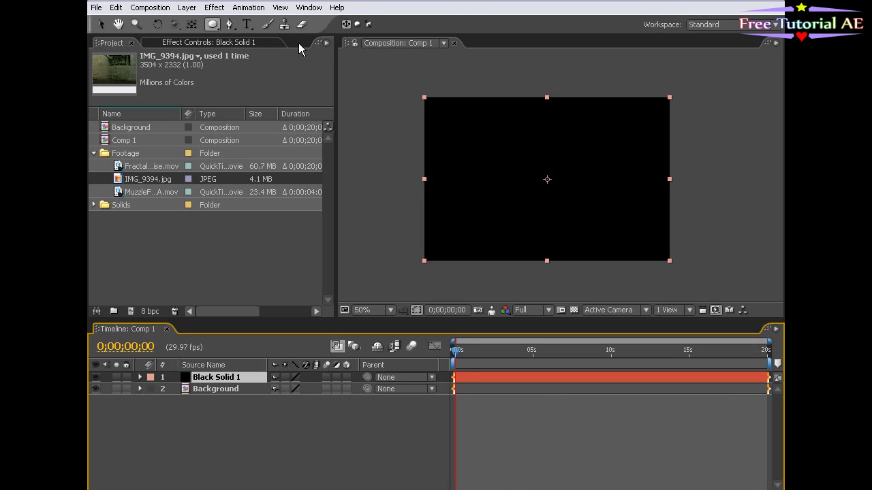
pyautogui.doubleClick(214, 25)
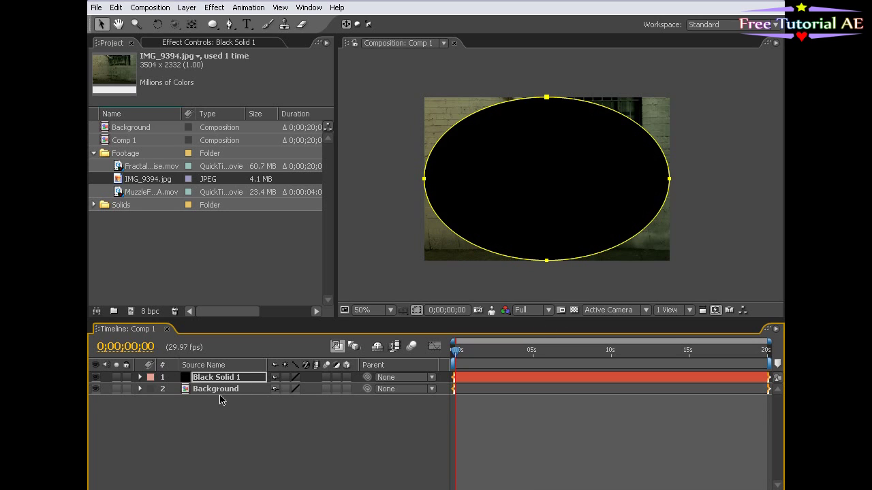
pyautogui.press('f')
pyautogui.moveTo(304, 402); pyautogui.dragTo(530, 393)
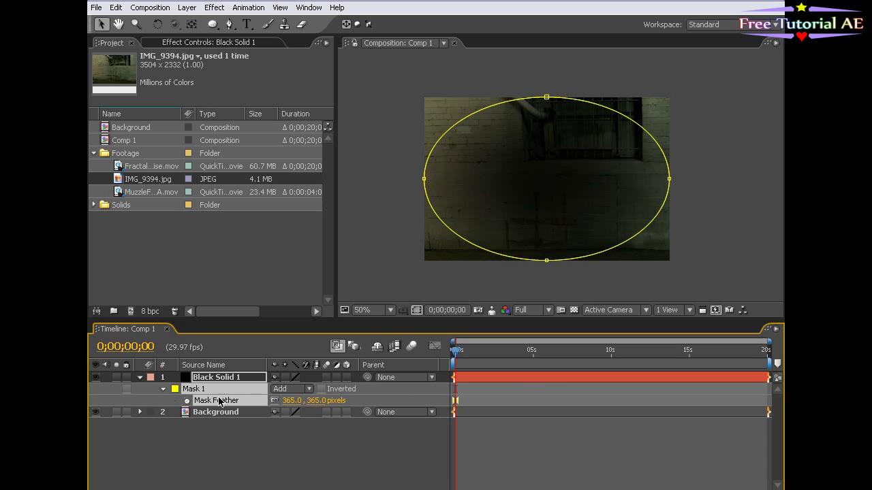
# Step: Set the Black Solid 1 mask's mode to Subtract
pyautogui.click(292, 390)
pyautogui.click(294, 399)
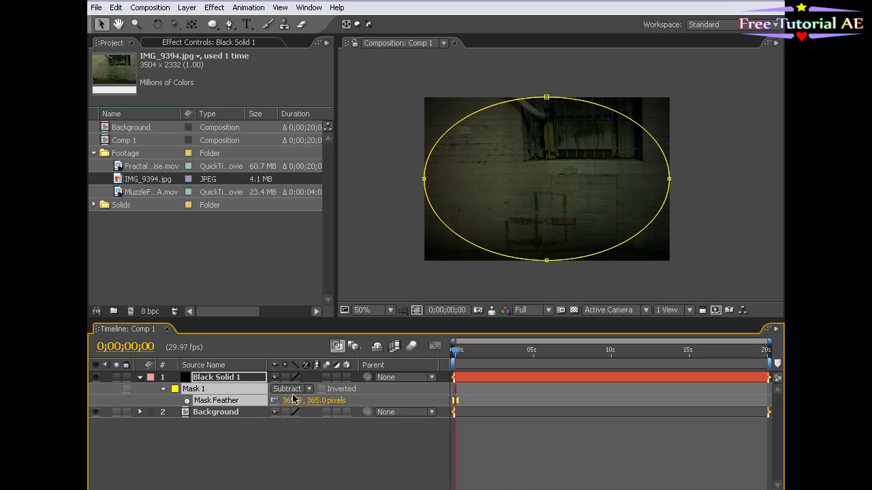
pyautogui.click(316, 440)
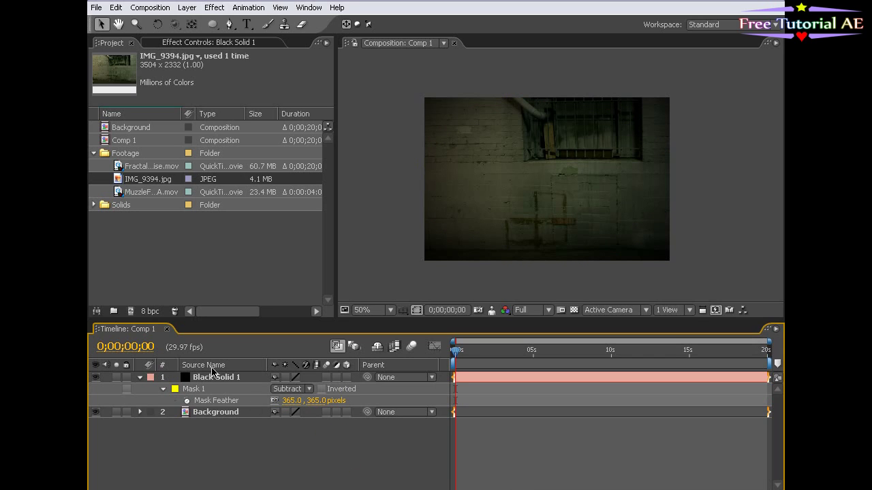
# Step: Set the Black Solid 1 layer's blending mode to Classic Color Burn
pyautogui.click(206, 378)
pyautogui.press('F4')
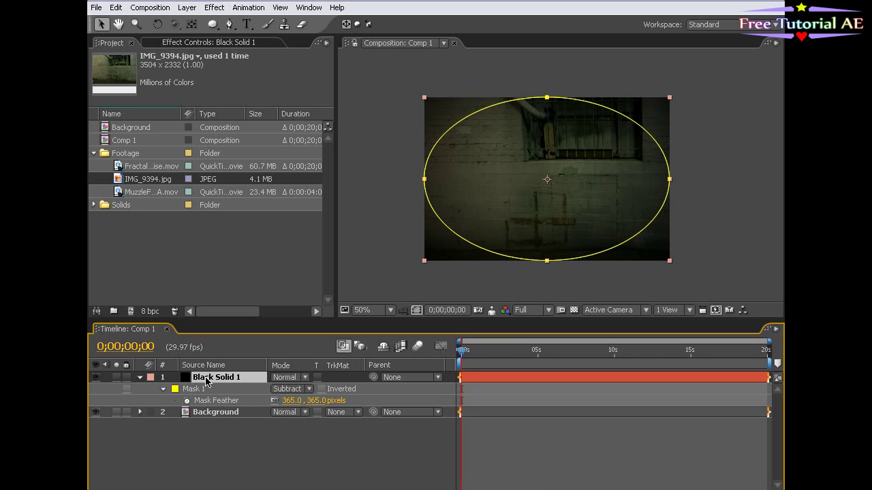
pyautogui.click(284, 377)
pyautogui.click(270, 401)
pyautogui.click(288, 377)
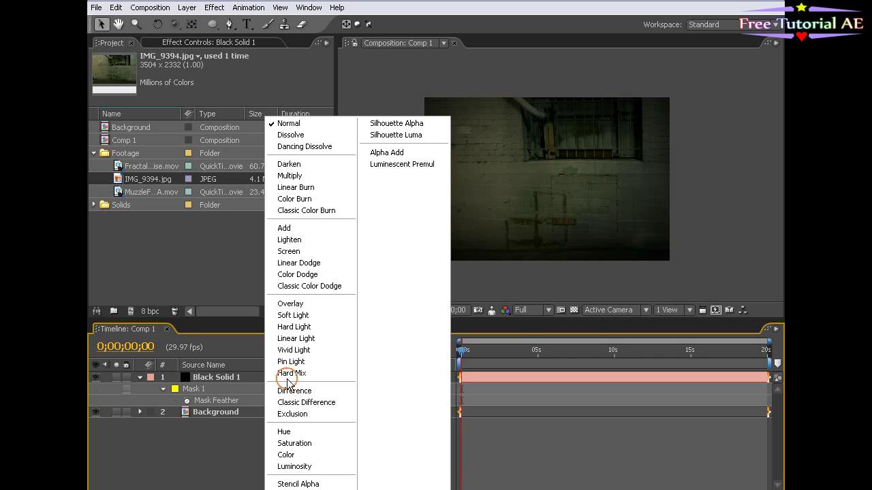
pyautogui.click(310, 213)
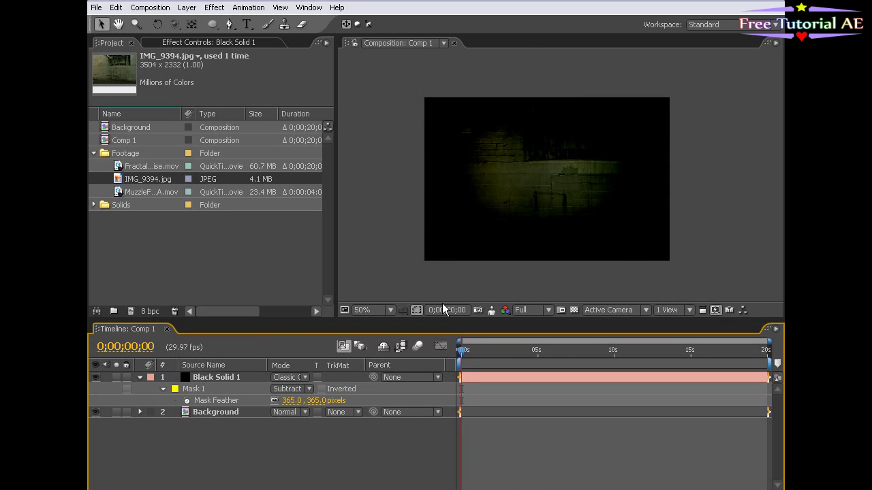
pyautogui.scroll(1, 535, 218)
pyautogui.scroll(-1, 535, 218)
# Step: Lower the Black Solid 1 layer's opacity to 38%
pyautogui.click(207, 380)
pyautogui.press('t')
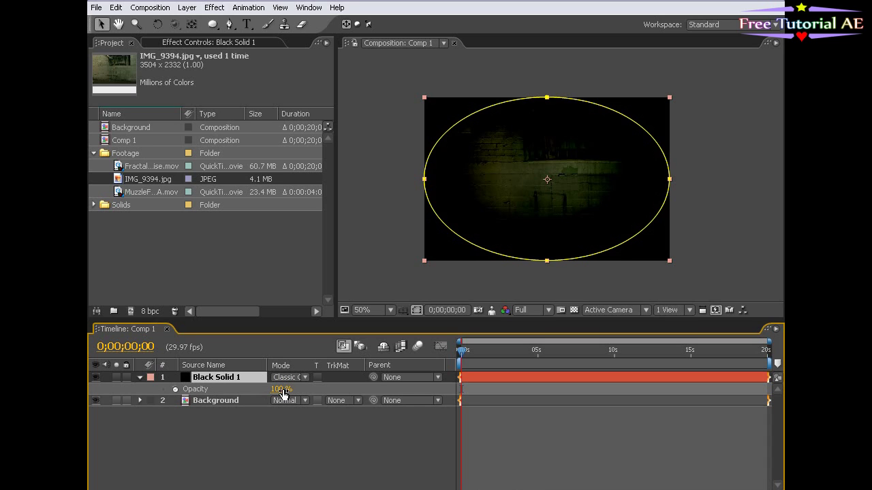
pyautogui.moveTo(280, 389); pyautogui.dragTo(216, 390)
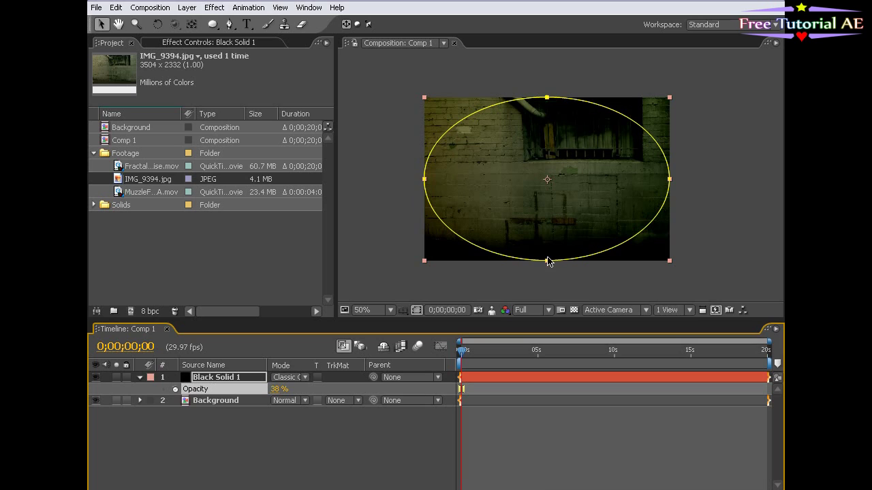
# Step: Pull the bottom point of the elliptical mask on Black Solid 1 well below the frame, leaving the layer deselected
pyautogui.press('h')
pyautogui.moveTo(549, 268); pyautogui.dragTo(521, 234)
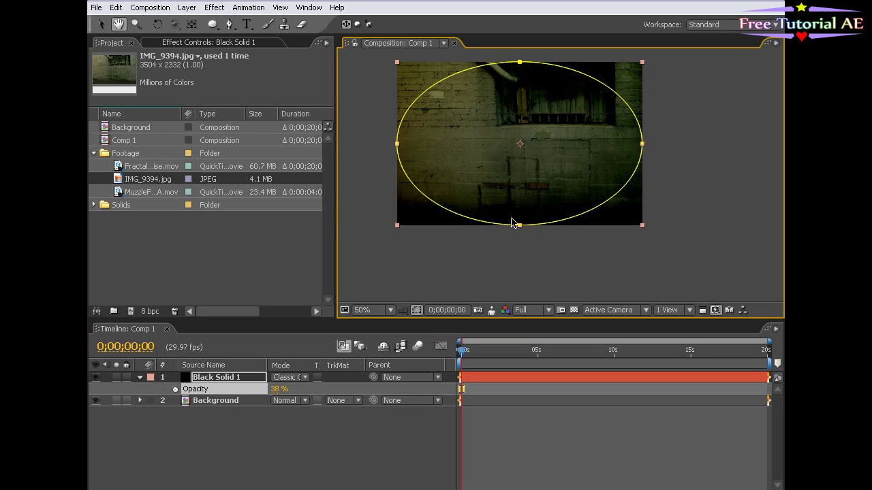
pyautogui.scroll(1, 523, 223)
pyautogui.moveTo(473, 263); pyautogui.dragTo(515, 197)
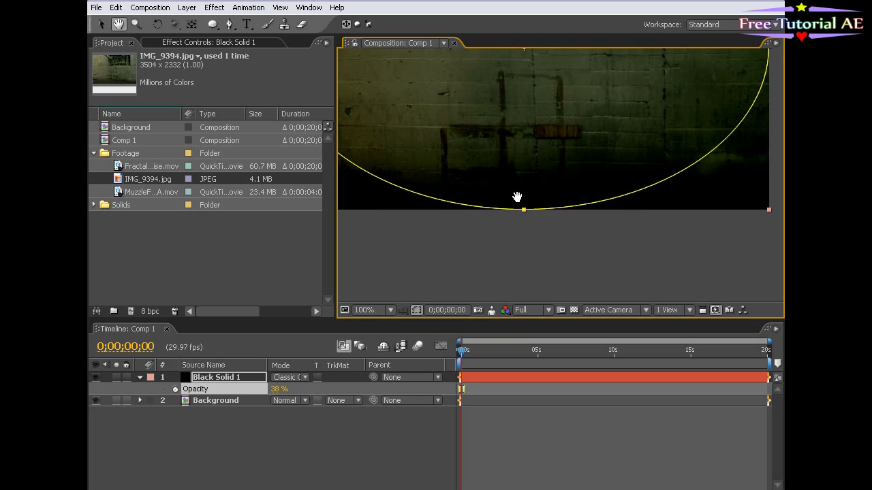
pyautogui.scroll(-1, 495, 187)
pyautogui.moveTo(522, 144); pyautogui.dragTo(516, 195)
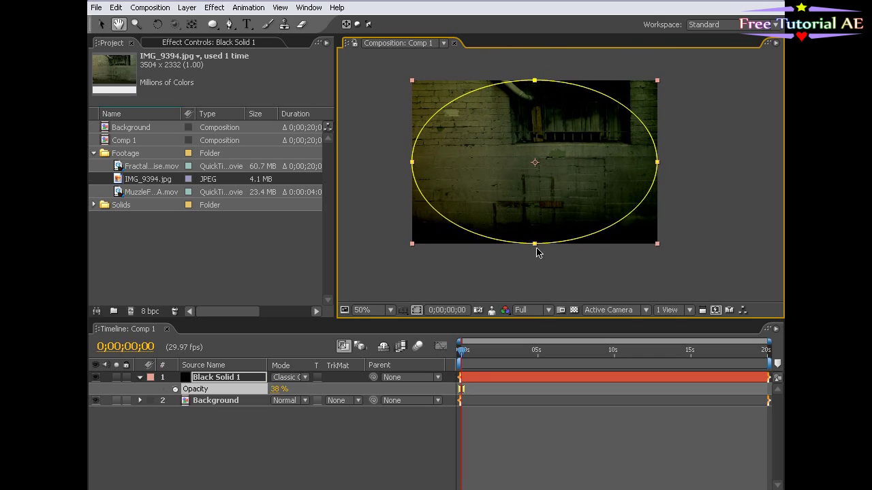
pyautogui.moveTo(535, 244); pyautogui.dragTo(543, 309)
pyautogui.click(570, 243)
pyautogui.scroll(1, 555, 242)
pyautogui.scroll(-1, 555, 241)
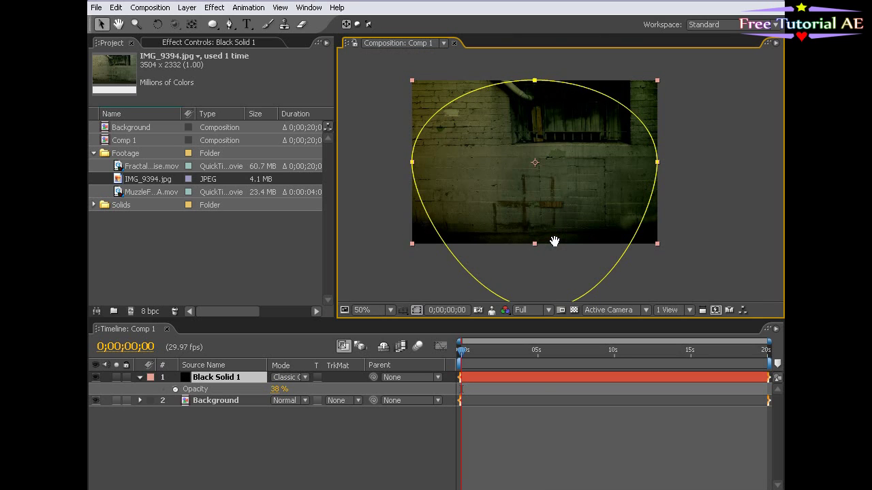
pyautogui.click(527, 419)
pyautogui.press('space')
pyautogui.moveTo(527, 165); pyautogui.dragTo(540, 188)
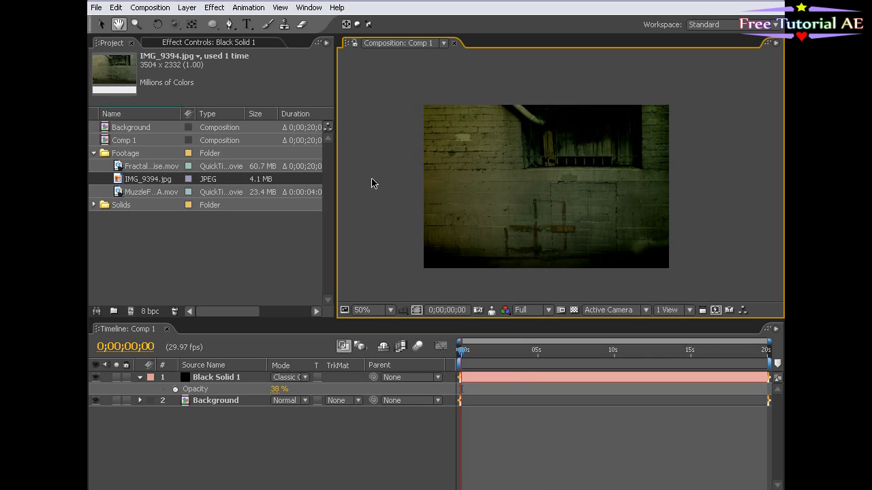
# Step: Create a 720 x 480 orange solid layer named "Orange Light" above Black Solid 1
pyautogui.click(187, 8)
pyautogui.moveTo(198, 22)
pyautogui.click(385, 33)
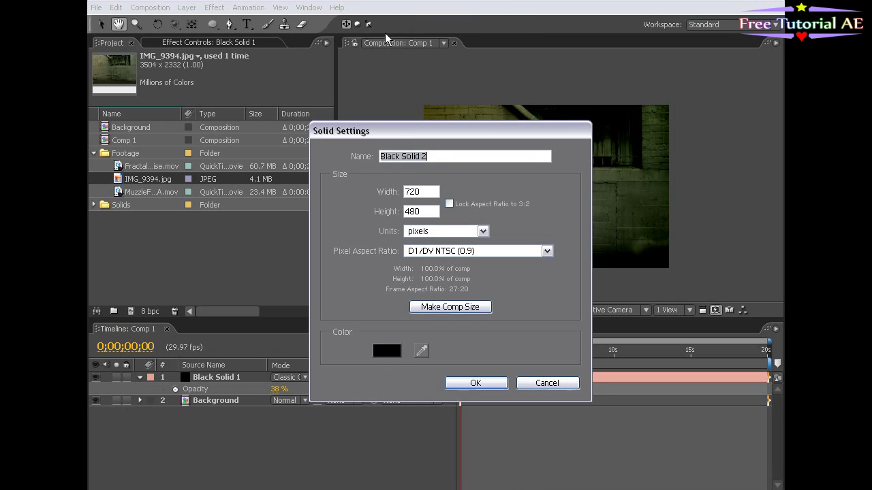
pyautogui.click(389, 351)
pyautogui.moveTo(379, 346); pyautogui.dragTo(393, 358)
pyautogui.click(368, 197)
pyautogui.click(487, 193)
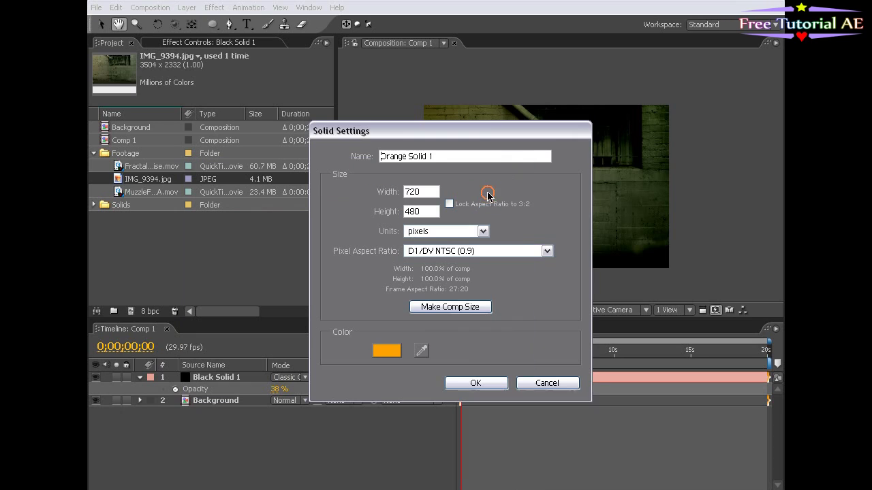
pyautogui.moveTo(444, 157); pyautogui.dragTo(380, 157)
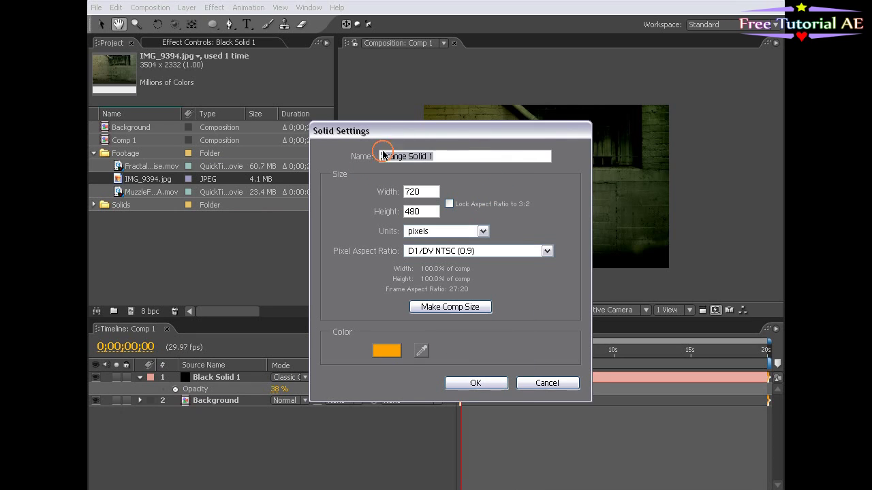
pyautogui.write('Orang')
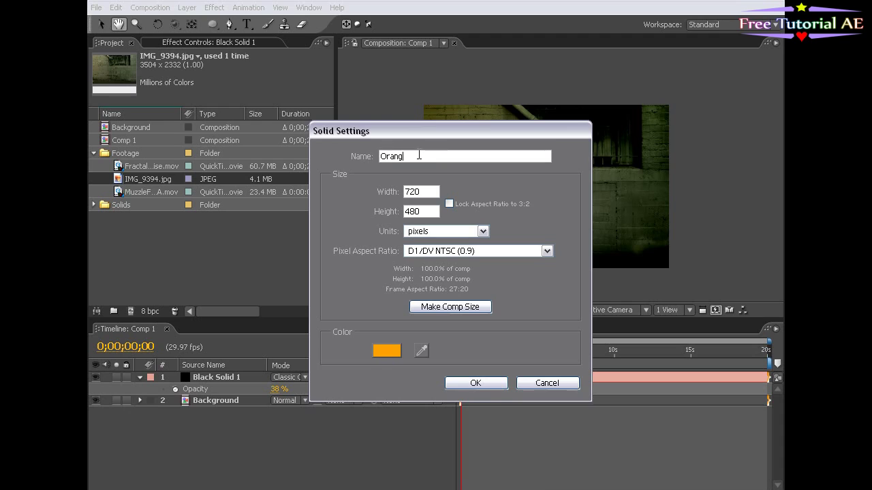
pyautogui.click(476, 383)
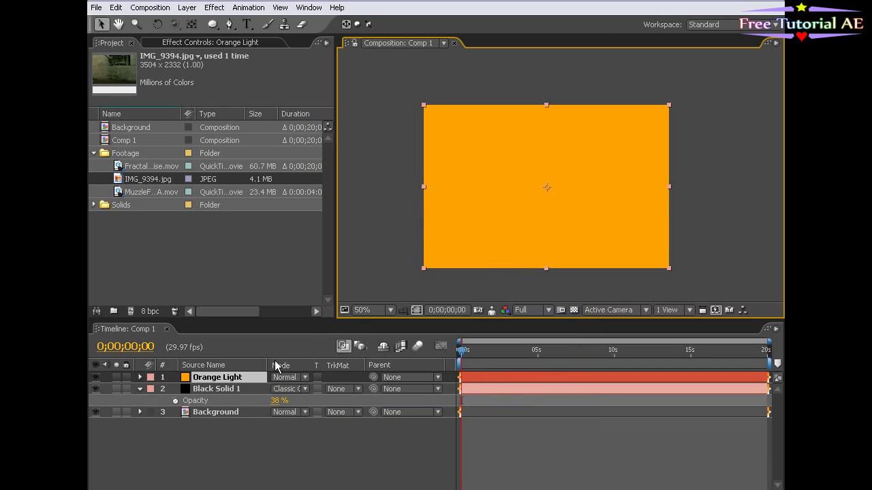
# Step: Draw a closed Pen mask on Orange Light, with a diagonal edge across the frame's upper-left corner and the rest outside the frame
pyautogui.click(230, 23)
pyautogui.press(',')
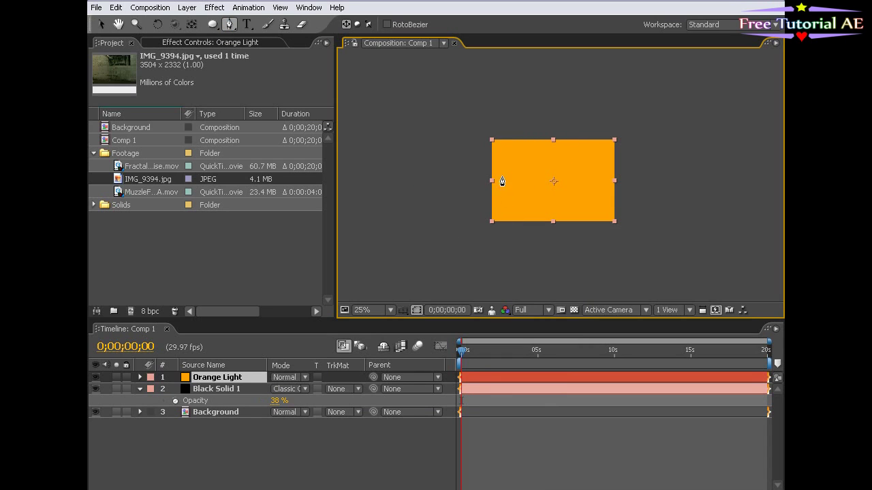
pyautogui.click(627, 70)
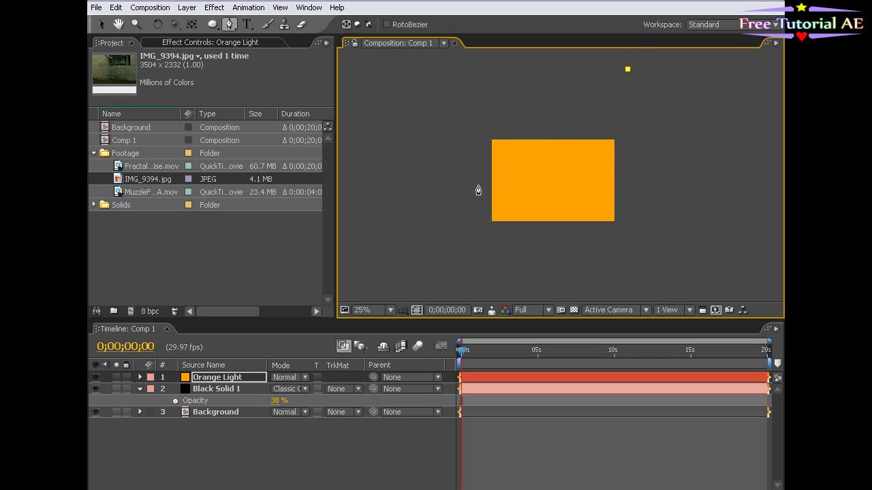
pyautogui.click(402, 255)
pyautogui.moveTo(551, 142); pyautogui.dragTo(562, 202)
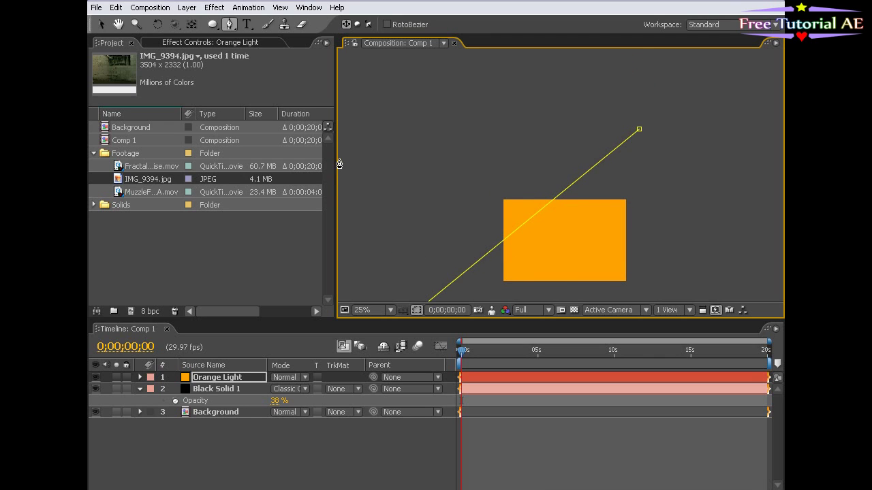
pyautogui.moveTo(369, 122); pyautogui.dragTo(545, 76)
pyautogui.moveTo(626, 83); pyautogui.dragTo(639, 117)
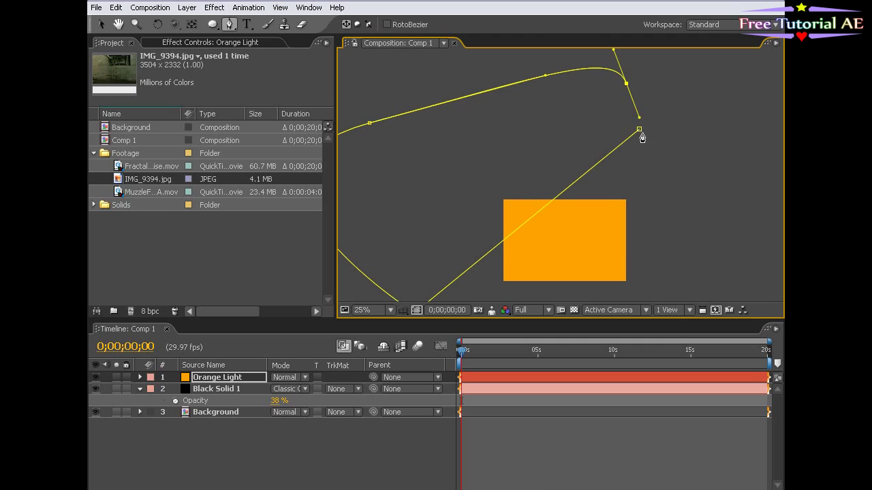
pyautogui.click(640, 130)
pyautogui.press('v')
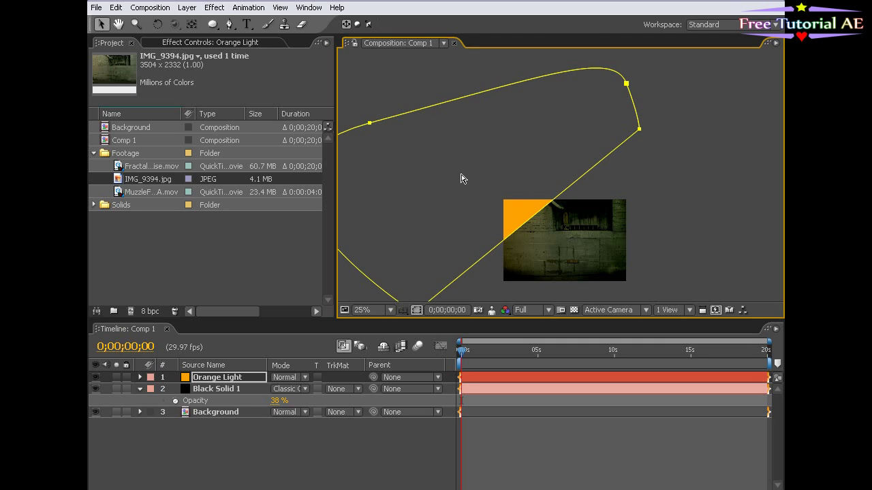
# Step: Set the Orange Light mask's feather to 248 pixels
pyautogui.scroll(-3, 511, 216)
pyautogui.click(337, 397)
pyautogui.click(218, 378)
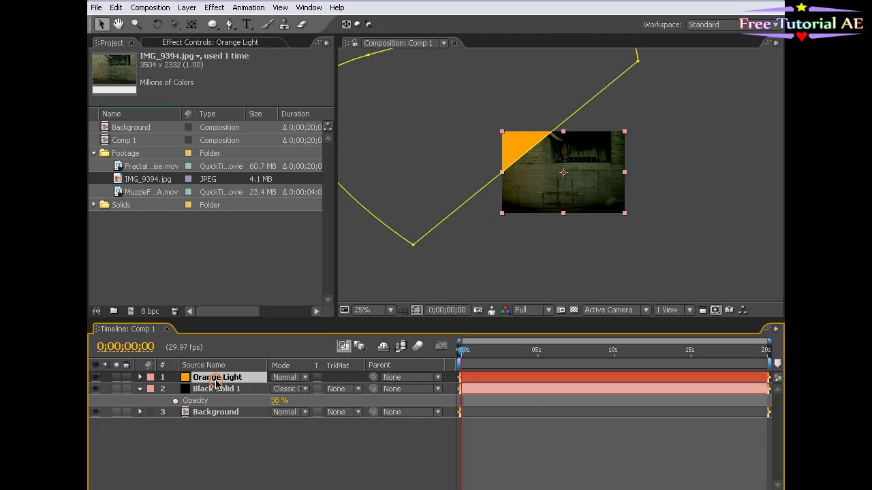
pyautogui.press('f')
pyautogui.moveTo(305, 402); pyautogui.dragTo(433, 377)
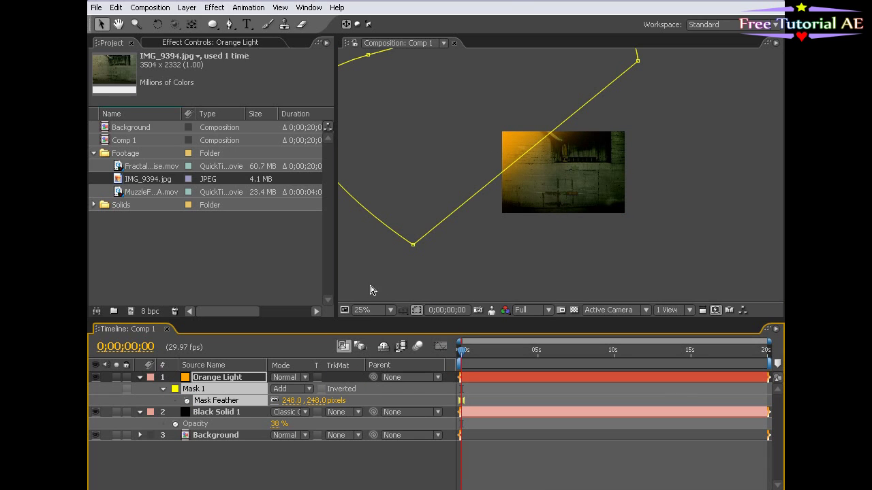
# Step: Reshape the Orange Light mask by moving the two end points of its diagonal edge outside the frame
pyautogui.click(473, 212)
pyautogui.moveTo(471, 209); pyautogui.dragTo(351, 249)
pyautogui.press('.')
pyautogui.press(',')
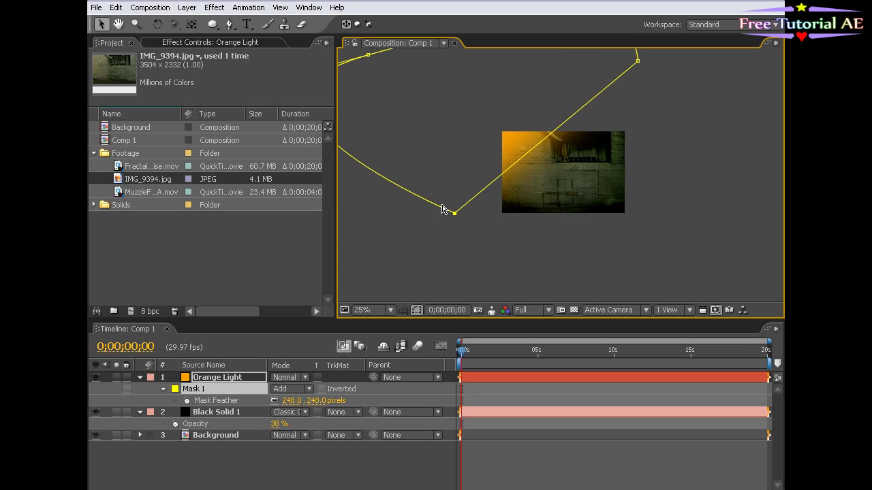
pyautogui.moveTo(455, 216); pyautogui.dragTo(405, 263)
pyautogui.moveTo(639, 64); pyautogui.dragTo(659, 60)
pyautogui.click(564, 253)
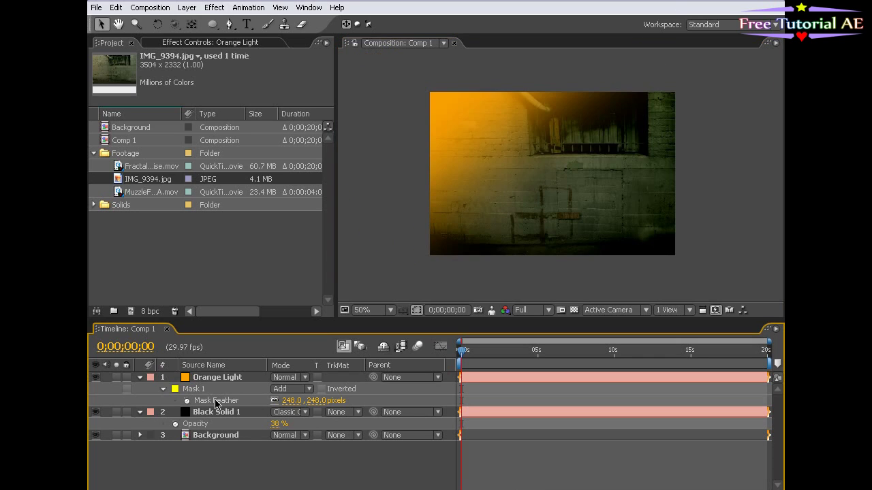
# Step: Set the Orange Light mask's feather to 428 pixels and the layer's blending mode to Overlay
pyautogui.moveTo(320, 401); pyautogui.dragTo(436, 390)
pyautogui.click(227, 400)
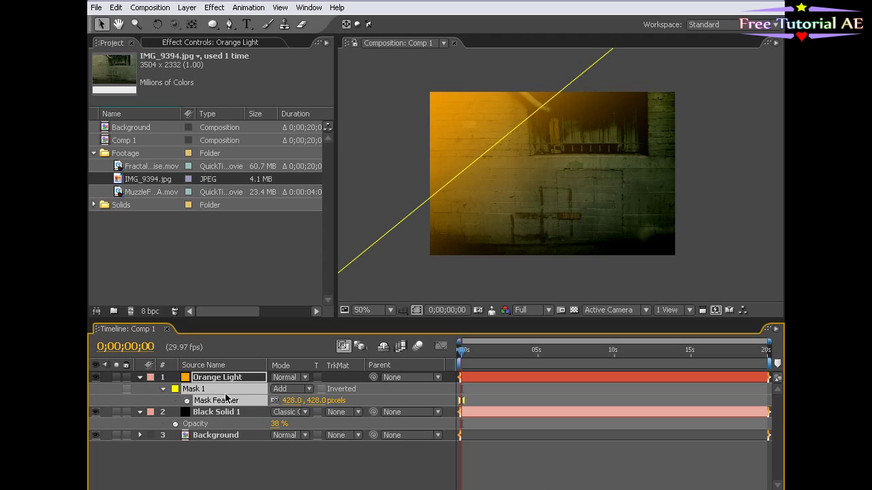
pyautogui.click(286, 377)
pyautogui.click(318, 306)
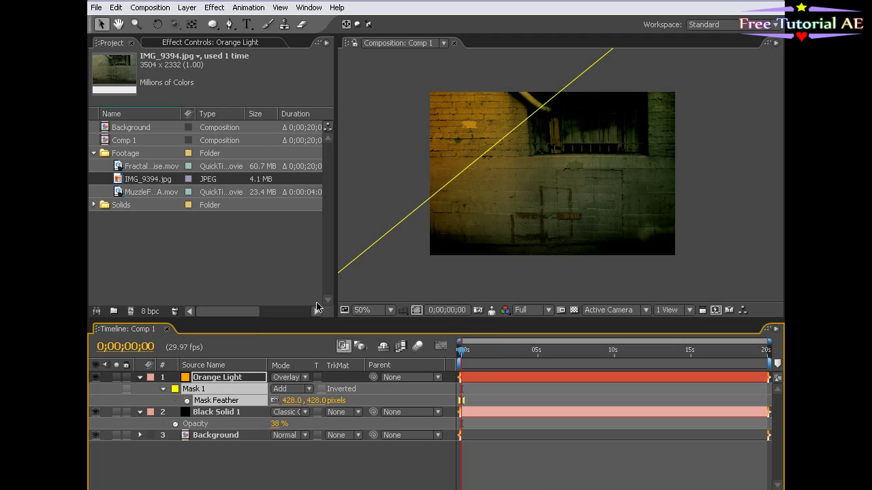
pyautogui.click(537, 452)
pyautogui.press('.')
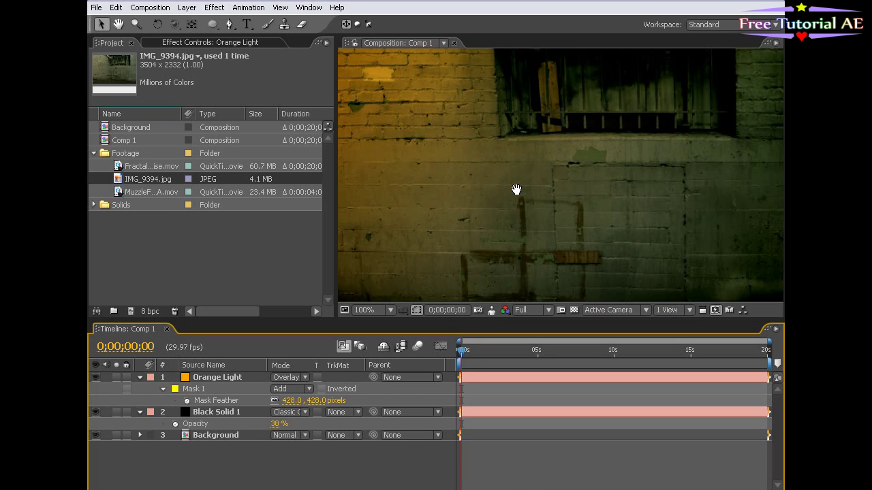
pyautogui.moveTo(516, 189); pyautogui.dragTo(517, 208)
pyautogui.press(',')
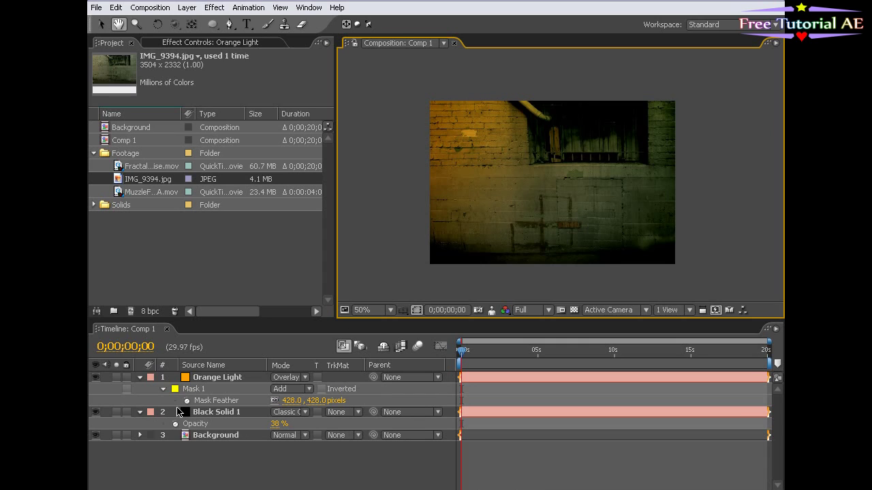
# Step: Collapse the expanded properties of the Orange Light and Black Solid 1 layers
pyautogui.click(136, 378)
pyautogui.click(139, 389)
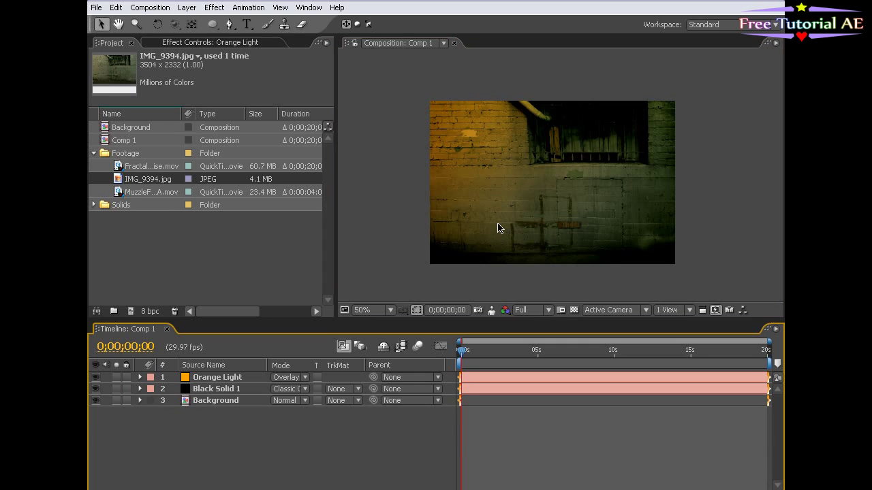
pyautogui.moveTo(485, 349); pyautogui.dragTo(413, 449)
pyautogui.press('h')
pyautogui.moveTo(581, 231); pyautogui.dragTo(568, 224)
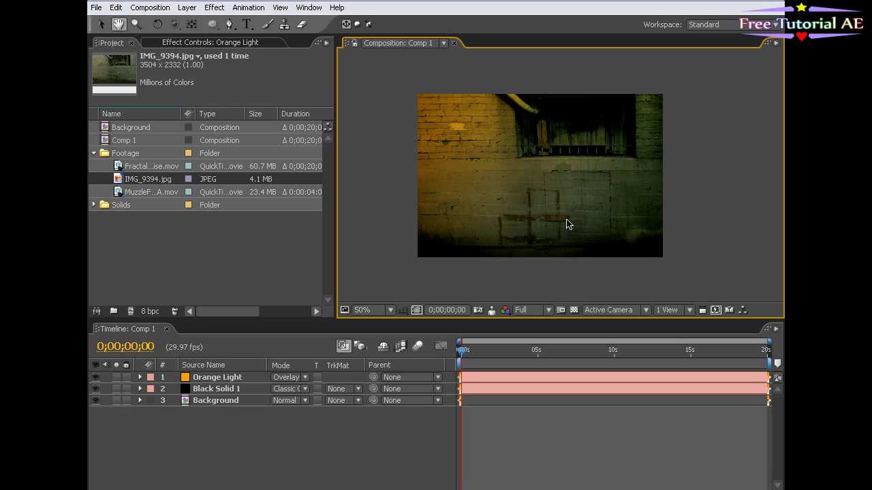
# Step: Create another 720 x 480 orange solid layer with the default name above Orange Light
pyautogui.click(186, 8)
pyautogui.moveTo(182, 21)
pyautogui.click(382, 34)
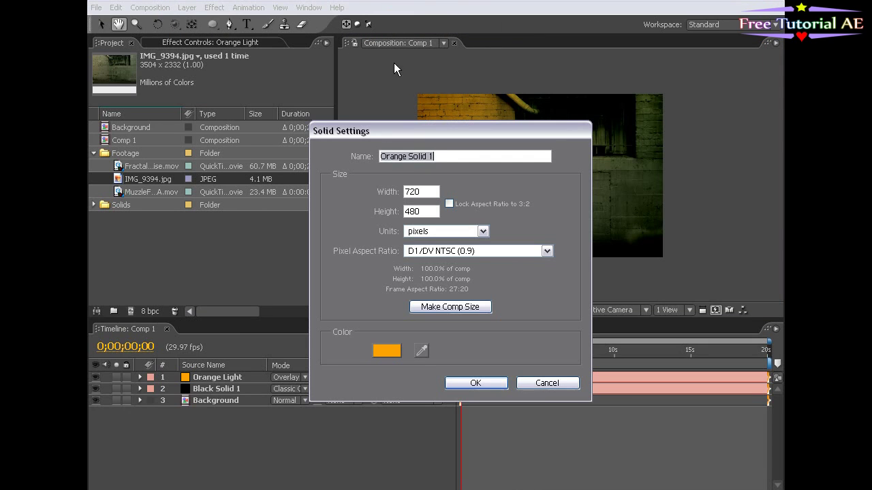
pyautogui.click(476, 383)
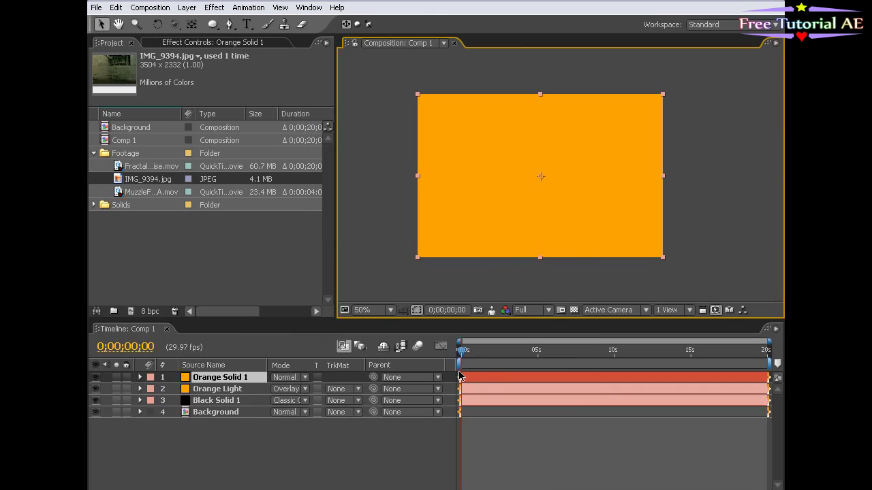
# Step: Apply the Fractal Noise effect to Orange Solid 1 and set its contrast to 900
pyautogui.click(214, 7)
pyautogui.moveTo(258, 201)
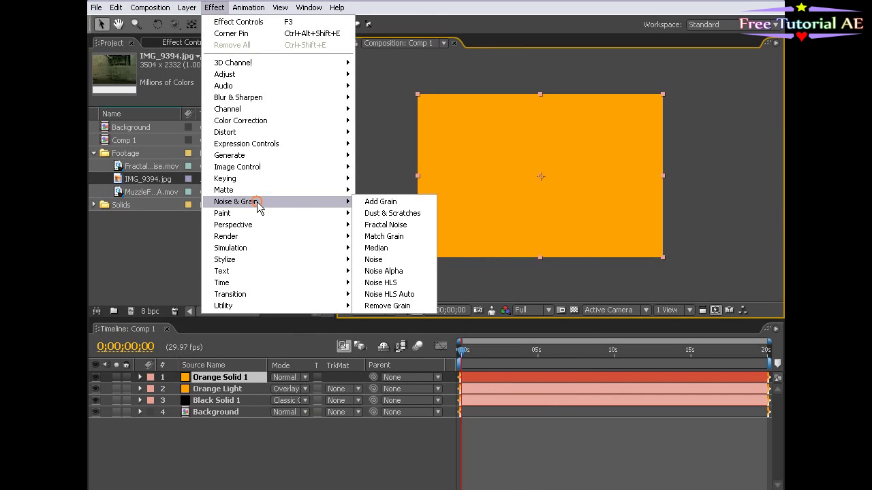
pyautogui.click(385, 225)
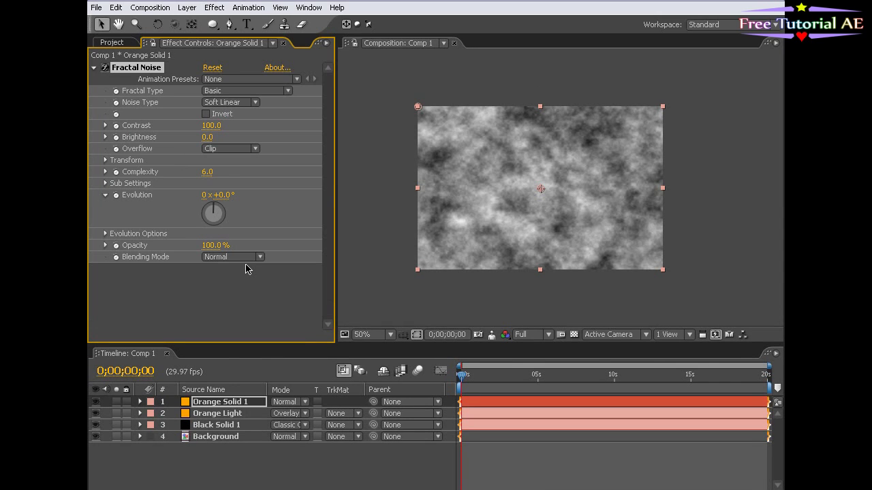
pyautogui.click(208, 126)
pyautogui.write('900')
pyautogui.press('Return')
pyautogui.scroll(1, 525, 178)
pyautogui.press('space')
pyautogui.moveTo(535, 156); pyautogui.dragTo(557, 230)
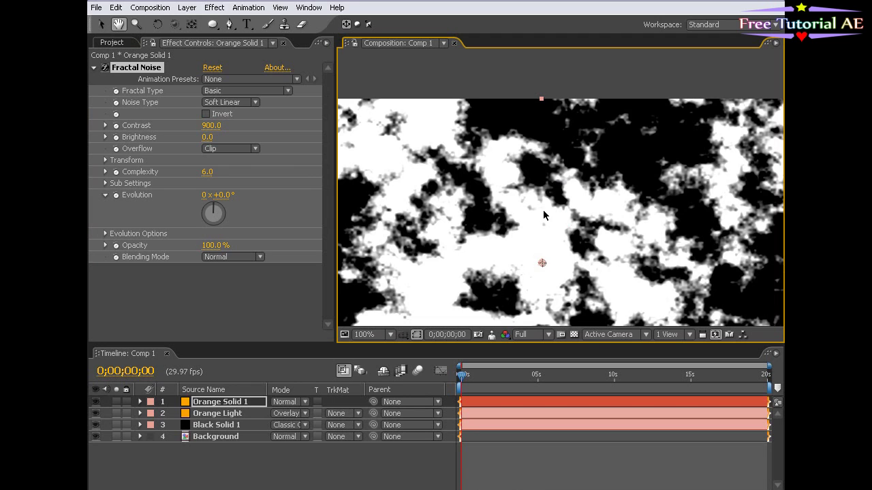
pyautogui.moveTo(207, 126); pyautogui.dragTo(89, 124)
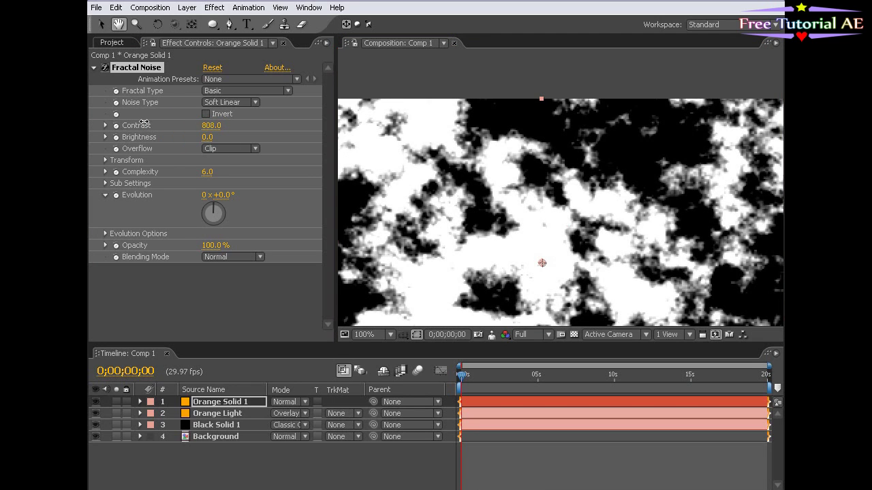
pyautogui.moveTo(192, 121); pyautogui.dragTo(215, 136)
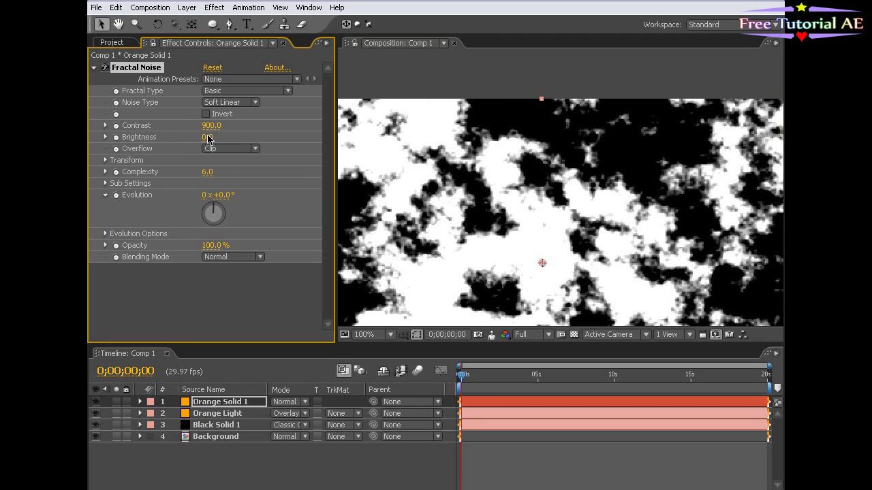
# Step: Lower the Fractal Noise brightness to -100
pyautogui.scroll(-1, 463, 235)
pyautogui.press('space')
pyautogui.moveTo(568, 281); pyautogui.dragTo(561, 255)
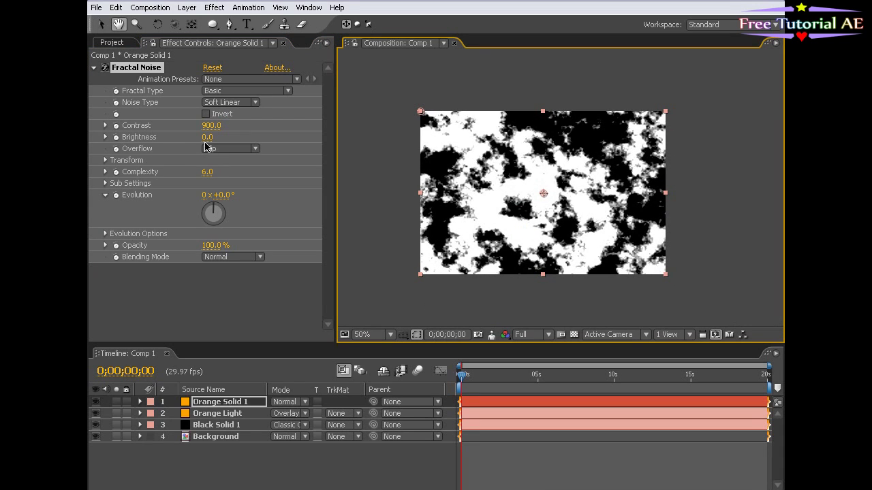
pyautogui.moveTo(207, 137); pyautogui.dragTo(133, 141)
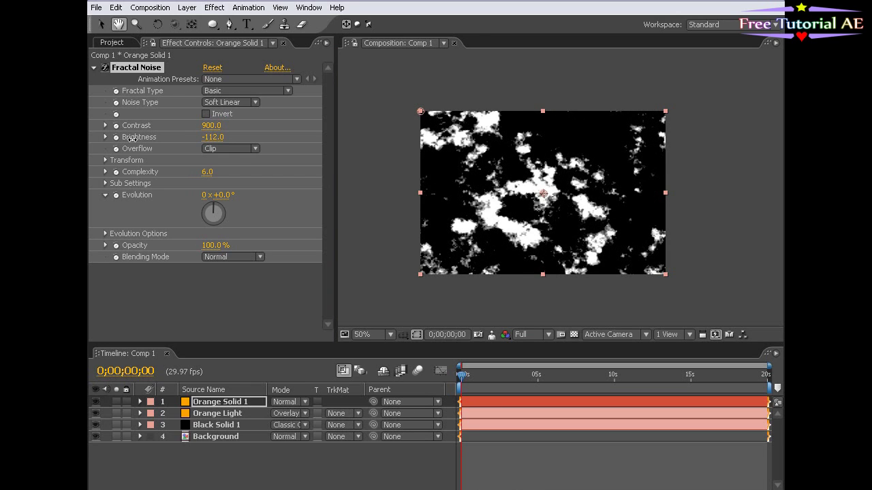
pyautogui.click(213, 138)
pyautogui.write('-100')
pyautogui.press('Return')
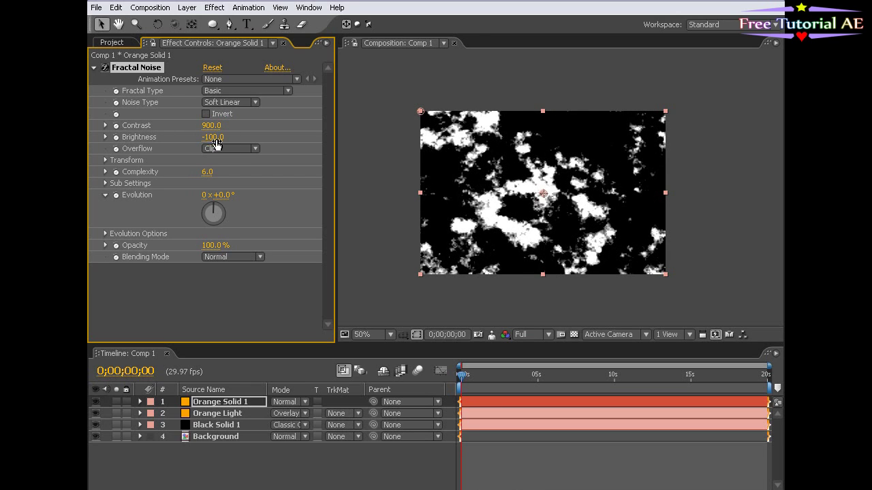
pyautogui.moveTo(415, 300); pyautogui.dragTo(412, 283)
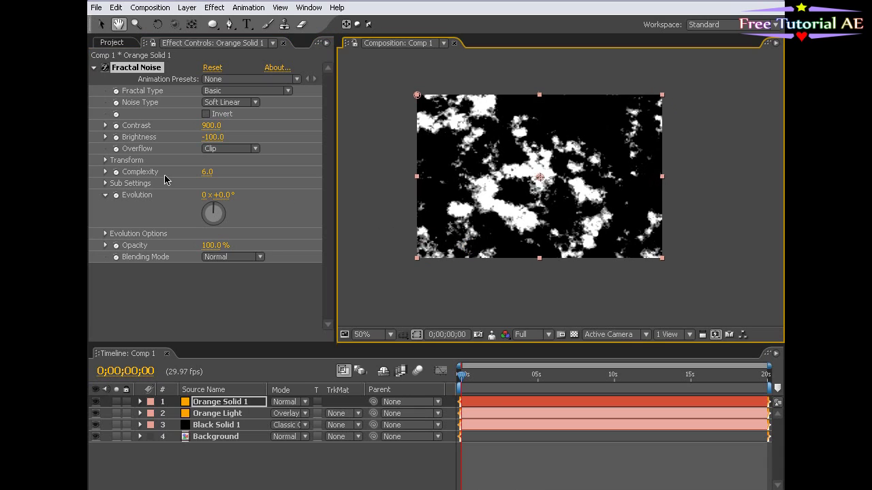
# Step: Set the uniform scale in Fractal Noise's transform settings to 350
pyautogui.click(106, 161)
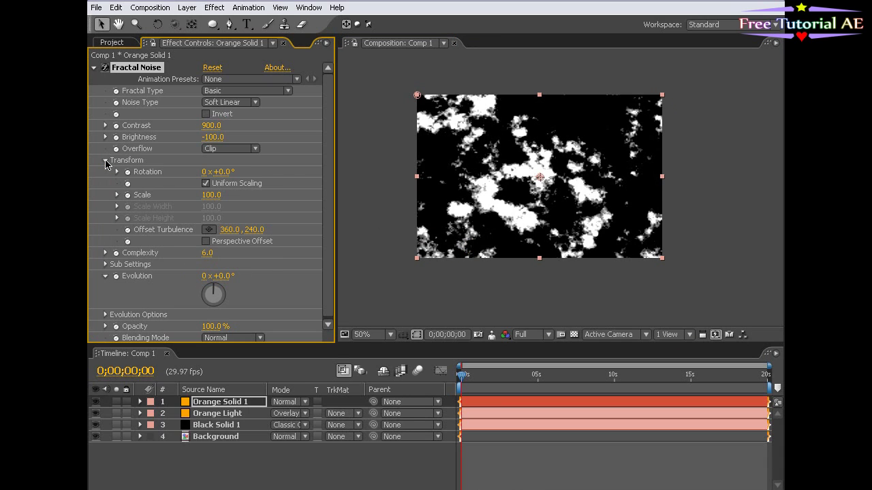
pyautogui.click(211, 195)
pyautogui.write('300')
pyautogui.press('Return')
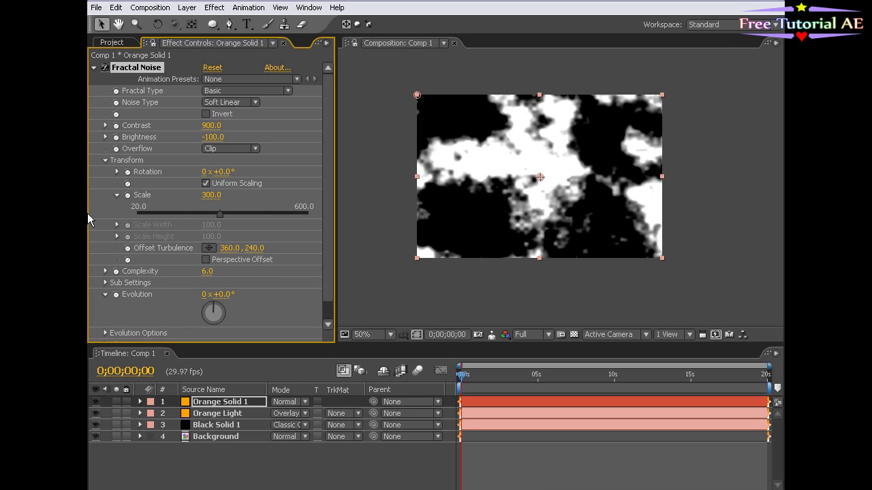
pyautogui.click(217, 195)
pyautogui.press('Return')
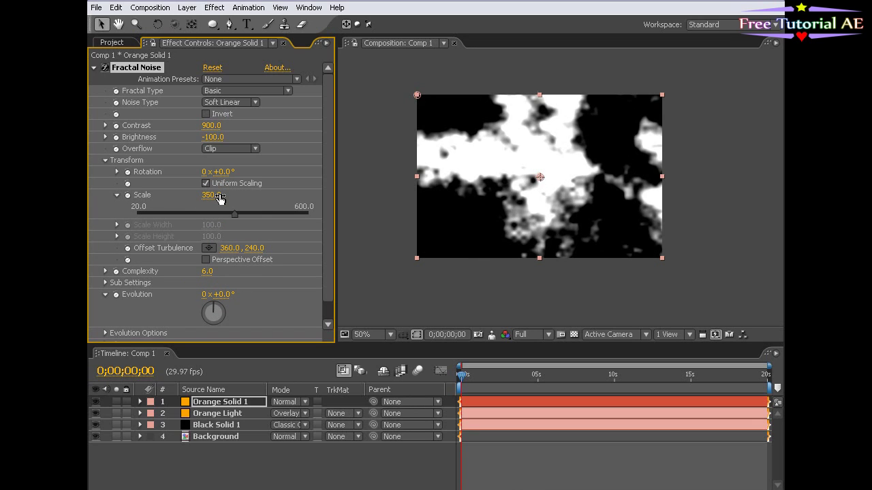
# Step: Raise the Fractal Noise complexity to 10
pyautogui.press('space')
pyautogui.moveTo(451, 194); pyautogui.dragTo(477, 170)
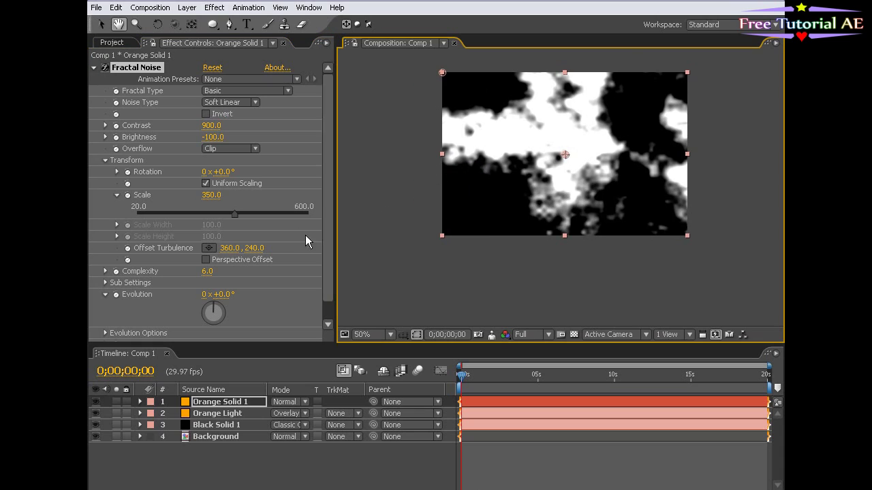
pyautogui.scroll(1, 503, 166)
pyautogui.moveTo(532, 207); pyautogui.dragTo(540, 254)
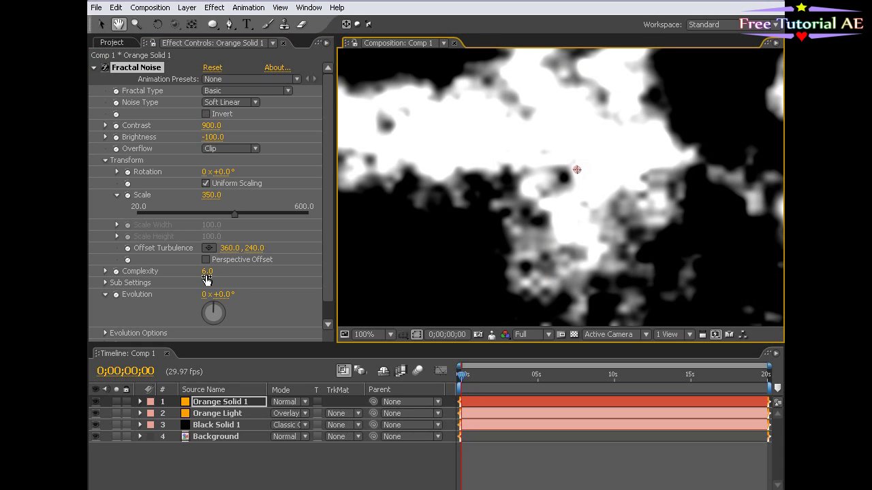
pyautogui.moveTo(206, 277); pyautogui.dragTo(356, 272)
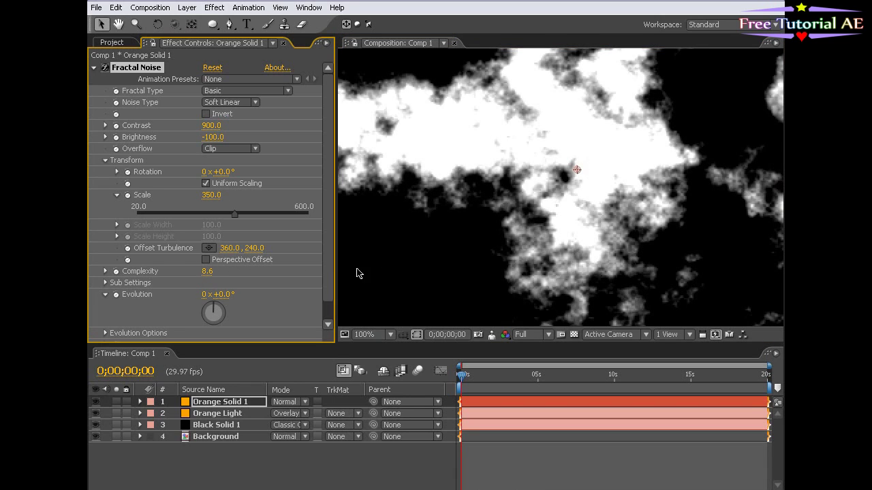
pyautogui.click(207, 272)
pyautogui.write('10')
pyautogui.press('Return')
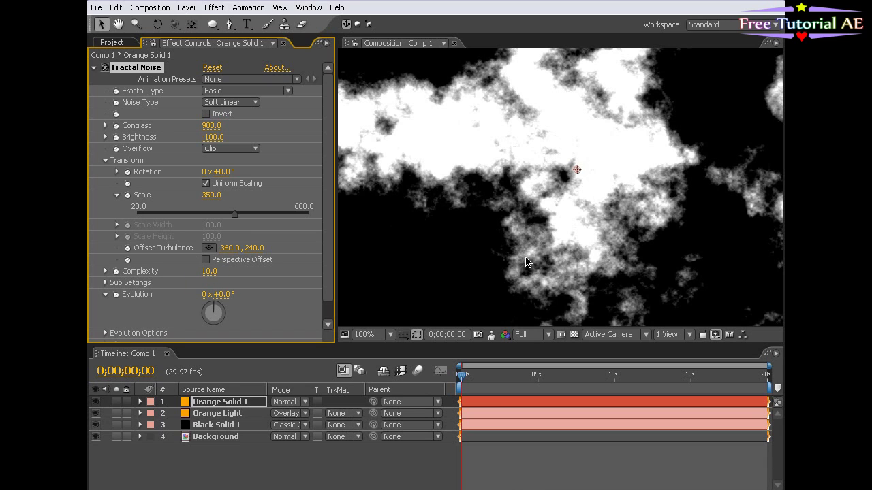
pyautogui.press('space')
pyautogui.moveTo(492, 87); pyautogui.dragTo(508, 221)
pyautogui.scroll(-1, 586, 274)
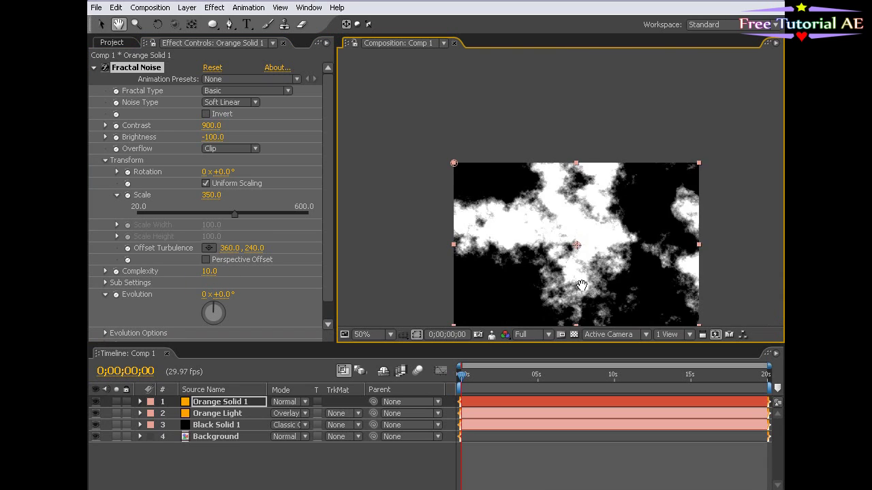
pyautogui.moveTo(607, 322); pyautogui.dragTo(568, 265)
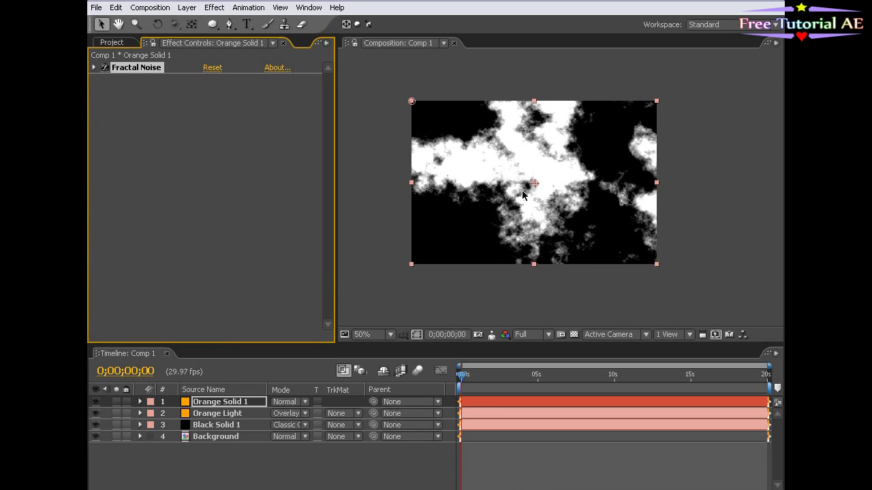
# Step: Add the CC Vector Blur effect to Orange Solid 1 and set its amount to -30
pyautogui.scroll(1, 522, 195)
pyautogui.press('space')
pyautogui.moveTo(511, 196)
pyautogui.mouseDown()
pyautogui.moveTo(530, 208)
pyautogui.moveTo(510, 183)
pyautogui.mouseUp()
pyautogui.scroll(-1, 521, 185)
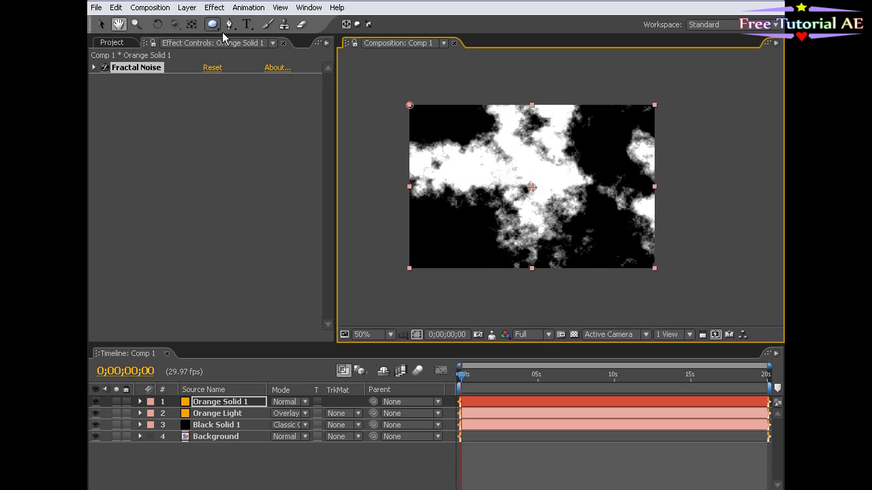
pyautogui.click(212, 7)
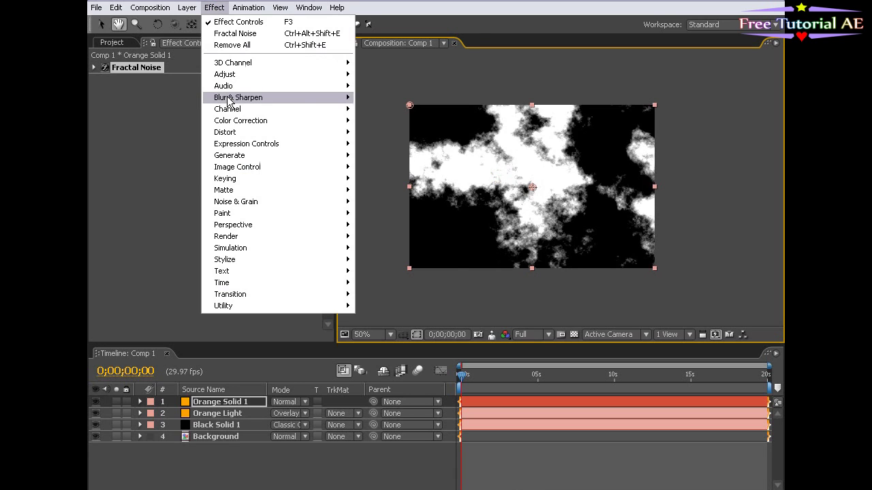
pyautogui.moveTo(232, 97)
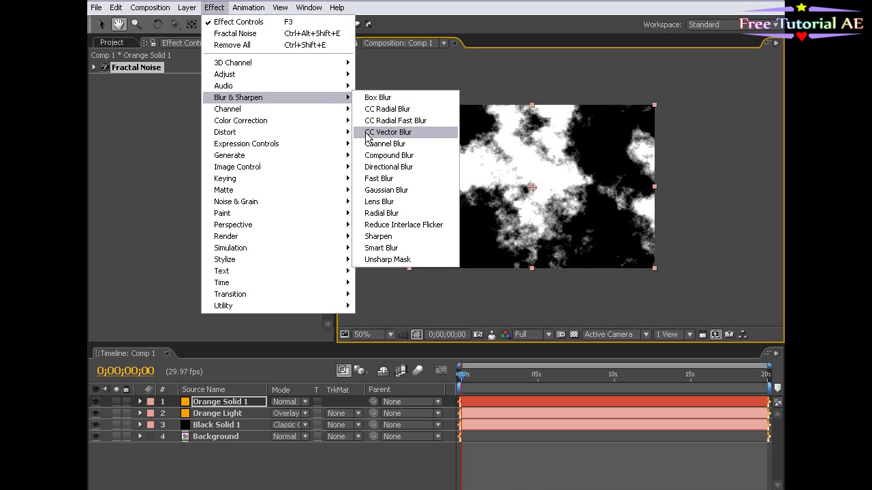
pyautogui.click(413, 132)
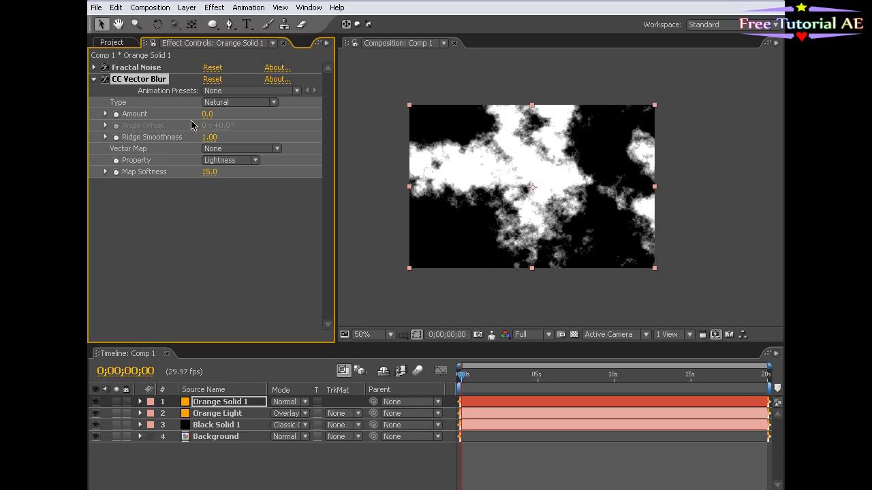
pyautogui.press('.')
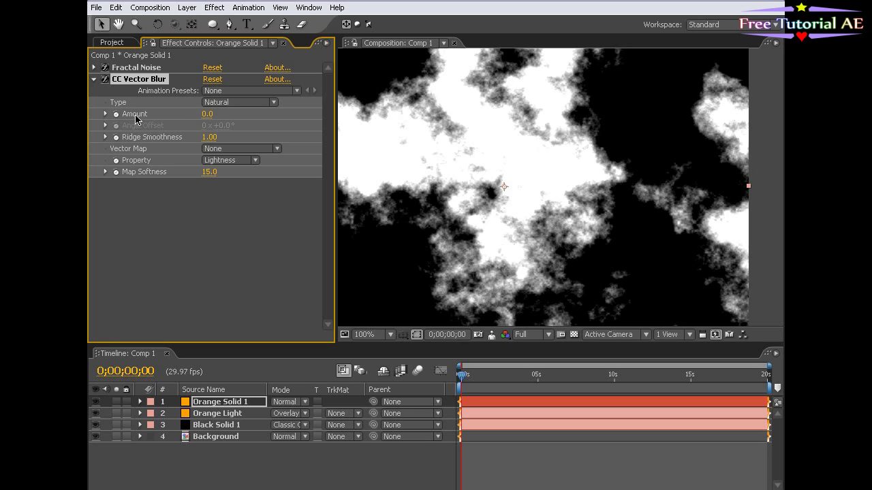
pyautogui.click(209, 115)
pyautogui.write('-30')
pyautogui.press('Return')
# Step: Set the ridge smoothness of CC Vector Blur to 100
pyautogui.press('h')
pyautogui.moveTo(462, 196); pyautogui.dragTo(455, 138)
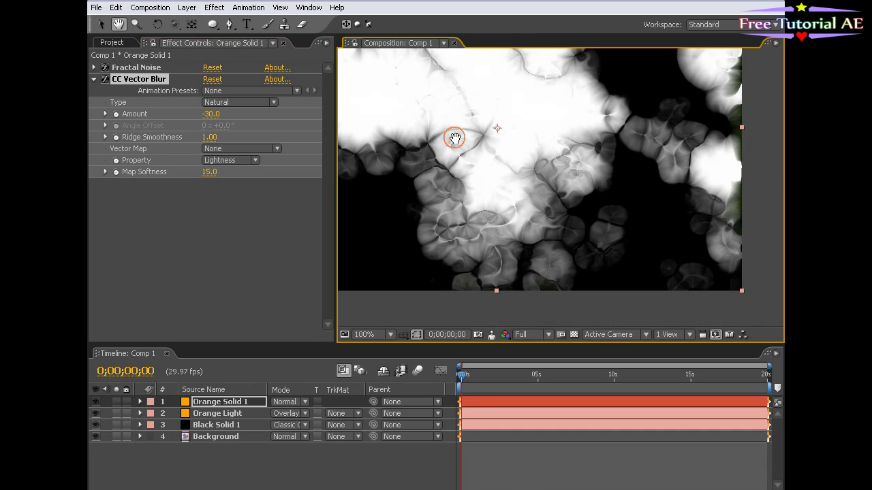
pyautogui.scroll(-1, 485, 194)
pyautogui.moveTo(484, 195); pyautogui.dragTo(463, 234)
pyautogui.scroll(1, 459, 219)
pyautogui.moveTo(442, 296); pyautogui.dragTo(530, 188)
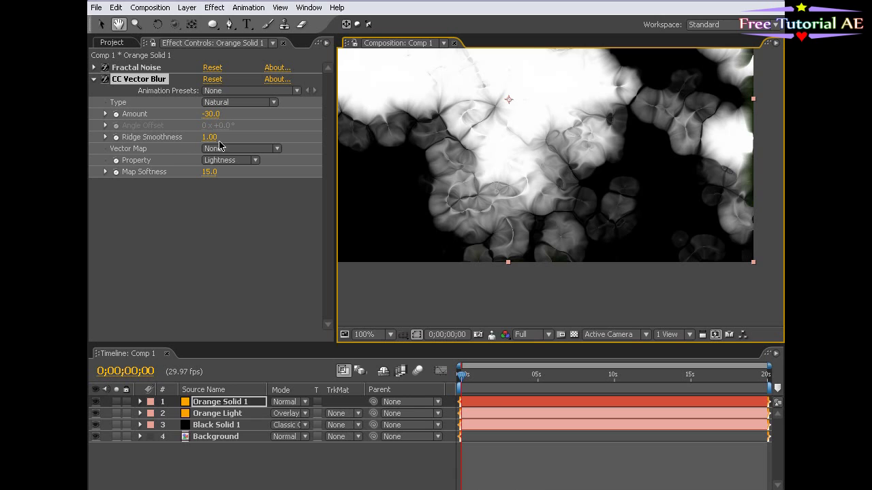
pyautogui.moveTo(209, 137); pyautogui.dragTo(349, 133)
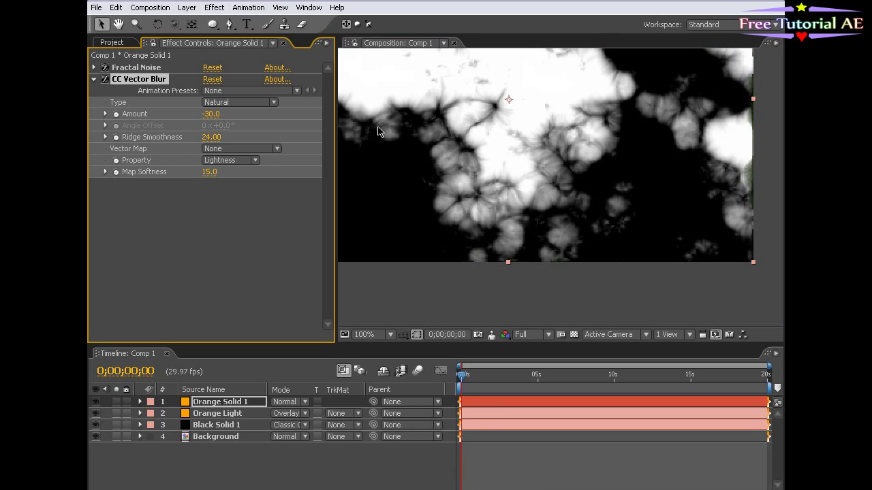
pyautogui.moveTo(212, 138); pyautogui.dragTo(389, 147)
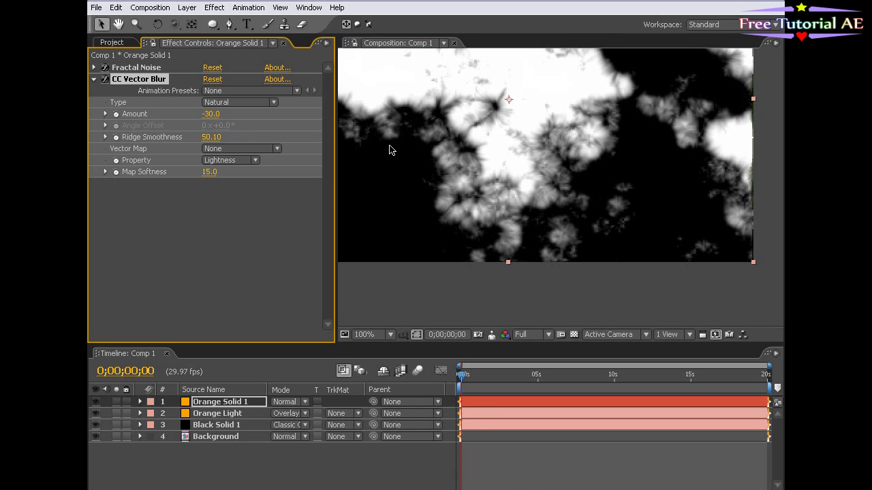
pyautogui.click(210, 137)
pyautogui.write('100')
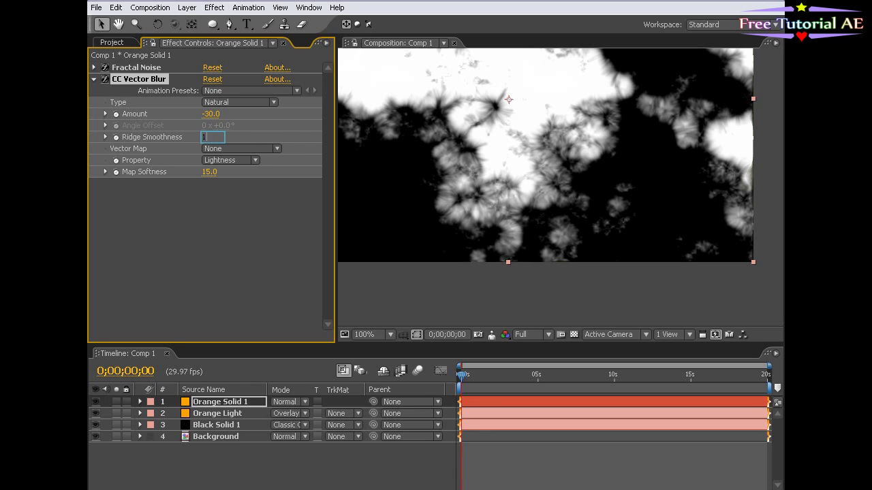
pyautogui.press('Return')
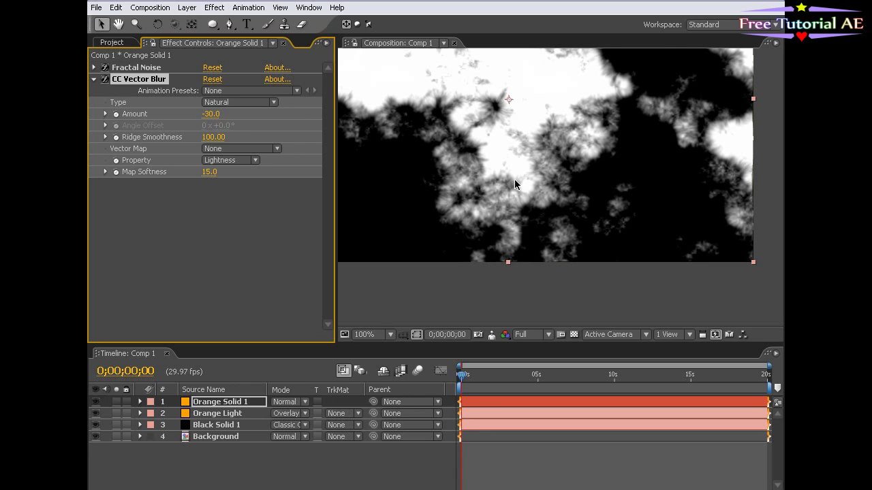
# Step: Inspect the blurred noise and compare it with CC Vector Blur switched off and on
pyautogui.press('h')
pyautogui.moveTo(555, 97); pyautogui.dragTo(556, 286)
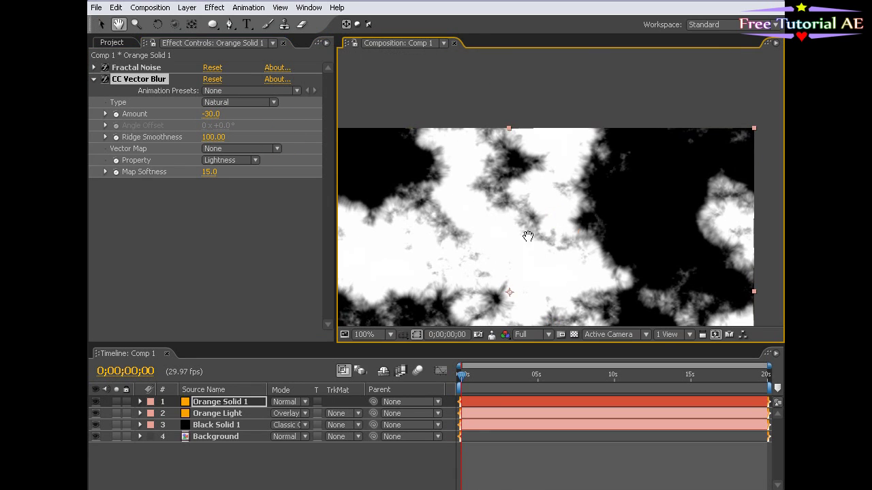
pyautogui.scroll(-1, 528, 239)
pyautogui.moveTo(523, 230); pyautogui.dragTo(519, 153)
pyautogui.scroll(1, 516, 221)
pyautogui.press('v')
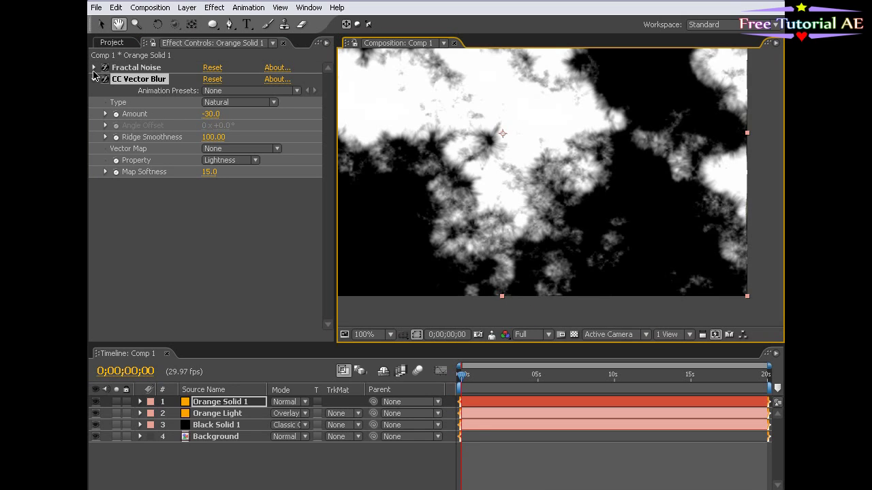
pyautogui.click(104, 79)
pyautogui.click(104, 79)
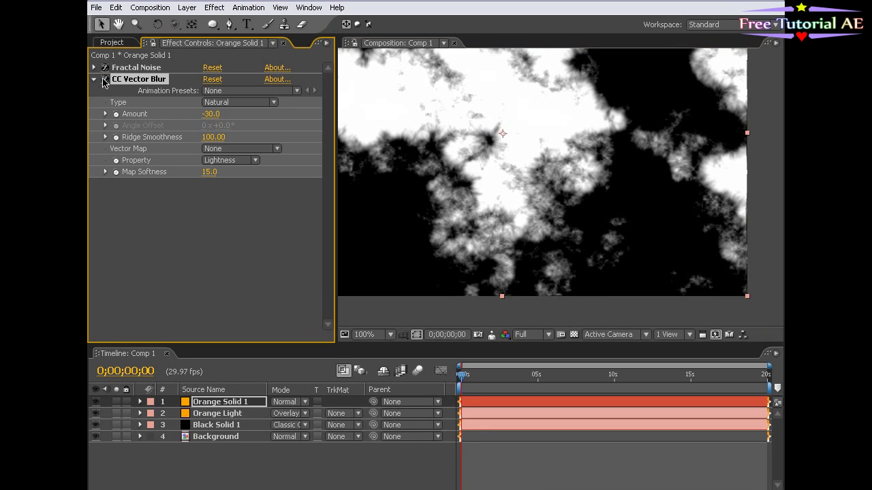
# Step: Try a map softness of 1 for CC Vector Blur and examine the noise detail up close
pyautogui.click(210, 172)
pyautogui.write('1')
pyautogui.press('Return')
pyautogui.press('h')
pyautogui.moveTo(537, 255); pyautogui.dragTo(504, 245)
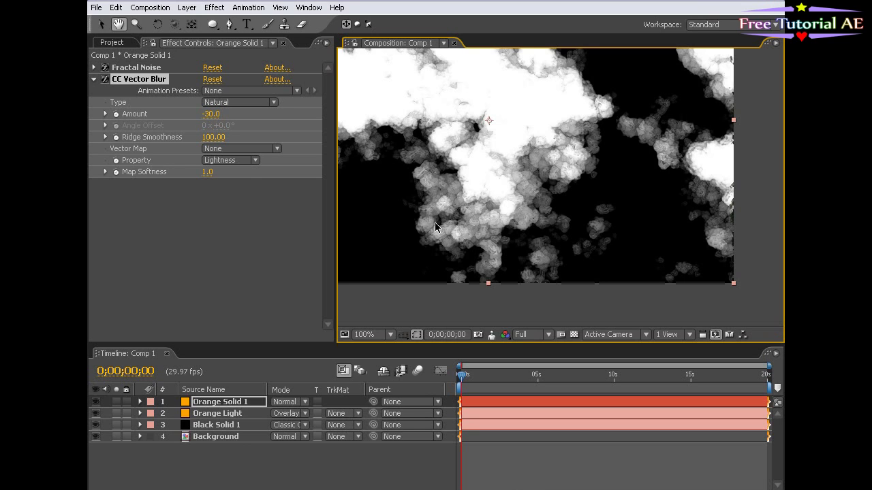
pyautogui.scroll(1, 450, 252)
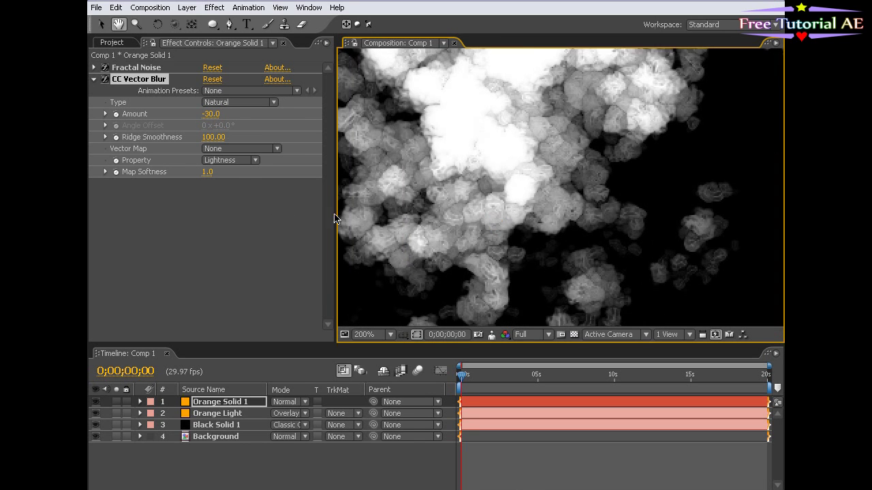
# Step: Set the map softness of CC Vector Blur to 3
pyautogui.press('v')
pyautogui.click(204, 171)
pyautogui.write('3')
pyautogui.press('Return')
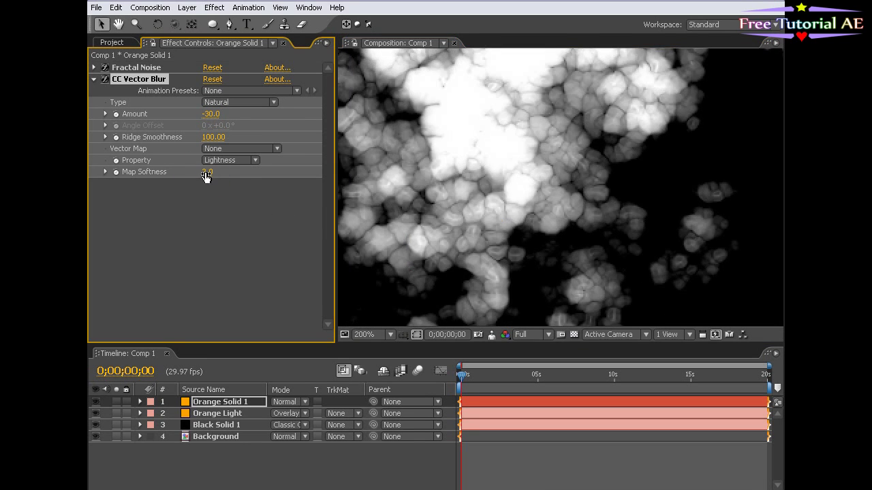
# Step: Collapse the CC Vector Blur settings and expand the Fractal Noise settings down to Evolution
pyautogui.scroll(-1, 432, 167)
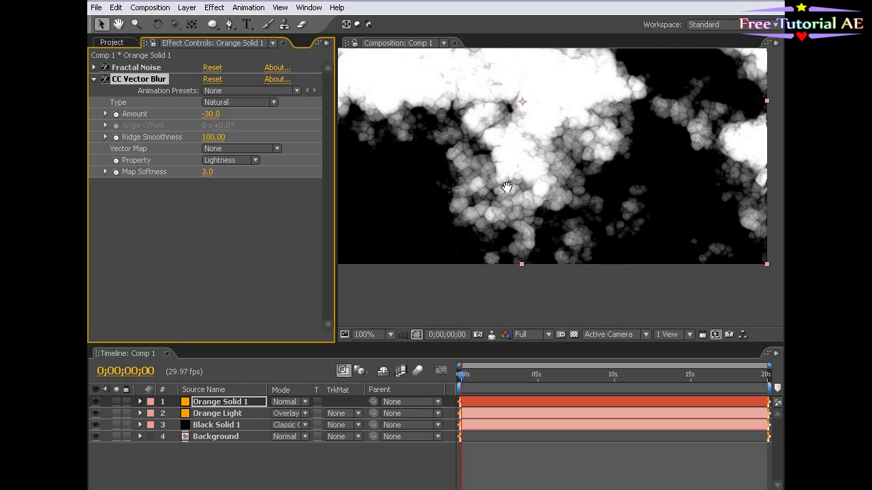
pyautogui.press('space')
pyautogui.moveTo(524, 173); pyautogui.dragTo(495, 247)
pyautogui.moveTo(479, 374); pyautogui.dragTo(427, 398)
pyautogui.moveTo(541, 214); pyautogui.dragTo(553, 224)
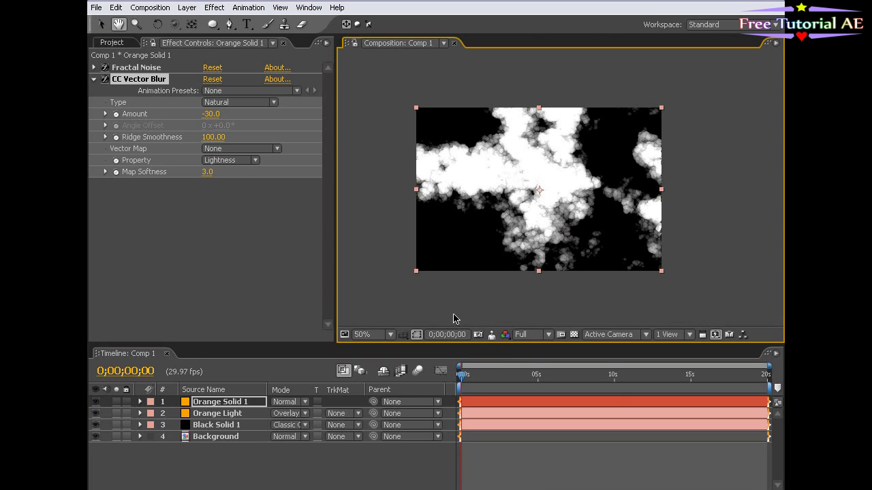
pyautogui.click(94, 79)
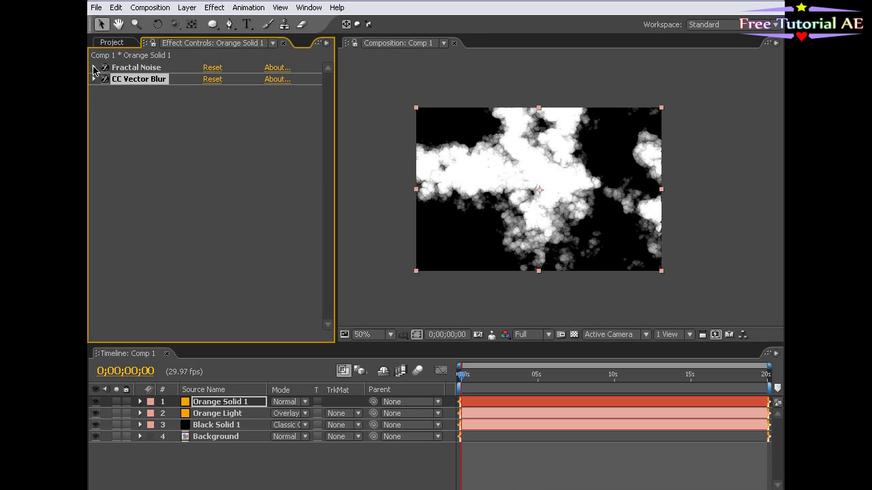
pyautogui.click(94, 68)
pyautogui.scroll(-2, 327, 286)
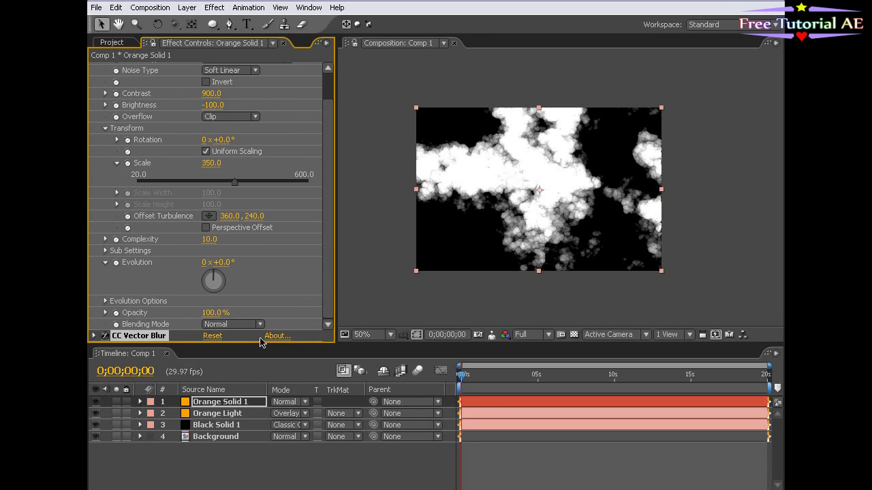
# Step: Try changing the Evolution of Fractal Noise to see the texture move, and undo the change
pyautogui.moveTo(213, 271); pyautogui.dragTo(134, 265)
pyautogui.hotkey('ctrl', 'z')
pyautogui.moveTo(553, 376); pyautogui.dragTo(346, 401)
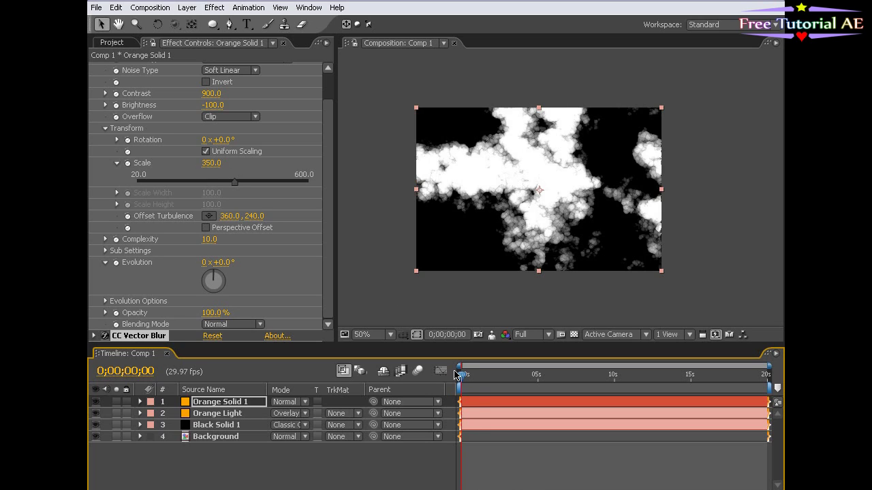
# Step: Keyframe the Fractal Noise Evolution from 0 at the first frame to 2 revolutions at 0;00;19;29, and scrub through the animation
pyautogui.moveTo(455, 375)
pyautogui.mouseDown()
pyautogui.moveTo(496, 377)
pyautogui.moveTo(451, 382)
pyautogui.mouseUp()
pyautogui.click(117, 263)
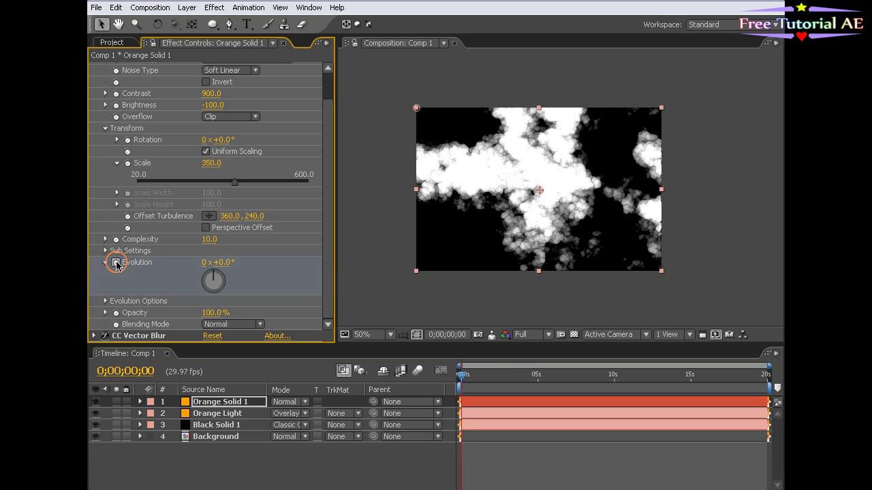
pyautogui.moveTo(576, 387); pyautogui.dragTo(769, 379)
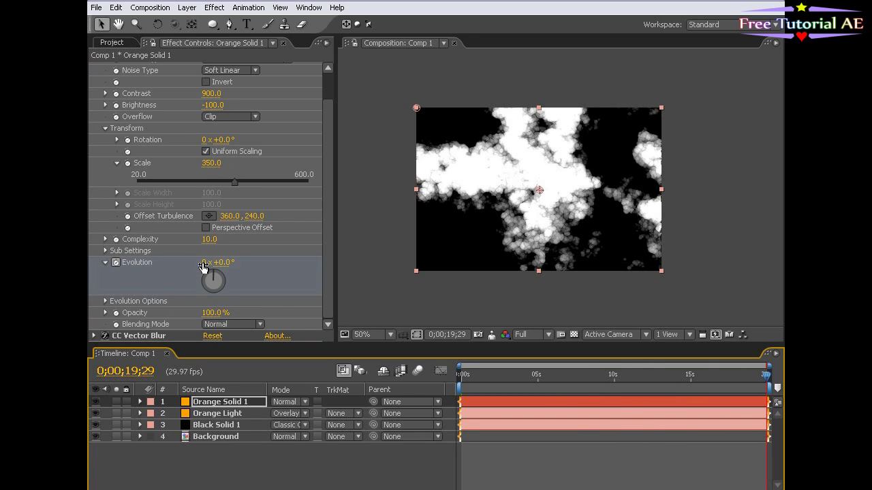
pyautogui.moveTo(204, 266); pyautogui.dragTo(224, 260)
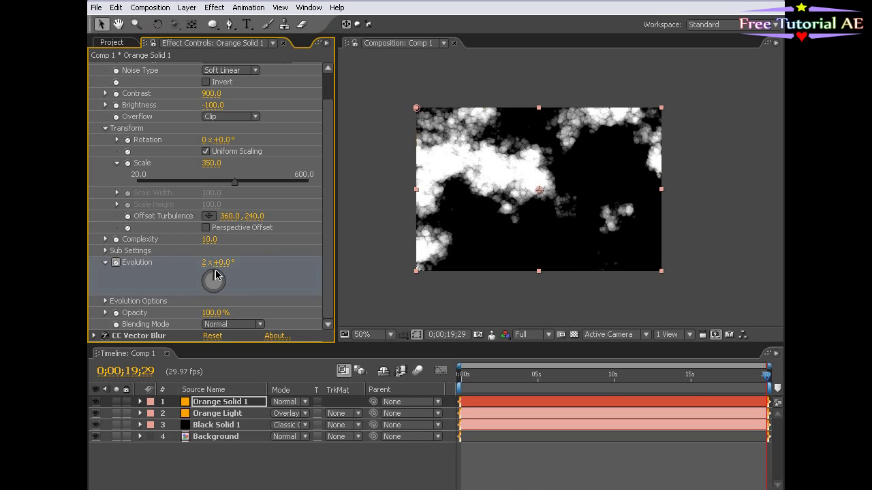
pyautogui.moveTo(230, 264)
pyautogui.mouseDown()
pyautogui.moveTo(274, 264)
pyautogui.moveTo(227, 262)
pyautogui.mouseUp()
pyautogui.moveTo(473, 375); pyautogui.dragTo(738, 376)
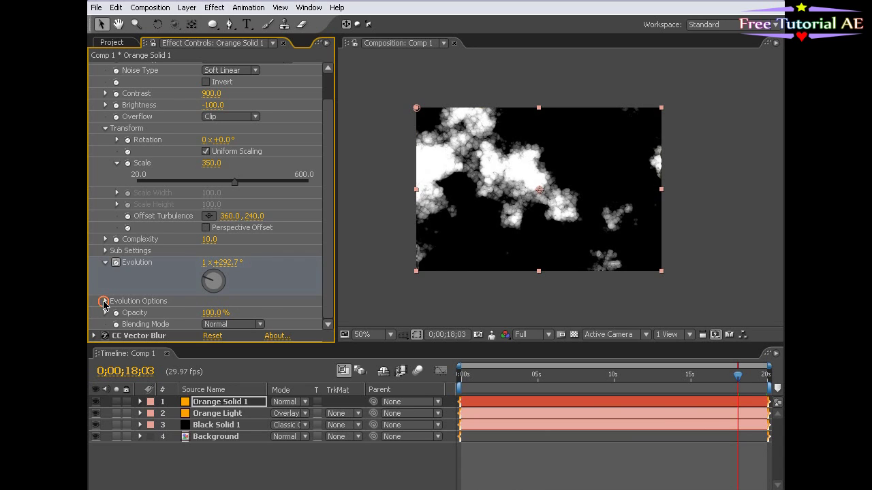
# Step: Enable Cycle Evolution in Fractal Noise's evolution options and set the cycle to 2 revolutions
pyautogui.click(103, 302)
pyautogui.scroll(-2, 331, 250)
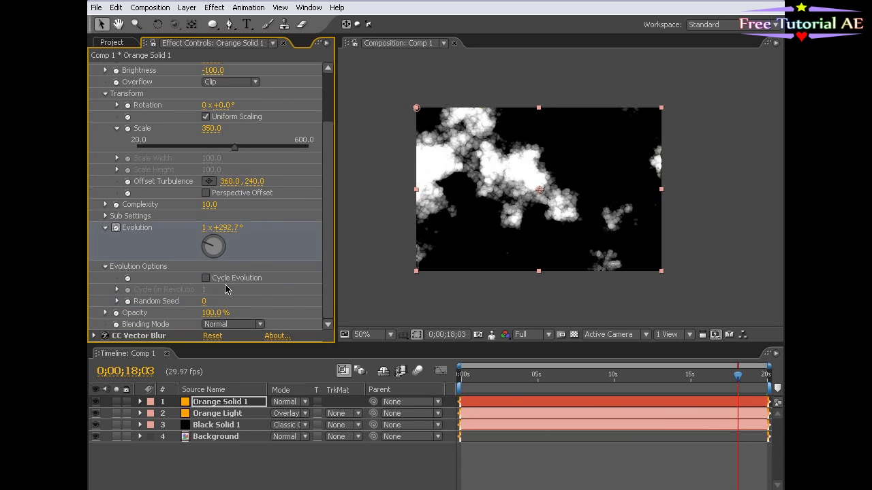
pyautogui.moveTo(504, 375); pyautogui.dragTo(423, 386)
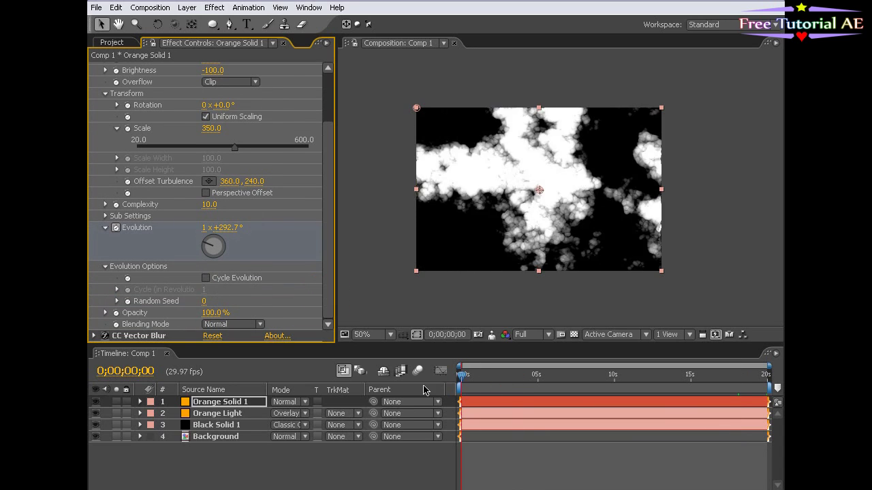
pyautogui.click(205, 278)
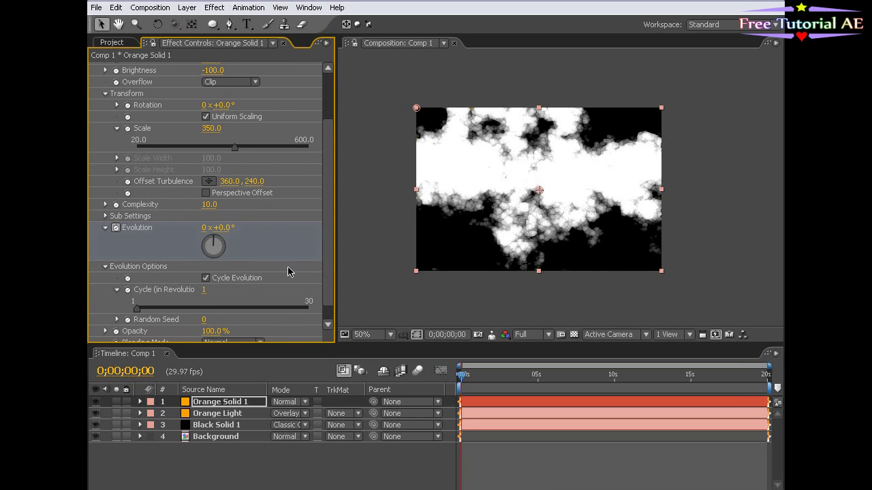
pyautogui.scroll(-1, 325, 217)
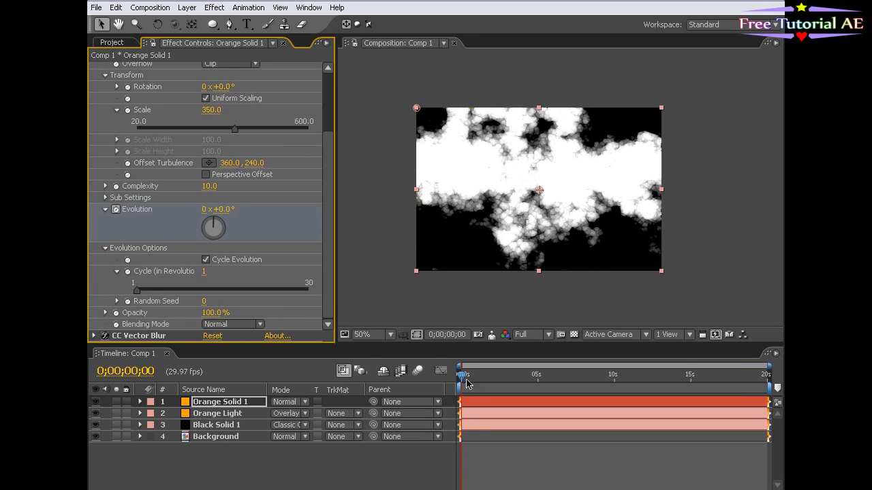
pyautogui.moveTo(467, 379); pyautogui.dragTo(453, 380)
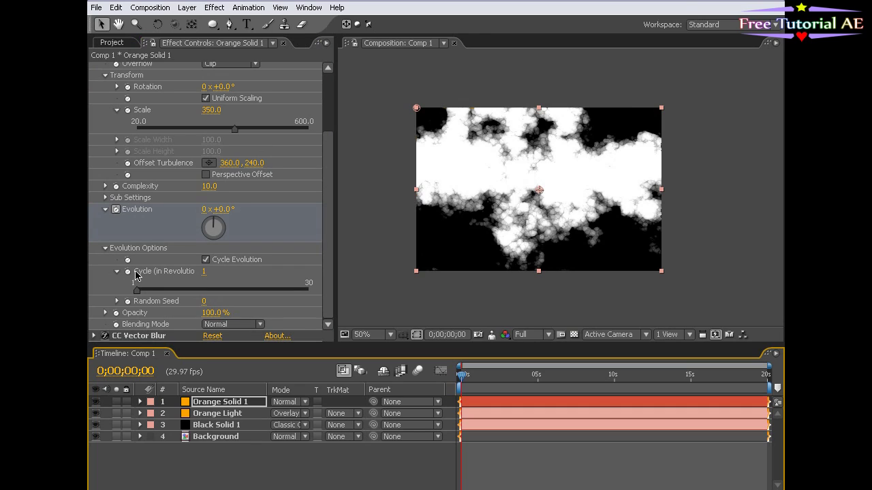
pyautogui.click(203, 273)
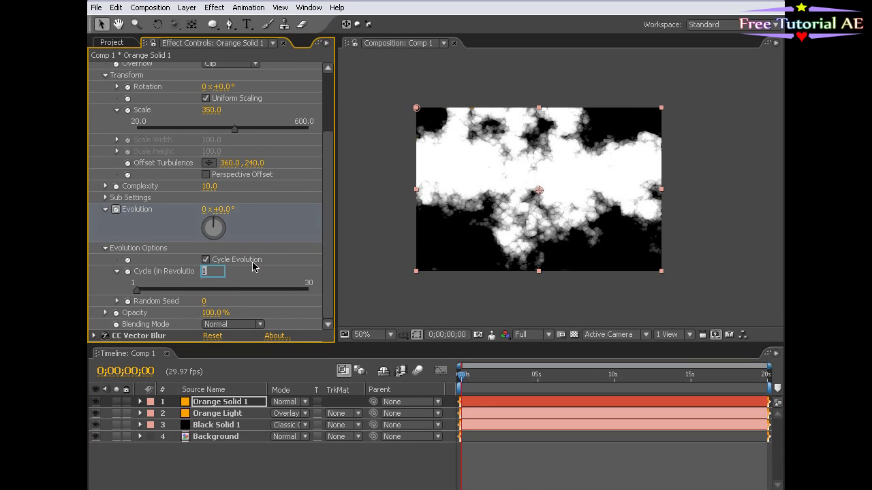
pyautogui.press('Return')
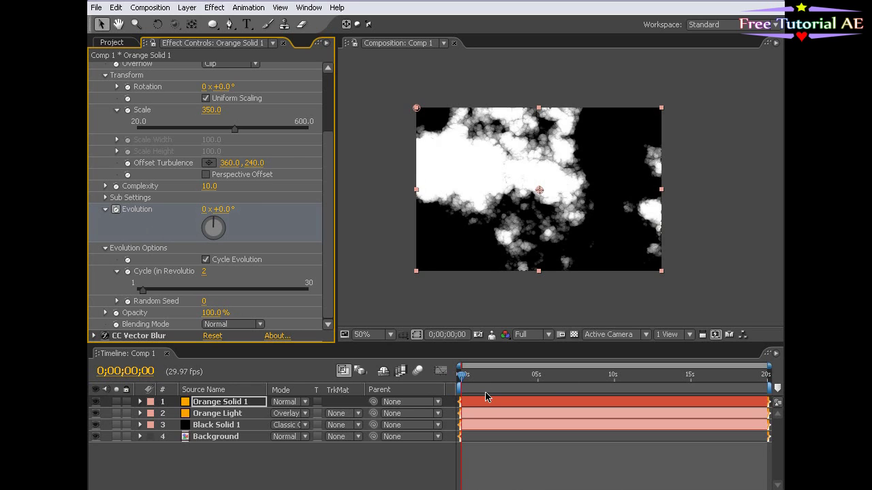
# Step: Compare the noise at the first and last frames to check that the animation loops
pyautogui.moveTo(462, 377); pyautogui.dragTo(768, 385)
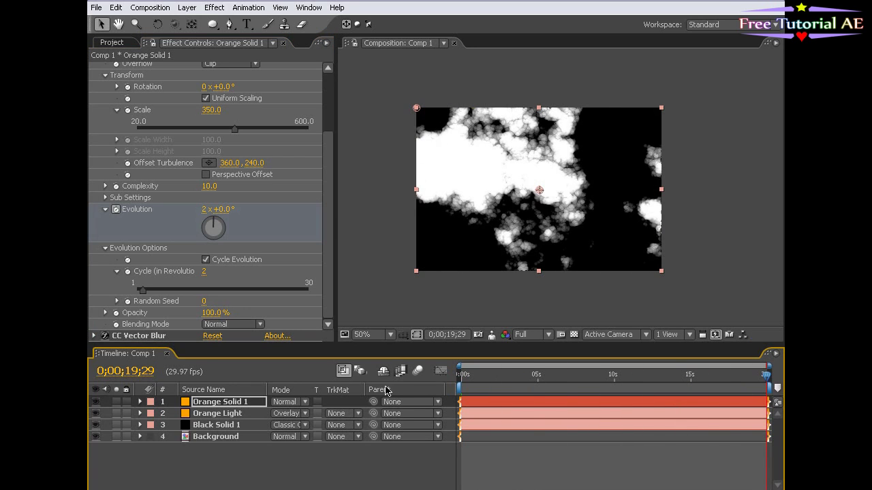
pyautogui.click(461, 377)
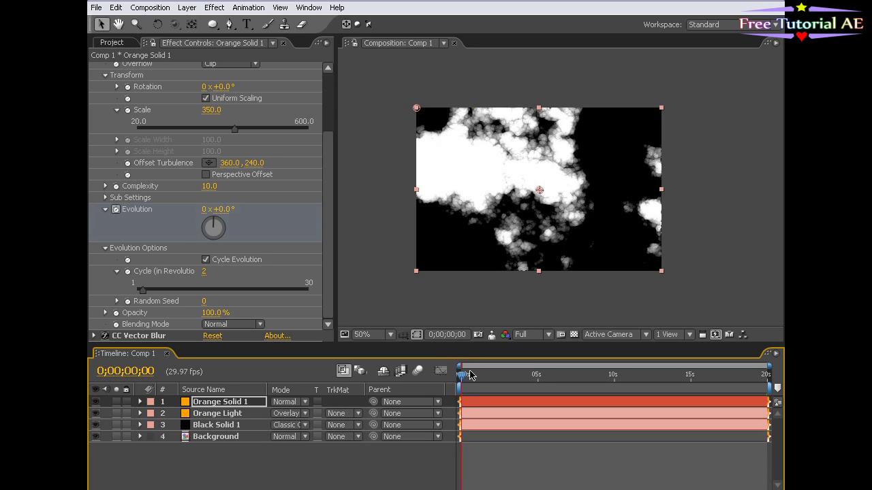
pyautogui.press('End')
pyautogui.press('Home')
pyautogui.press('End')
pyautogui.press('Home')
pyautogui.press('End')
# Step: Try a cycle of 3 revolutions with a final Evolution of 3 revolutions, and compare the first and last frames
pyautogui.click(204, 271)
pyautogui.write('3')
pyautogui.press('Return')
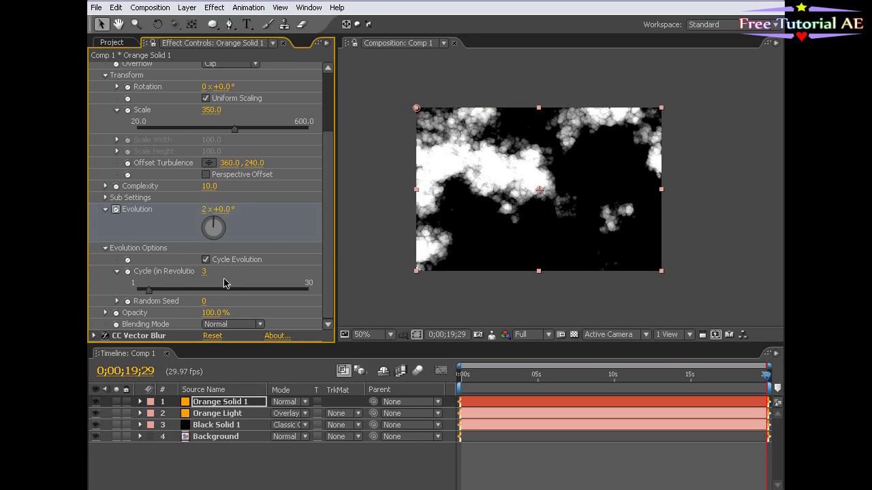
pyautogui.click(203, 209)
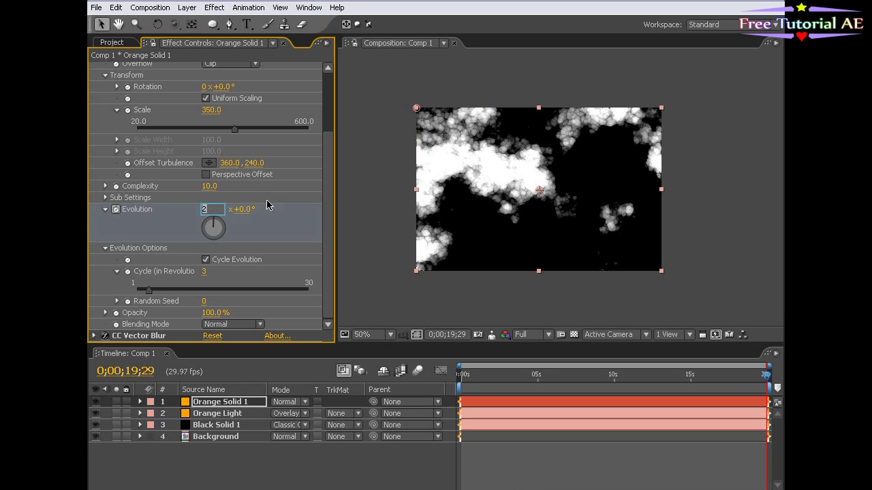
pyautogui.write('3')
pyautogui.press('Return')
pyautogui.moveTo(757, 377); pyautogui.dragTo(419, 398)
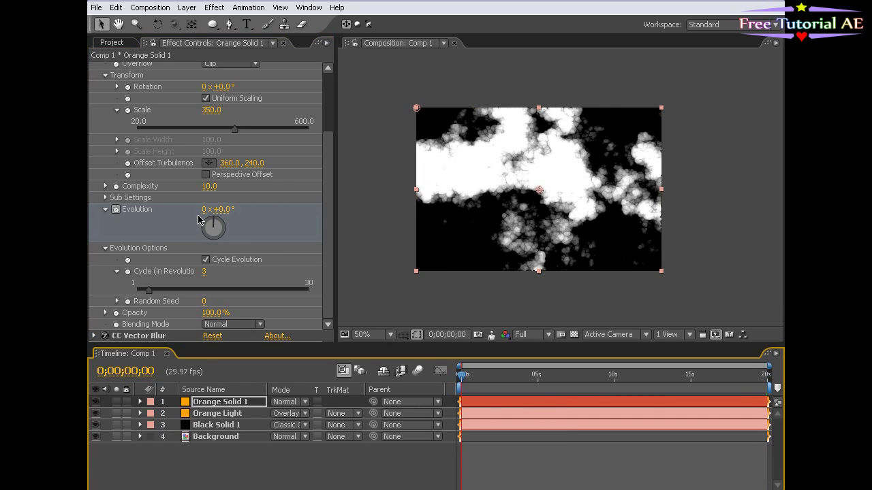
pyautogui.click(767, 375)
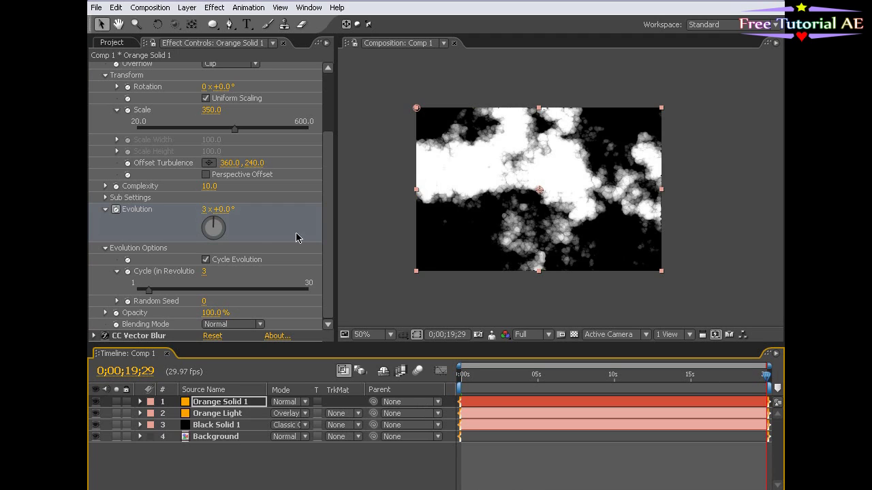
# Step: Set both the Evolution at the last frame and the evolution cycle to 2 revolutions
pyautogui.click(204, 209)
pyautogui.write('2')
pyautogui.press('Return')
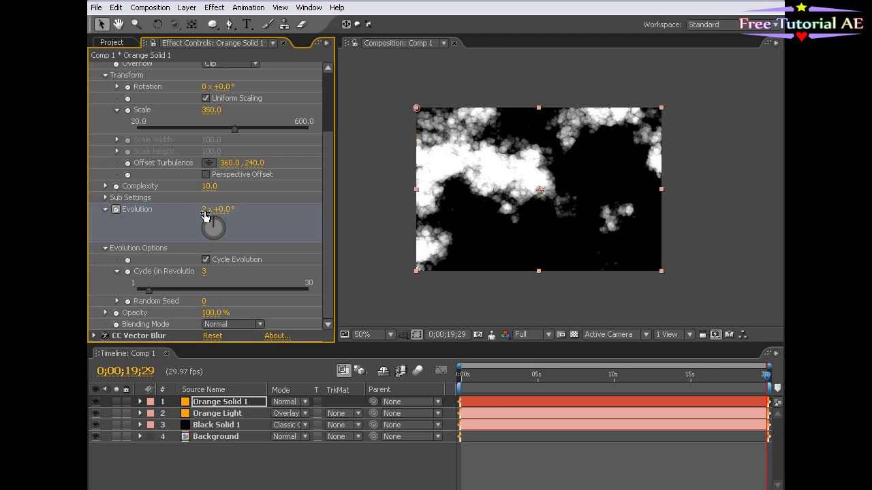
pyautogui.click(203, 271)
pyautogui.write('2')
pyautogui.press('Return')
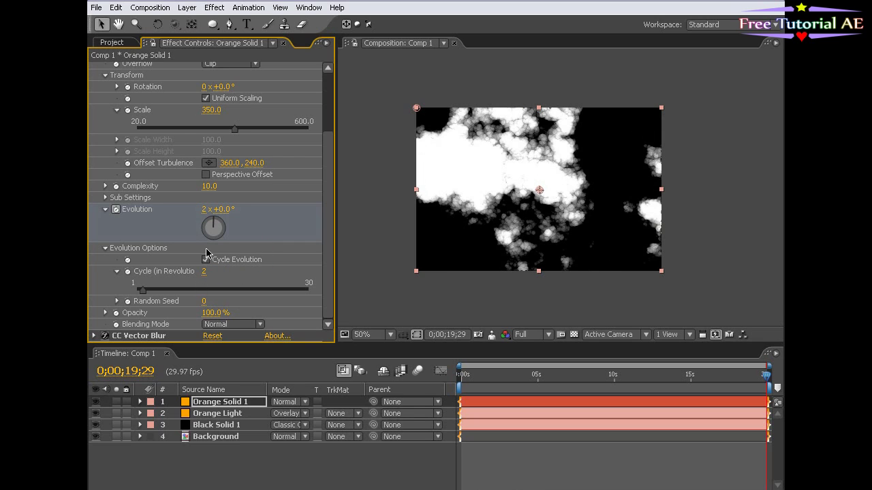
# Step: Collapse the Fractal Noise settings and apply the Invert channel effect to the Orange Solid 1 layer
pyautogui.moveTo(334, 174); pyautogui.dragTo(331, 116)
pyautogui.click(94, 68)
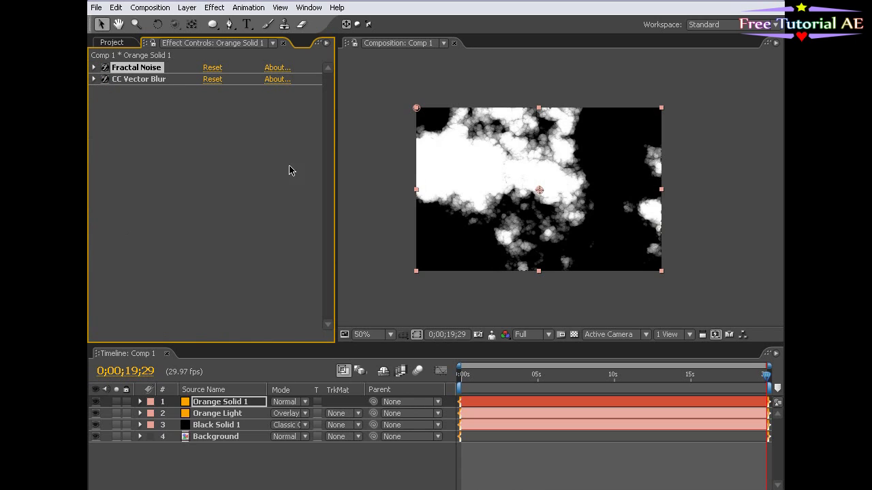
pyautogui.click(530, 474)
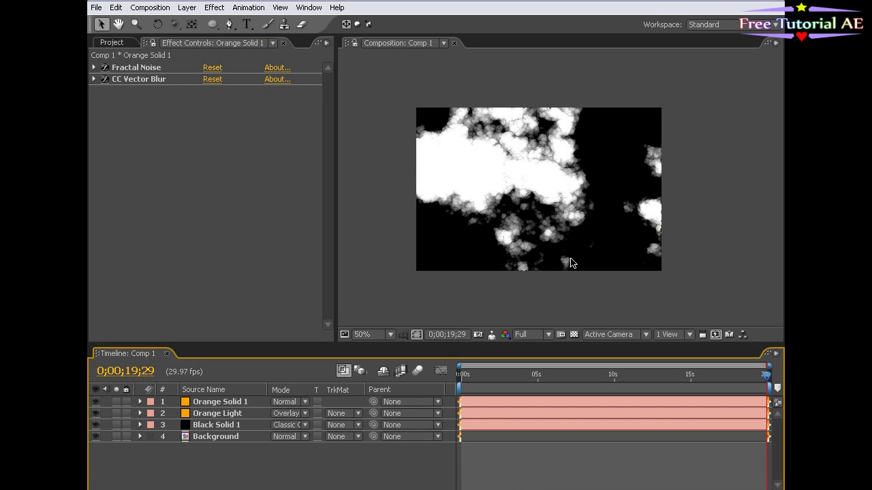
pyautogui.click(221, 402)
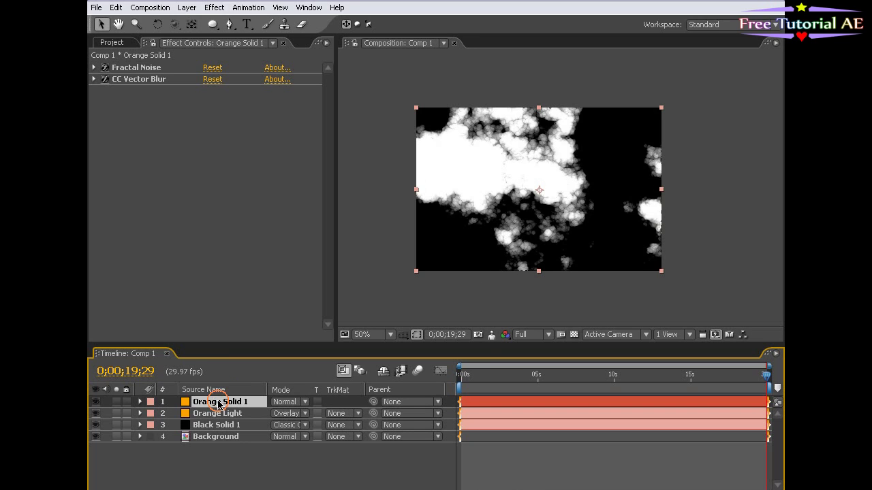
pyautogui.click(213, 7)
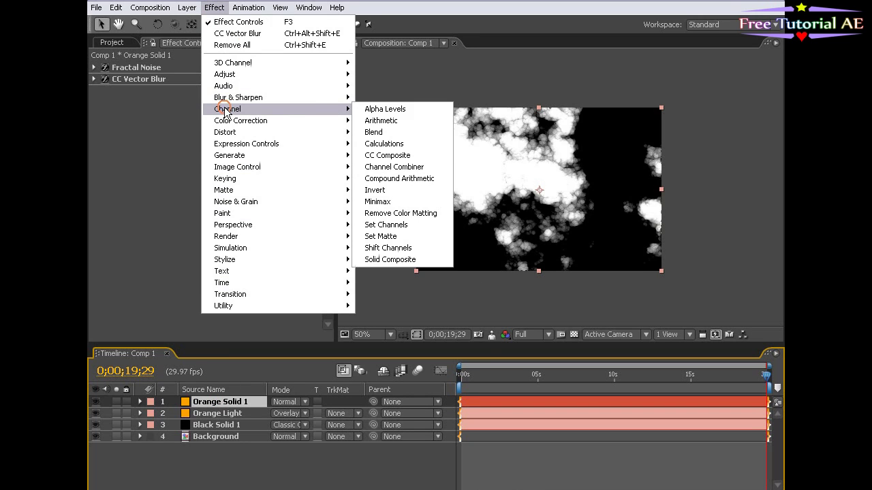
pyautogui.click(401, 191)
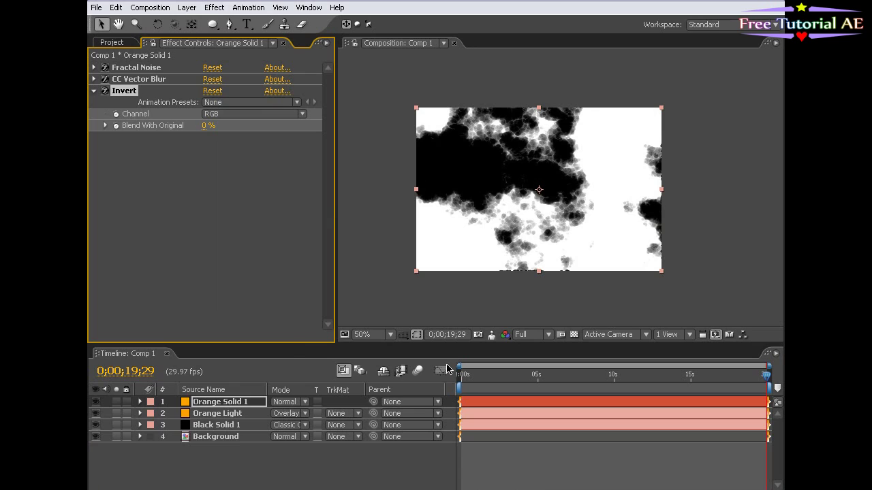
pyautogui.click(236, 466)
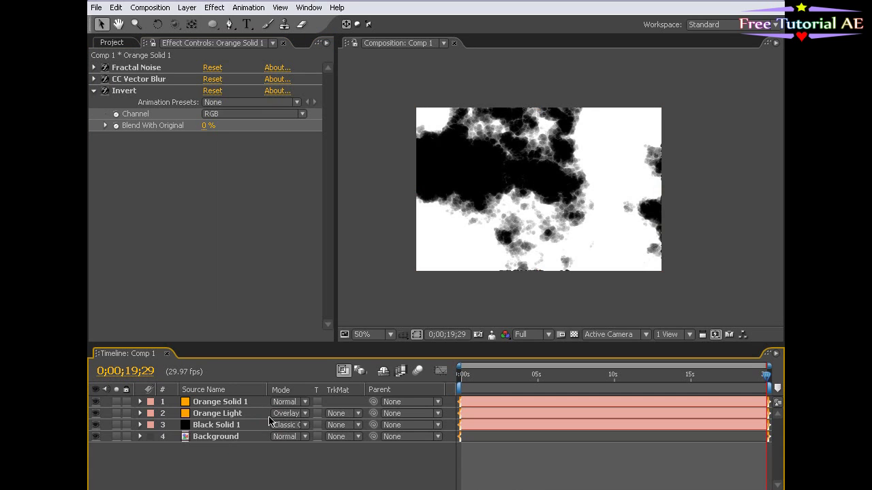
# Step: Set the blending mode of Orange Solid 1 to Classic Color Burn and examine the composite in an enlarged view
pyautogui.click(212, 404)
pyautogui.click(305, 402)
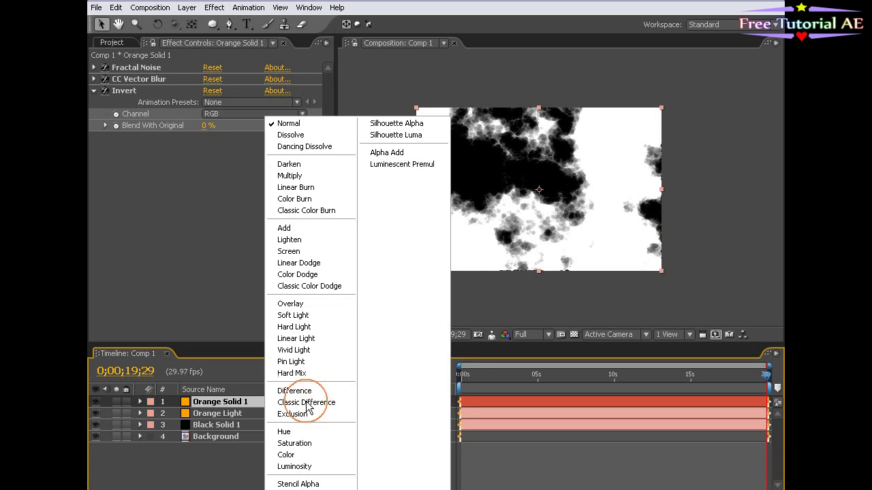
pyautogui.click(320, 211)
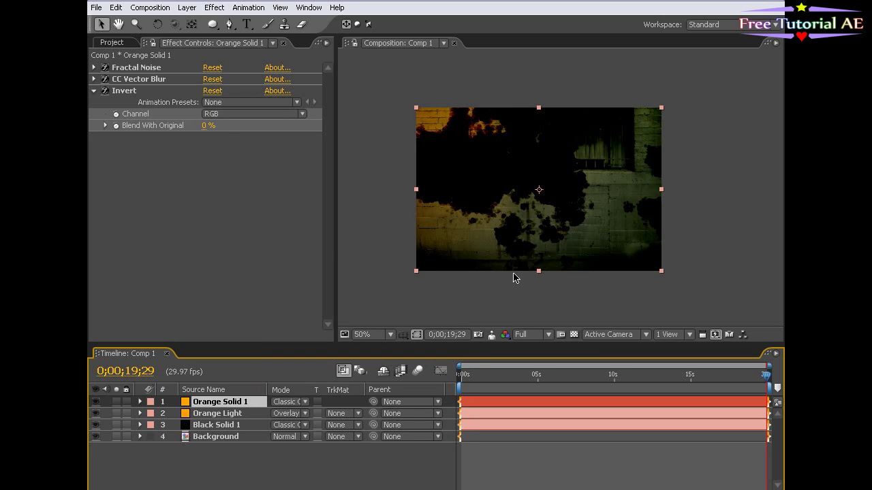
pyautogui.press('`')
pyautogui.scroll(1, 513, 273)
pyautogui.moveTo(386, 331); pyautogui.dragTo(482, 293)
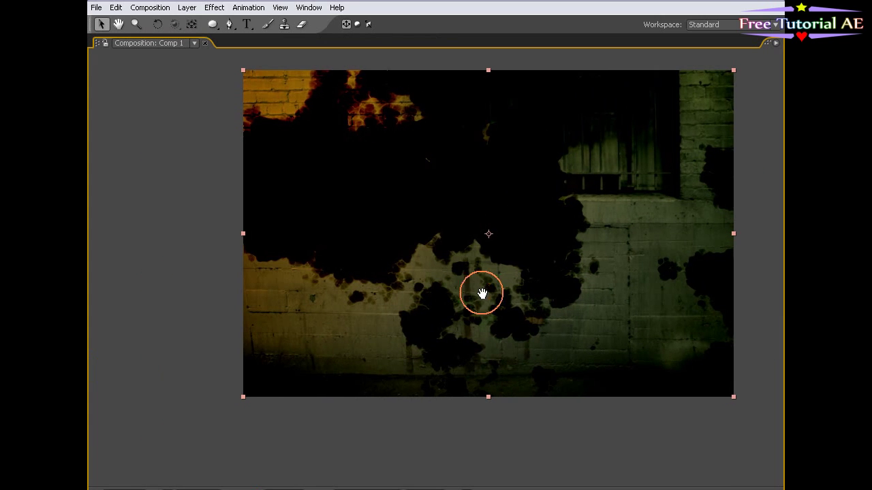
pyautogui.press('`')
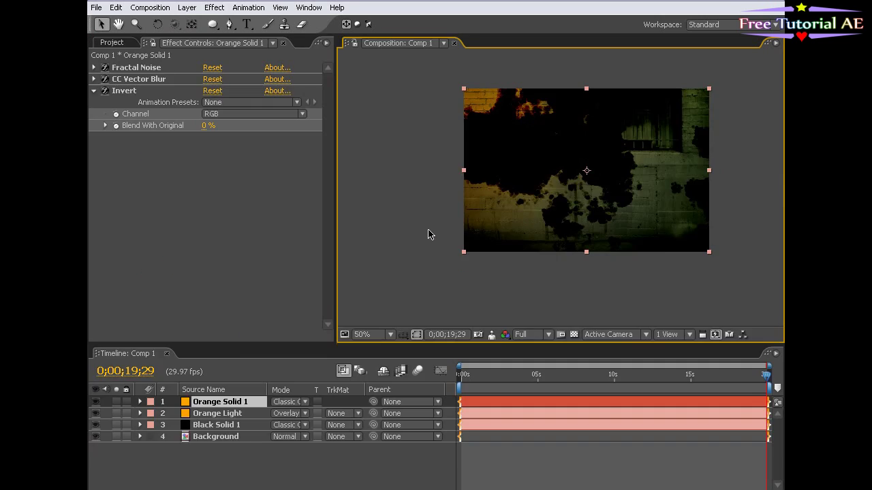
# Step: Set the opacity of the Orange Solid 1 layer to 10% and examine the composite in an enlarged view
pyautogui.press('t')
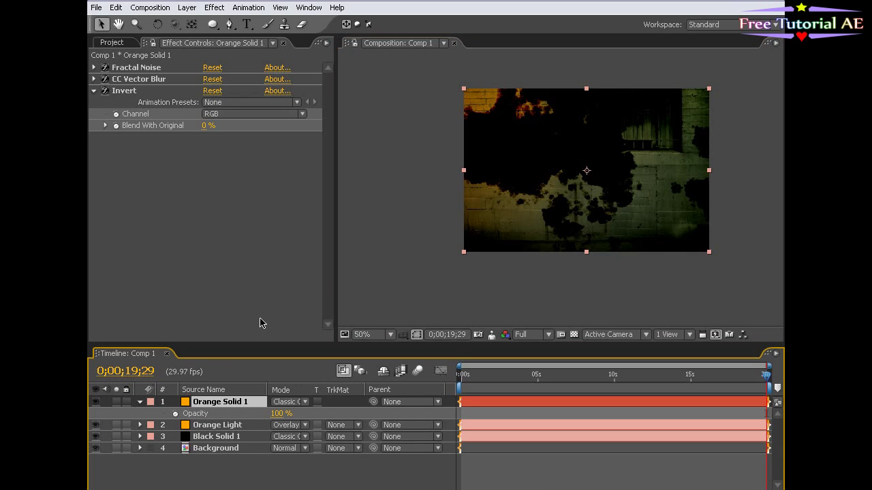
pyautogui.click(276, 413)
pyautogui.moveTo(275, 413); pyautogui.dragTo(213, 413)
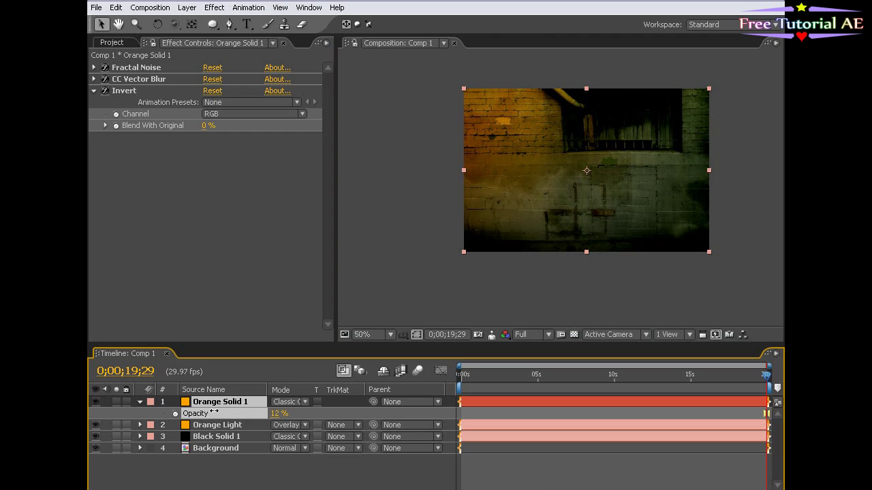
pyautogui.click(276, 414)
pyautogui.write('10')
pyautogui.press('Return')
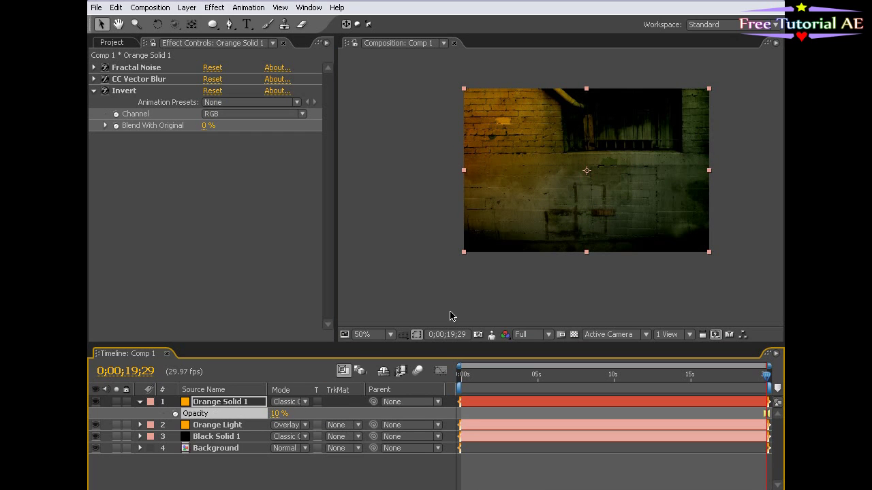
pyautogui.click(522, 276)
pyautogui.press('`')
pyautogui.scroll(1, 522, 276)
pyautogui.scroll(-1, 408, 287)
pyautogui.press('`')
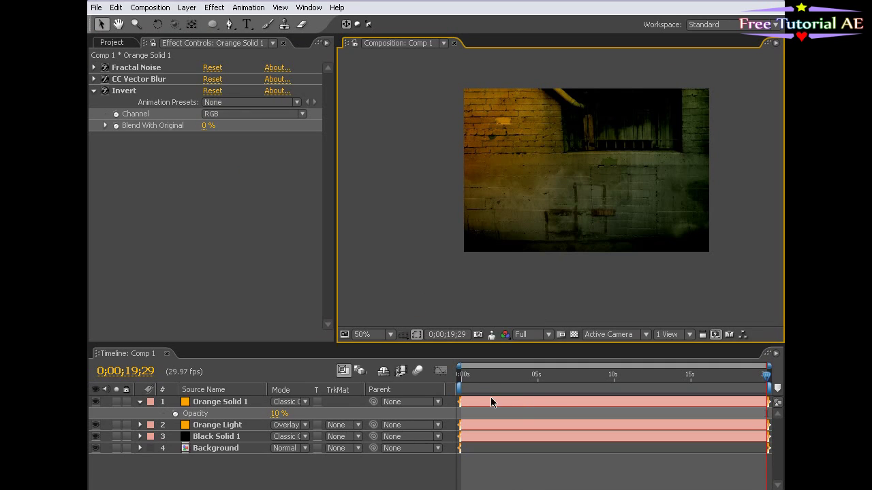
# Step: Return to the first frame, duplicate the Orange Solid 1 layer and try shifting the copy earlier in time
pyautogui.moveTo(466, 374)
pyautogui.mouseDown()
pyautogui.moveTo(701, 387)
pyautogui.moveTo(459, 389)
pyautogui.mouseUp()
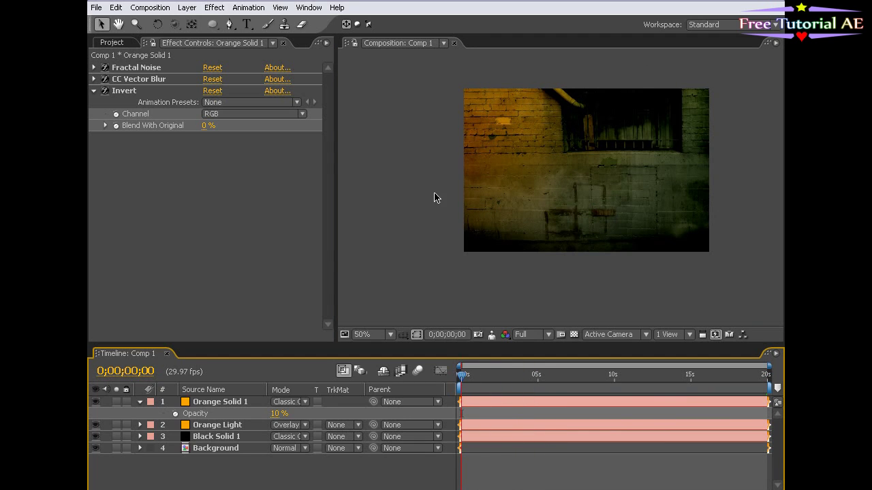
pyautogui.click(467, 404)
pyautogui.hotkey('ctrl', 'd')
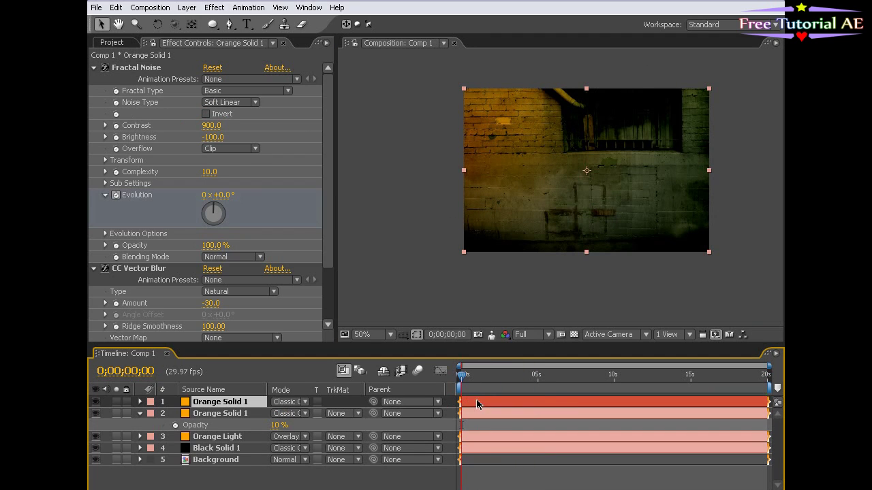
pyautogui.moveTo(574, 403); pyautogui.dragTo(466, 402)
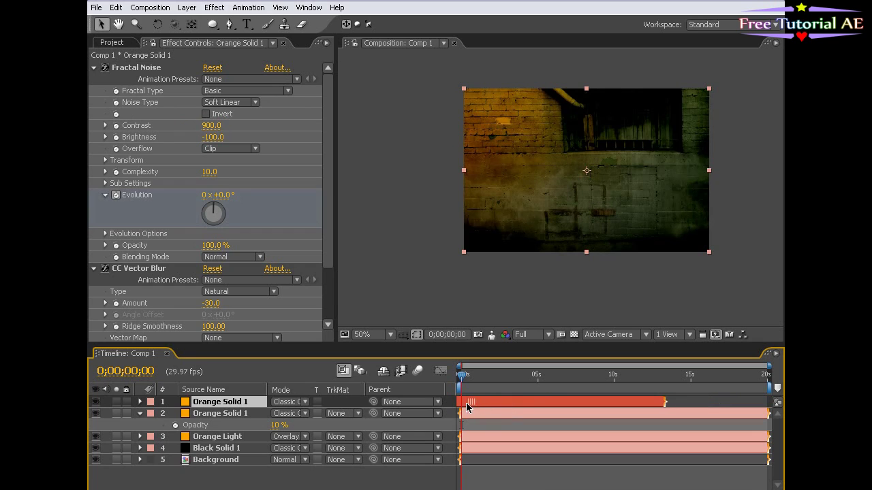
pyautogui.hotkey('ctrl', 'z')
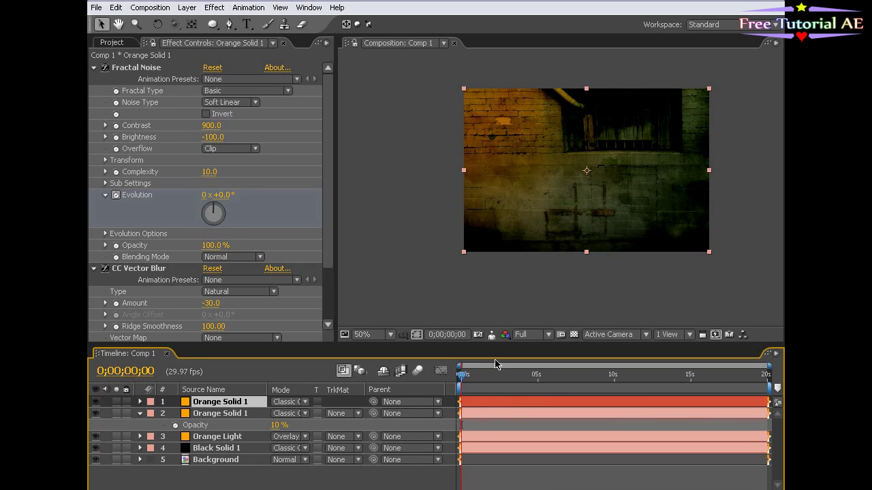
pyautogui.click(140, 413)
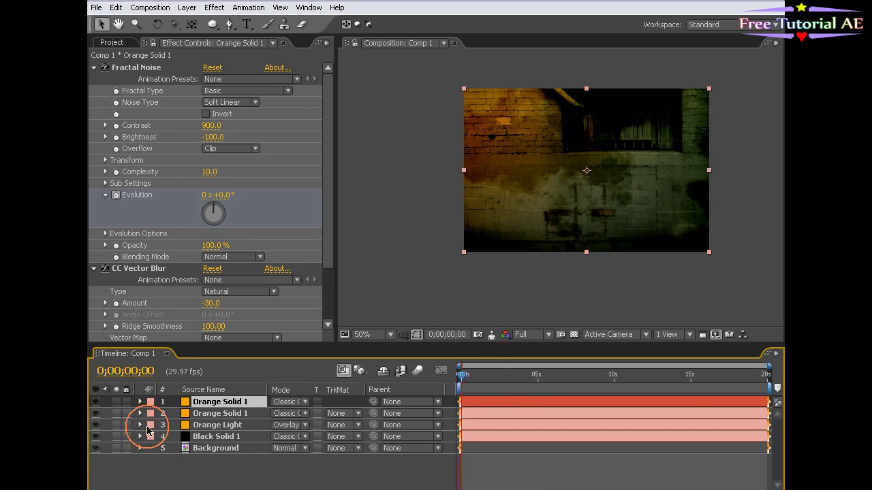
pyautogui.click(112, 42)
pyautogui.click(209, 487)
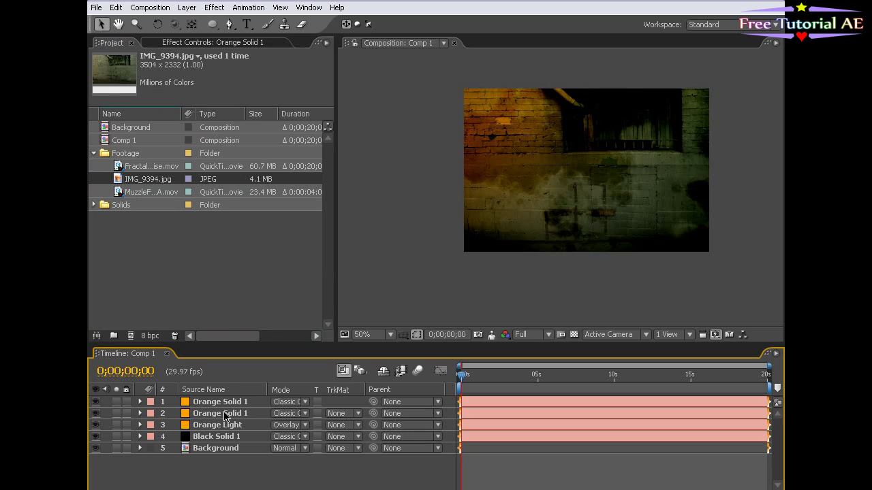
pyautogui.click(225, 413)
pyautogui.keyDown('ctrl'); pyautogui.click(225, 402); pyautogui.keyUp('ctrl')
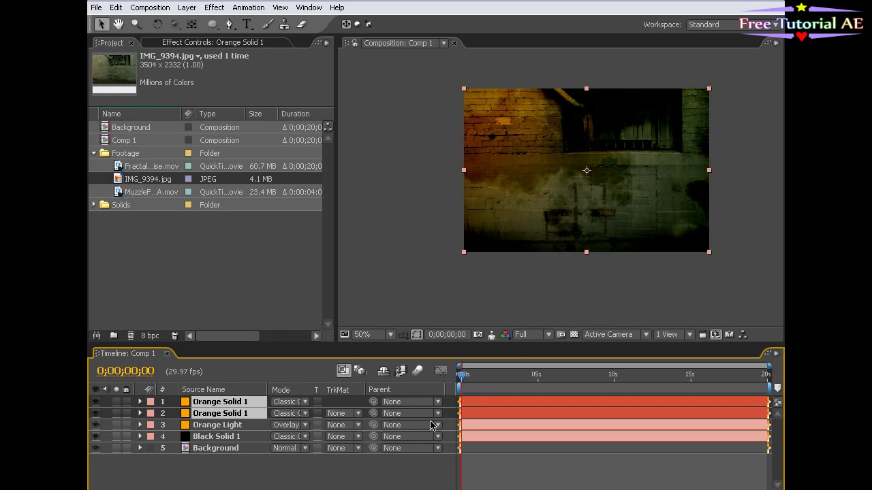
pyautogui.click(501, 483)
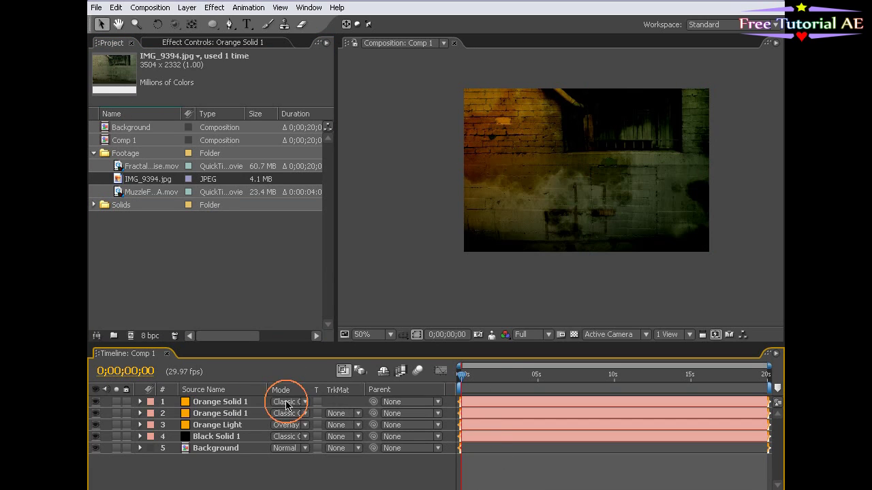
# Step: Set the duplicate layer's blending mode to Normal and its opacity to 100%, and preview it up to 0;00;18;29
pyautogui.click(290, 402)
pyautogui.click(320, 126)
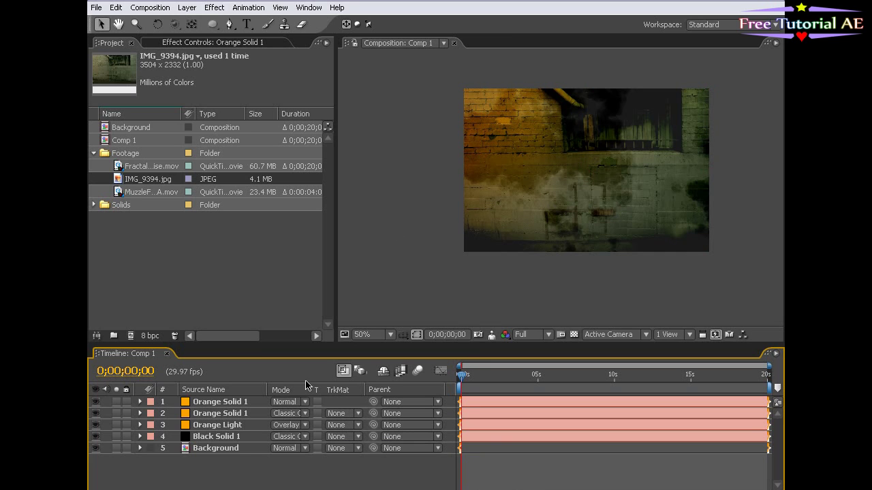
pyautogui.click(225, 402)
pyautogui.press('t')
pyautogui.moveTo(281, 413); pyautogui.dragTo(460, 409)
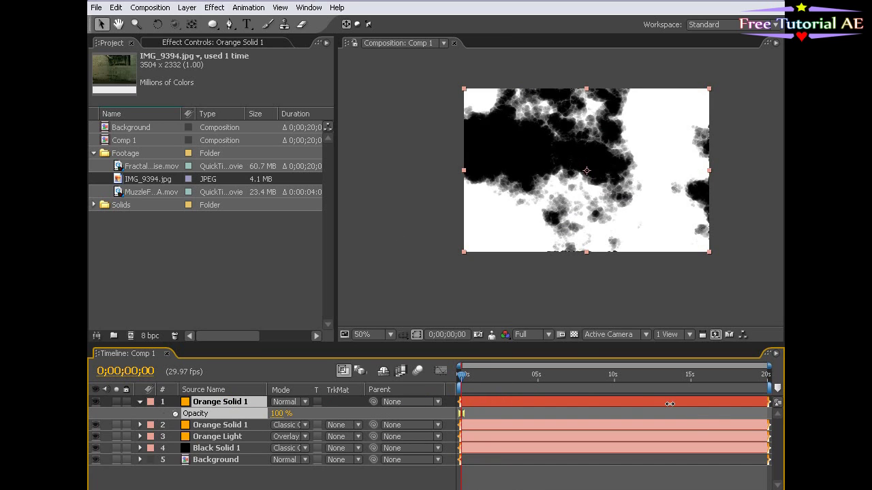
pyautogui.moveTo(481, 376); pyautogui.dragTo(751, 376)
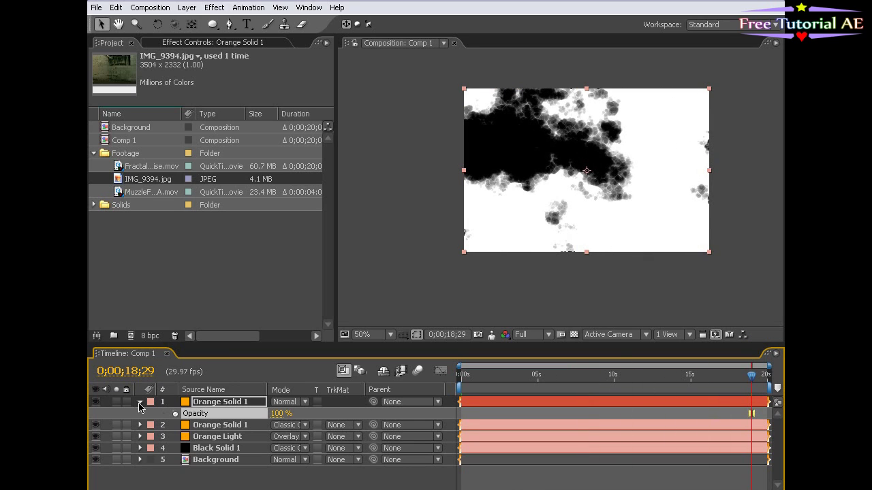
# Step: Collapse the duplicate Orange Solid 1 layer's properties and delete that uppermost copy
pyautogui.click(140, 402)
pyautogui.click(223, 414)
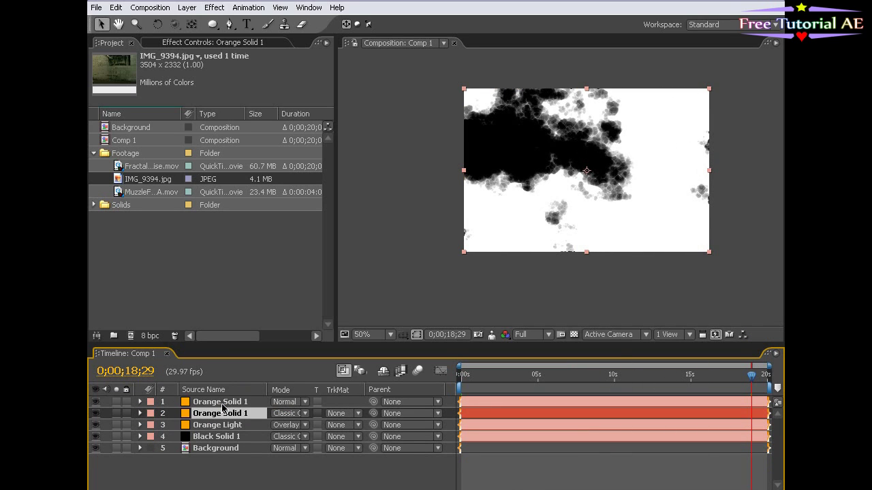
pyautogui.keyDown('shift'); pyautogui.click(222, 403); pyautogui.keyUp('shift')
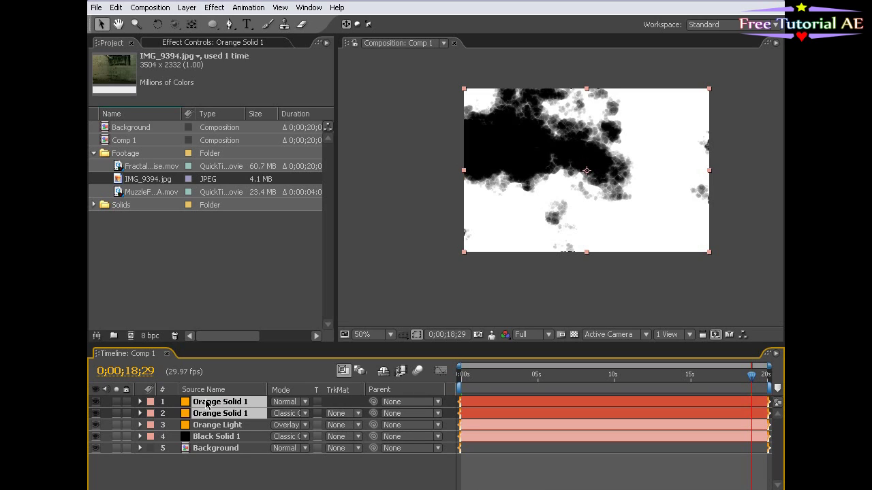
pyautogui.click(225, 437)
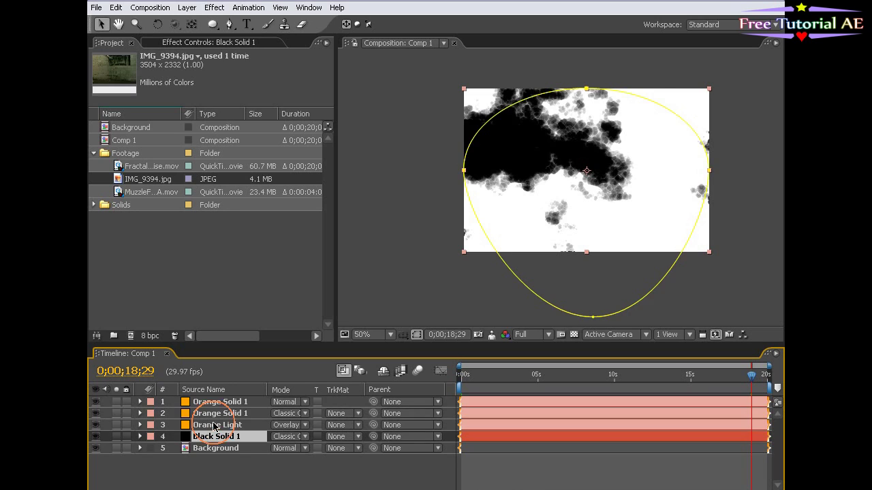
pyautogui.click(212, 402)
pyautogui.press('Delete')
# Step: Rename the remaining Orange Solid 1 layer to Fractal Noise, lock it and hide it
pyautogui.click(213, 405)
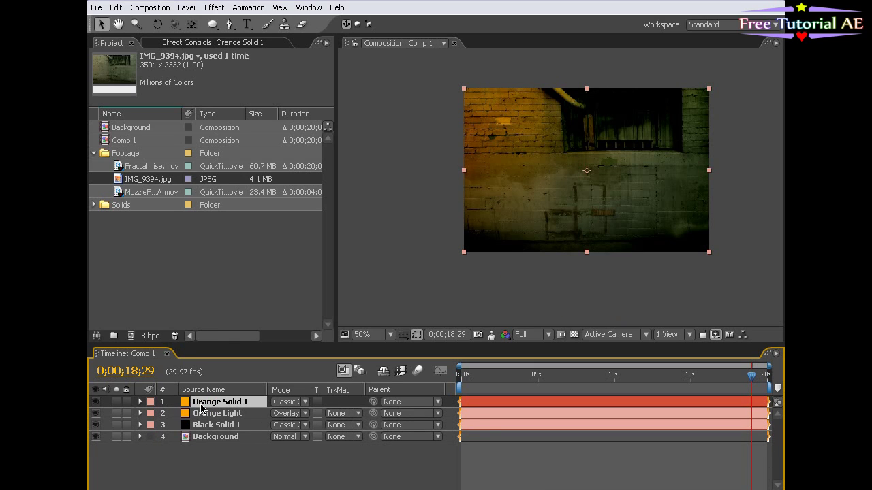
pyautogui.press('Return')
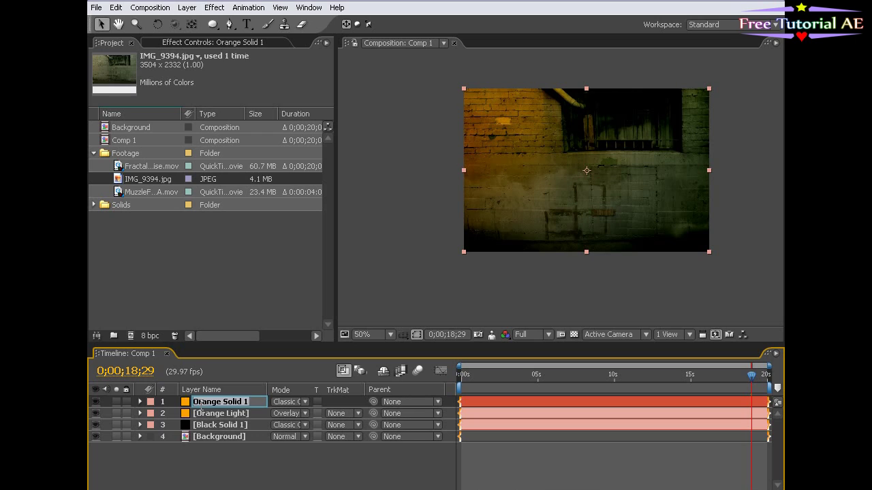
pyautogui.write('Fractal Noise')
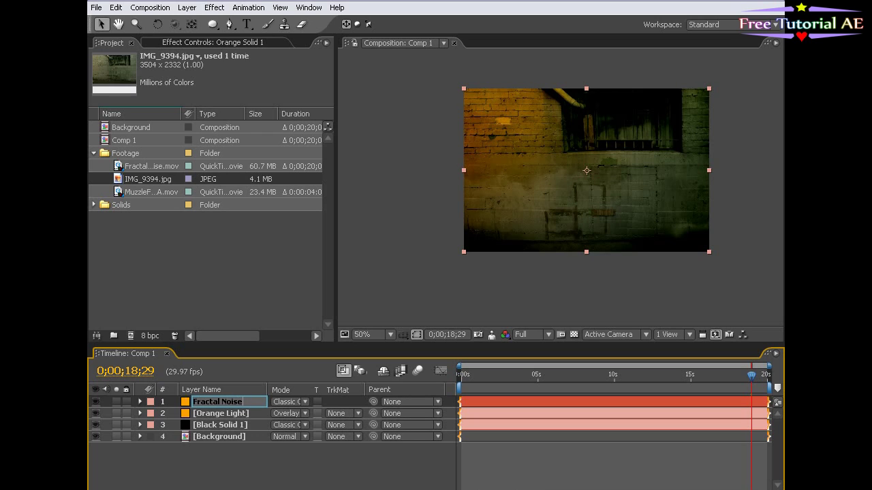
pyautogui.press('Return')
pyautogui.click(126, 401)
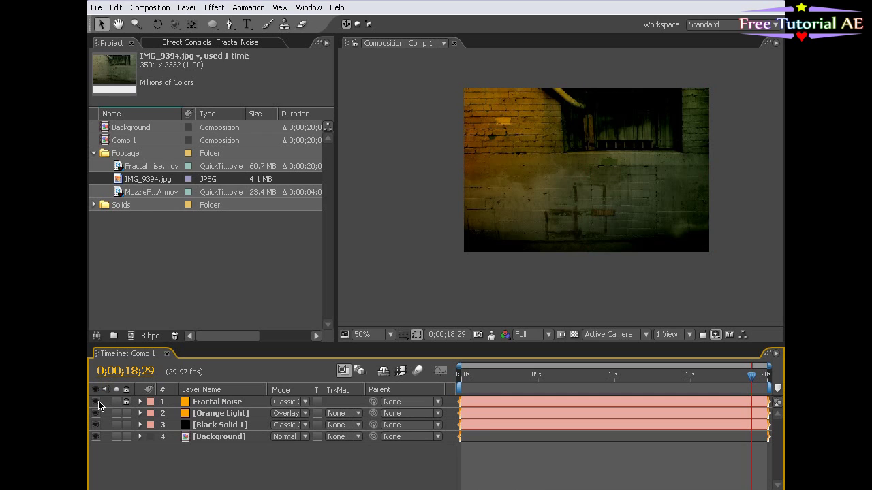
pyautogui.click(96, 401)
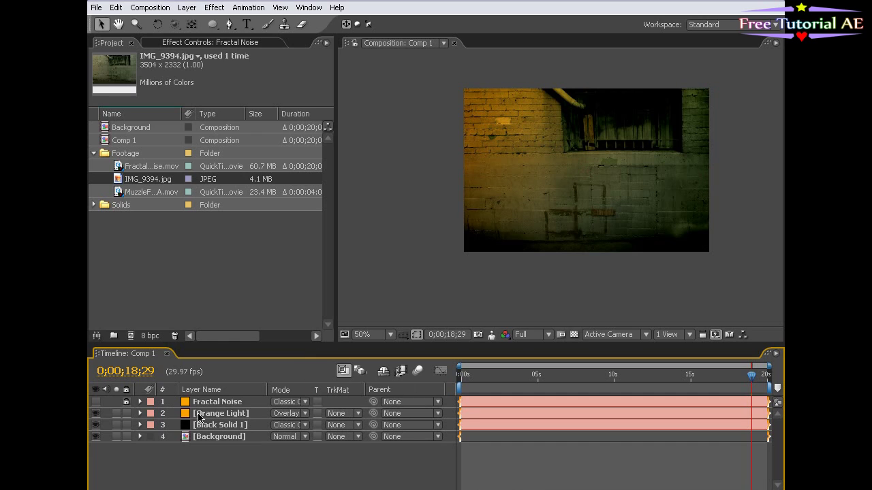
# Step: Add Fractal_Noise.mov above all layers in Comp 1 and preview it around 0;00;03;02
pyautogui.click(150, 204)
pyautogui.click(139, 170)
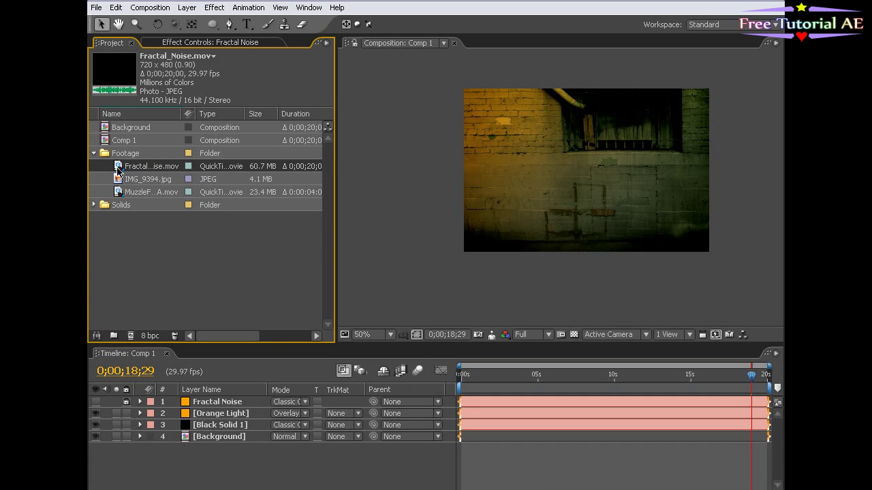
pyautogui.moveTo(121, 165); pyautogui.dragTo(469, 398)
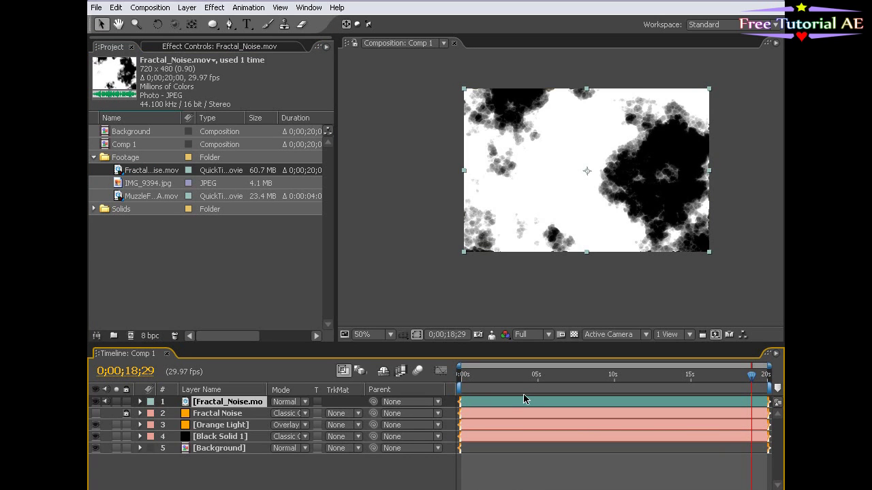
pyautogui.moveTo(508, 376)
pyautogui.mouseDown()
pyautogui.moveTo(479, 380)
pyautogui.moveTo(717, 380)
pyautogui.moveTo(453, 392)
pyautogui.moveTo(679, 401)
pyautogui.moveTo(702, 388)
pyautogui.moveTo(504, 373)
pyautogui.mouseUp()
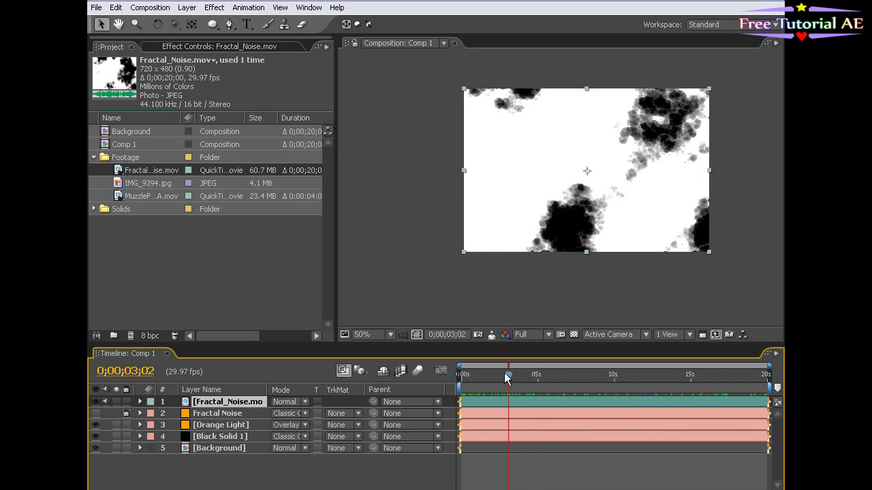
pyautogui.press('.')
pyautogui.press(',')
# Step: Set the Fractal_Noise.mov layer to Classic Color Burn at 10% opacity and move to 0;00;00;04
pyautogui.click(284, 403)
pyautogui.click(313, 211)
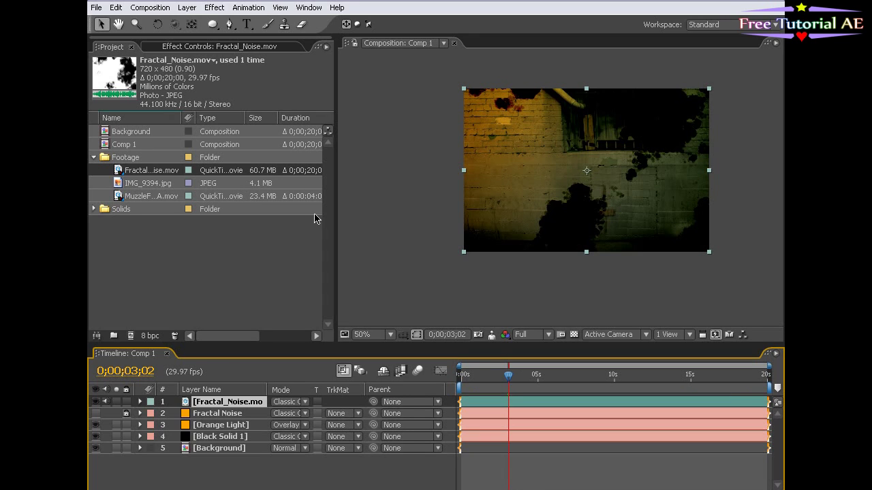
pyautogui.press('t')
pyautogui.click(276, 415)
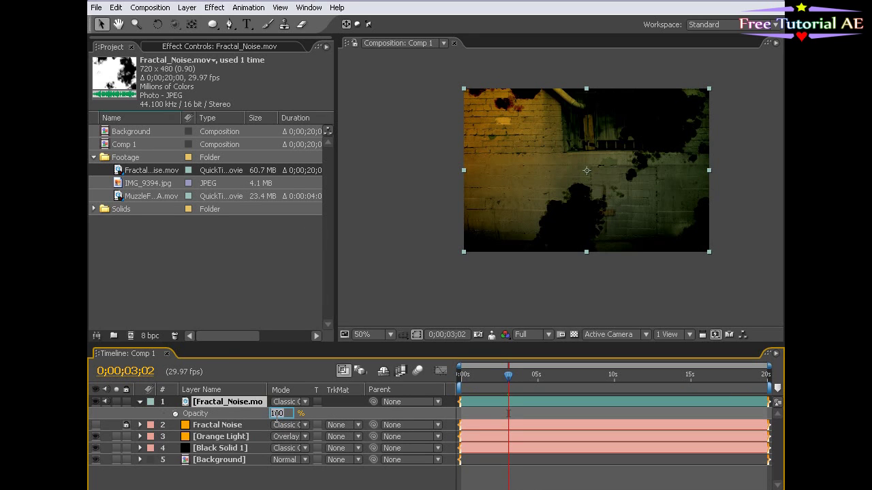
pyautogui.write('10')
pyautogui.press('Return')
pyautogui.click(463, 375)
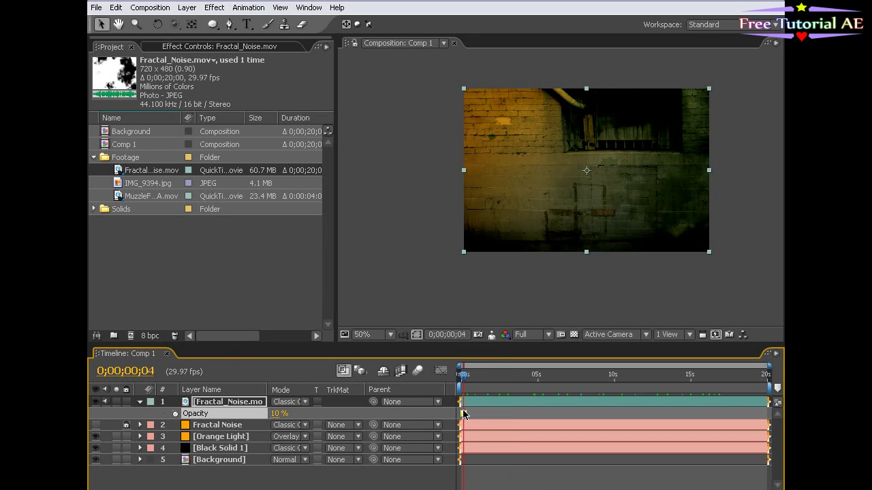
# Step: Set the footage interpretation of Fractal_Noise.mov to loop 5 times
pyautogui.rightClick(135, 172)
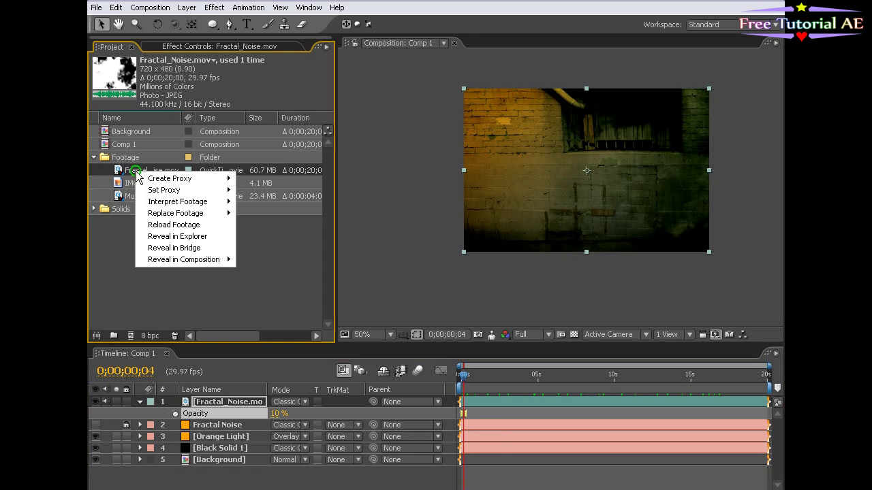
pyautogui.moveTo(164, 206)
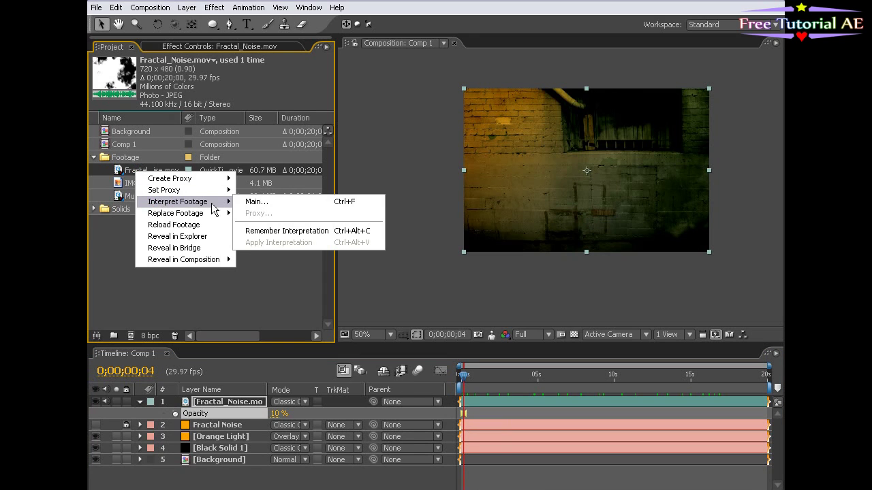
pyautogui.click(255, 202)
pyautogui.click(330, 367)
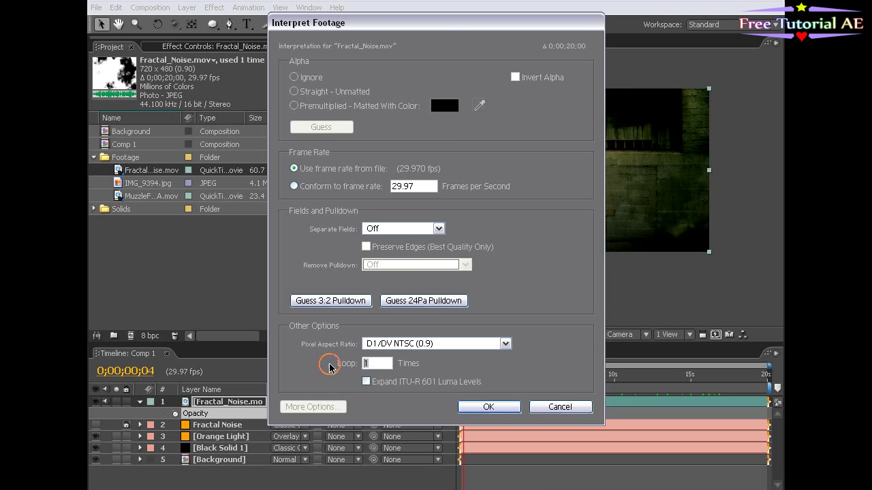
pyautogui.write('5')
pyautogui.press('Return')
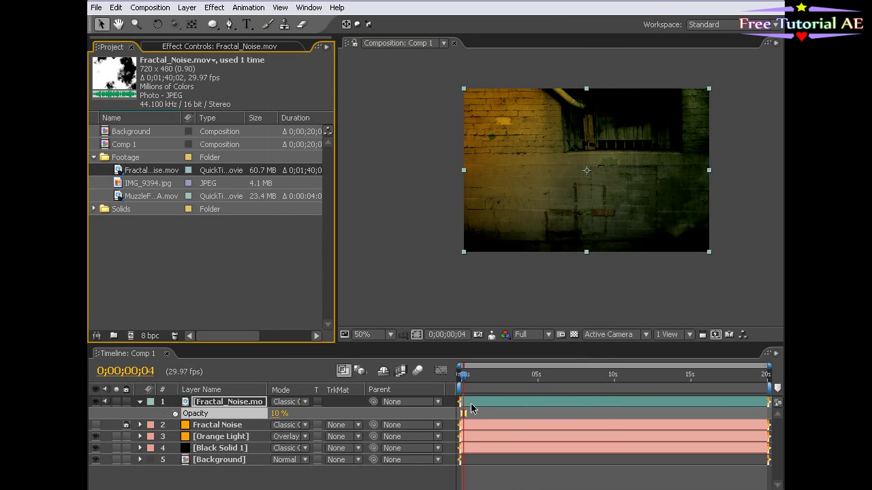
# Step: Preview the opening seconds of Comp 1 with the looped Fractal_Noise.mov layer and clear the layer selection
pyautogui.moveTo(760, 408)
pyautogui.mouseDown()
pyautogui.moveTo(540, 410)
pyautogui.moveTo(763, 407)
pyautogui.mouseUp()
pyautogui.moveTo(548, 379); pyautogui.dragTo(466, 392)
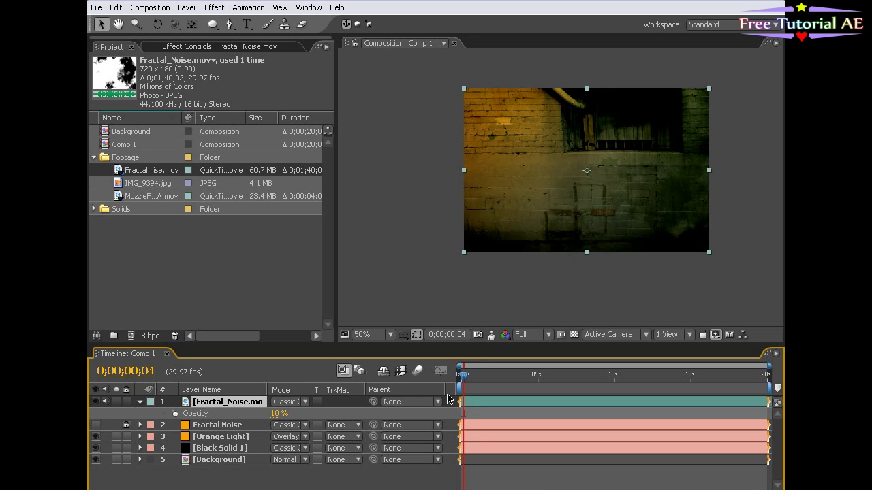
pyautogui.click(479, 386)
pyautogui.moveTo(479, 386); pyautogui.dragTo(465, 443)
pyautogui.click(506, 476)
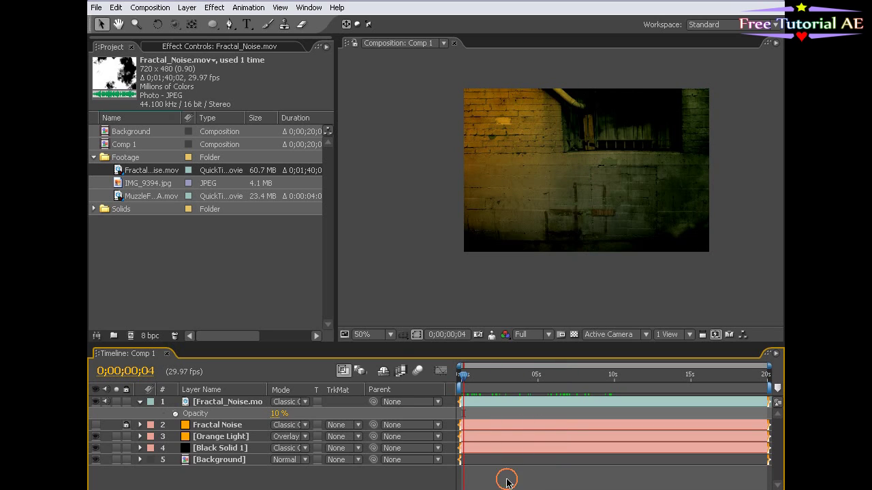
# Step: Duplicate the Fractal_Noise.mov layer twice and shift the two copies about 5 and 10 seconds earlier in the timeline
pyautogui.click(139, 404)
pyautogui.click(221, 403)
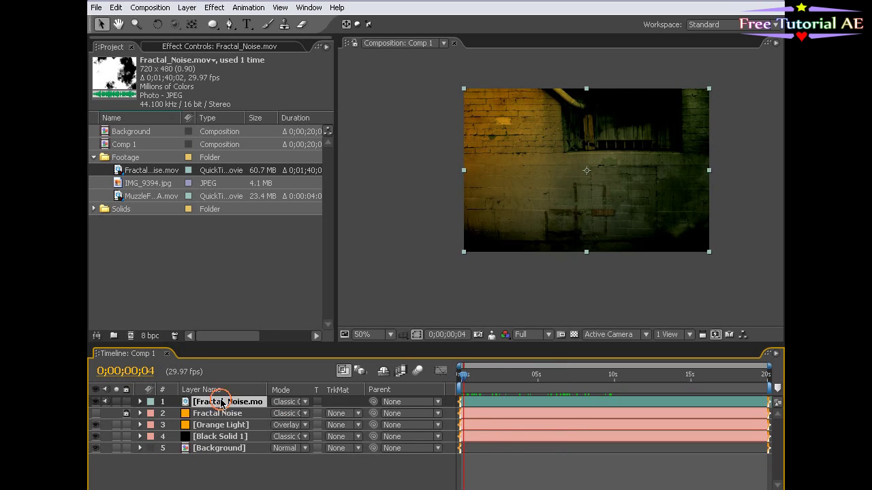
pyautogui.hotkey('ctrl', 'd')
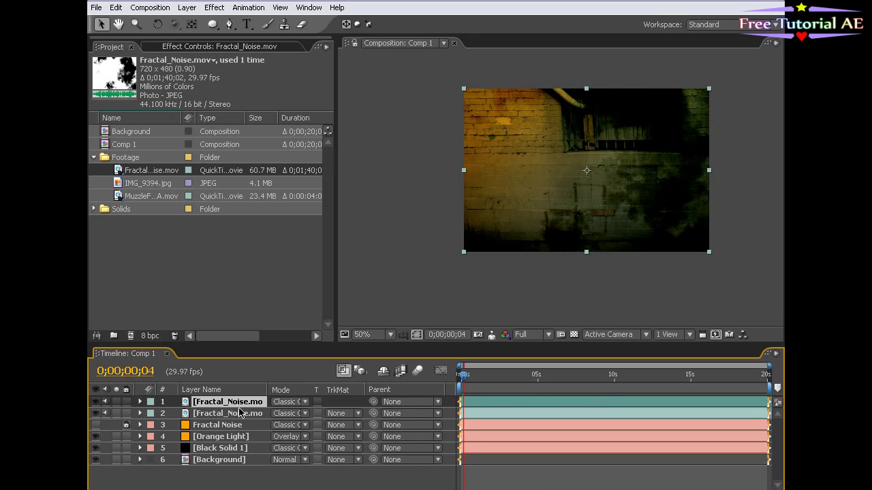
pyautogui.hotkey('ctrl', 'd')
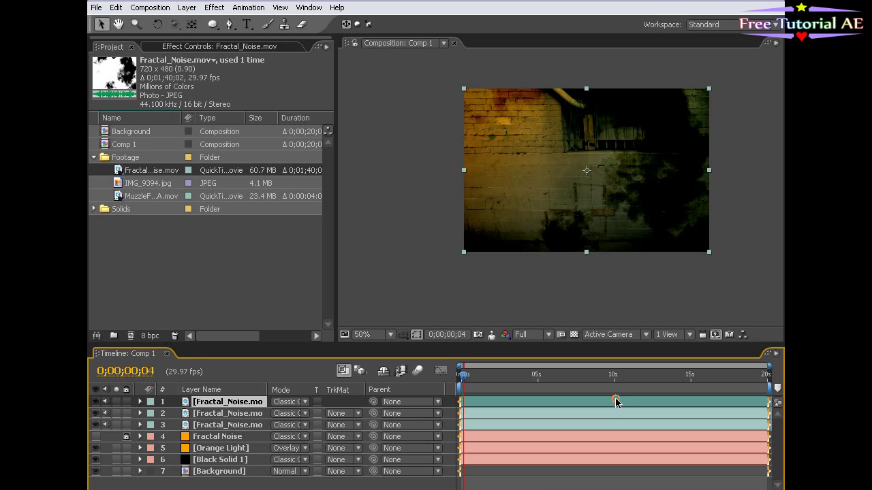
pyautogui.moveTo(615, 402); pyautogui.dragTo(539, 403)
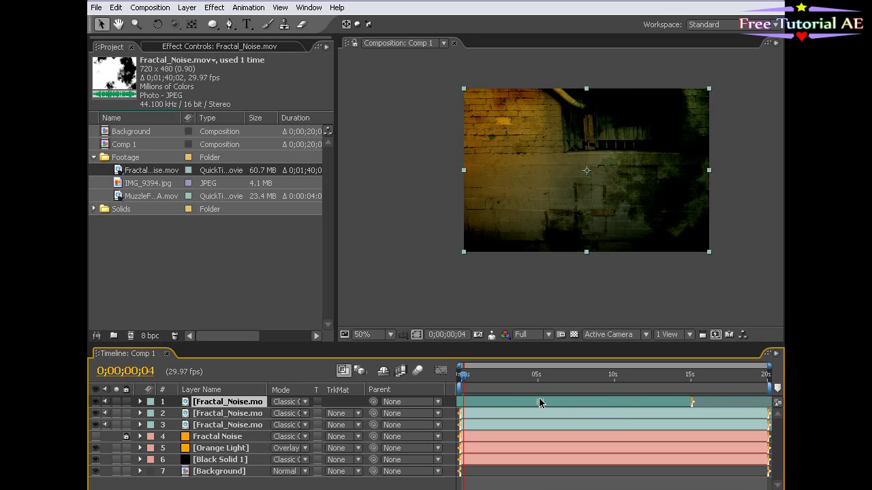
pyautogui.moveTo(661, 411); pyautogui.dragTo(588, 413)
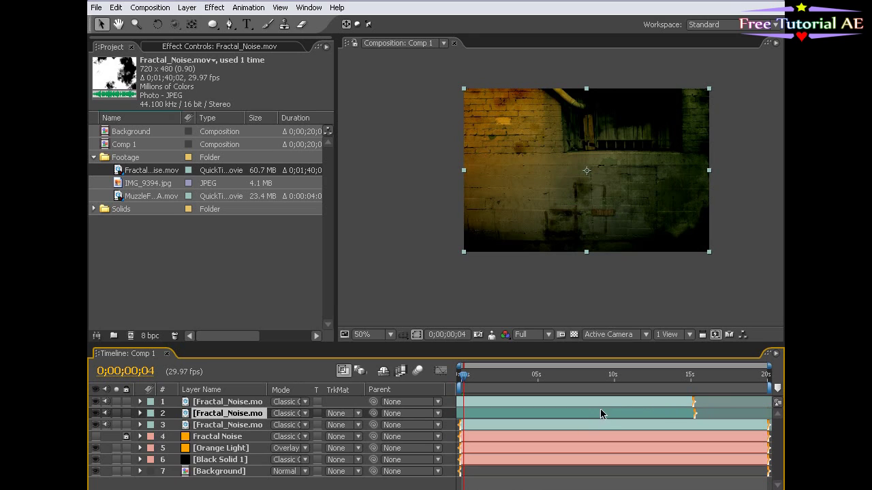
pyautogui.moveTo(649, 405); pyautogui.dragTo(576, 403)
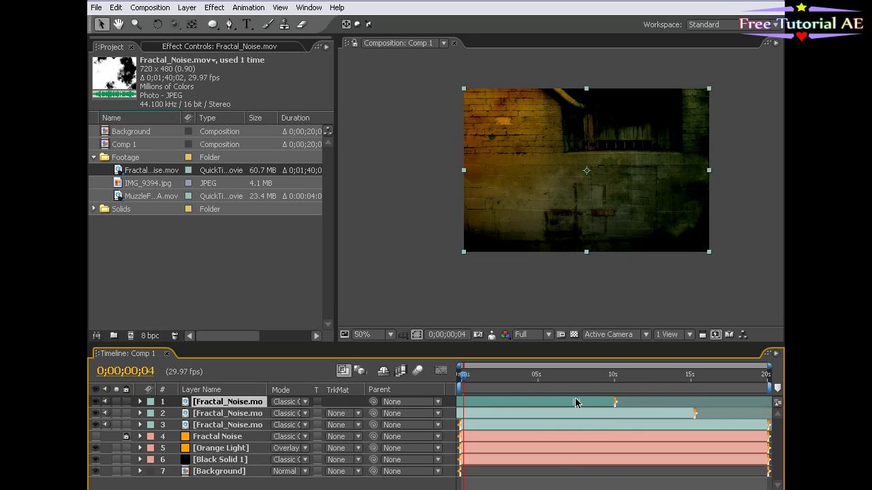
# Step: Extend the out points of the two shifted Fractal_Noise.mov copies to the end of Comp 1 at 0;00;19;29
pyautogui.moveTo(492, 379); pyautogui.dragTo(587, 377)
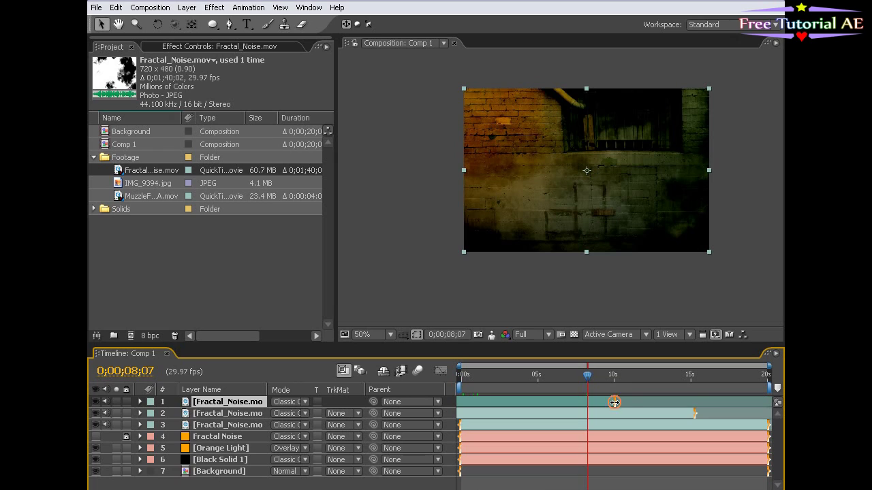
pyautogui.moveTo(614, 402); pyautogui.dragTo(770, 412)
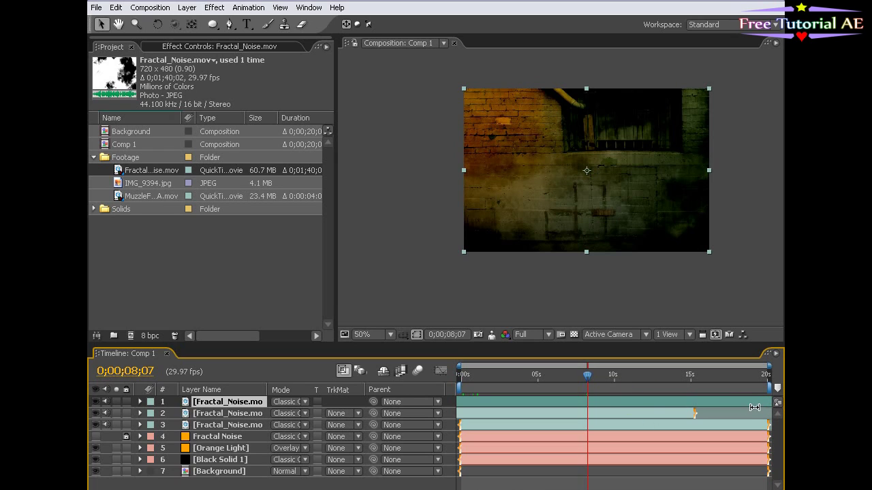
pyautogui.hotkey('ctrl', 'z')
pyautogui.click(766, 382)
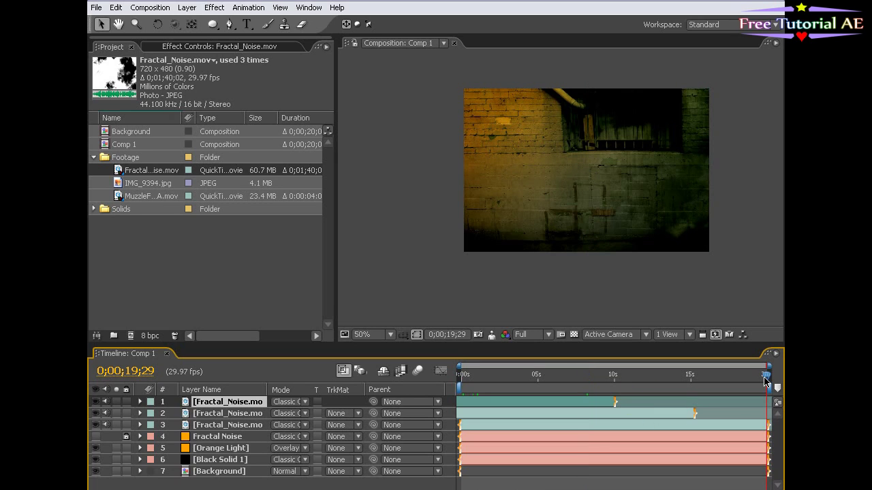
pyautogui.click(628, 413)
pyautogui.keyDown('shift'); pyautogui.click(582, 402); pyautogui.keyUp('shift')
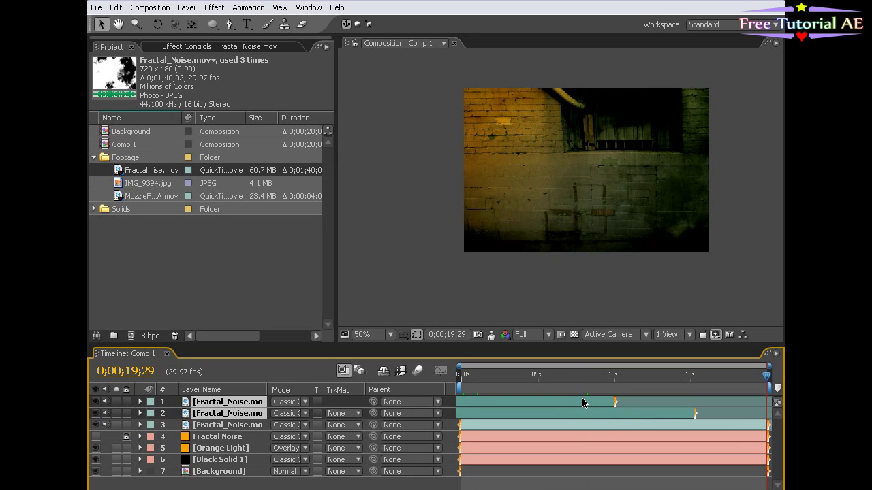
pyautogui.hotkey('alt', ']')
# Step: Preview the three overlapping Fractal_Noise.mov layers from the start of Comp 1 to 0;00;01;10
pyautogui.moveTo(766, 380); pyautogui.dragTo(462, 376)
pyautogui.click(568, 261)
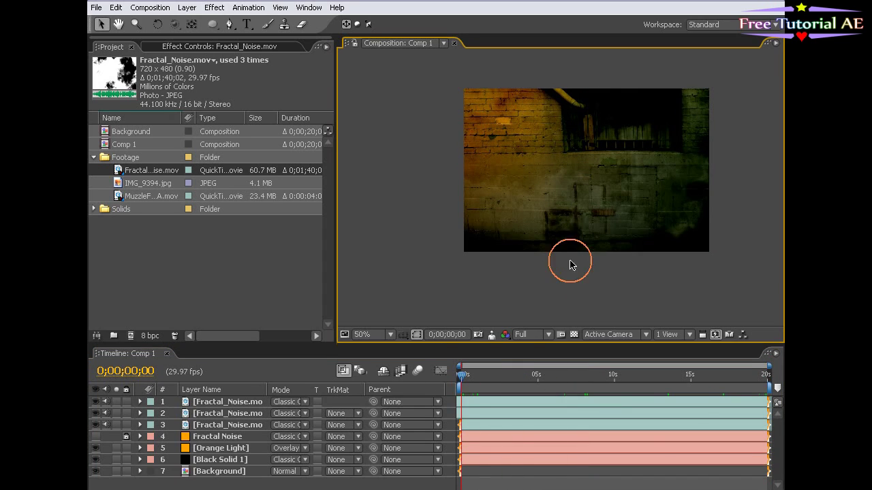
pyautogui.press('space')
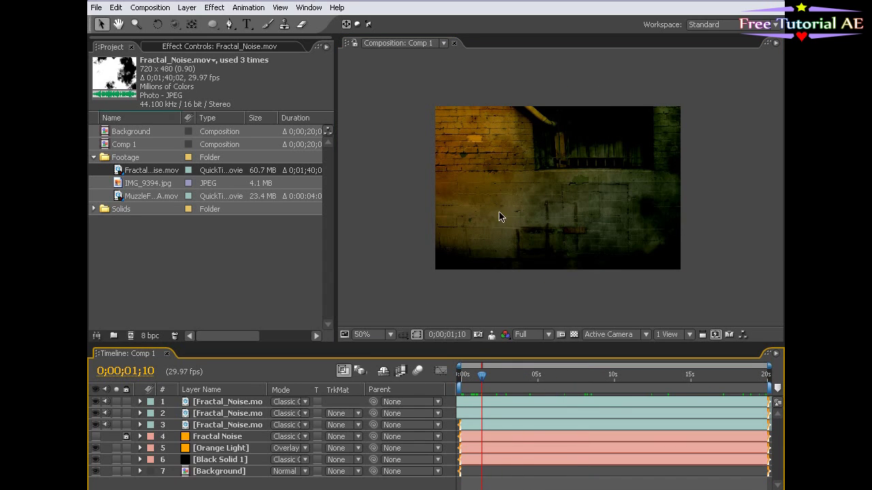
# Step: Add a two-line text layer reading "DEATH" and "STREAK" over the orange-lit bricks in the wall's upper-left area
pyautogui.press('h')
pyautogui.moveTo(552, 212); pyautogui.dragTo(525, 220)
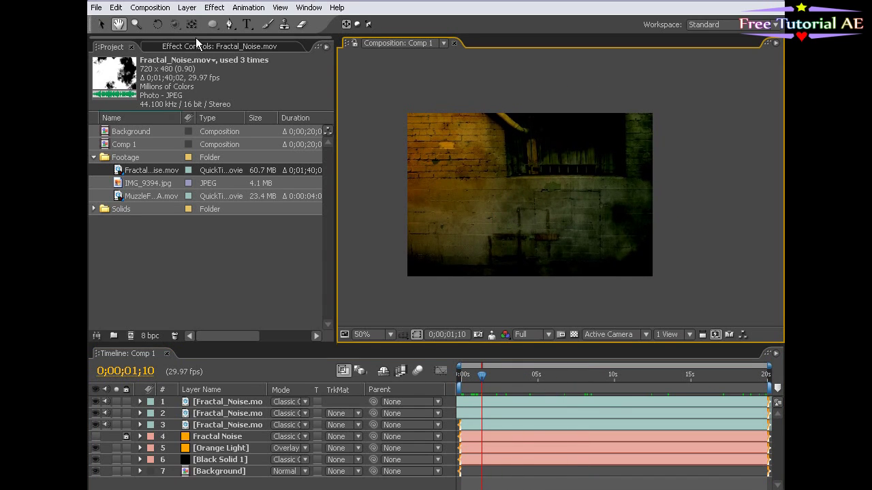
pyautogui.click(249, 26)
pyautogui.click(434, 149)
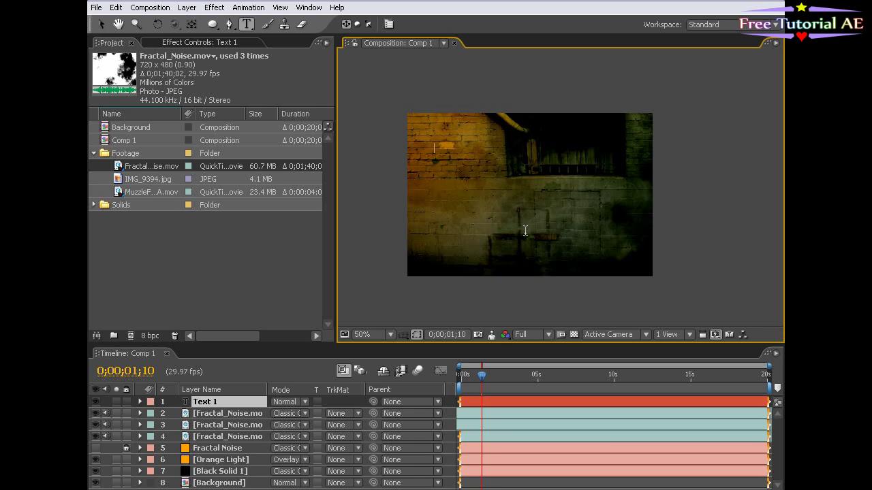
pyautogui.write('DEATH')
pyautogui.press('Return')
pyautogui.write('STREAK')
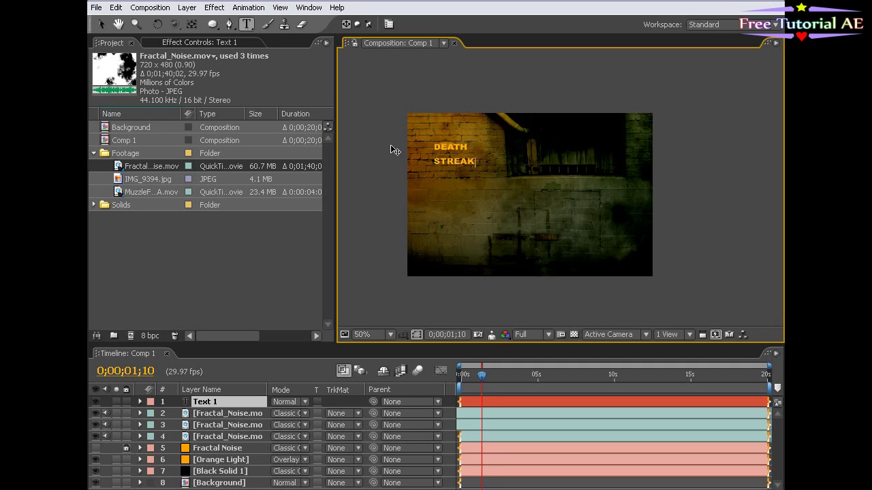
# Step: Set all of the DEATH STREAK text to a 34 px font size with 34 px leading
pyautogui.hotkey('ctrl', 'a')
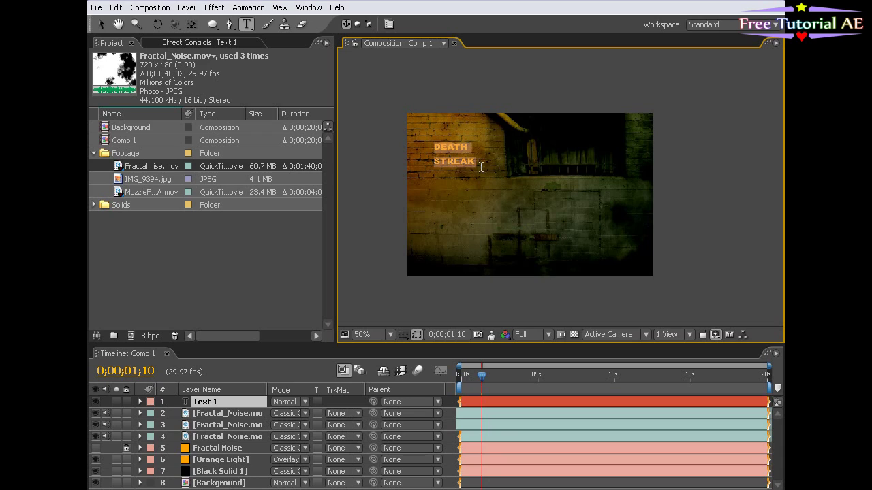
pyautogui.click(390, 24)
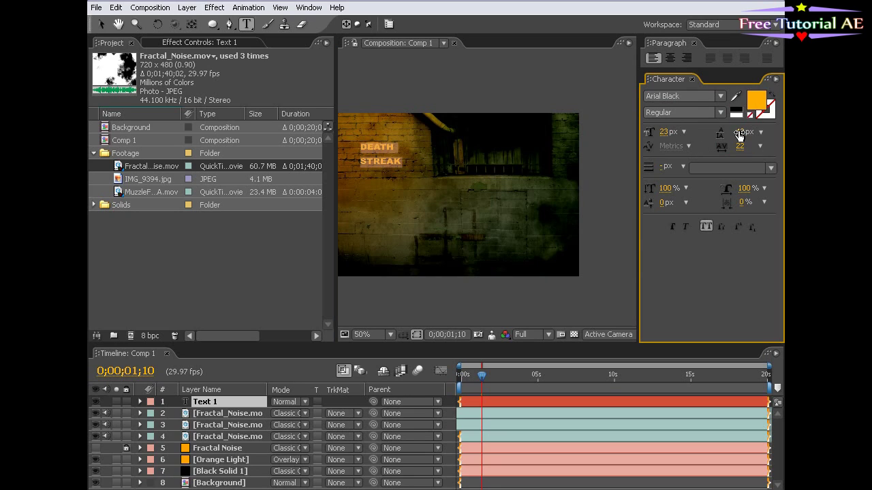
pyautogui.moveTo(740, 134); pyautogui.dragTo(725, 133)
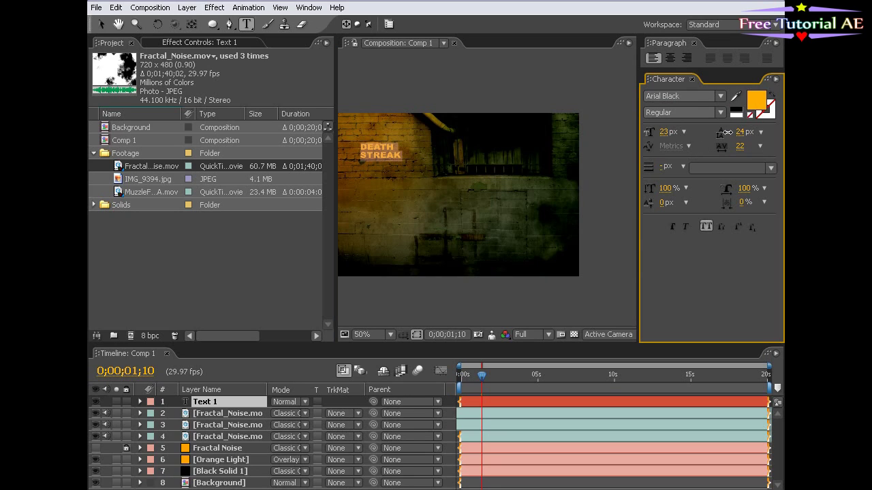
pyautogui.moveTo(661, 132); pyautogui.dragTo(667, 135)
pyautogui.moveTo(741, 132); pyautogui.dragTo(747, 131)
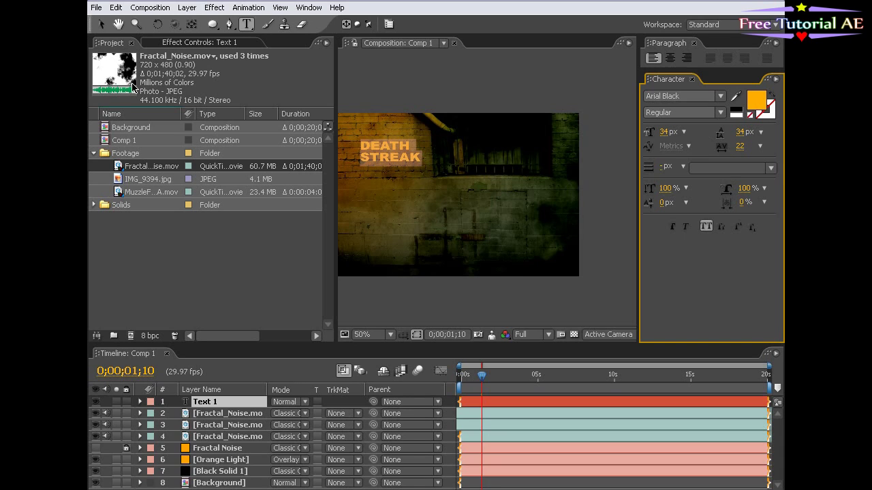
pyautogui.click(102, 24)
# Step: Change the DEATH STREAK text fill colour to black and inspect it in an enlarged composition view
pyautogui.doubleClick(410, 160)
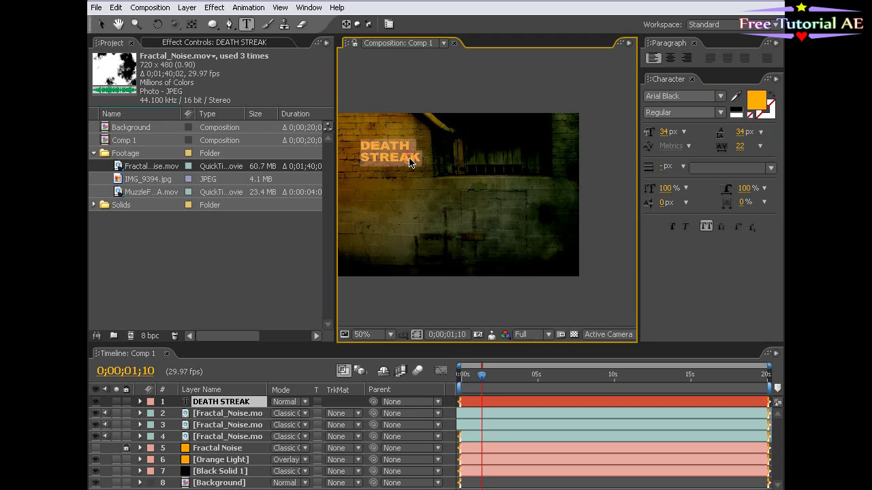
pyautogui.click(763, 105)
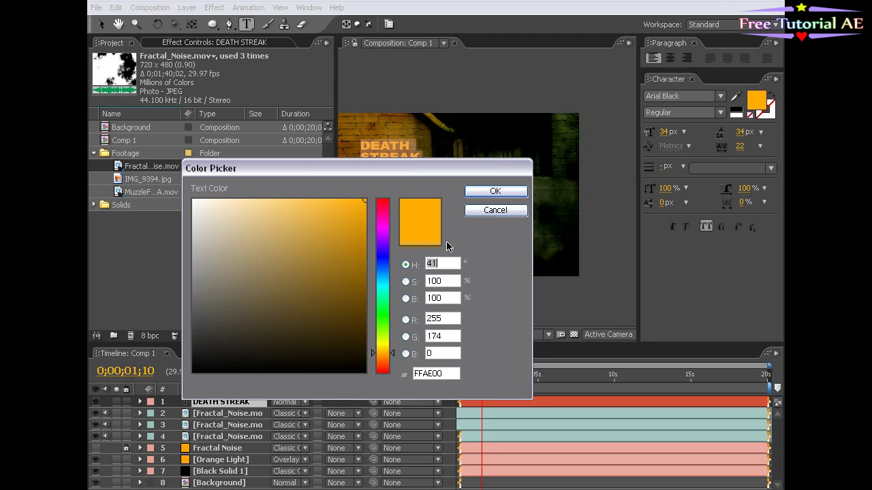
pyautogui.moveTo(261, 338); pyautogui.dragTo(418, 388)
pyautogui.click(496, 190)
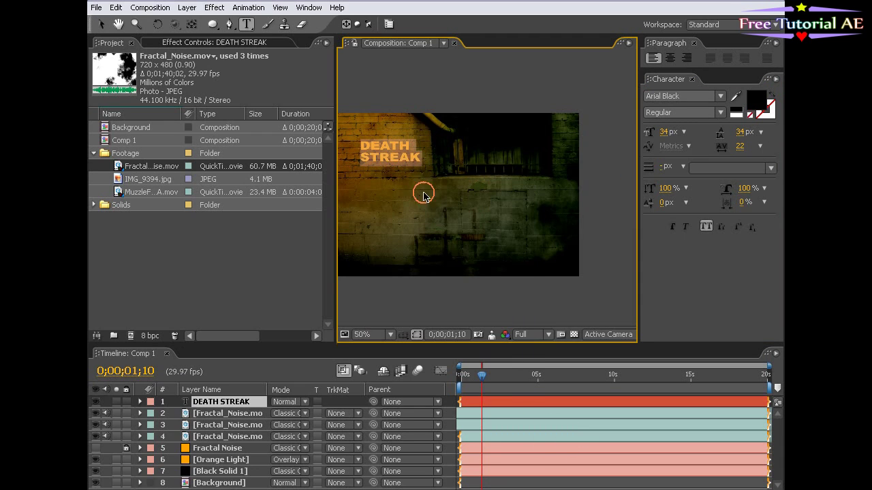
pyautogui.click(101, 25)
pyautogui.click(499, 301)
pyautogui.scroll(1, 433, 209)
pyautogui.press('`')
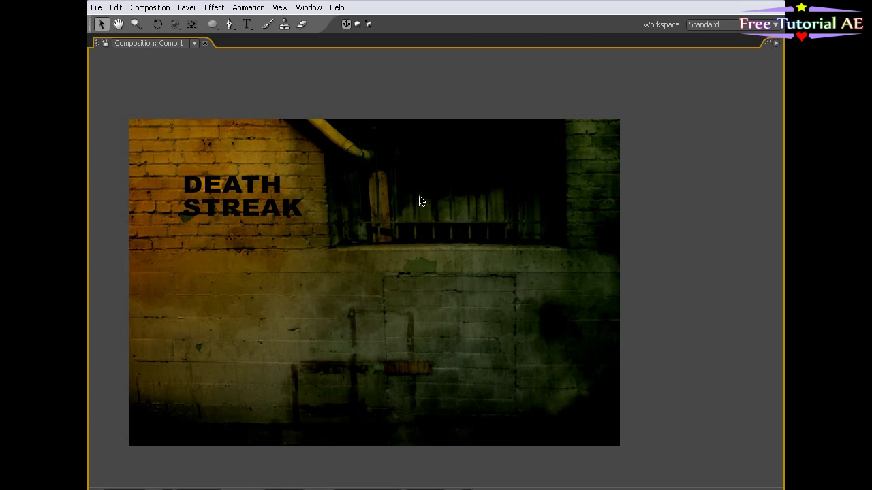
pyautogui.press('`')
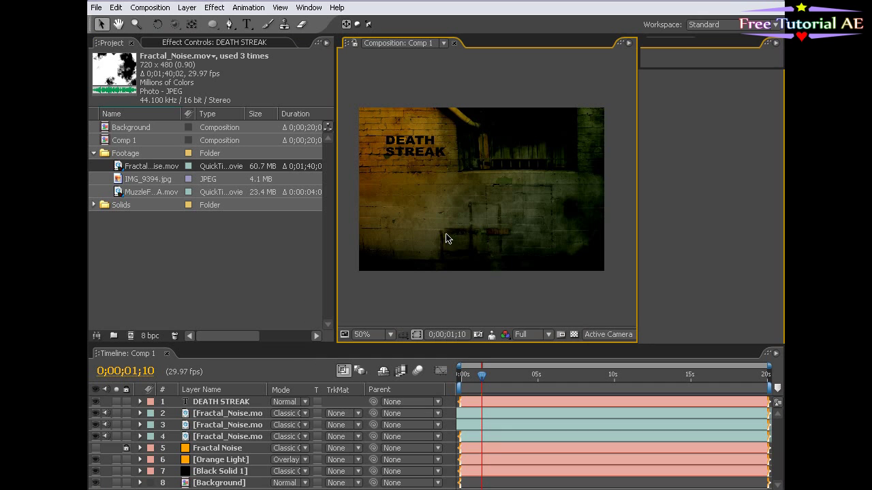
# Step: Set the DEATH STREAK text's tracking to 0, leading to 36 px and font size to 39 px
pyautogui.doubleClick(425, 162)
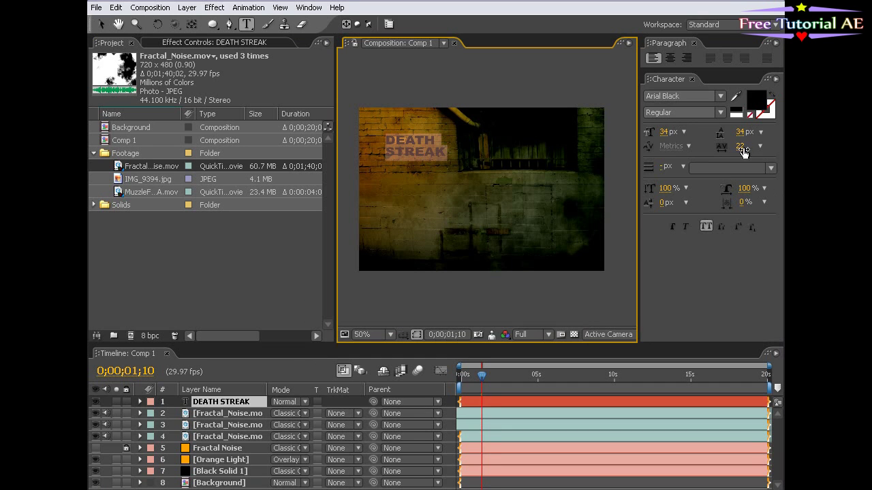
pyautogui.click(740, 147)
pyautogui.write('0')
pyautogui.press('Return')
pyautogui.click(740, 133)
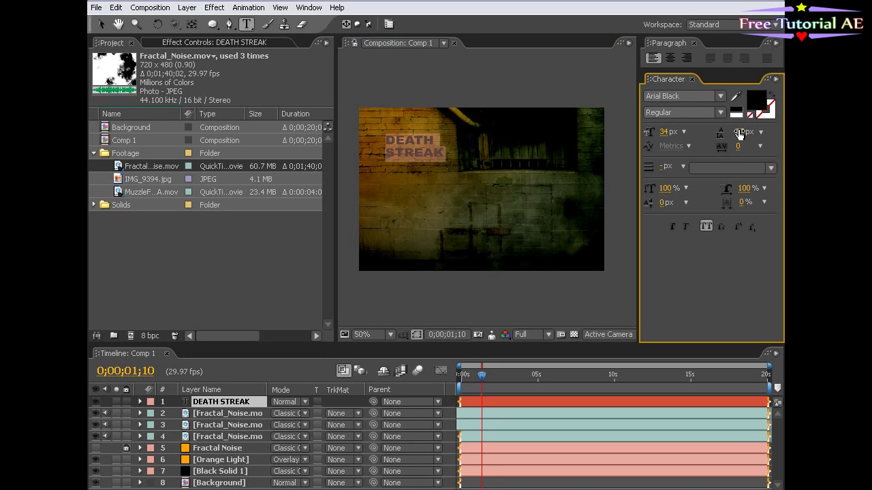
pyautogui.moveTo(667, 134); pyautogui.dragTo(666, 135)
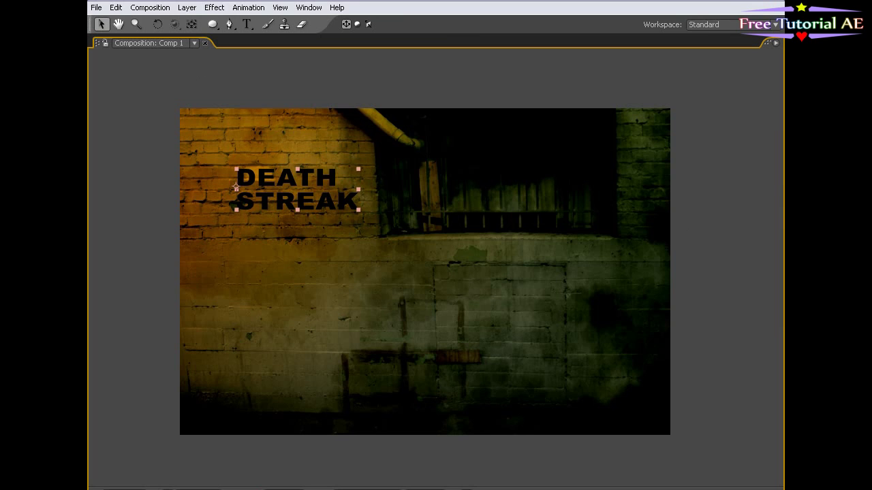
# Step: Check the DEATH STREAK title against the Title/Action Safe guides and hide the guides again
pyautogui.click(153, 489)
pyautogui.click(193, 412)
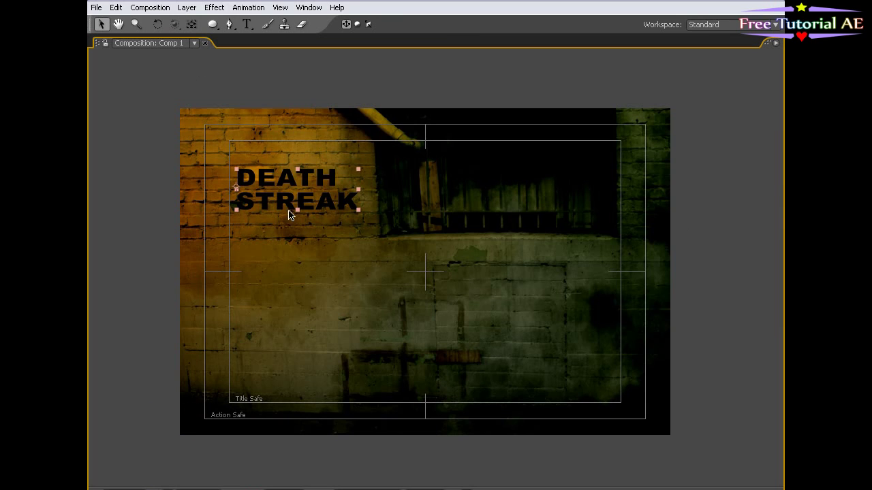
pyautogui.click(153, 489)
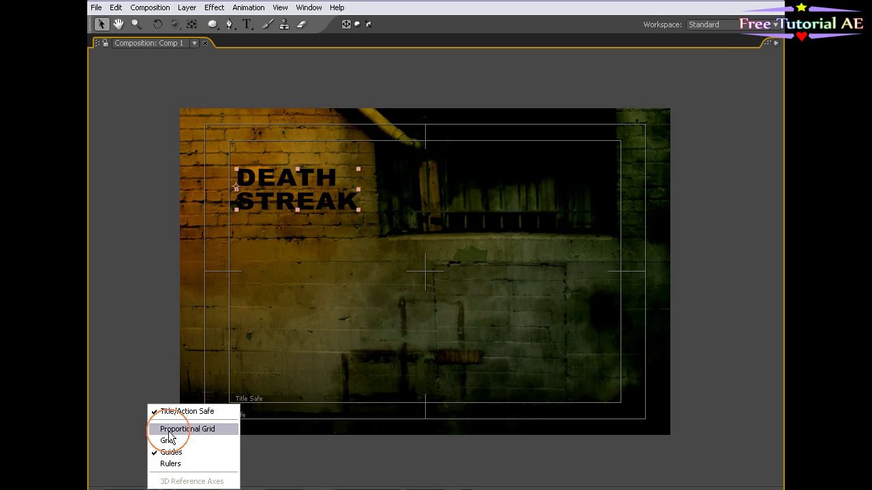
pyautogui.click(171, 412)
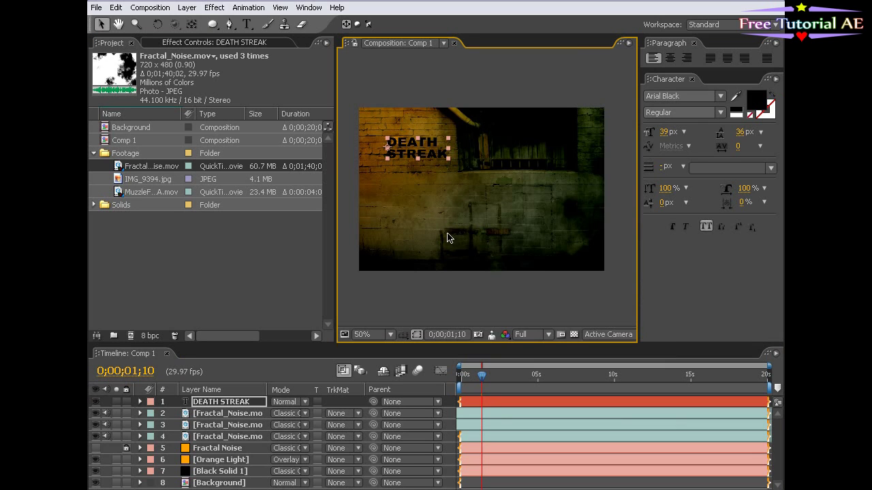
pyautogui.moveTo(452, 194); pyautogui.dragTo(470, 200)
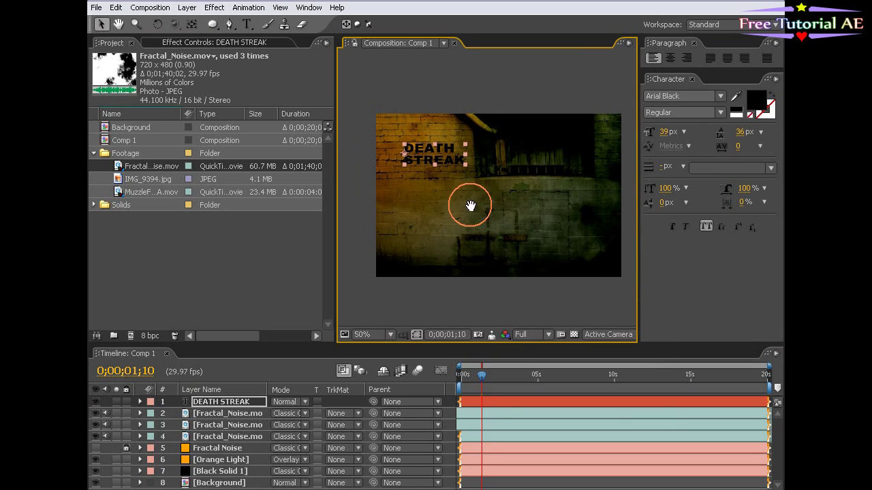
# Step: Apply a Glow effect to the DEATH STREAK layer, based on the Alpha Channel with the original composited On Top
pyautogui.click(233, 403)
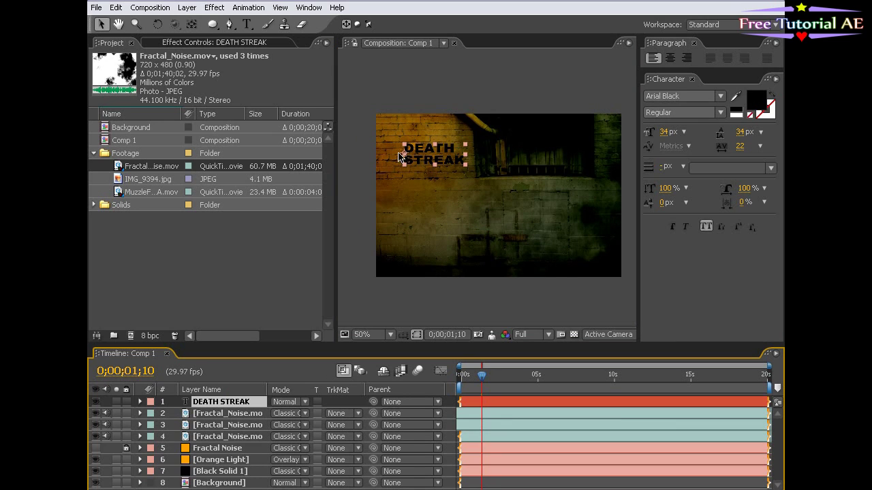
pyautogui.click(214, 8)
pyautogui.moveTo(259, 263)
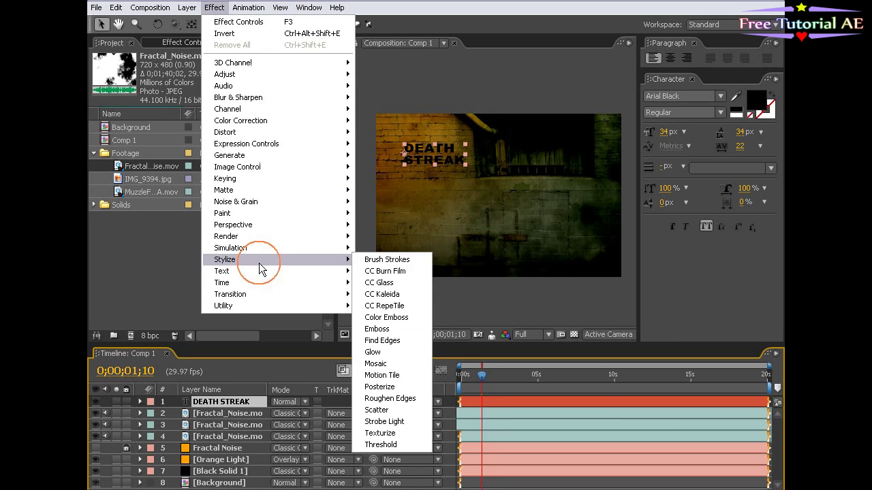
pyautogui.click(373, 352)
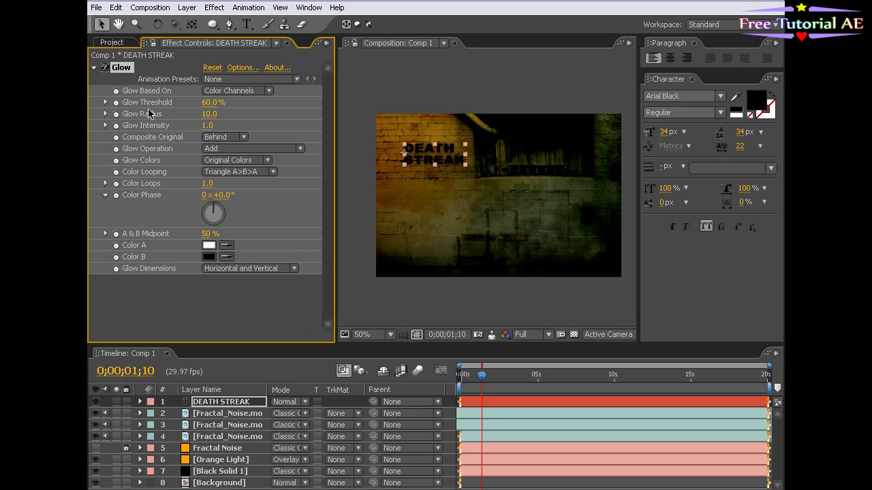
pyautogui.click(242, 91)
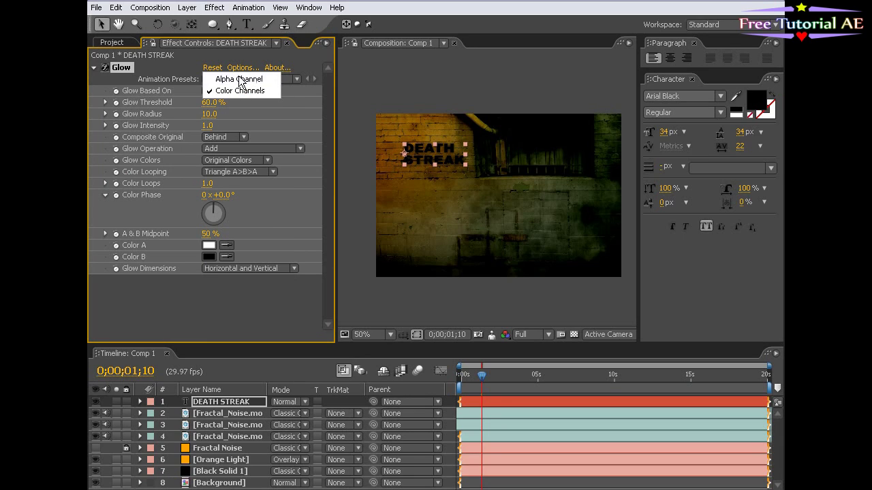
pyautogui.click(239, 80)
pyautogui.click(216, 137)
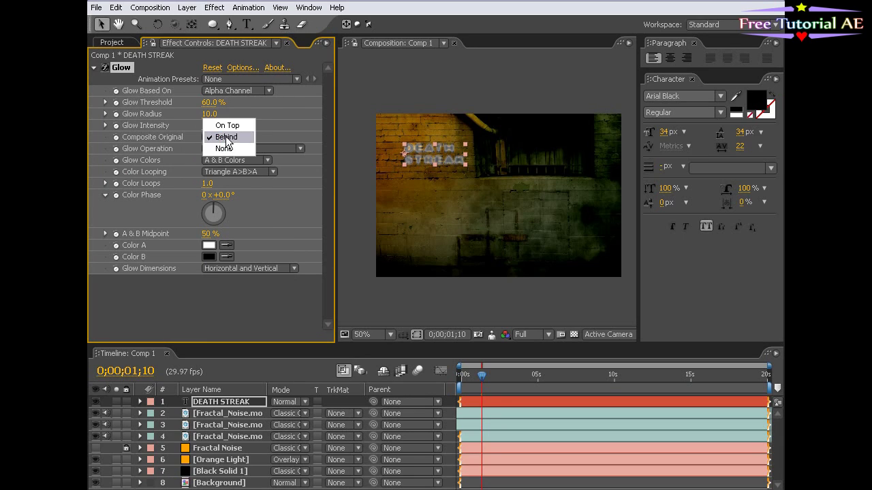
pyautogui.click(232, 125)
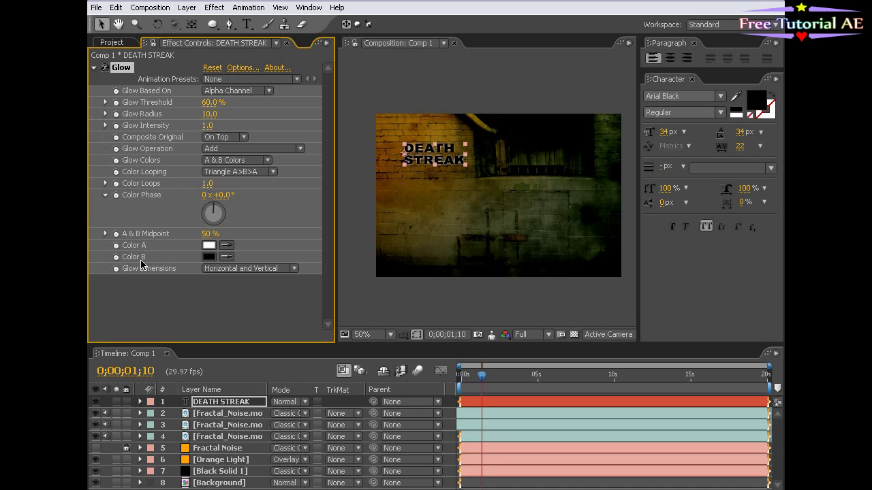
# Step: Change Color B of the DEATH STREAK glow to a fully saturated bright orange
pyautogui.click(208, 257)
pyautogui.click(387, 355)
pyautogui.click(341, 288)
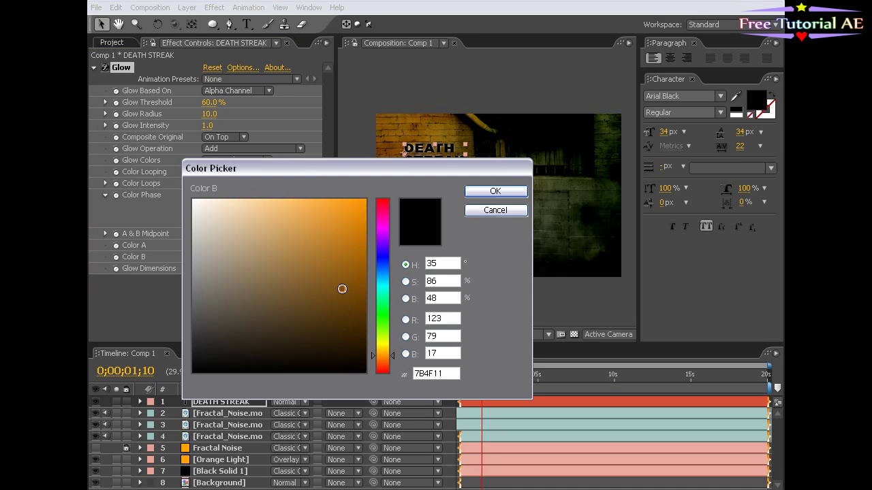
pyautogui.click(365, 199)
pyautogui.click(495, 191)
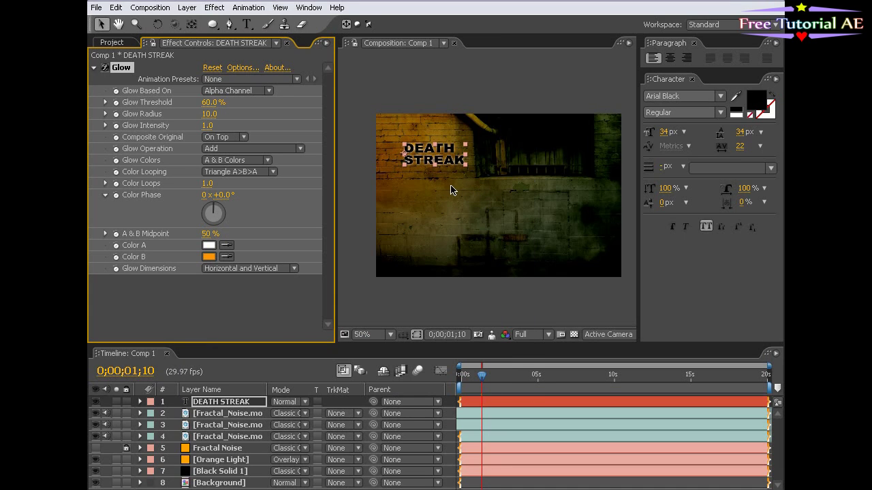
# Step: Raise the DEATH STREAK glow's intensity to 2.8 and its radius to 50
pyautogui.scroll(1, 434, 182)
pyautogui.press('space')
pyautogui.moveTo(396, 129); pyautogui.dragTo(488, 197)
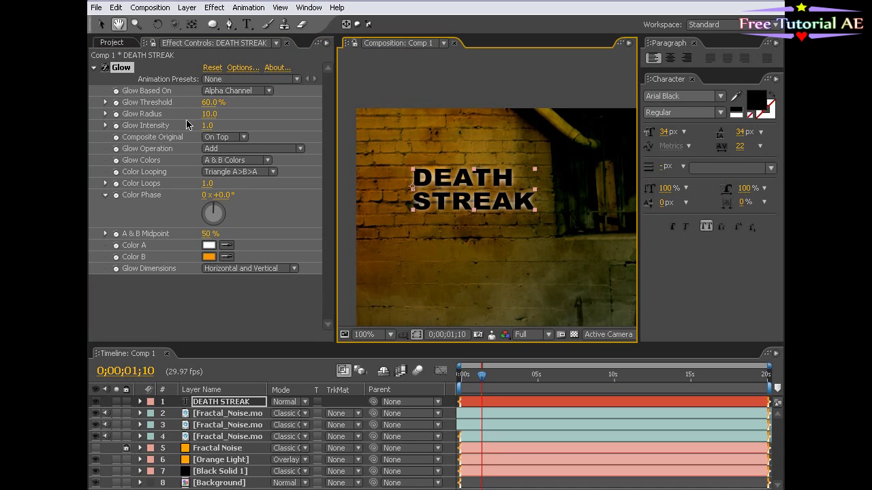
pyautogui.moveTo(207, 125)
pyautogui.mouseDown()
pyautogui.moveTo(269, 127)
pyautogui.moveTo(228, 114)
pyautogui.moveTo(262, 113)
pyautogui.moveTo(230, 113)
pyautogui.mouseUp()
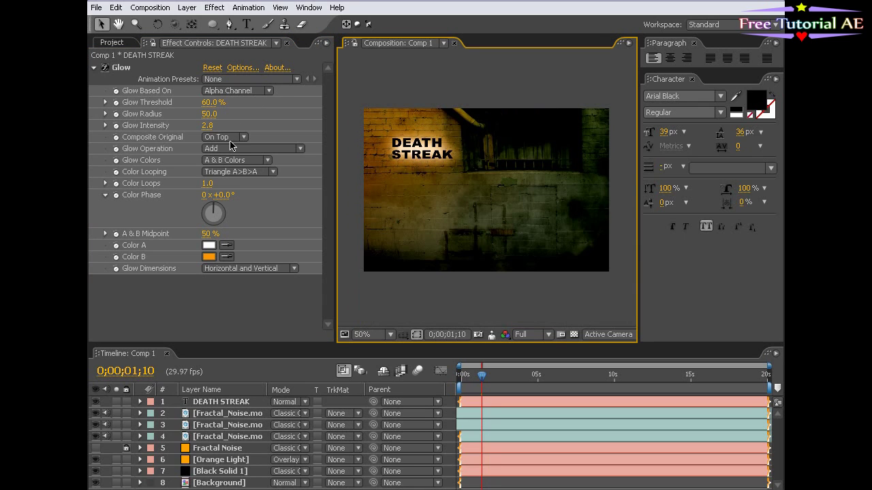
# Step: Create a new black solid layer above the DEATH STREAK title
pyautogui.click(187, 8)
pyautogui.moveTo(191, 21)
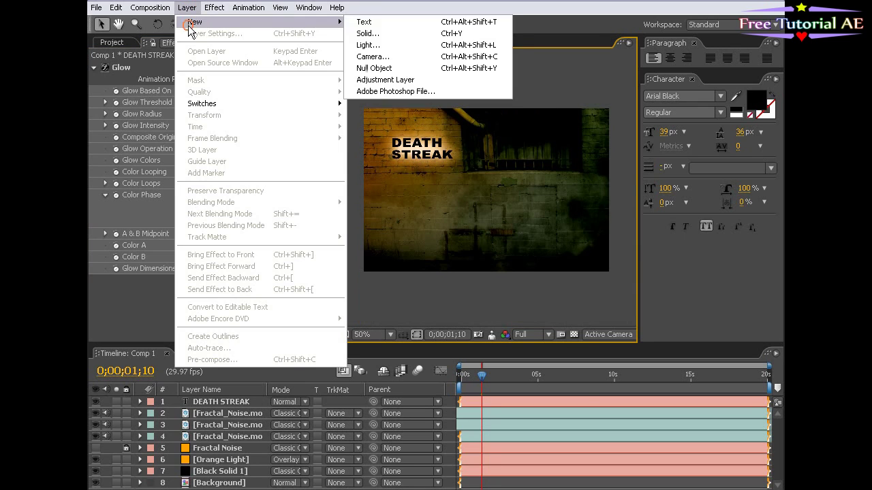
pyautogui.click(385, 34)
pyautogui.click(381, 349)
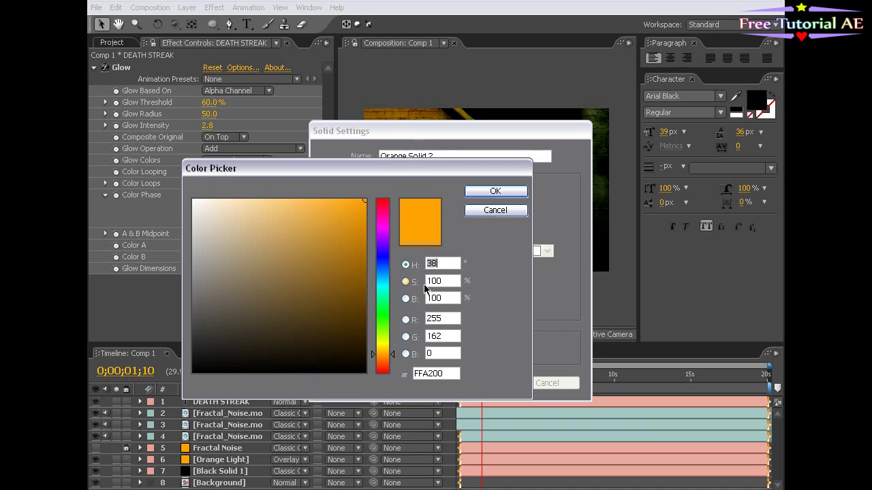
pyautogui.click(415, 413)
pyautogui.click(500, 193)
pyautogui.click(477, 383)
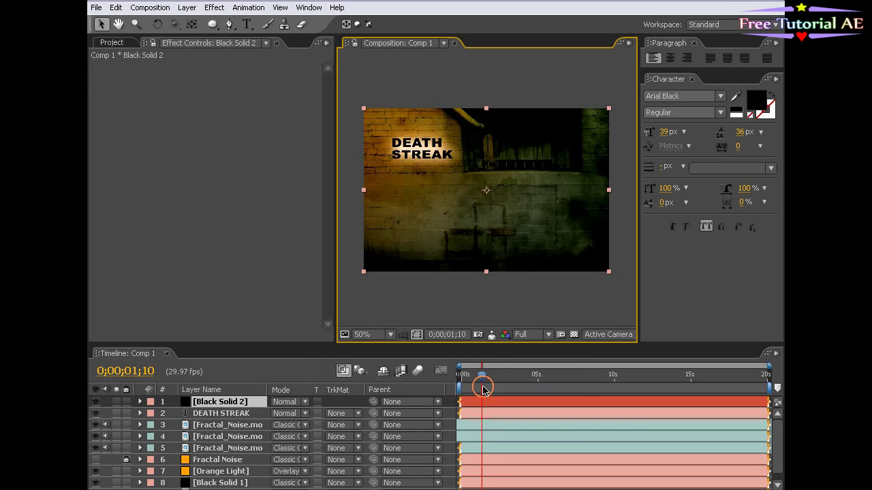
# Step: Squash the new black solid into a full-width horizontal strip and set its blending mode to Classic Color Burn
pyautogui.moveTo(486, 113); pyautogui.dragTo(484, 178)
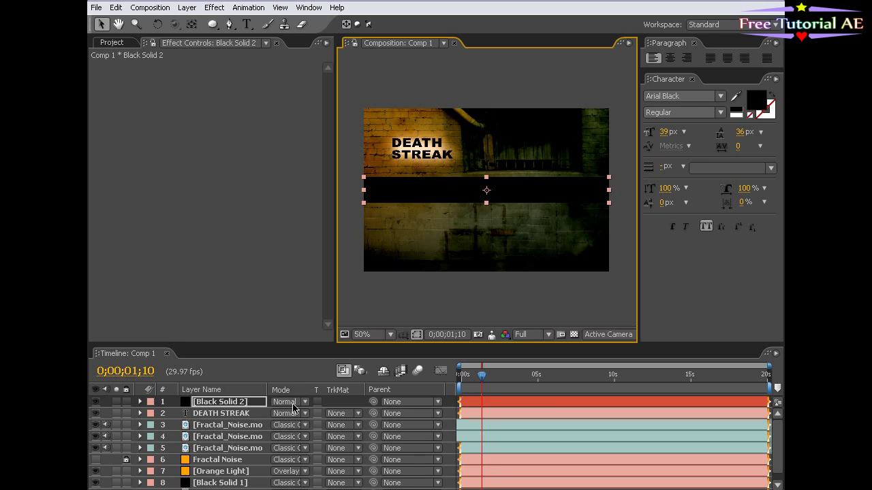
pyautogui.click(293, 402)
pyautogui.click(306, 213)
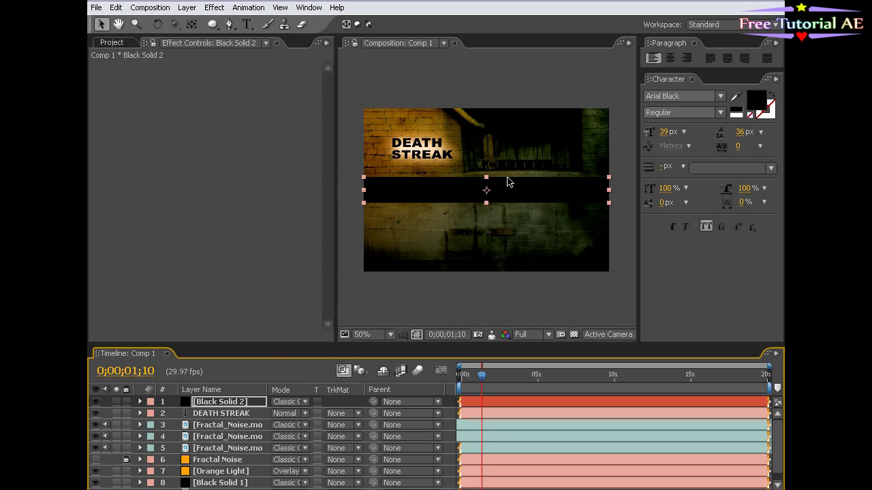
# Step: Lower the black strip's opacity to 17% so the wall shows through it
pyautogui.press('t')
pyautogui.moveTo(281, 413); pyautogui.dragTo(232, 419)
pyautogui.press('.')
pyautogui.moveTo(414, 286); pyautogui.dragTo(504, 276)
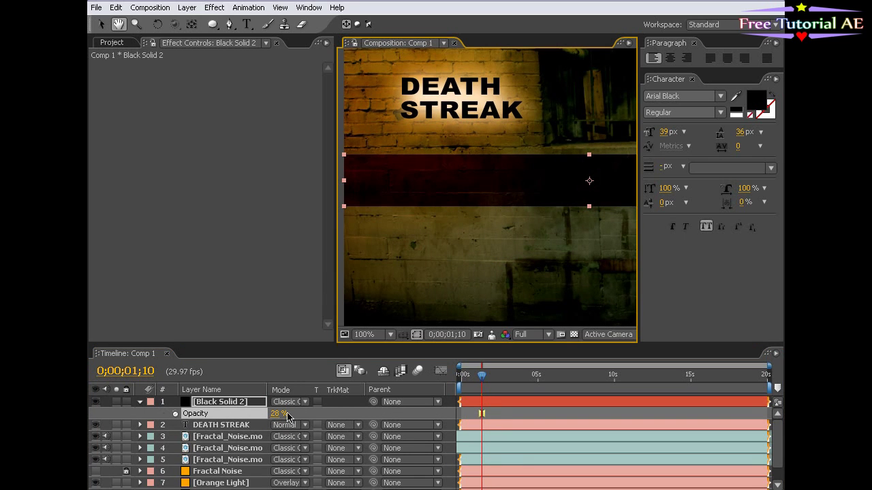
pyautogui.moveTo(273, 414); pyautogui.dragTo(271, 413)
pyautogui.scroll(-1, 495, 189)
pyautogui.moveTo(528, 226); pyautogui.dragTo(463, 230)
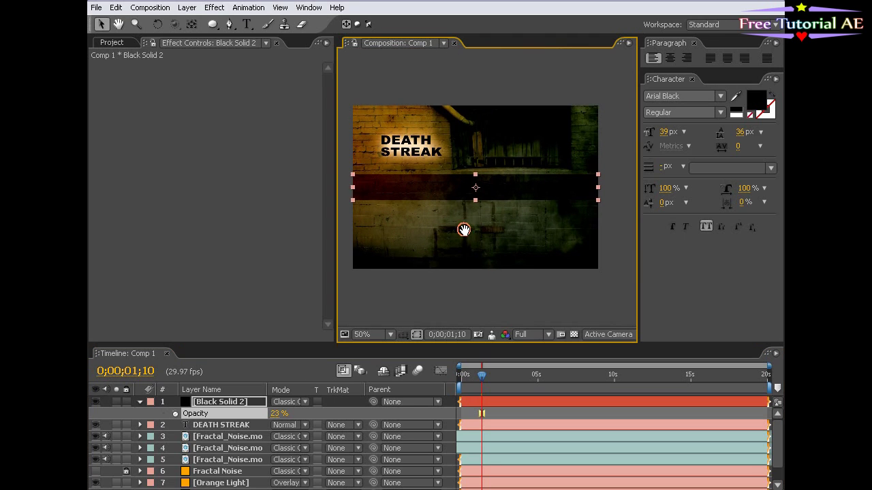
pyautogui.moveTo(273, 414); pyautogui.dragTo(270, 414)
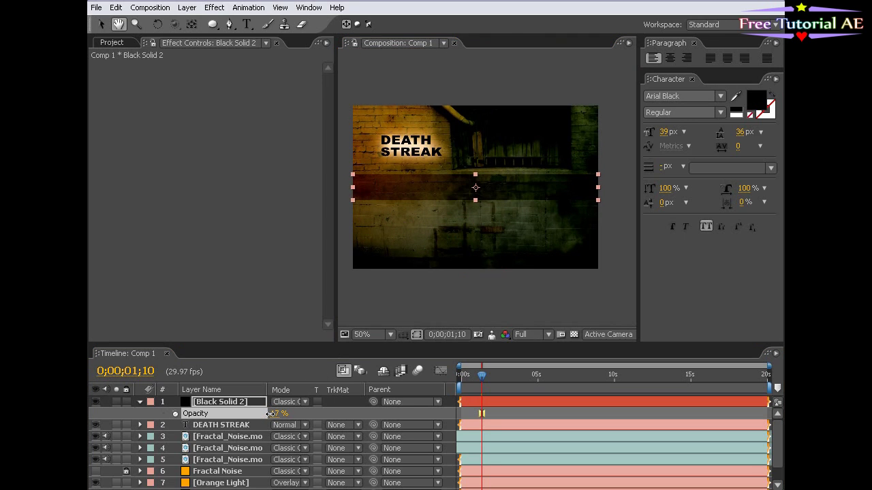
pyautogui.press('v')
pyautogui.click(484, 249)
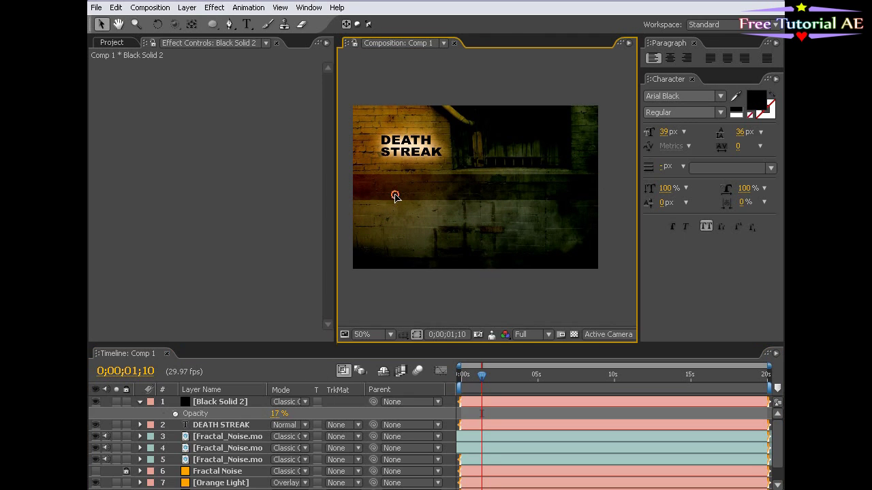
# Step: Move the translucent black strip down to the lower part of the frame and rename its layer Button Bar
pyautogui.click(395, 195)
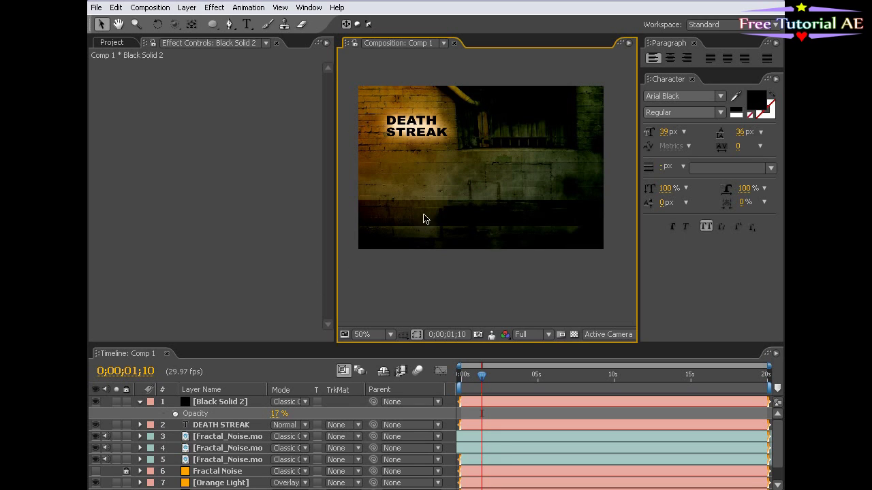
pyautogui.click(140, 402)
pyautogui.click(204, 402)
pyautogui.press('Return')
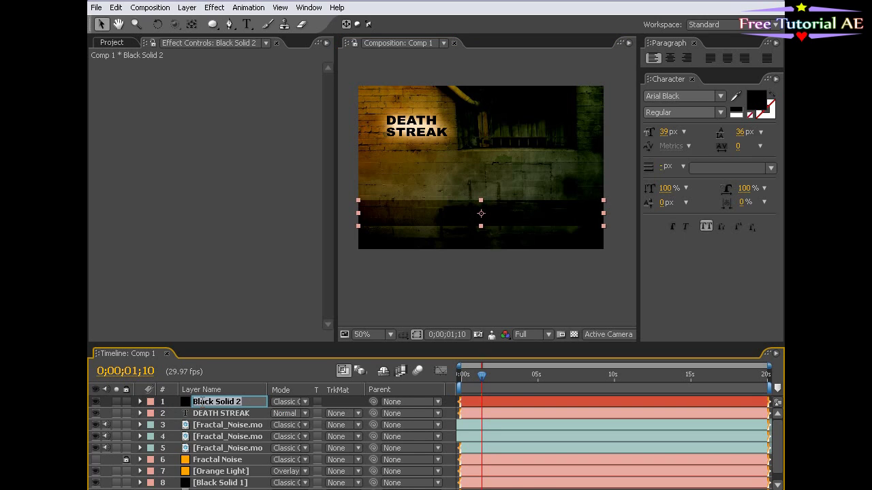
pyautogui.write('Button Bar')
pyautogui.press('Return')
pyautogui.click(481, 272)
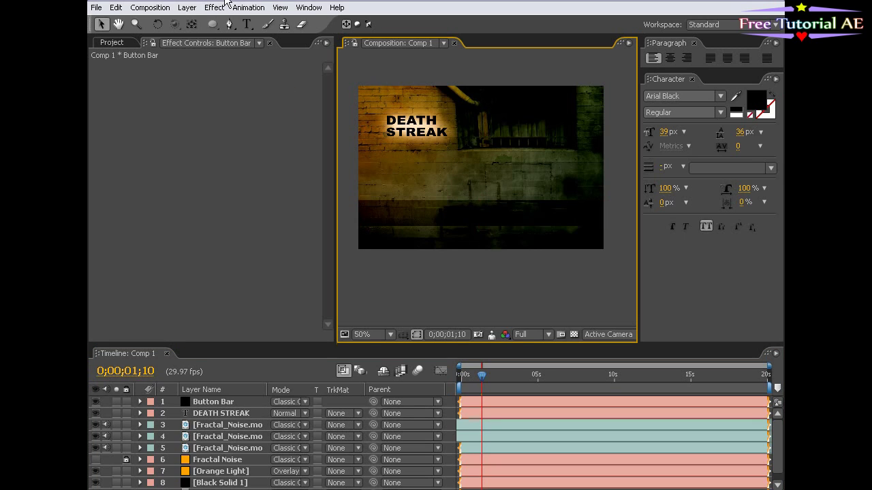
# Step: Add a PLAY ALL text layer over the Button Bar strip
pyautogui.click(246, 24)
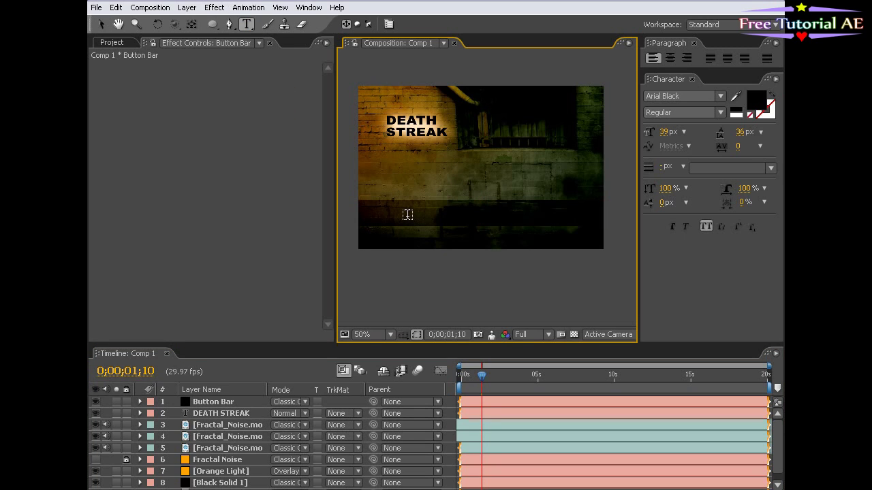
pyautogui.click(408, 214)
pyautogui.write('PLAN')
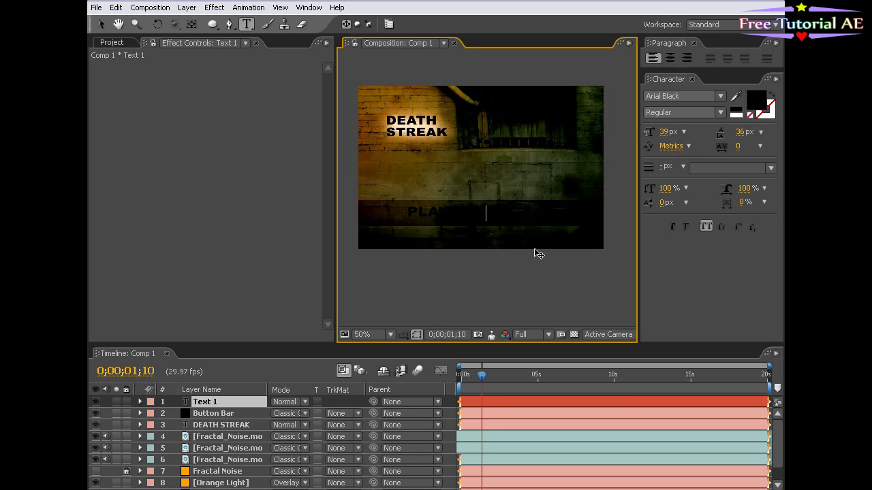
# Step: Change the fill colour of all the PLAY ALL text to bright orange
pyautogui.hotkey('ctrl', 'a')
pyautogui.click(757, 103)
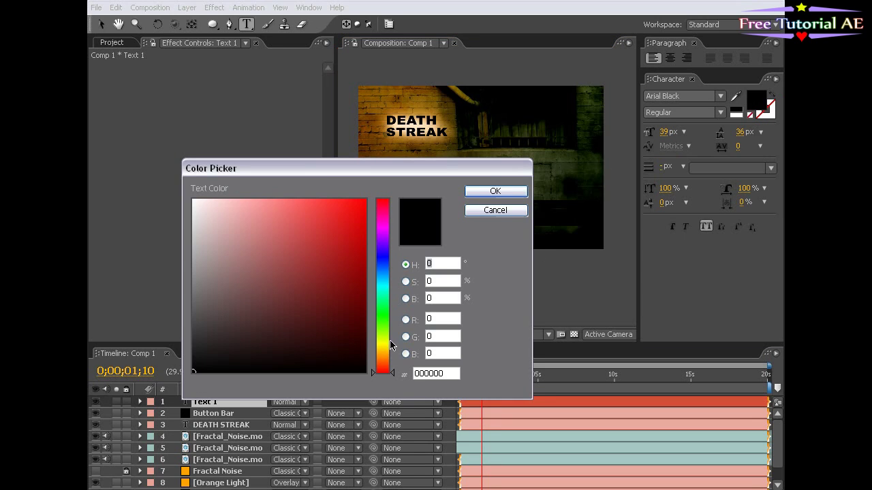
pyautogui.click(384, 351)
pyautogui.moveTo(387, 356); pyautogui.dragTo(386, 359)
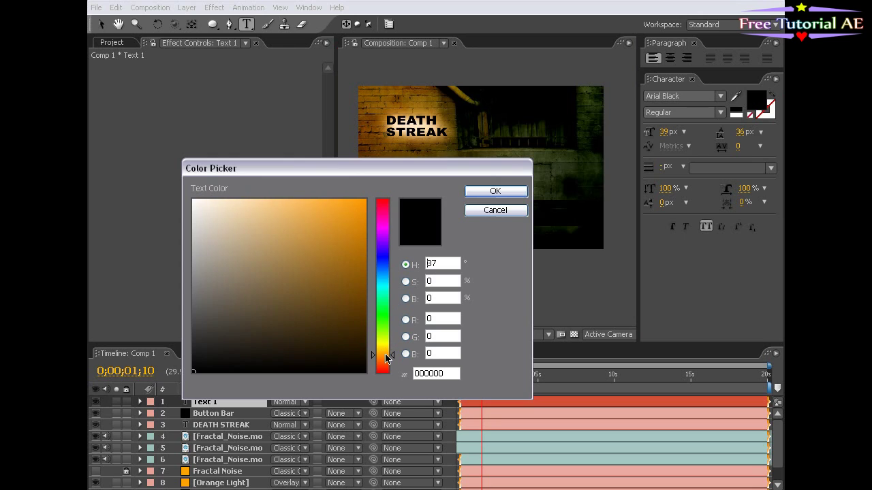
pyautogui.click(495, 191)
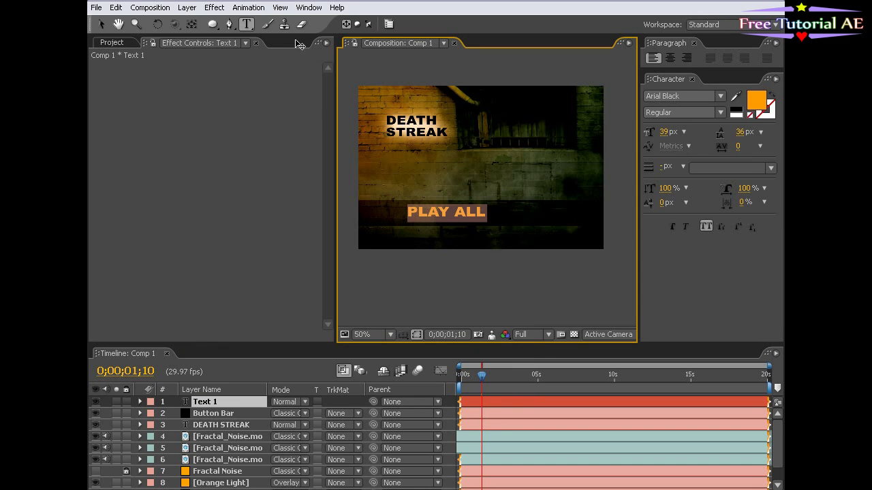
# Step: Set the PLAY ALL font size to 20 px and move the text to the horizontal centre of the strip
pyautogui.moveTo(661, 137); pyautogui.dragTo(650, 132)
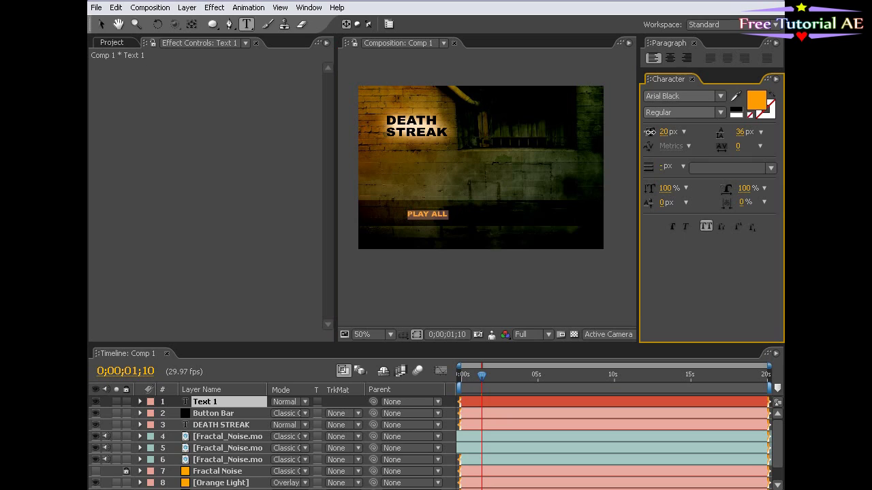
pyautogui.click(101, 24)
pyautogui.click(460, 305)
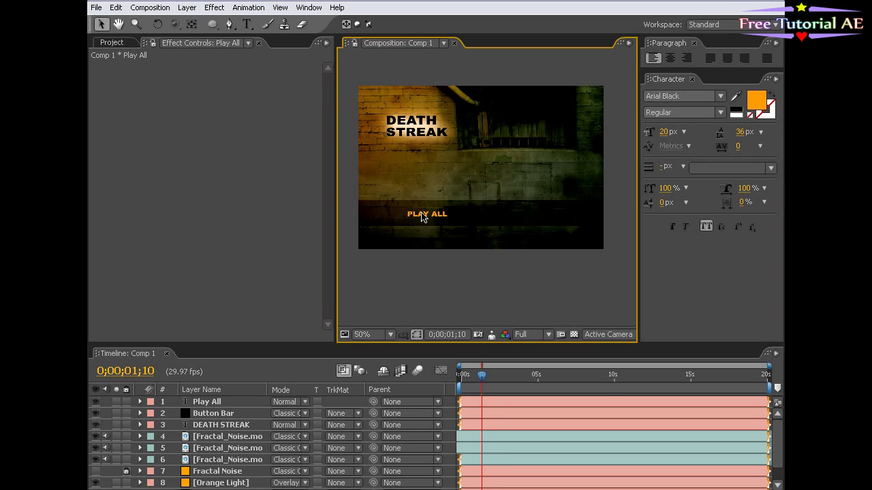
pyautogui.moveTo(419, 214); pyautogui.dragTo(472, 217)
pyautogui.click(493, 276)
# Step: Reduce the Button Bar's height slightly and nudge the PLAY ALL text up to centre it vertically in the strip
pyautogui.press('.')
pyautogui.moveTo(504, 278); pyautogui.dragTo(484, 199)
pyautogui.click(535, 161)
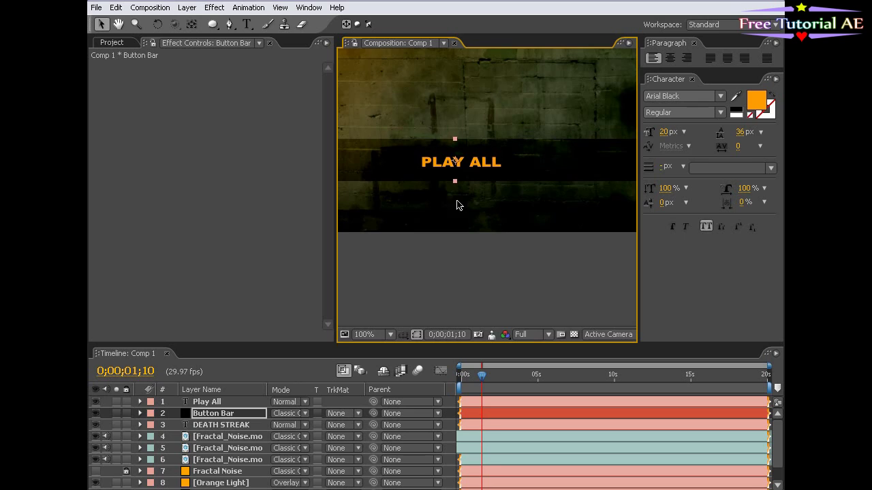
pyautogui.press(',')
pyautogui.click(468, 223)
pyautogui.click(478, 176)
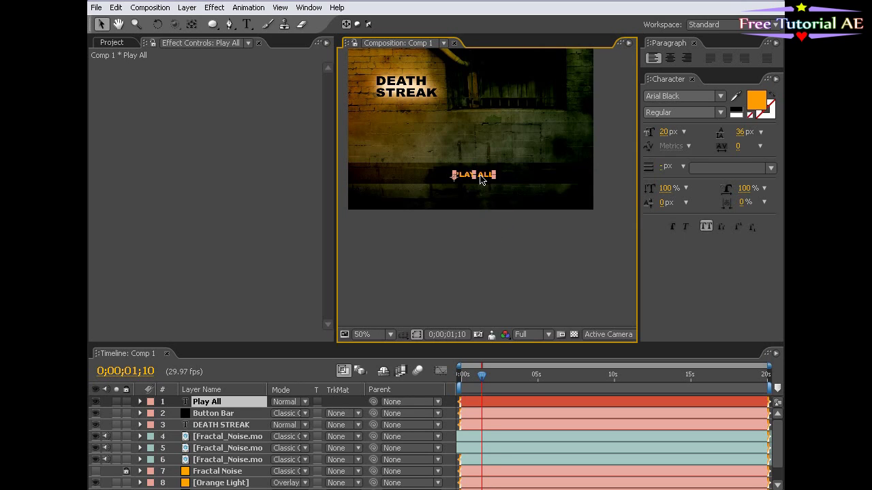
pyautogui.click(507, 252)
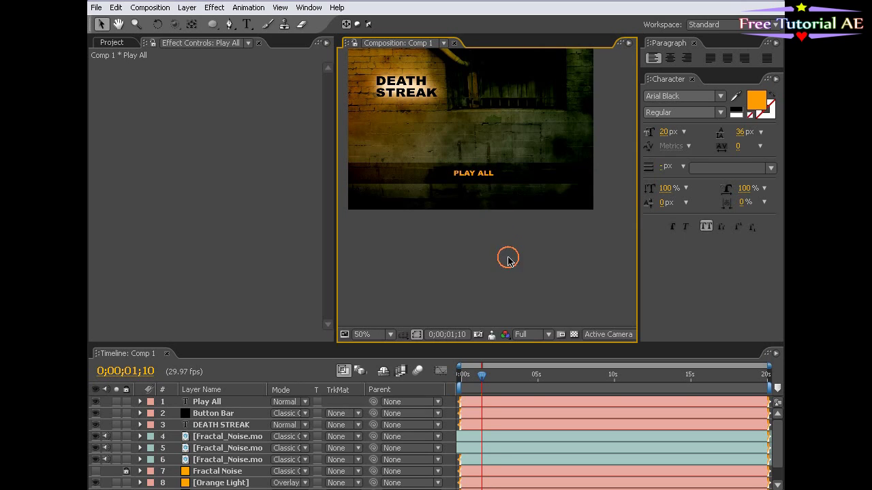
# Step: Duplicate the Play All text layer and place the copy beside the original on the button bar
pyautogui.click(208, 402)
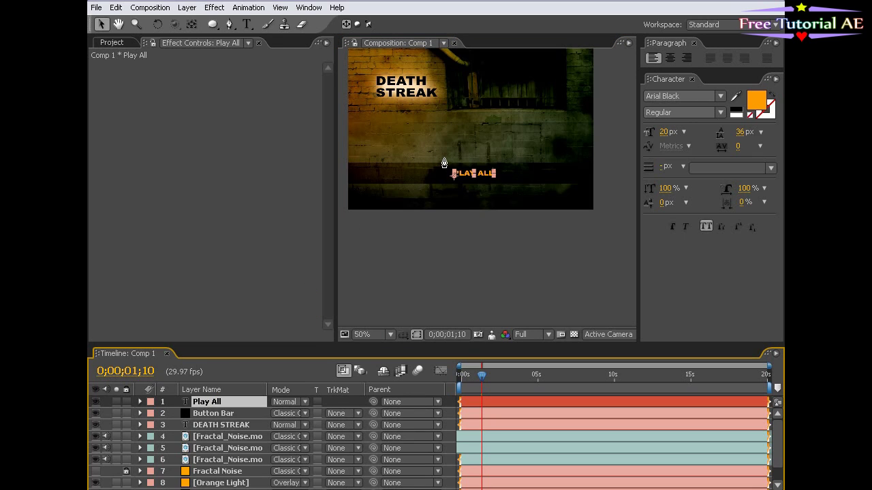
pyautogui.hotkey('ctrl', 'd')
pyautogui.moveTo(463, 178); pyautogui.dragTo(520, 180)
# Step: Change the text of the duplicated button label to EXTRAS
pyautogui.doubleClick(520, 180)
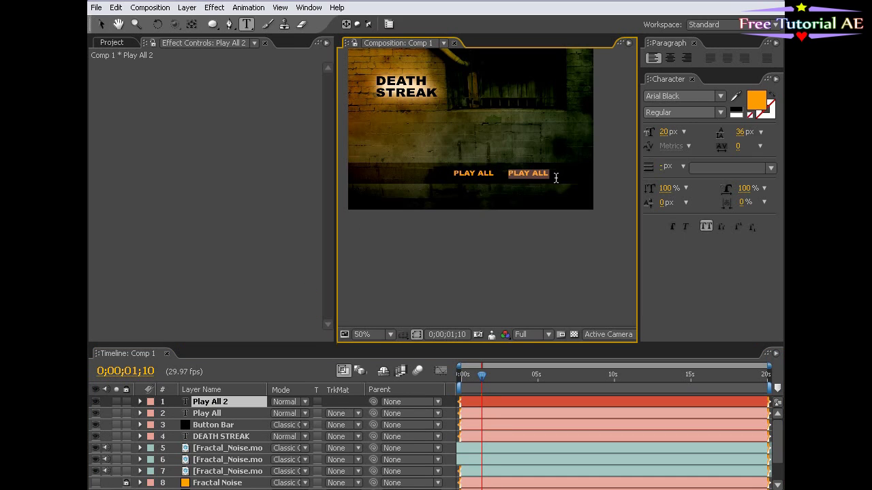
pyautogui.write('EXT')
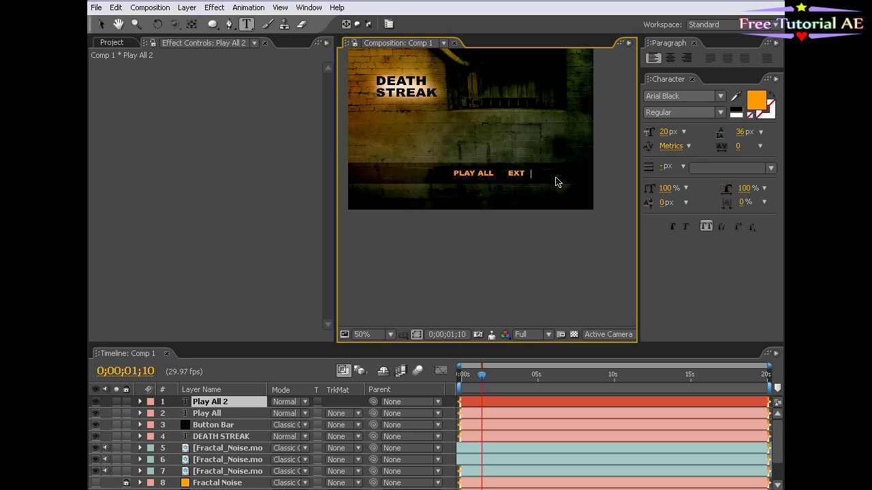
pyautogui.write('RAS')
pyautogui.click(101, 23)
pyautogui.click(520, 311)
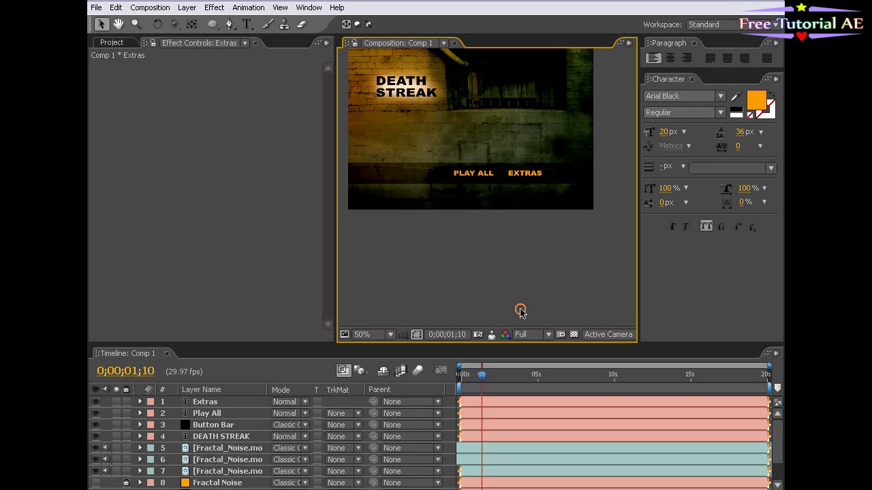
# Step: Examine the enlarged composition to check the two button labels against the title and background
pyautogui.moveTo(514, 141); pyautogui.dragTo(519, 197)
pyautogui.press('`')
pyautogui.press('.')
pyautogui.moveTo(446, 294); pyautogui.dragTo(467, 269)
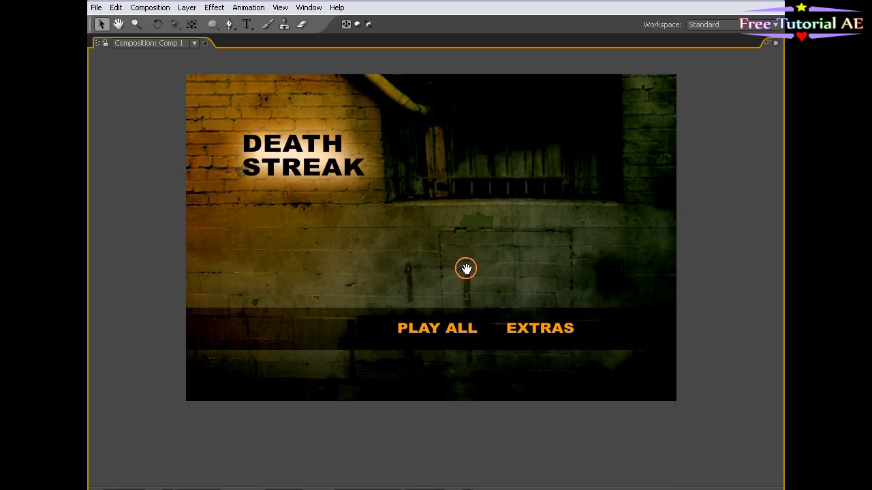
pyautogui.press('`')
pyautogui.press(',')
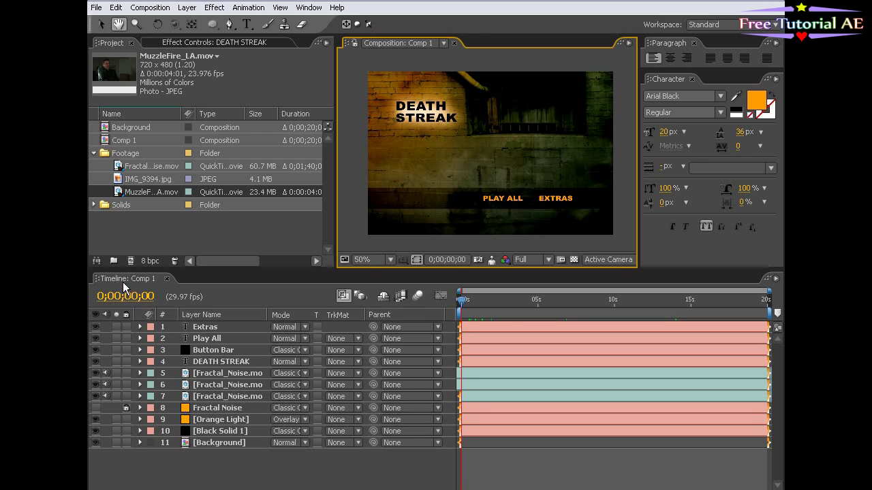
# Step: Rename the Comp 1 composition as Main Menu in its composition settings
pyautogui.click(151, 8)
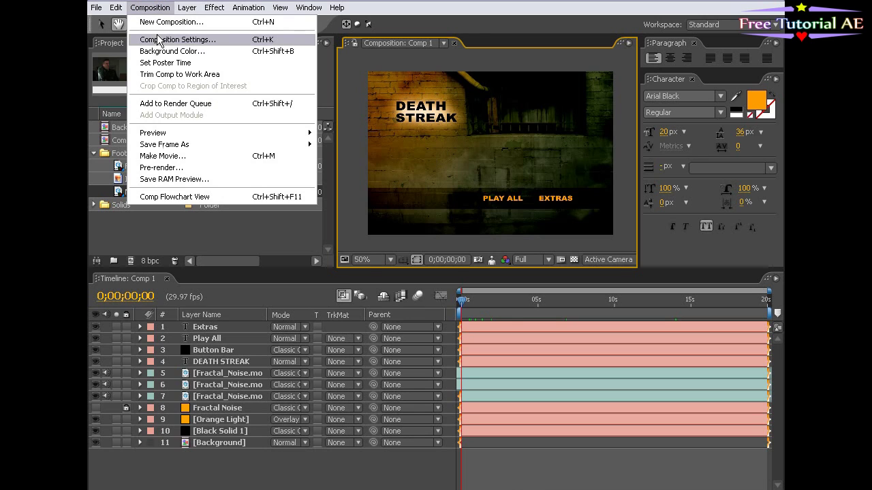
pyautogui.click(209, 43)
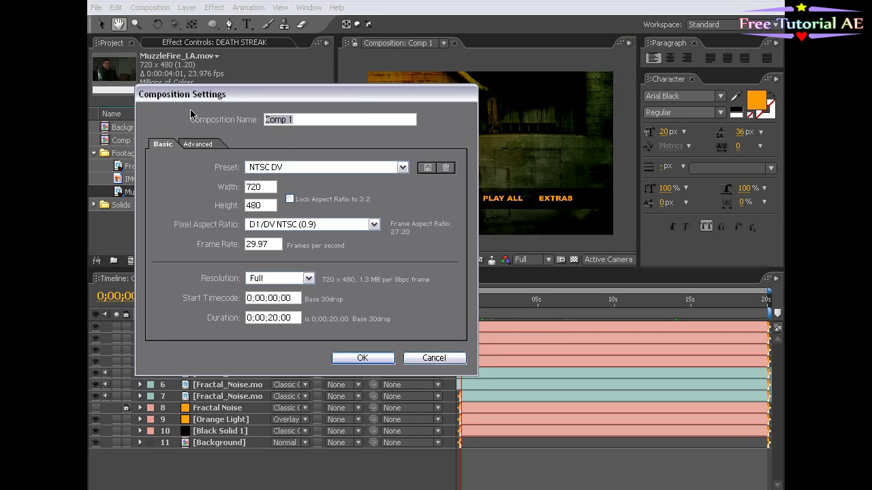
pyautogui.press('BackSpace')
pyautogui.press('Delete')
pyautogui.write('Main Menu')
pyautogui.press('Return')
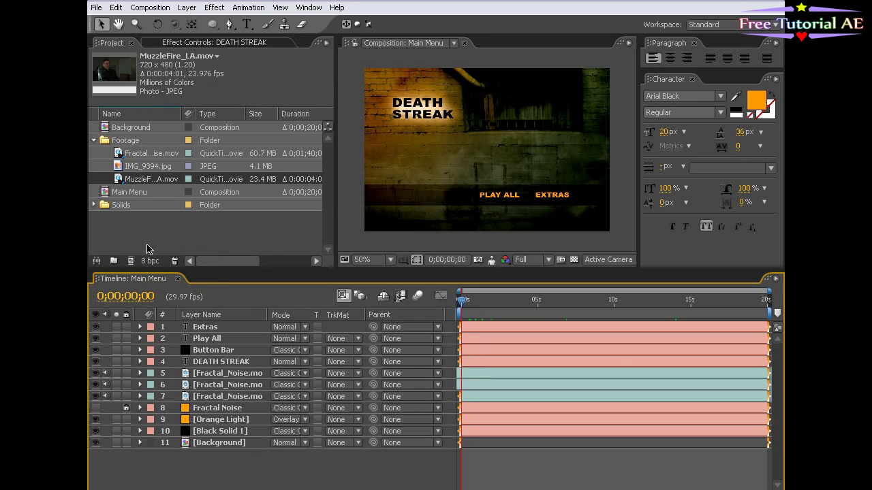
# Step: Duplicate the Main Menu composition in the project and name the copy Extras Menu
pyautogui.click(201, 240)
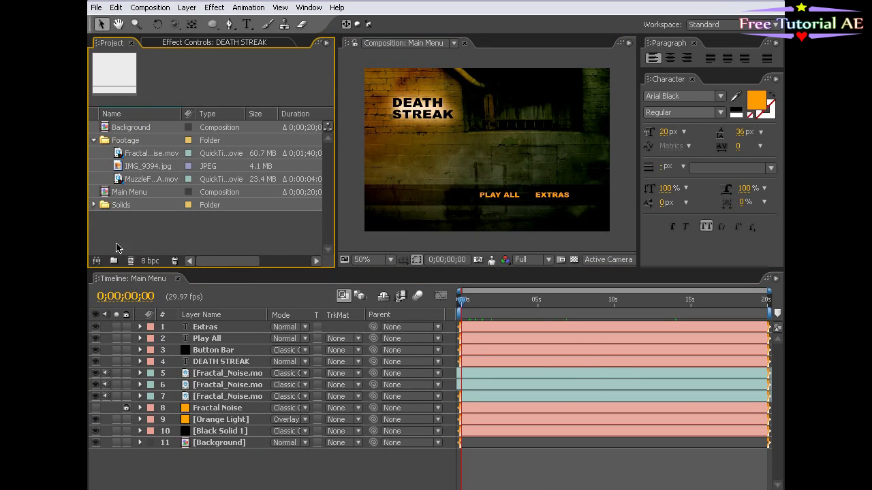
pyautogui.click(105, 194)
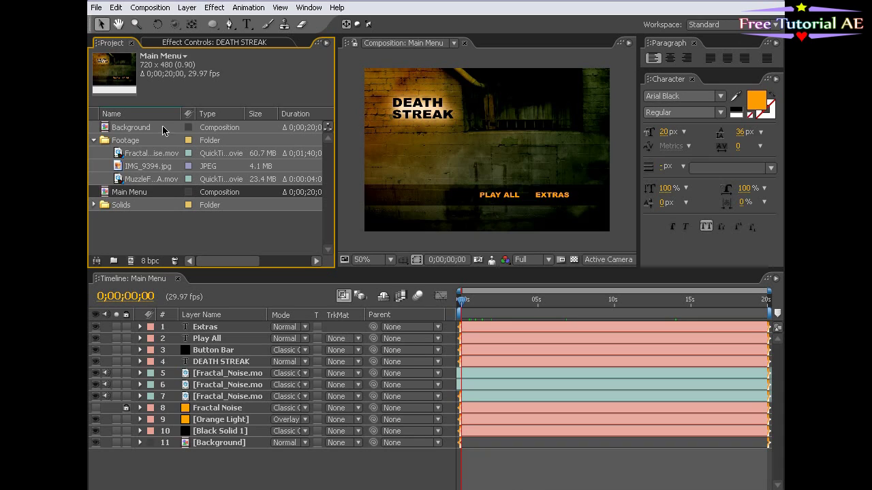
pyautogui.hotkey('ctrl', 'd')
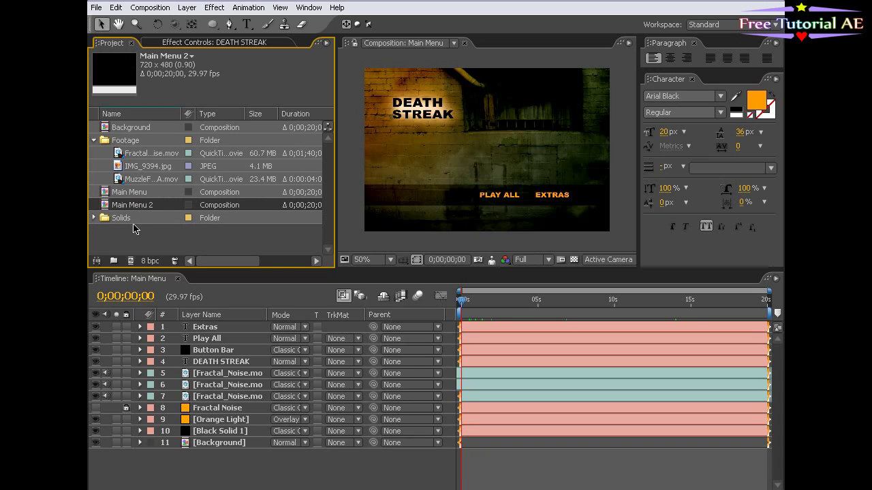
pyautogui.press('Return')
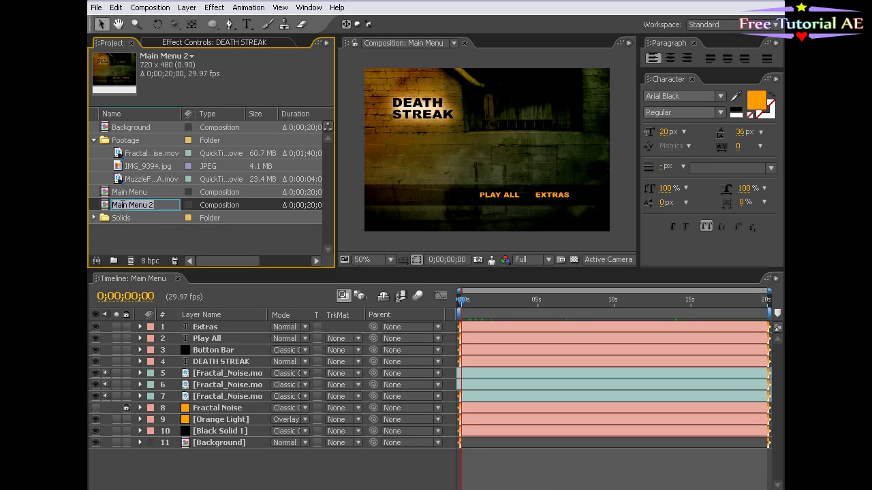
pyautogui.write('S')
pyautogui.click(164, 247)
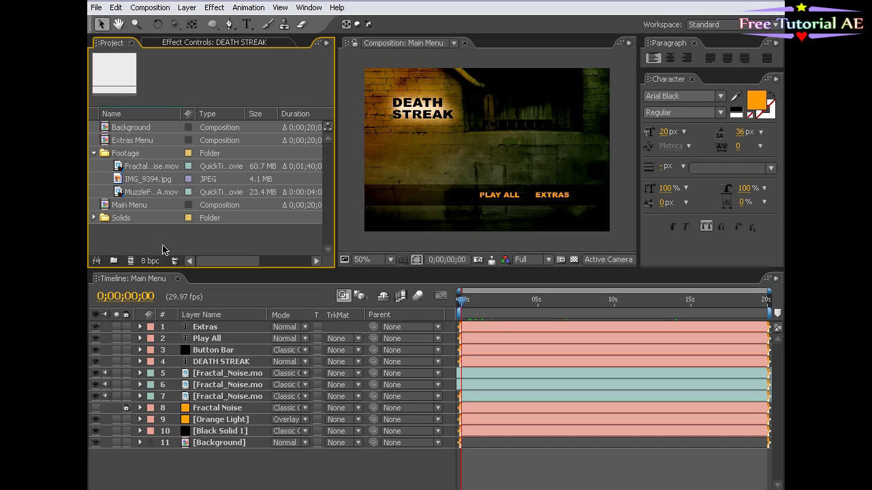
# Step: Open the Extras Menu composition and replace its DEATH STREAK title text with EXTRAS
pyautogui.doubleClick(104, 142)
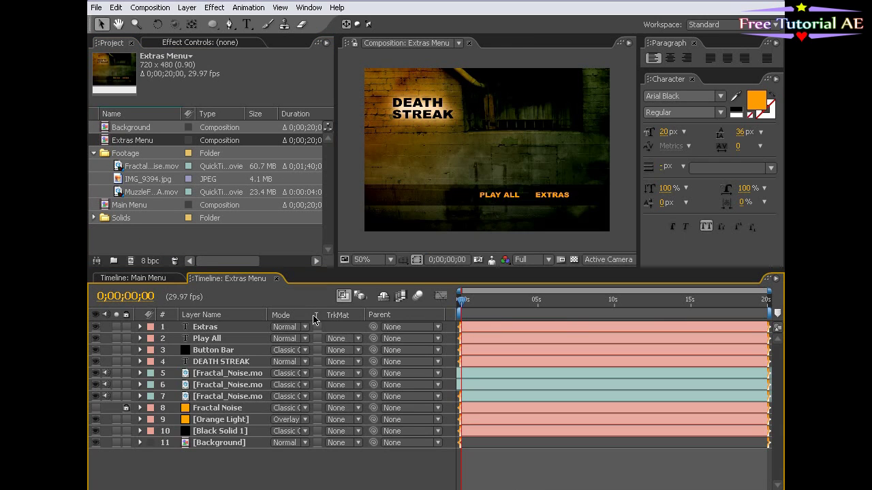
pyautogui.press('space')
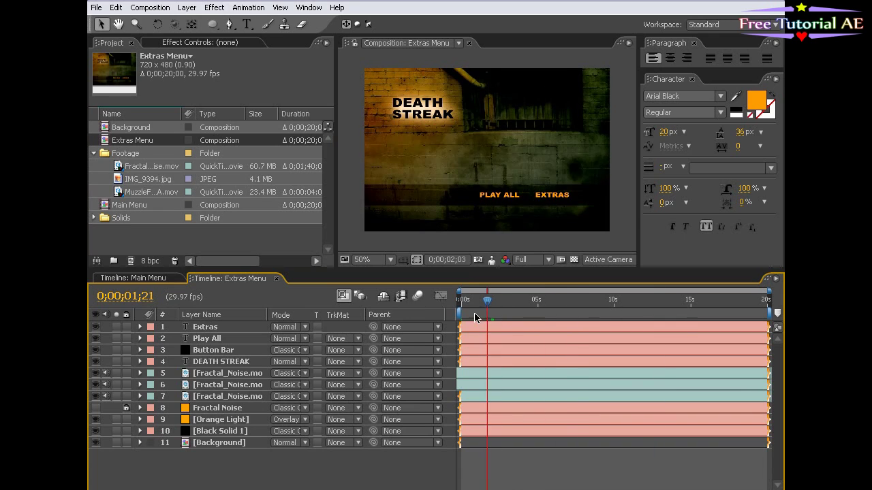
pyautogui.press('space')
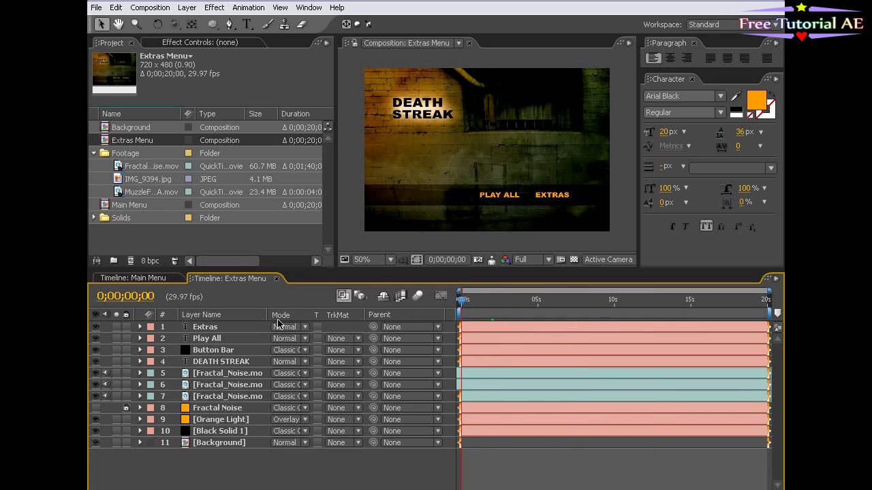
pyautogui.doubleClick(216, 362)
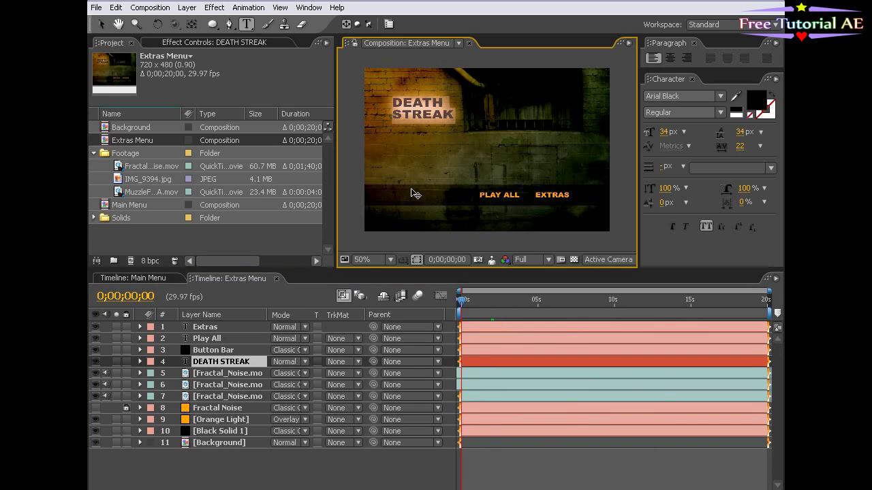
pyautogui.write('EXTRAS')
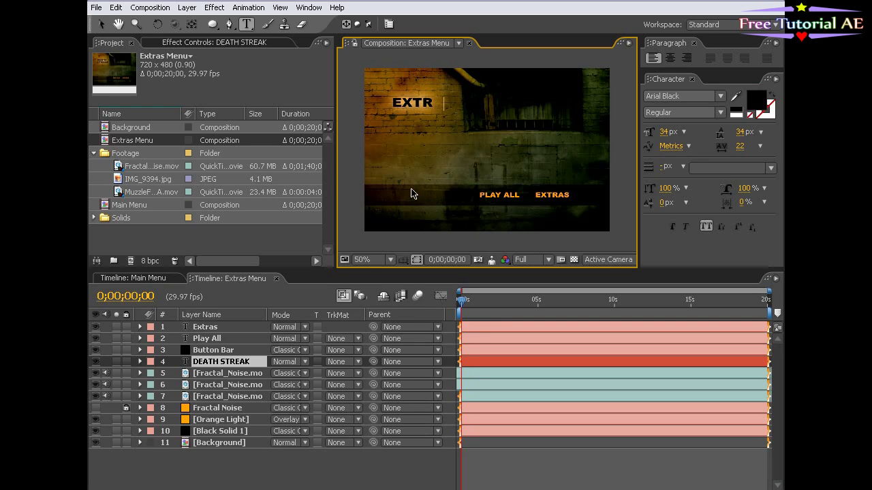
pyautogui.click(101, 24)
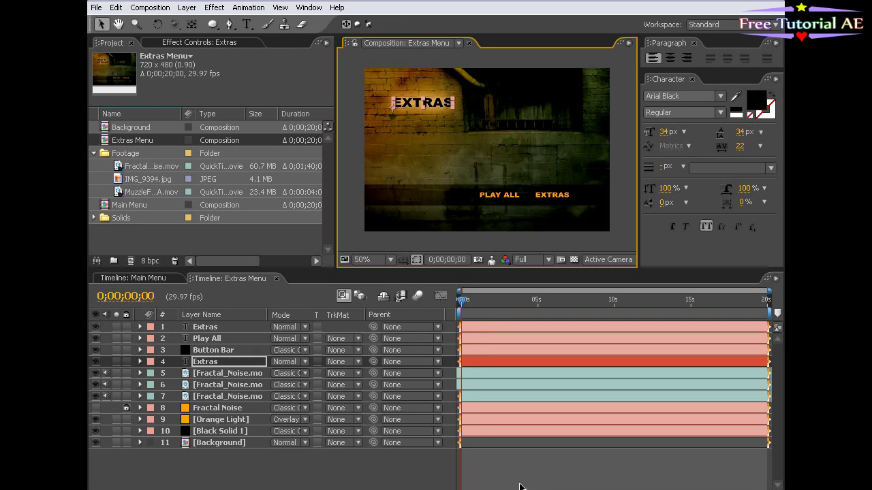
pyautogui.click(511, 465)
# Step: Scale the Background layer up in Extras Menu until it extends well beyond the frame
pyautogui.click(218, 444)
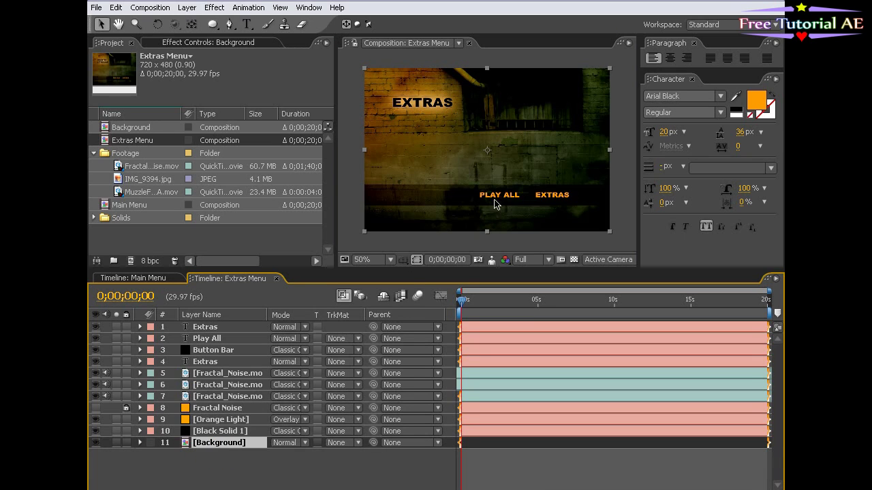
pyautogui.press('F4')
pyautogui.press(',')
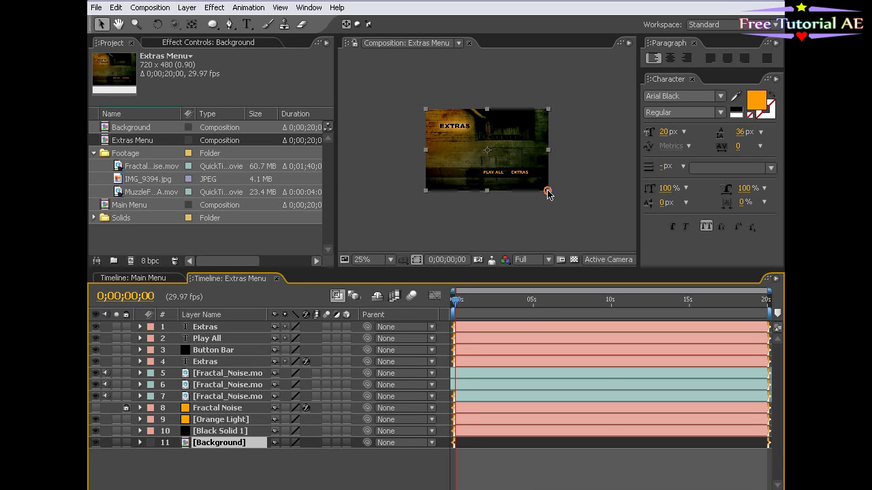
pyautogui.moveTo(548, 190); pyautogui.dragTo(777, 488)
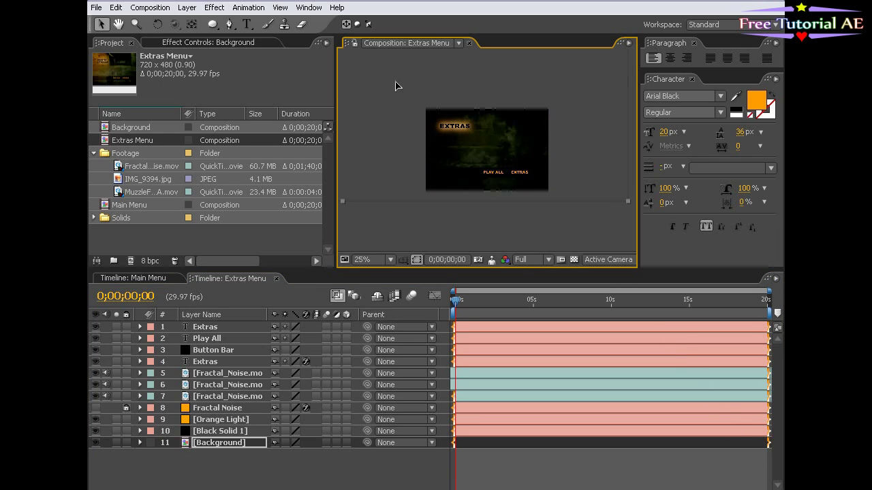
# Step: Adjust the enlarged Background layer's position and scale so a different part of the brick wall fills the frame
pyautogui.press(',')
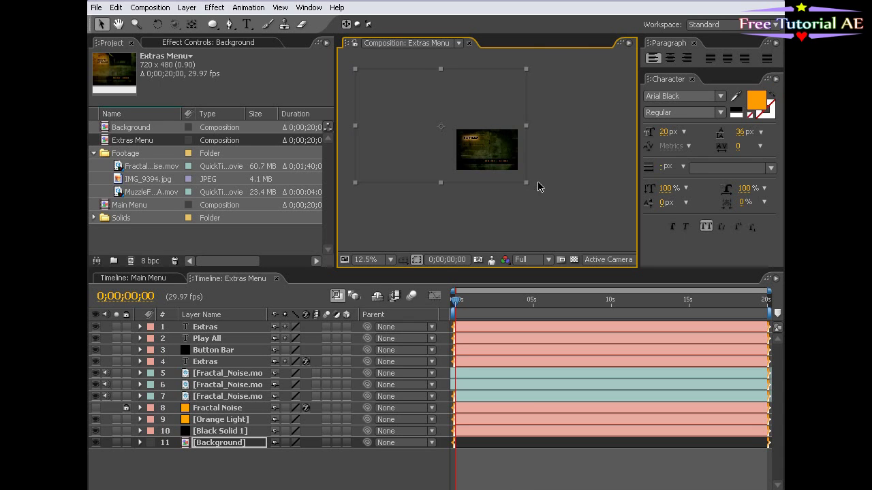
pyautogui.press('.')
pyautogui.press('.')
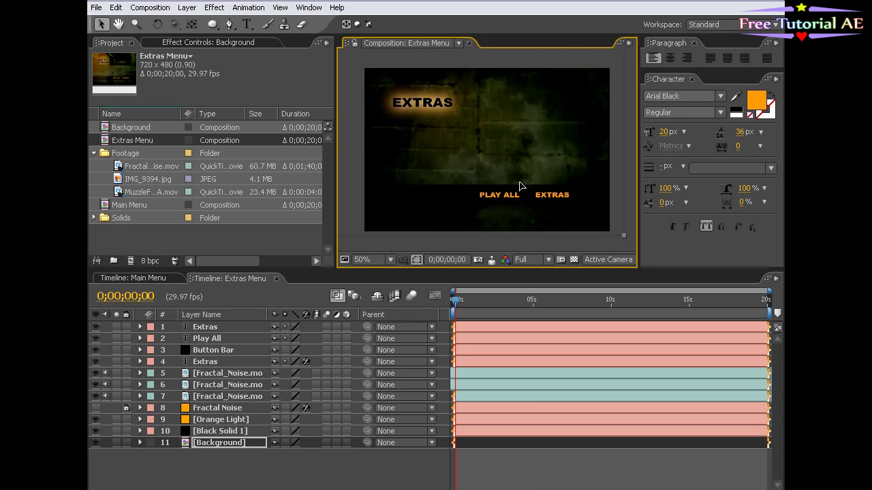
pyautogui.press(',')
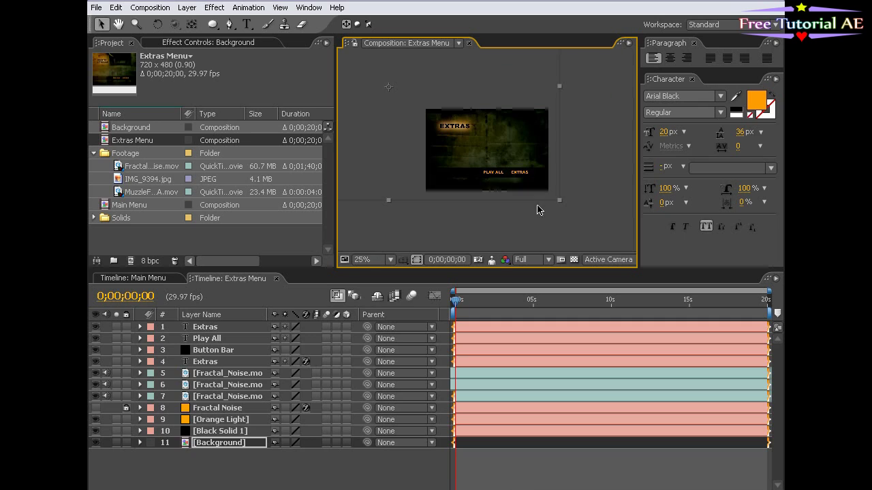
pyautogui.moveTo(557, 200); pyautogui.dragTo(518, 191)
pyautogui.press('.')
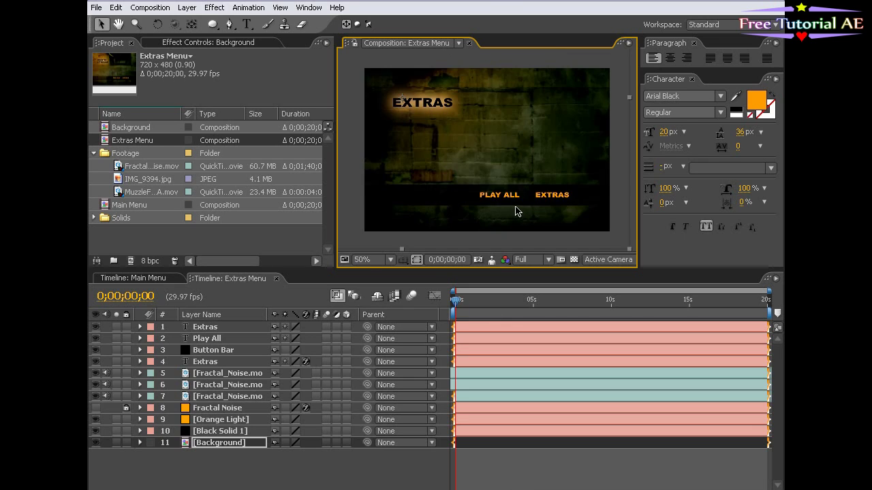
# Step: Turn on Collapse Transformations for the Background layer and check the sharpness of the enlarged wall
pyautogui.press('.')
pyautogui.moveTo(476, 185); pyautogui.dragTo(463, 164)
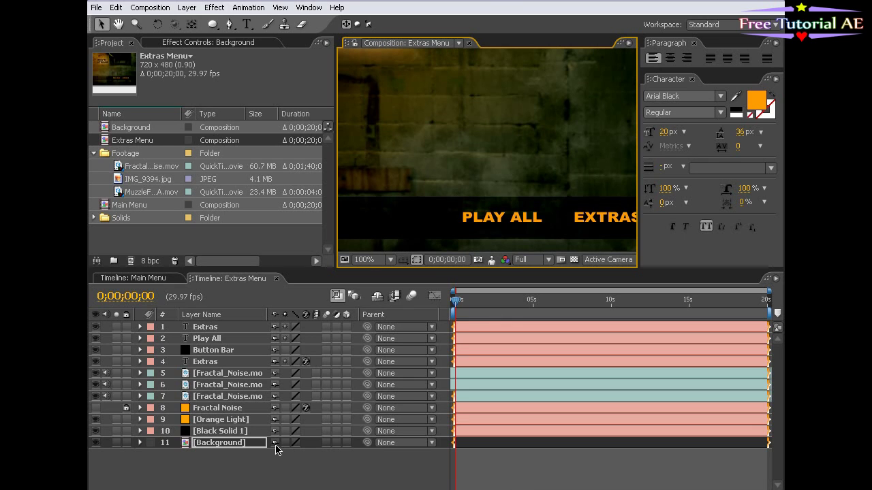
pyautogui.click(285, 443)
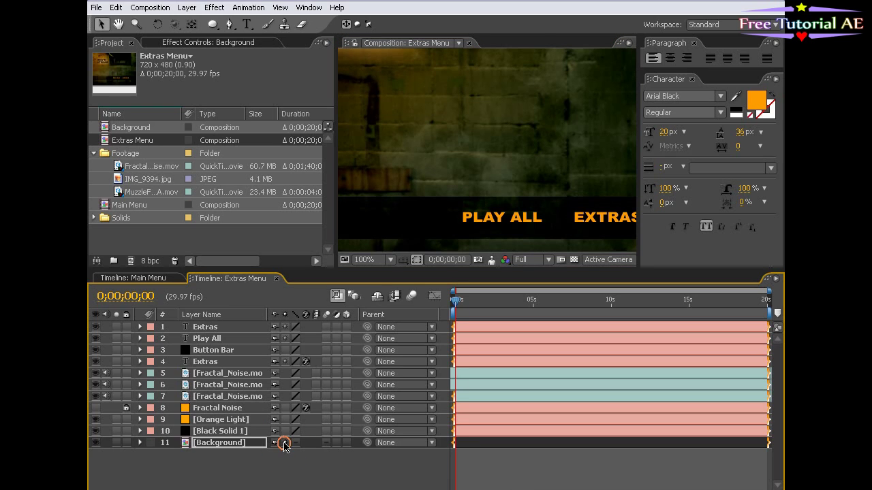
pyautogui.click(285, 443)
pyautogui.click(286, 444)
pyautogui.press('space')
pyautogui.moveTo(437, 122); pyautogui.dragTo(449, 153)
pyautogui.scroll(-1, 448, 176)
pyautogui.press('`')
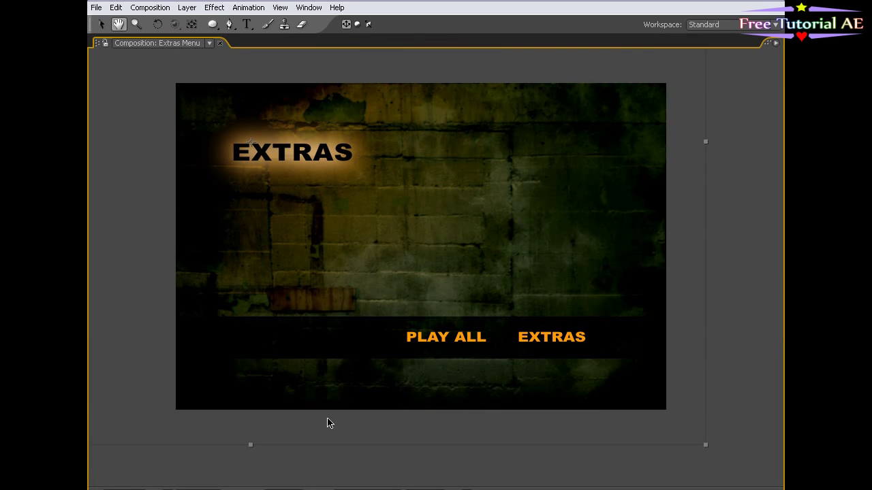
pyautogui.press('`')
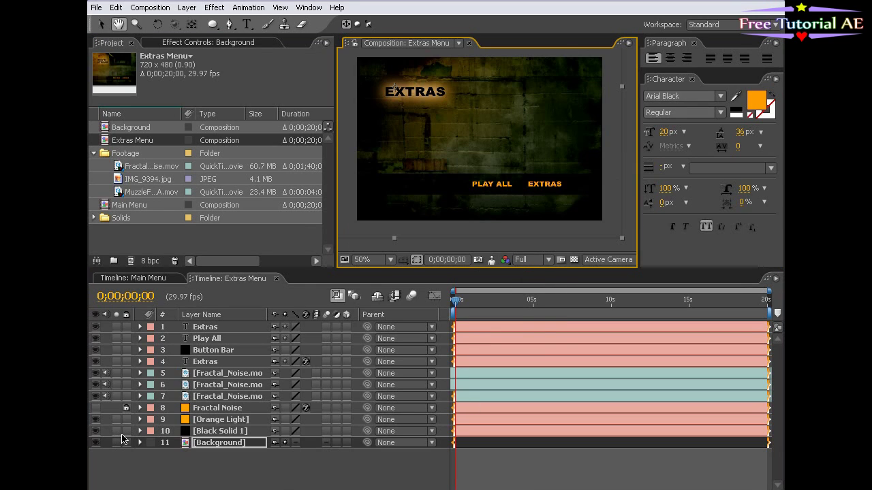
# Step: Compare the frame with and without the Black Solid 1 vignette, and reduce that layer's opacity to 20%
pyautogui.click(95, 431)
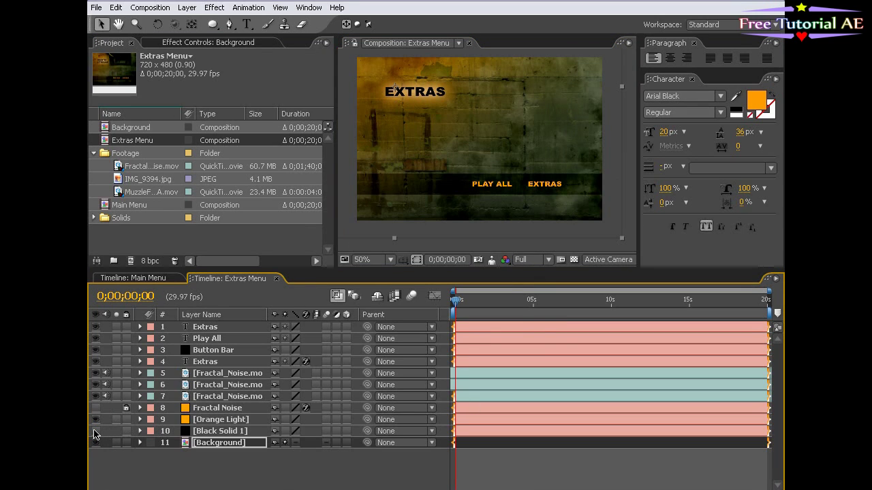
pyautogui.click(201, 433)
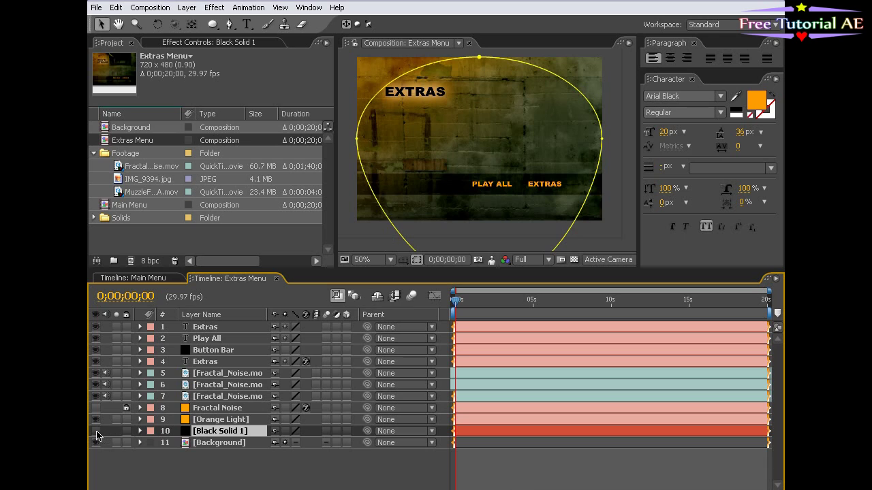
pyautogui.click(96, 433)
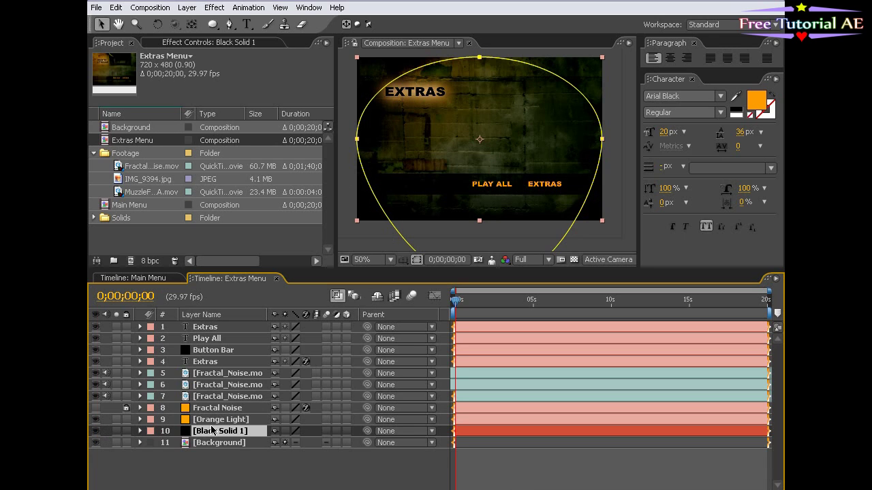
pyautogui.press('t')
pyautogui.moveTo(278, 443); pyautogui.dragTo(247, 442)
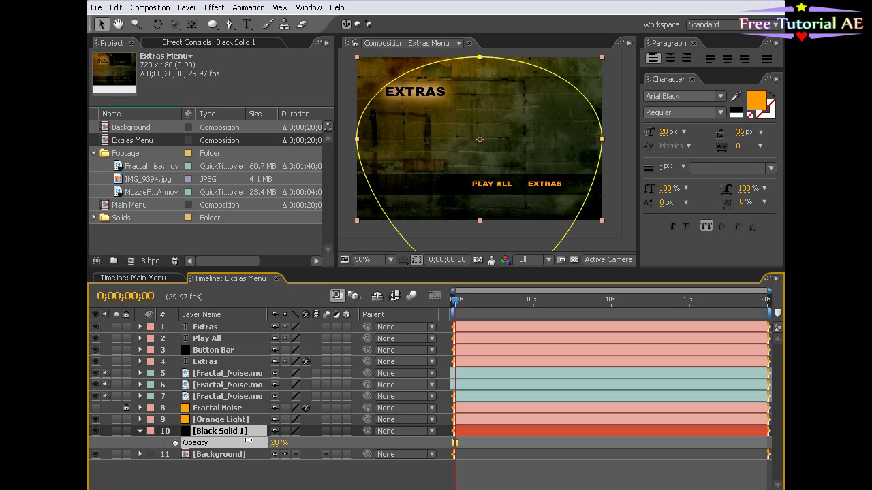
# Step: Delete the Button Bar layer from the Extras Menu composition
pyautogui.click(346, 477)
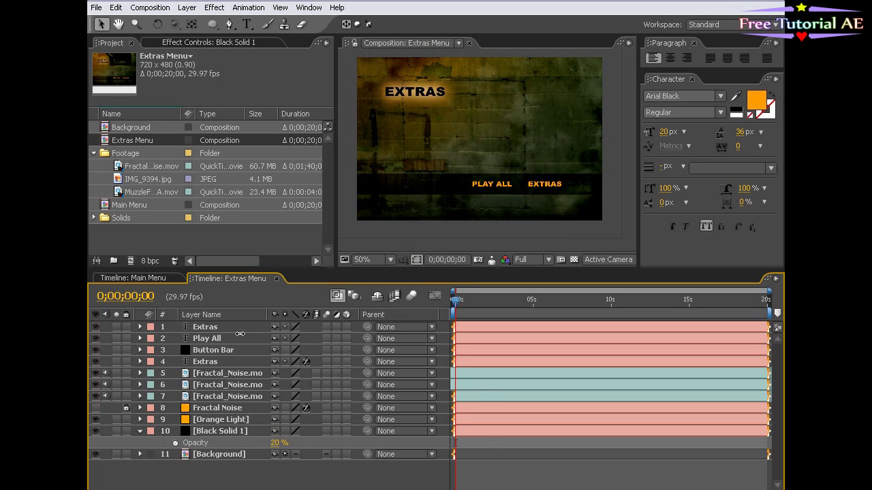
pyautogui.click(206, 351)
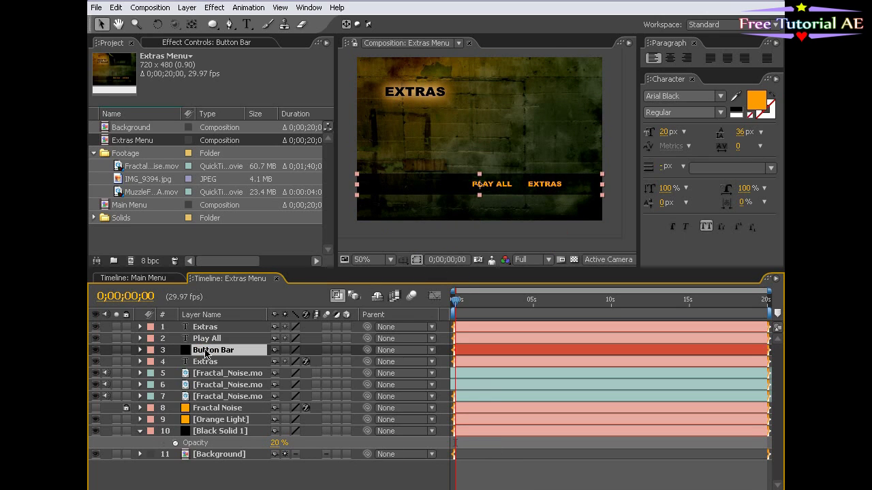
pyautogui.press('Delete')
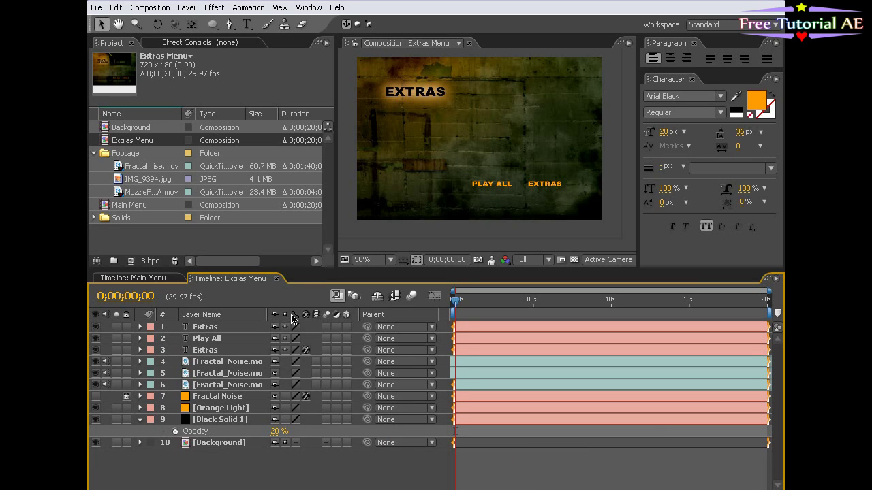
# Step: Move the large glowing EXTRAS title across to the upper right of the menu frame
pyautogui.click(211, 350)
pyautogui.moveTo(422, 93); pyautogui.dragTo(551, 99)
pyautogui.click(421, 463)
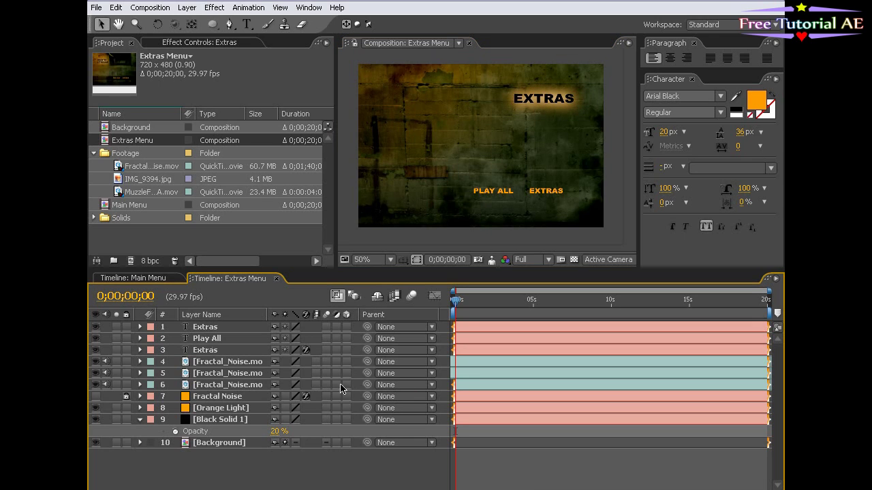
# Step: Move the PLAY ALL text up beneath the EXTRAS title, toward its right edge
pyautogui.click(205, 339)
pyautogui.moveTo(485, 185); pyautogui.dragTo(544, 131)
pyautogui.press('/')
pyautogui.moveTo(630, 143); pyautogui.dragTo(498, 239)
pyautogui.press('.')
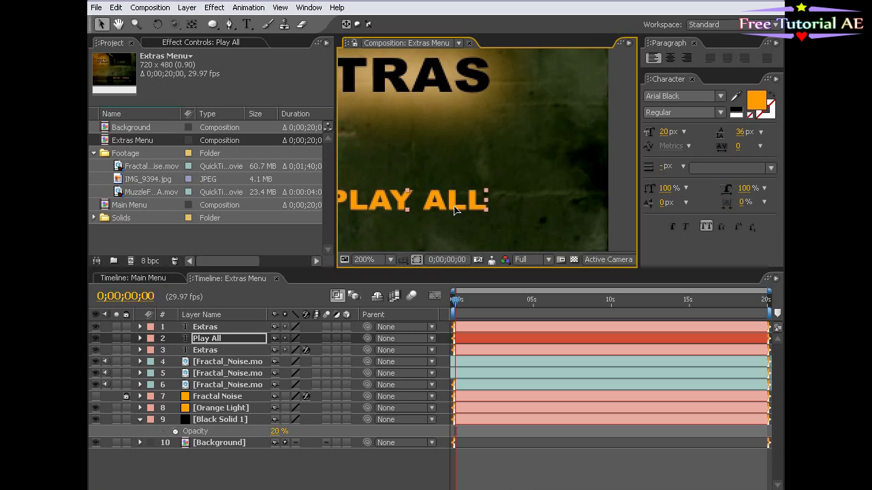
pyautogui.press(',')
pyautogui.press(',')
pyautogui.moveTo(460, 206); pyautogui.dragTo(481, 176)
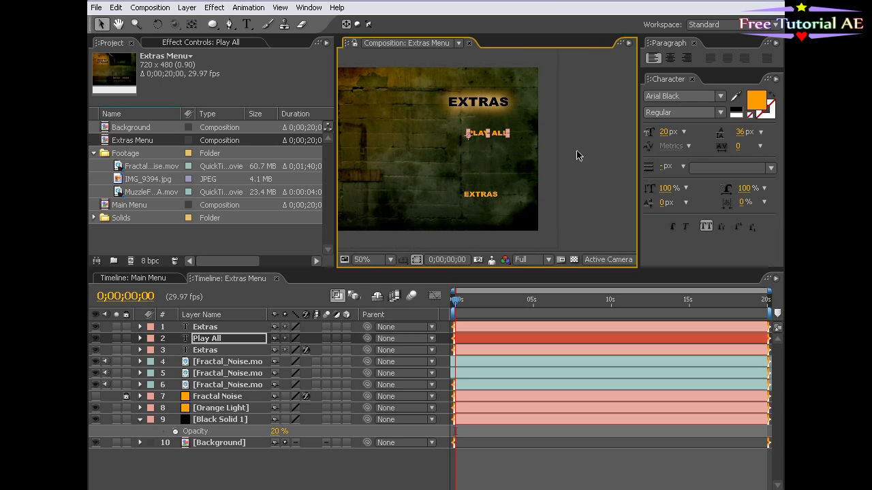
pyautogui.click(497, 188)
pyautogui.click(490, 198)
pyautogui.click(575, 178)
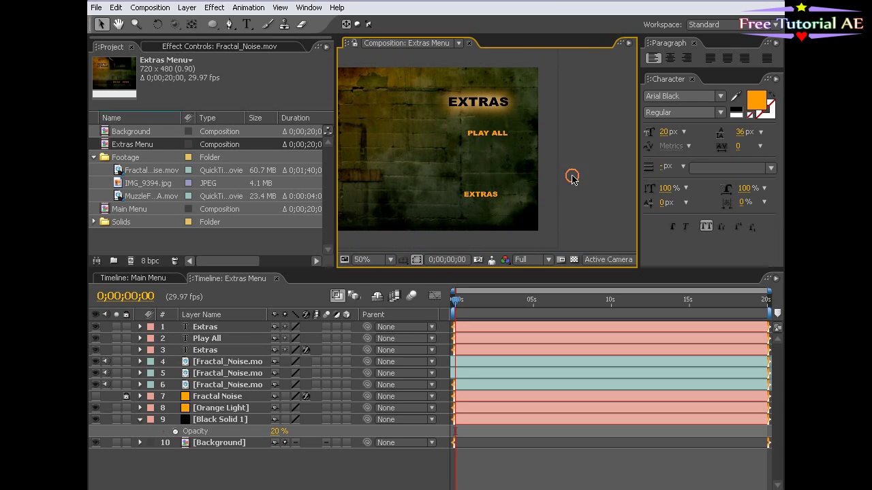
pyautogui.moveTo(453, 161); pyautogui.dragTo(507, 174)
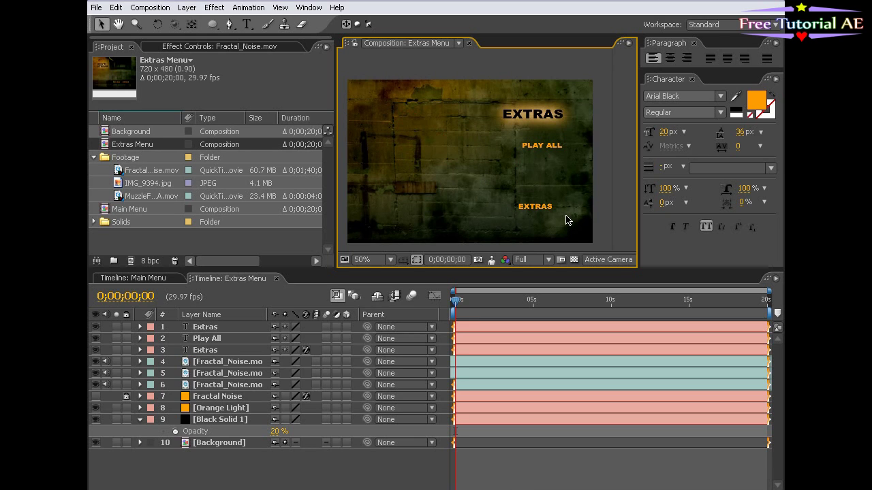
# Step: Place the small EXTRAS button text directly under PLAY ALL, with their right edges aligned
pyautogui.click(538, 211)
pyautogui.moveTo(538, 212); pyautogui.dragTo(468, 176)
pyautogui.press('.')
pyautogui.press('v')
pyautogui.click(559, 190)
pyautogui.click(627, 176)
pyautogui.click(468, 179)
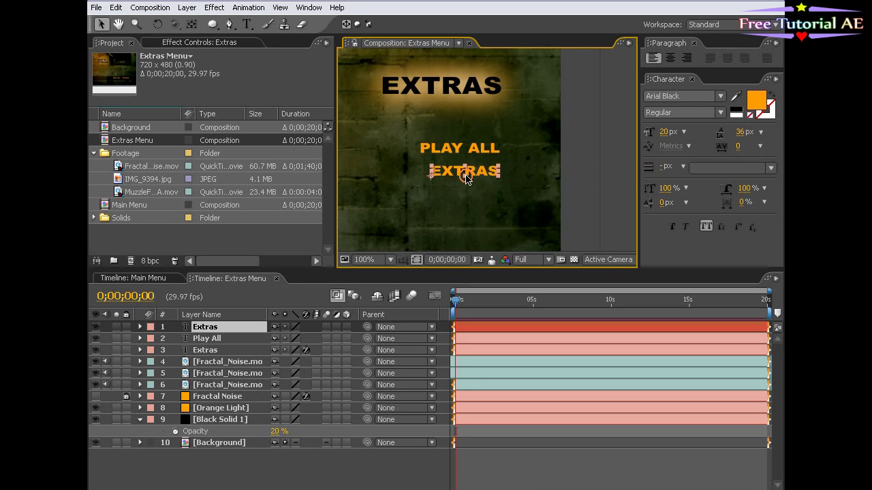
# Step: Duplicate the small EXTRAS text and place the copy near the frame's bottom, just inside the displayed title-safe guide
pyautogui.press(',')
pyautogui.hotkey('ctrl', 'd')
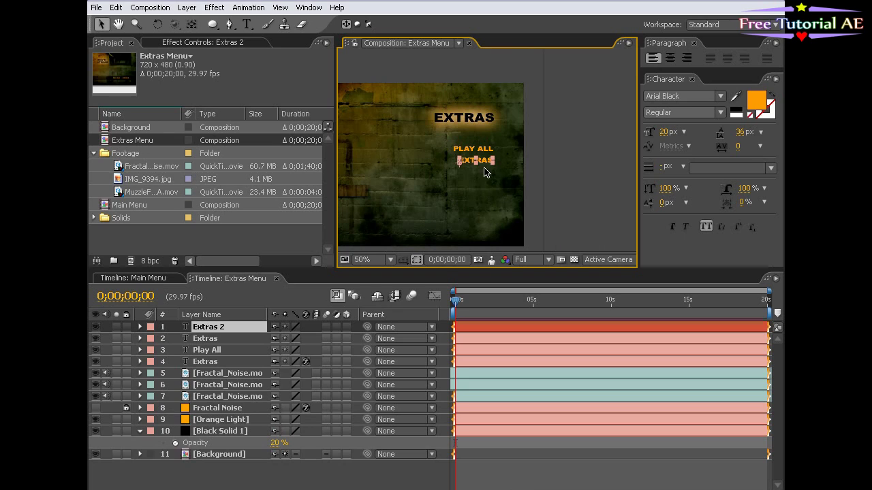
pyautogui.moveTo(485, 172); pyautogui.dragTo(485, 224)
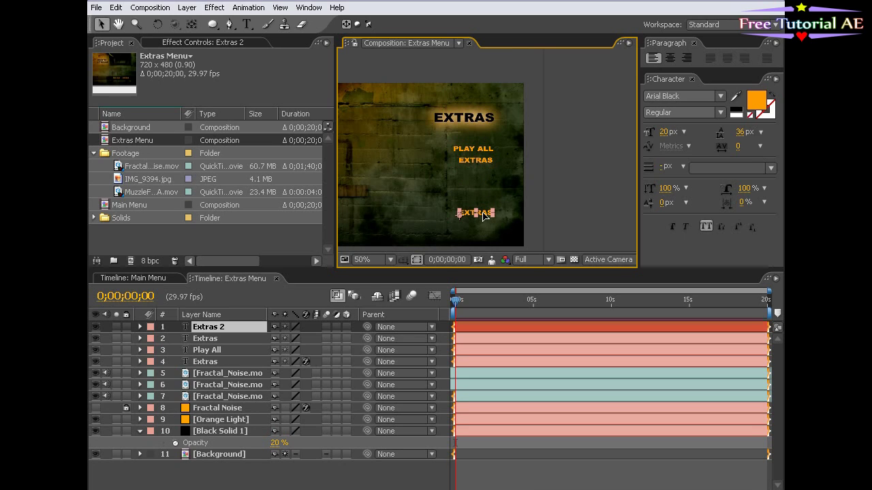
pyautogui.click(404, 260)
pyautogui.click(413, 273)
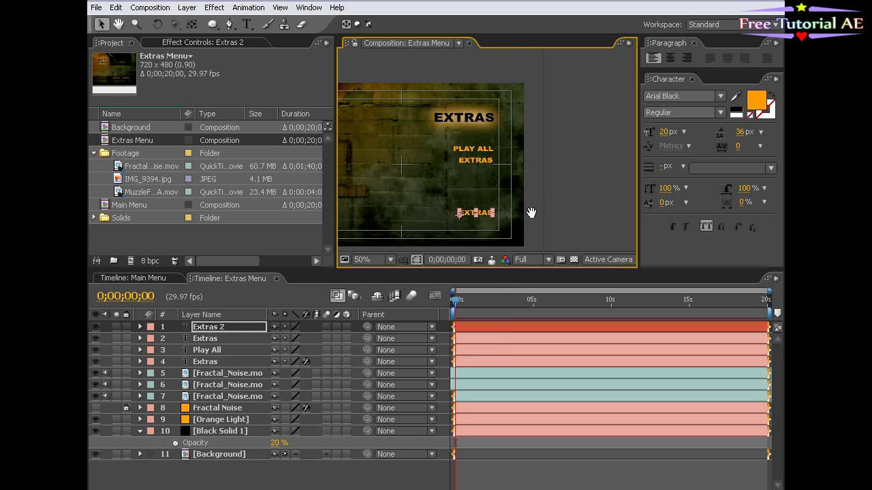
pyautogui.scroll(-2, 529, 210)
pyautogui.moveTo(486, 179); pyautogui.dragTo(486, 187)
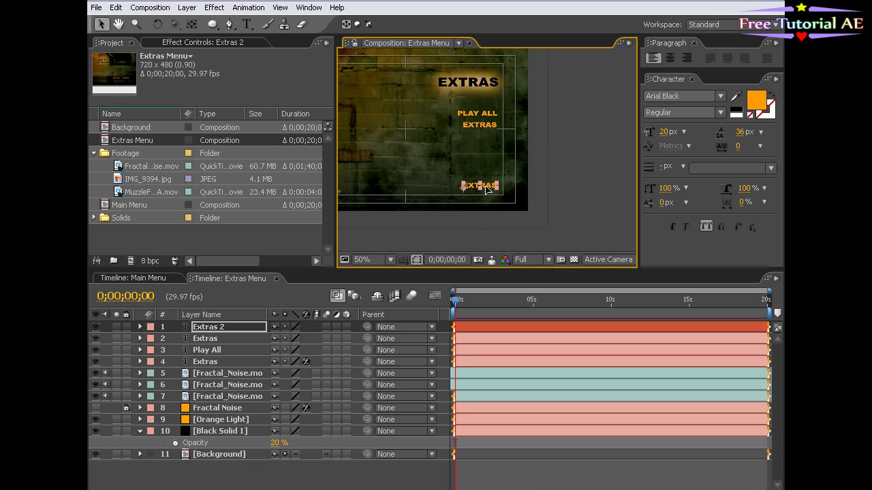
# Step: Change the duplicated text to BACK and shift it right to line up with the buttons above
pyautogui.doubleClick(487, 187)
pyautogui.write('BACK')
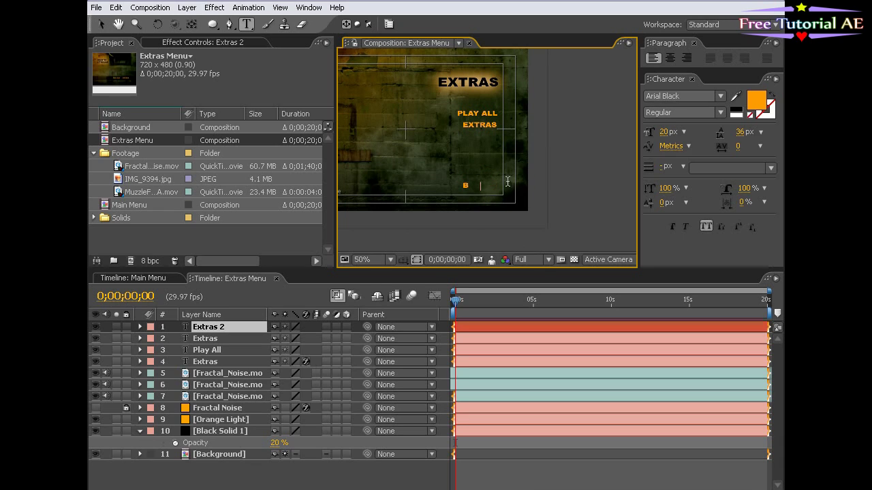
pyautogui.click(107, 27)
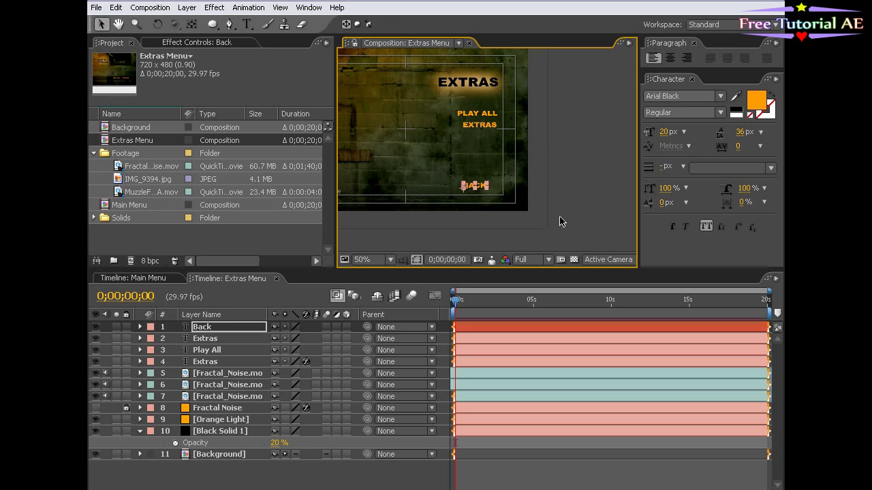
pyautogui.click(568, 190)
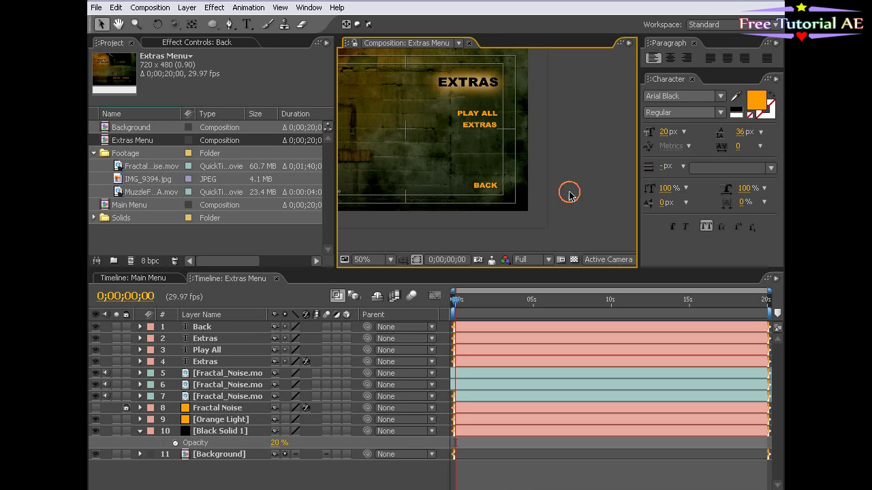
pyautogui.click(492, 189)
pyautogui.click(495, 203)
# Step: Check the menu layout against the safe margins in an enlarged composition view, and turn off the Title/Action Safe overlay
pyautogui.press('`')
pyautogui.moveTo(347, 225); pyautogui.dragTo(495, 285)
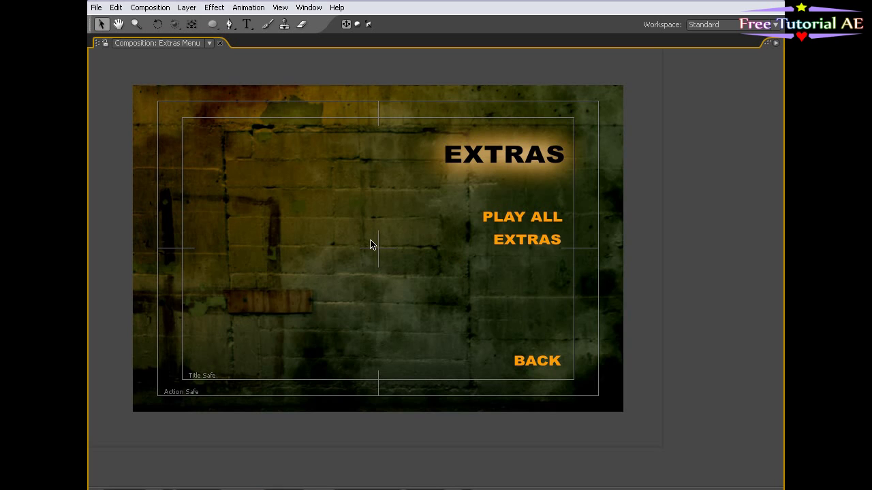
pyautogui.press('`')
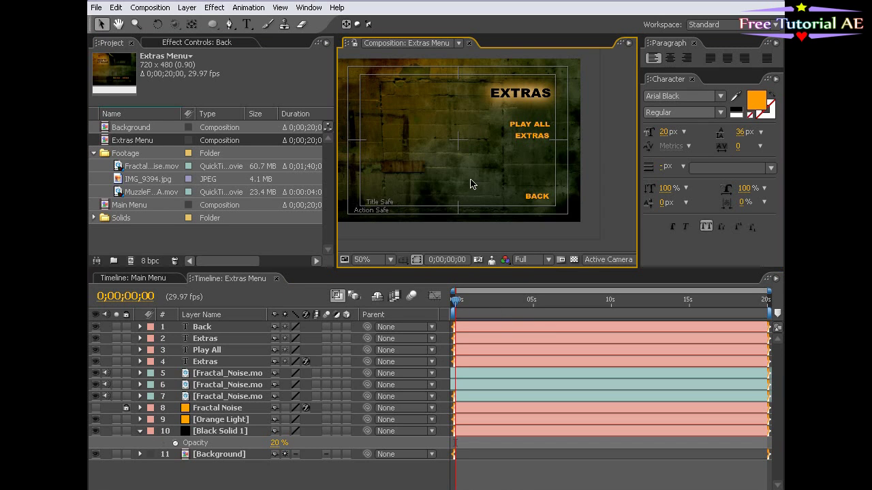
pyautogui.moveTo(406, 182); pyautogui.dragTo(414, 195)
pyautogui.click(402, 260)
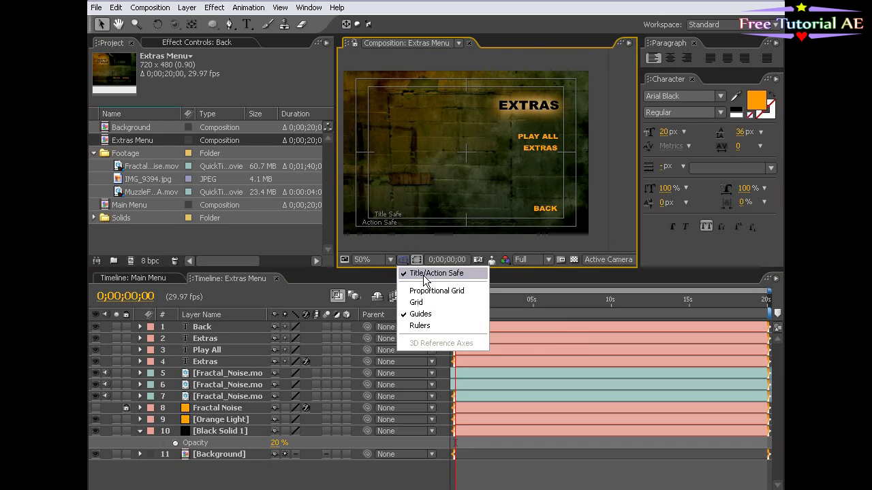
pyautogui.click(425, 274)
pyautogui.moveTo(487, 185); pyautogui.dragTo(496, 185)
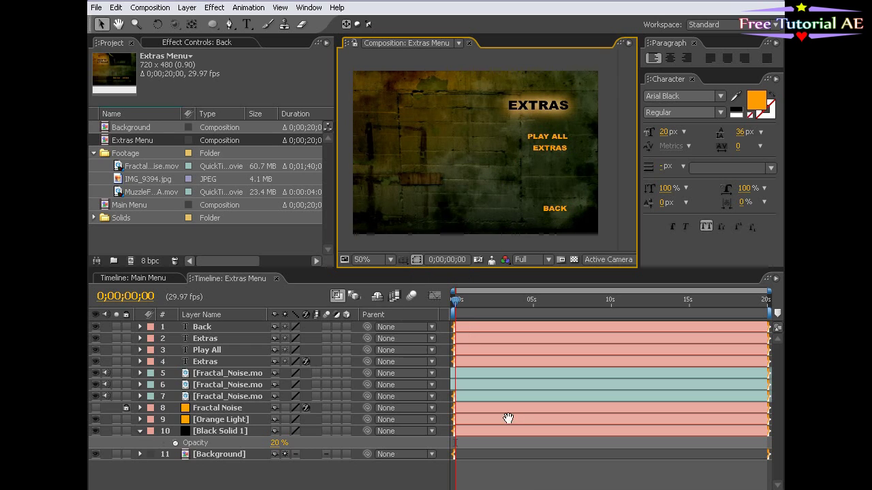
# Step: Reshape the Black Solid 1 mask by moving its left and top points to the right, centring the opening around the menu text
pyautogui.click(505, 474)
pyautogui.click(223, 433)
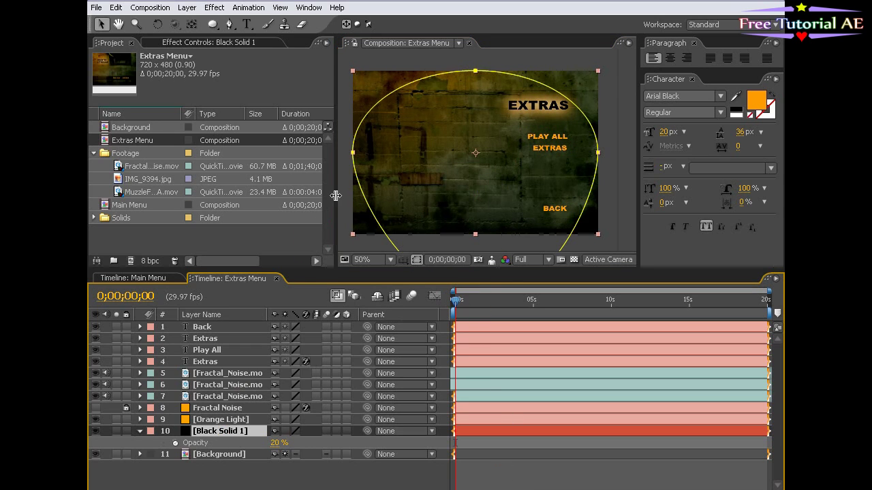
pyautogui.moveTo(352, 153); pyautogui.dragTo(434, 150)
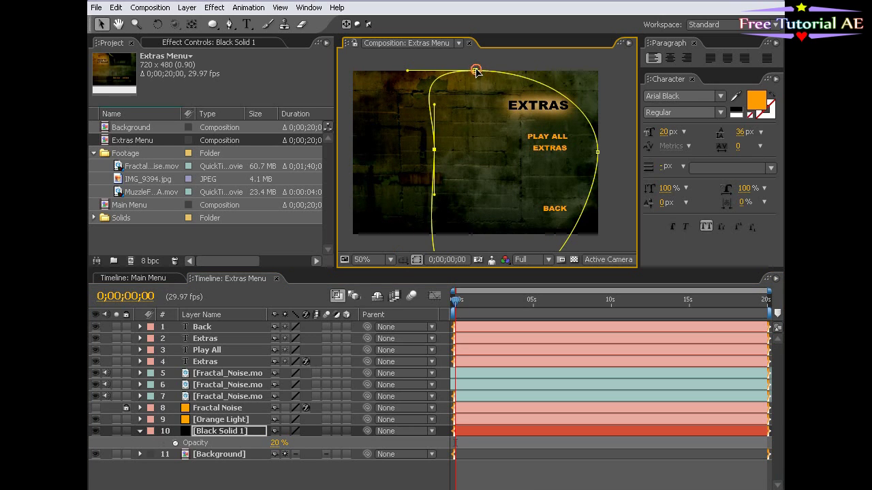
pyautogui.moveTo(476, 71); pyautogui.dragTo(525, 67)
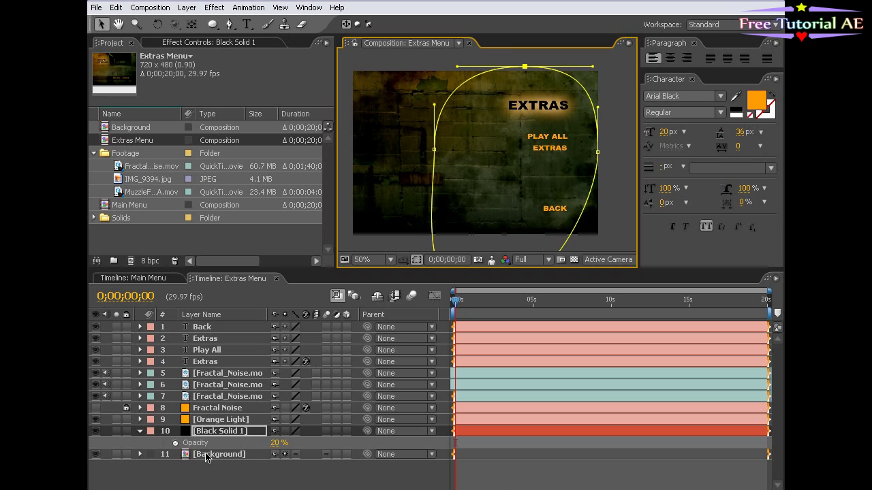
# Step: Set Black Solid 1's opacity to 23% and check the darkened wall in an enlarged composition view
pyautogui.click(276, 443)
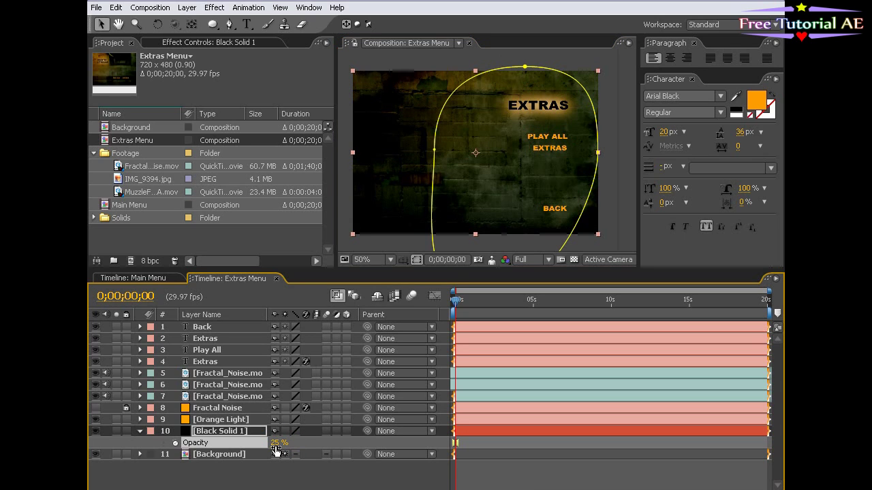
pyautogui.write('23')
pyautogui.press('Return')
pyautogui.click(477, 480)
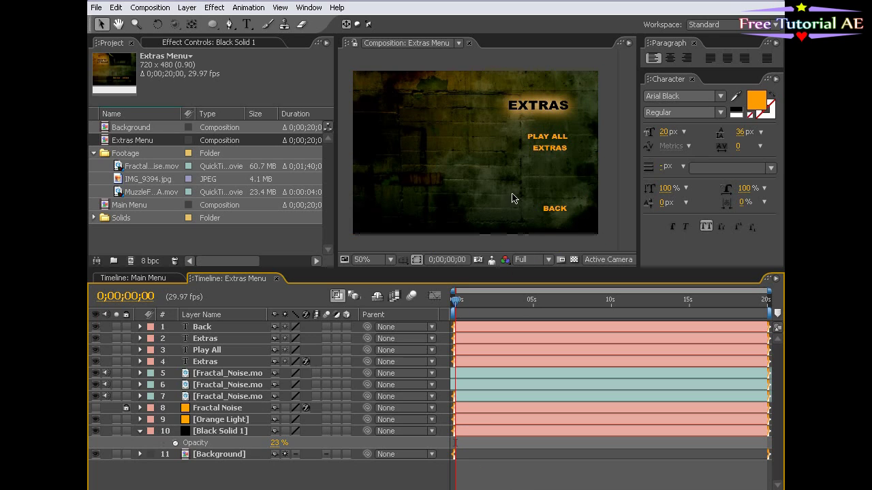
pyautogui.press('`')
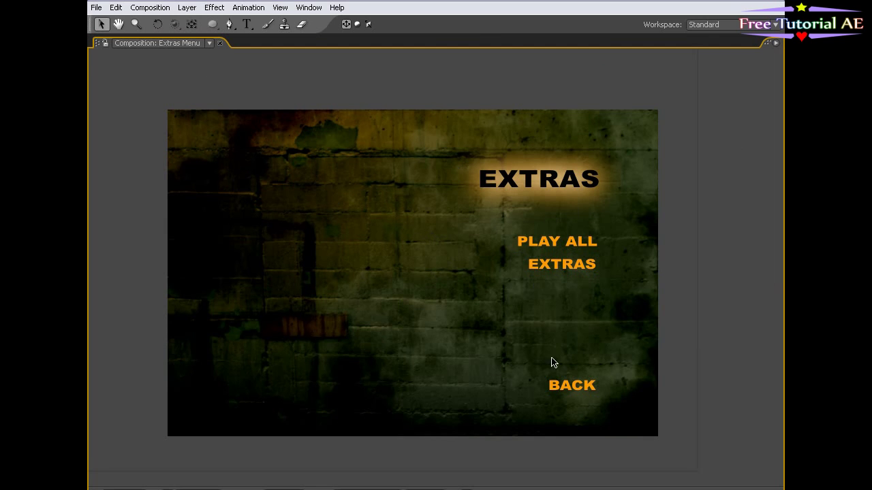
pyautogui.press('`')
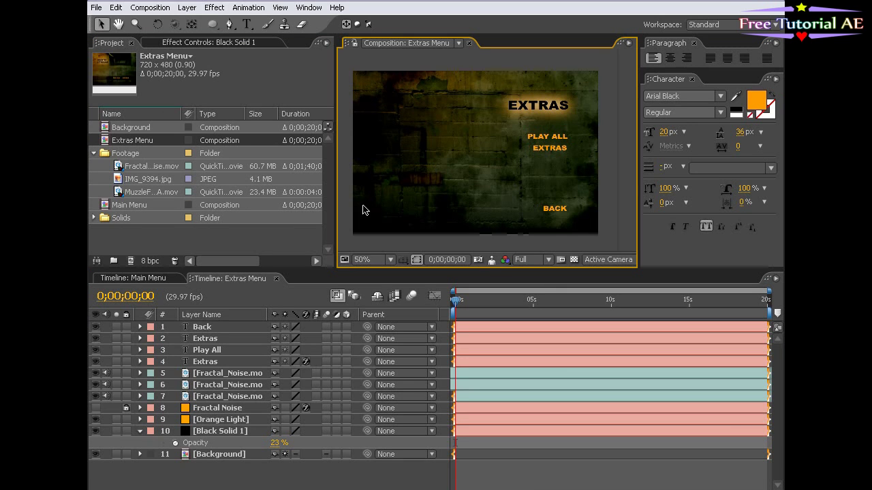
# Step: Raise the Glow Intensity on the large EXTRAS title layer to 4.6
pyautogui.click(206, 339)
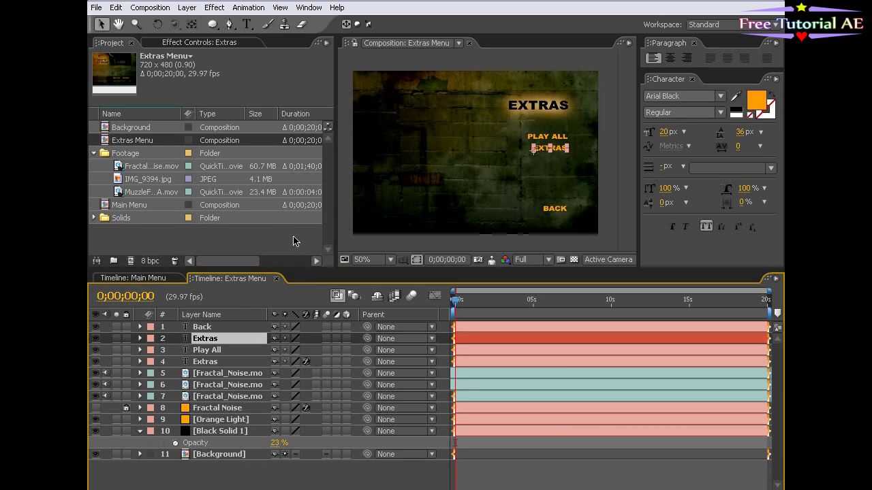
pyautogui.click(204, 43)
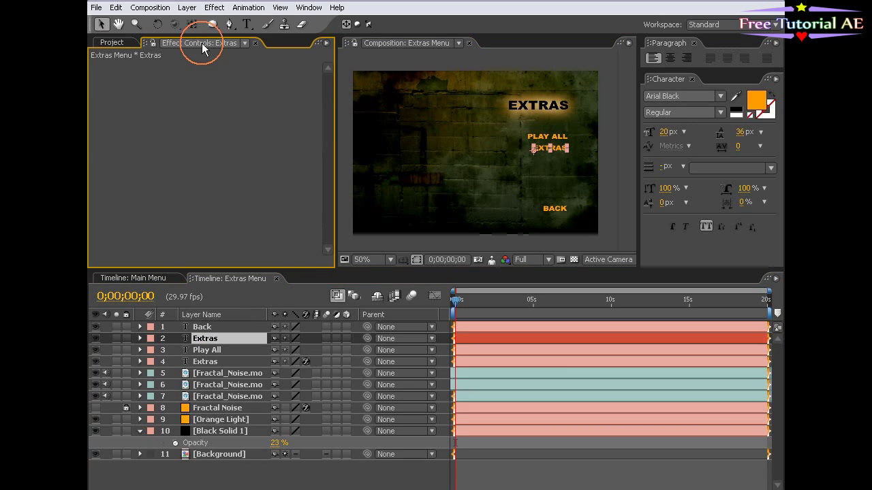
pyautogui.click(208, 362)
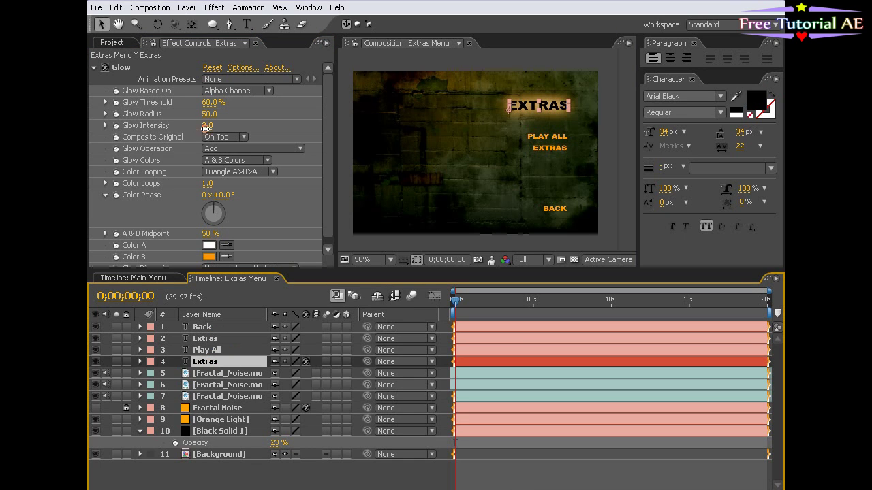
pyautogui.moveTo(207, 125); pyautogui.dragTo(299, 129)
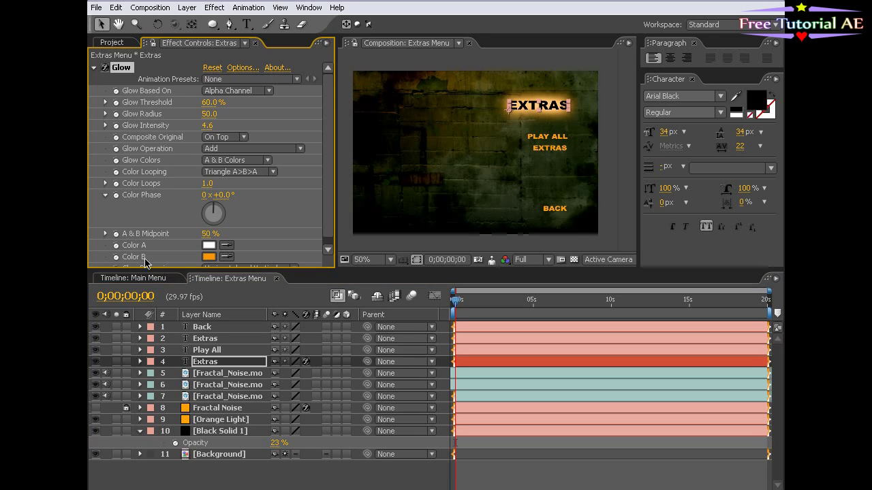
# Step: Compare the DEATH STREAK title's glow in Main Menu with the EXTRAS title's glow in Extras Menu
pyautogui.click(151, 278)
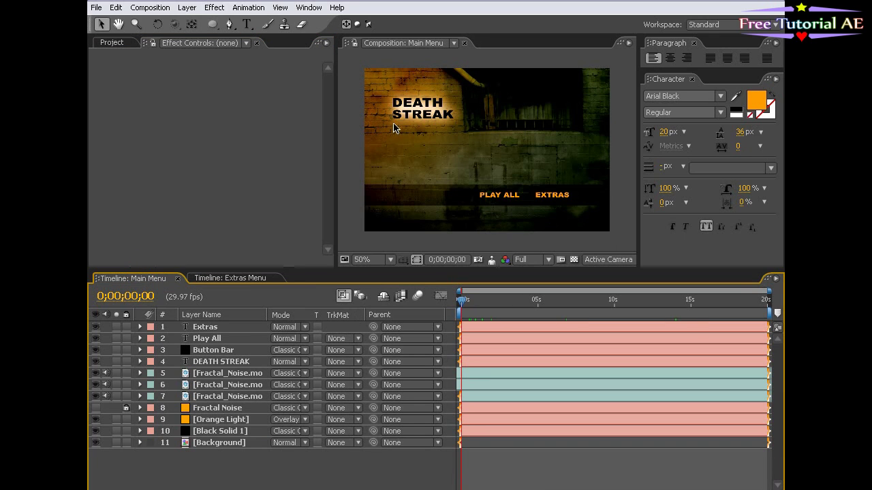
pyautogui.scroll(1, 427, 114)
pyautogui.press('space')
pyautogui.moveTo(426, 122); pyautogui.dragTo(509, 203)
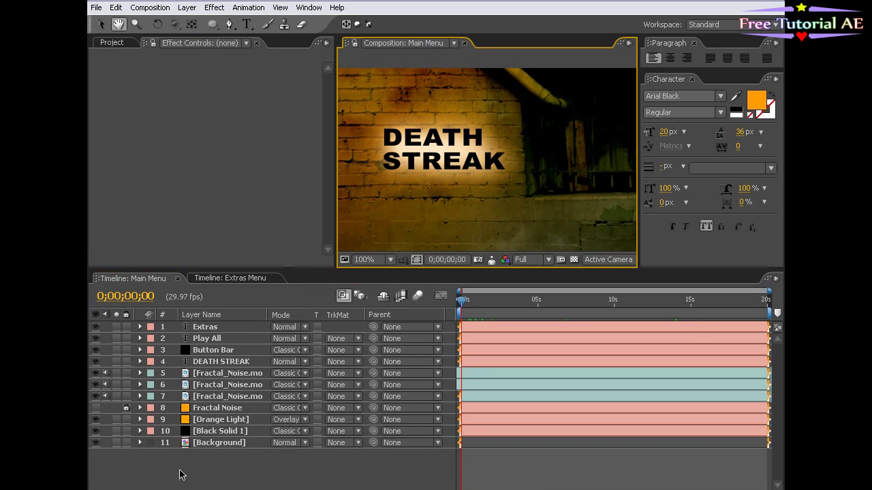
pyautogui.click(231, 278)
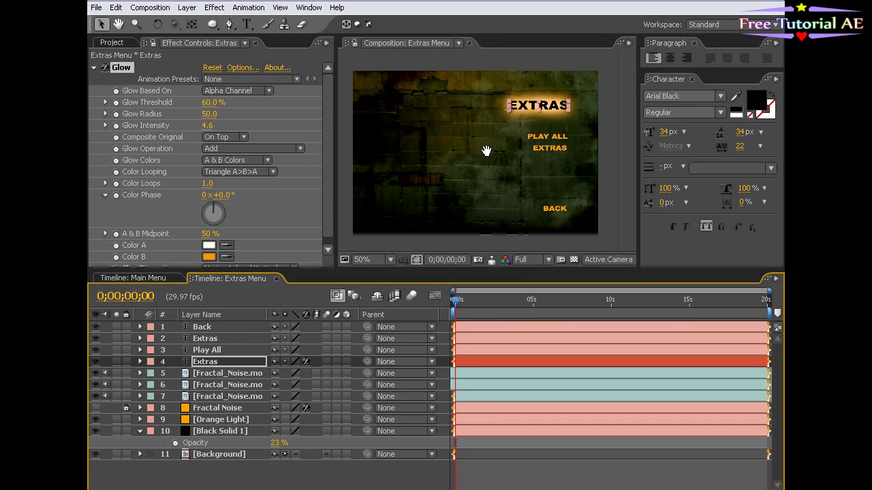
pyautogui.scroll(1, 487, 149)
pyautogui.press('space')
pyautogui.moveTo(509, 148); pyautogui.dragTo(543, 140)
pyautogui.scroll(-1, 481, 128)
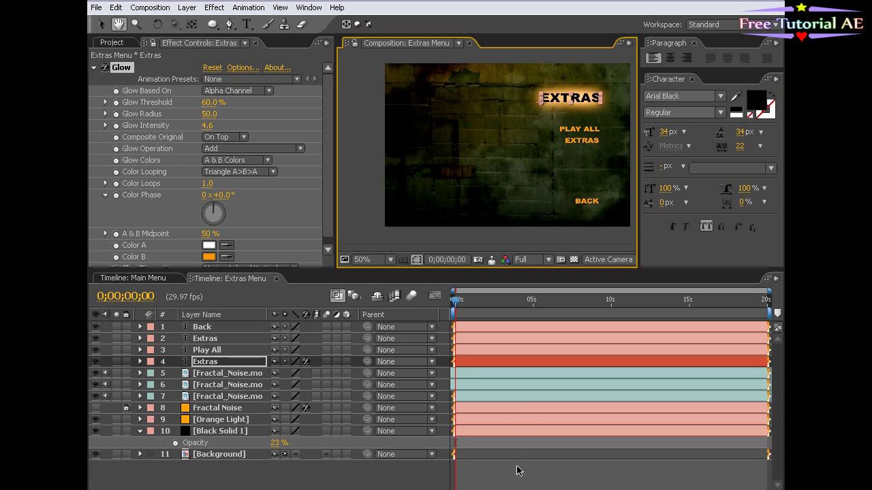
# Step: Create a new project folder named Menus at the root of the project
pyautogui.click(521, 470)
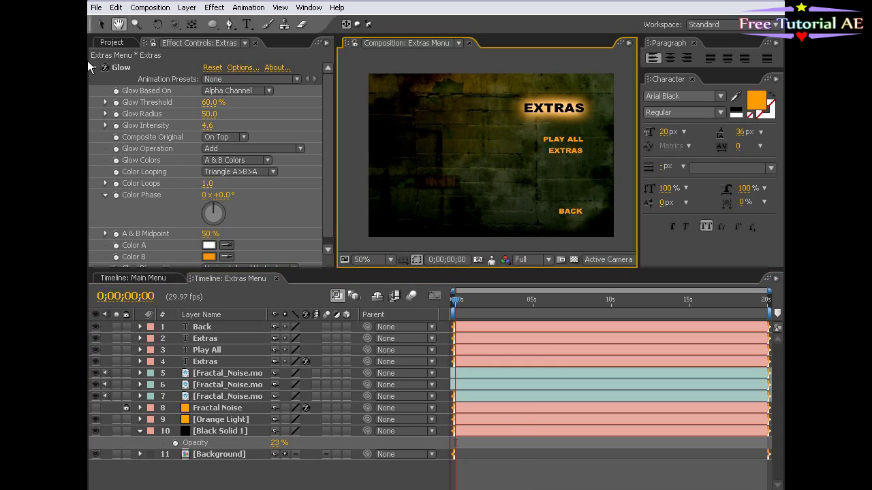
pyautogui.click(121, 43)
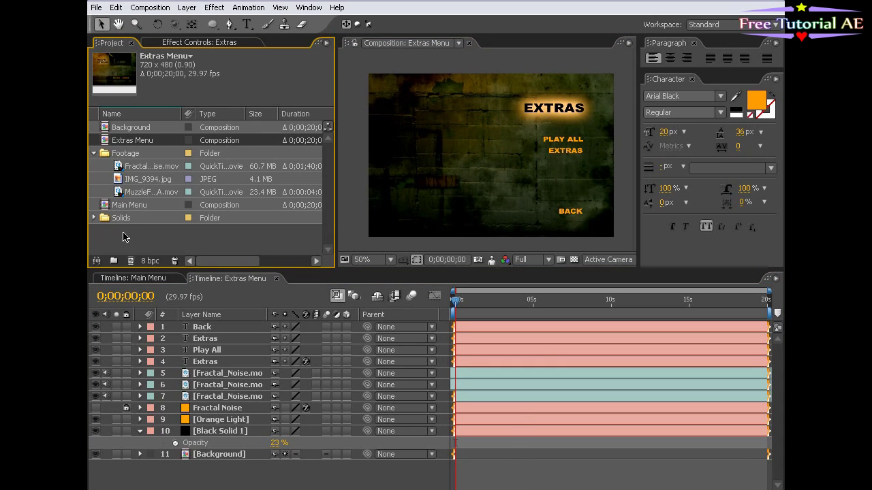
pyautogui.click(122, 236)
pyautogui.moveTo(117, 267); pyautogui.dragTo(117, 311)
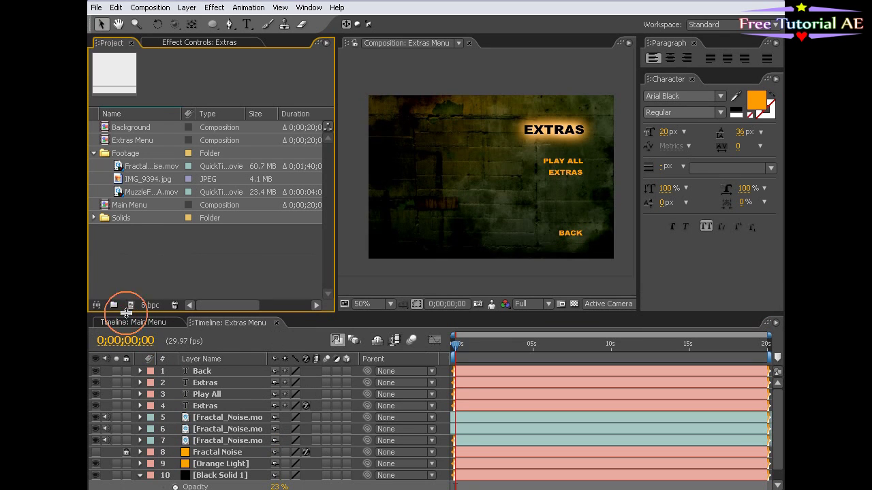
pyautogui.click(114, 305)
pyautogui.write('Menu')
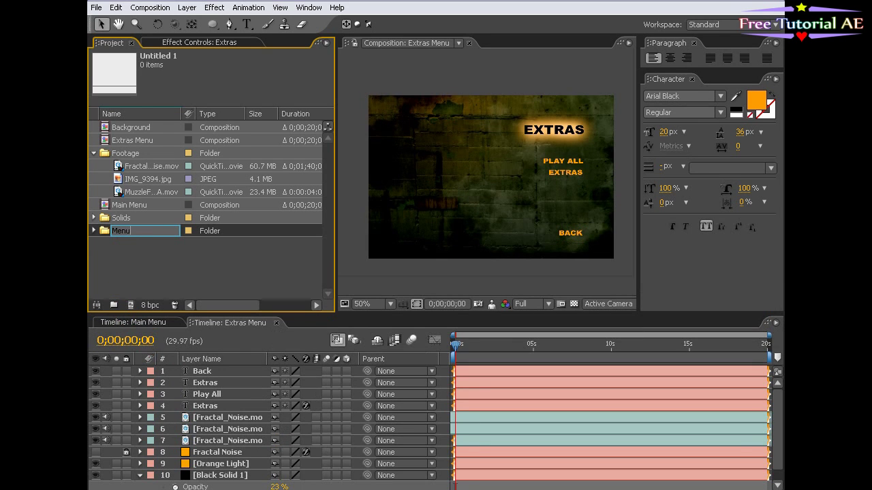
pyautogui.write('s')
pyautogui.press('Return')
# Step: Move the Main Menu and Extras Menu compositions into the Menus folder, and the Background composition into the Footage folder
pyautogui.moveTo(133, 204); pyautogui.dragTo(128, 218)
pyautogui.click(132, 140)
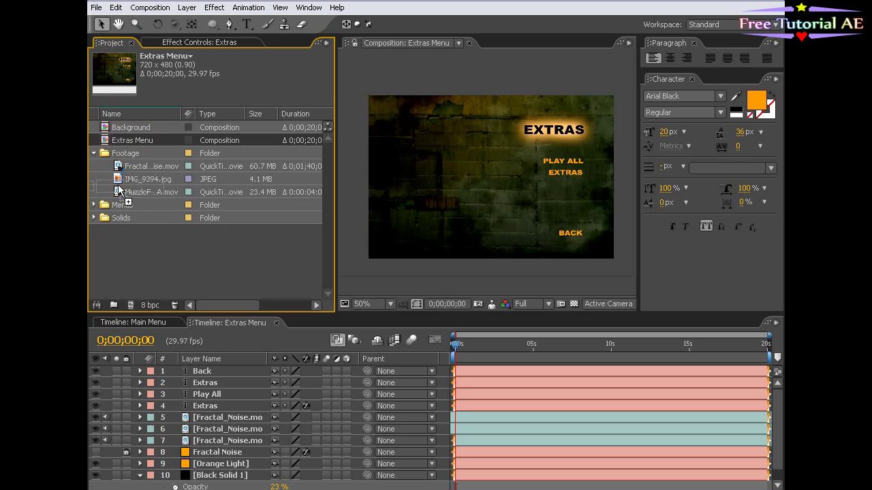
pyautogui.moveTo(132, 140); pyautogui.dragTo(117, 206)
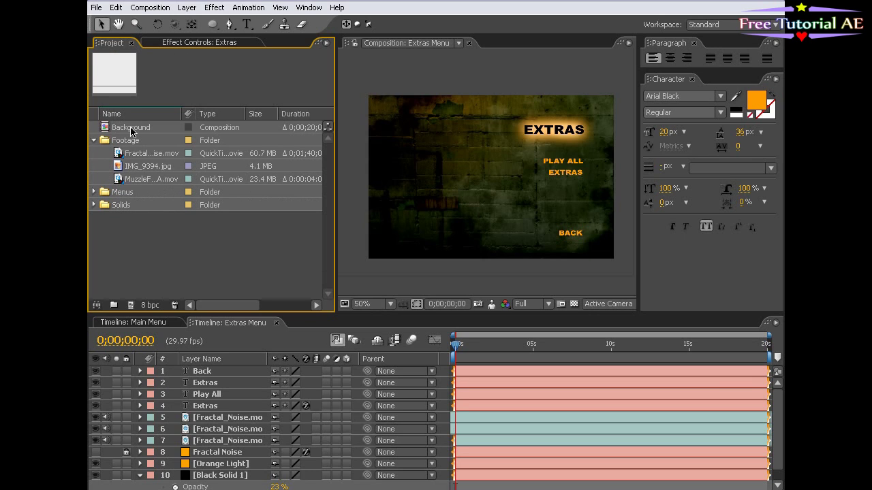
pyautogui.moveTo(119, 131); pyautogui.dragTo(126, 143)
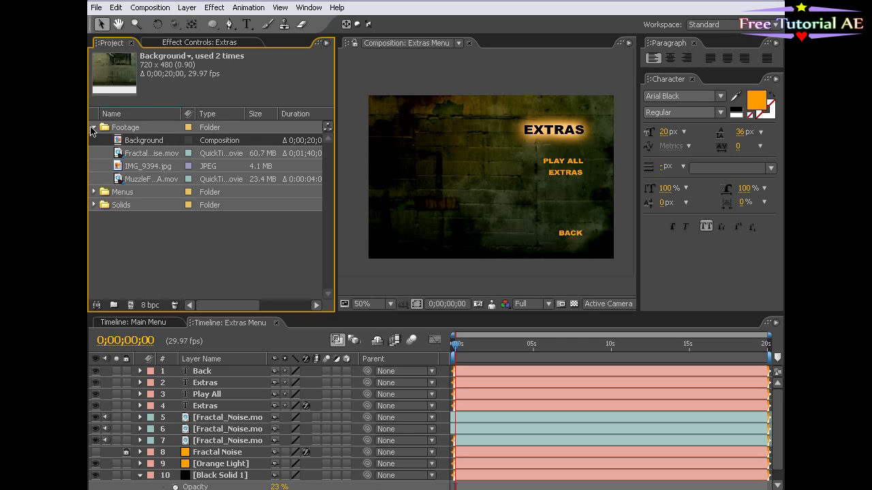
pyautogui.click(95, 193)
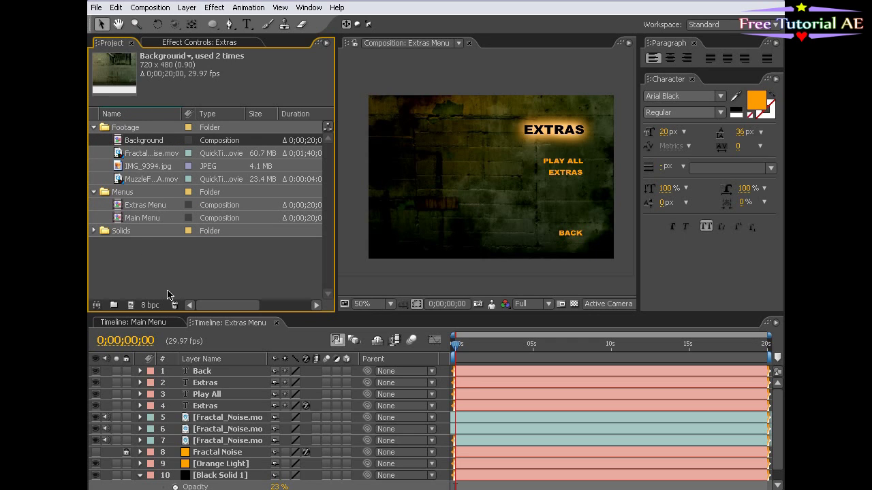
# Step: Compare the layouts of the Main Menu and Extras Menu compositions by switching between them
pyautogui.click(157, 325)
pyautogui.moveTo(418, 198); pyautogui.dragTo(414, 167)
pyautogui.click(227, 323)
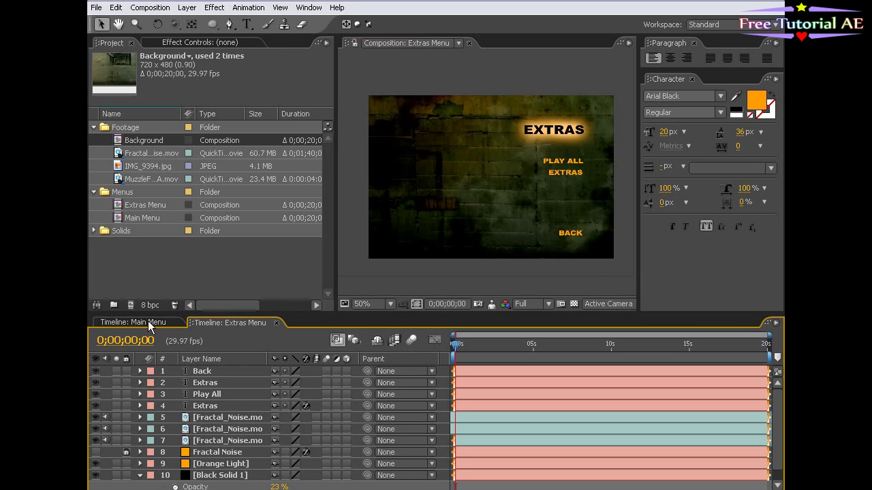
pyautogui.click(150, 324)
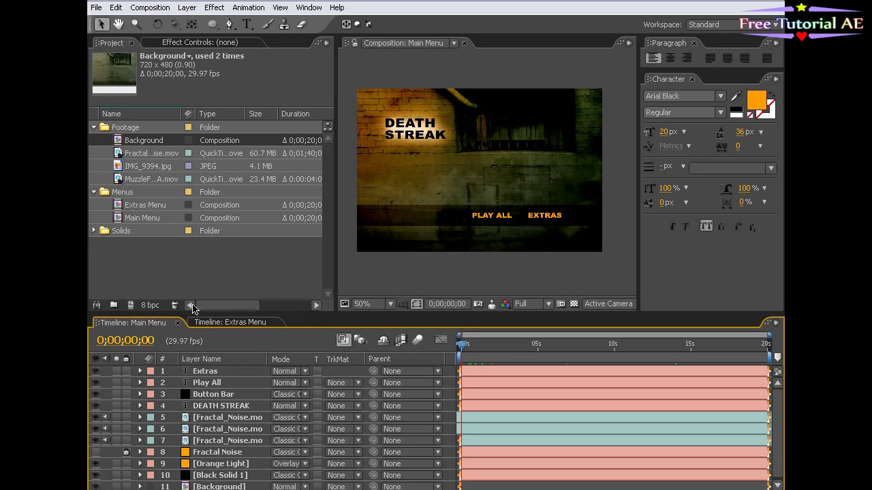
pyautogui.click(218, 325)
pyautogui.click(167, 324)
pyautogui.click(210, 325)
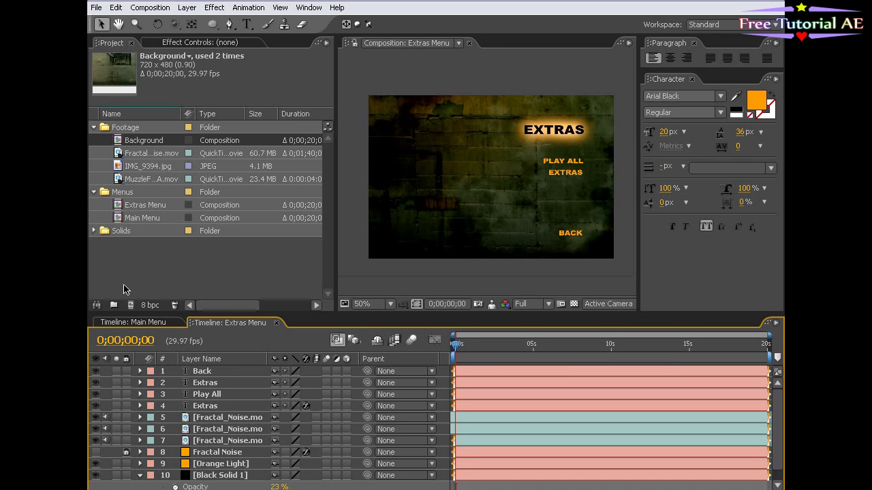
pyautogui.click(125, 323)
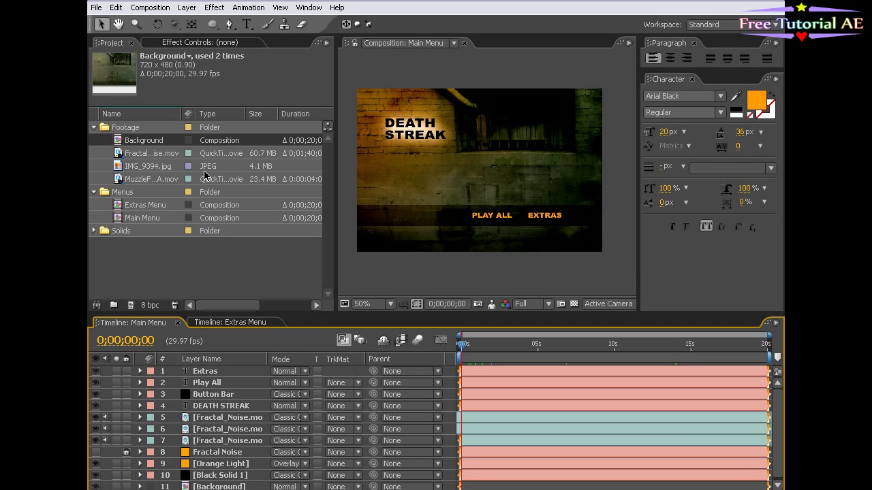
# Step: Create a new NTSC DV composition named Transition, 720 x 480 and 0;00;20;00 long
pyautogui.click(149, 7)
pyautogui.click(154, 19)
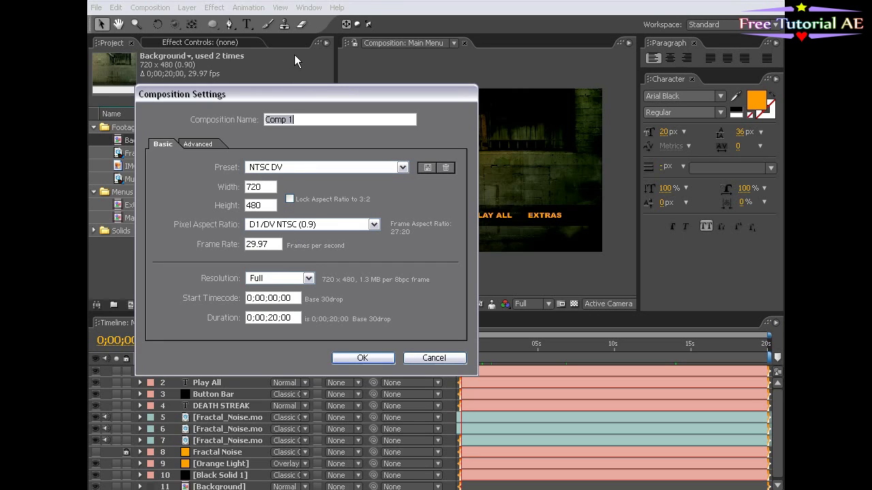
pyautogui.write('Transition')
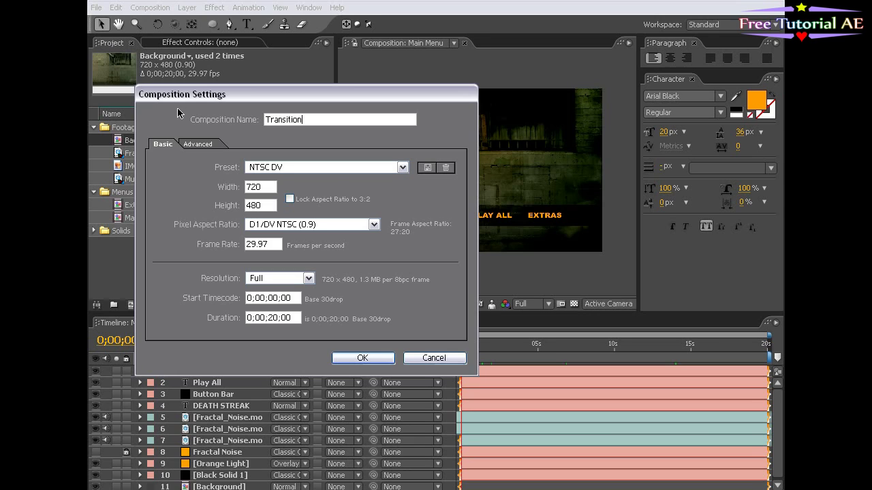
pyautogui.press('Return')
# Step: Add the Extras Menu and Main Menu compositions as layers in Transition, with Extras Menu above Main Menu
pyautogui.click(461, 188)
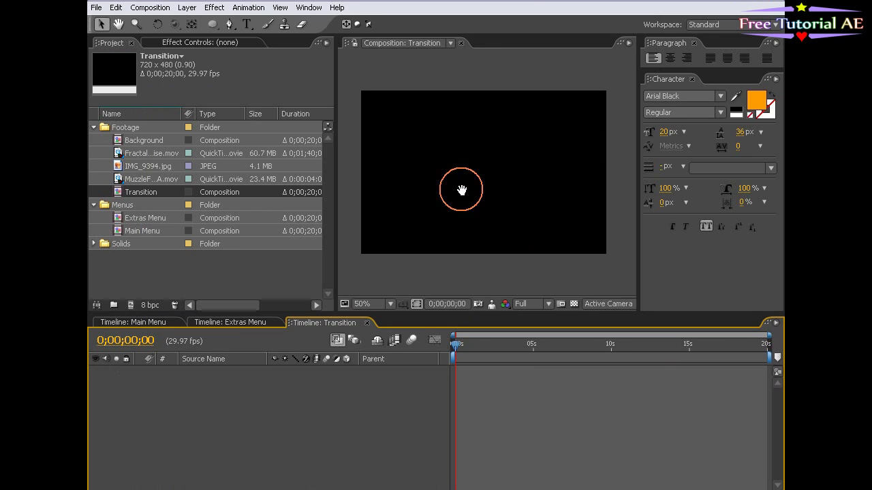
pyautogui.press('h')
pyautogui.click(142, 220)
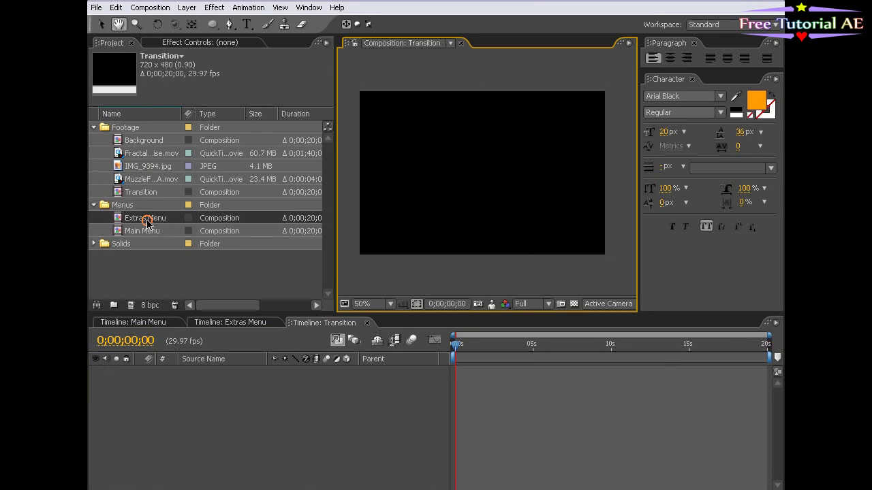
pyautogui.press('v')
pyautogui.keyDown('shift'); pyautogui.click(133, 235); pyautogui.keyUp('shift')
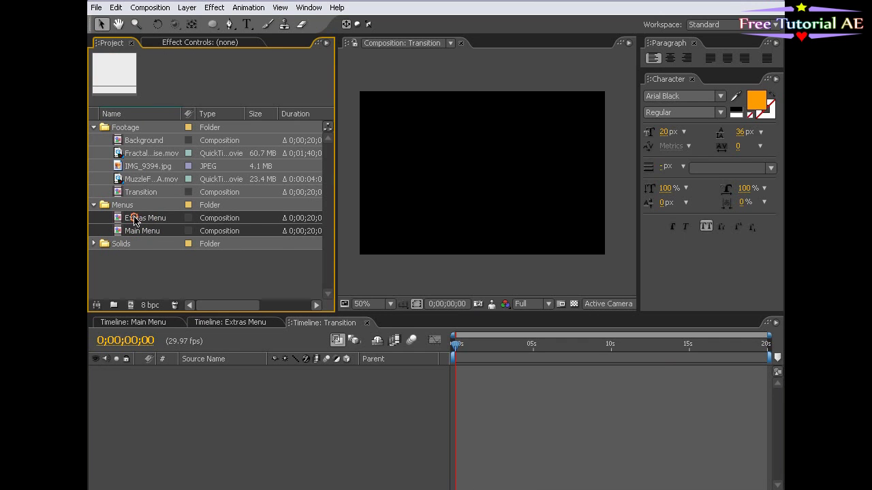
pyautogui.moveTo(135, 219); pyautogui.dragTo(505, 408)
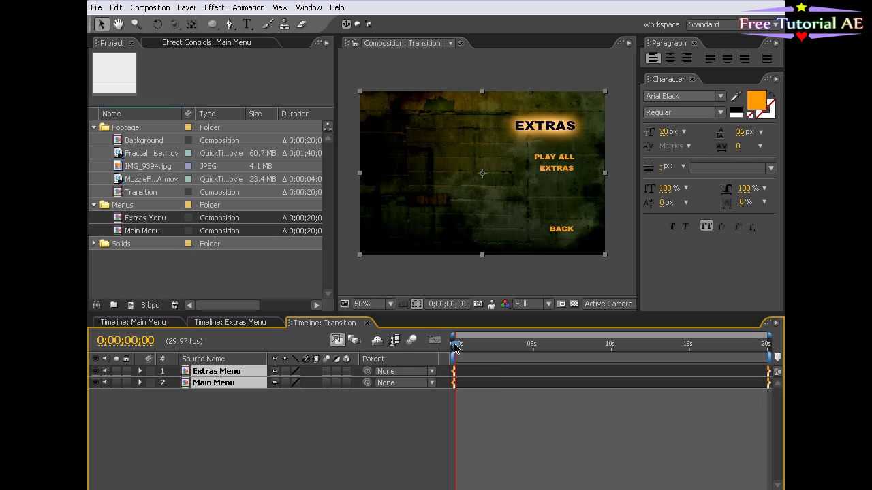
pyautogui.click(467, 409)
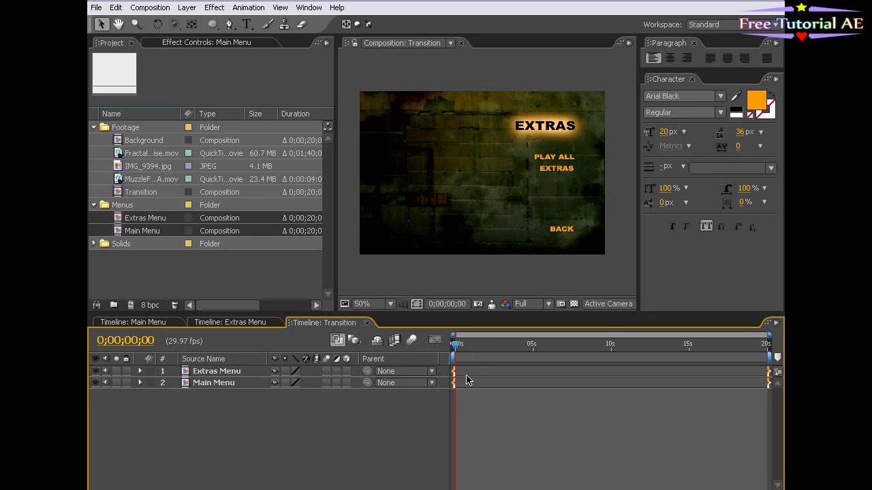
# Step: Move the Extras Menu layer in Transition so that it starts at 0;00;05;00
pyautogui.press('=')
pyautogui.click(477, 346)
pyautogui.press('=')
pyautogui.press('-')
pyautogui.press('-')
pyautogui.moveTo(479, 348); pyautogui.dragTo(559, 357)
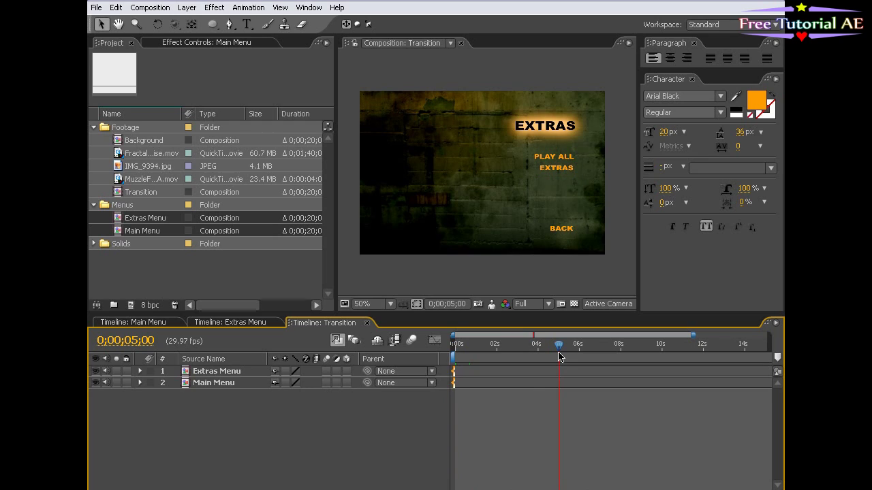
pyautogui.press('-')
pyautogui.click(530, 372)
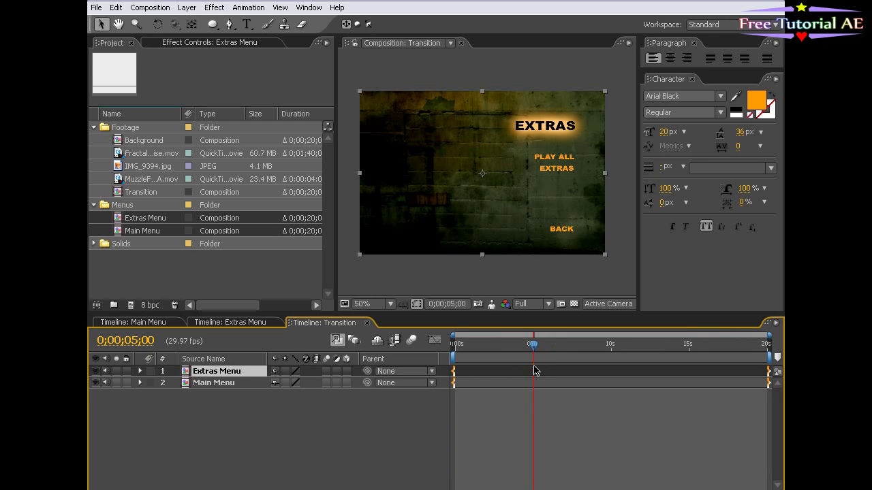
pyautogui.press('[')
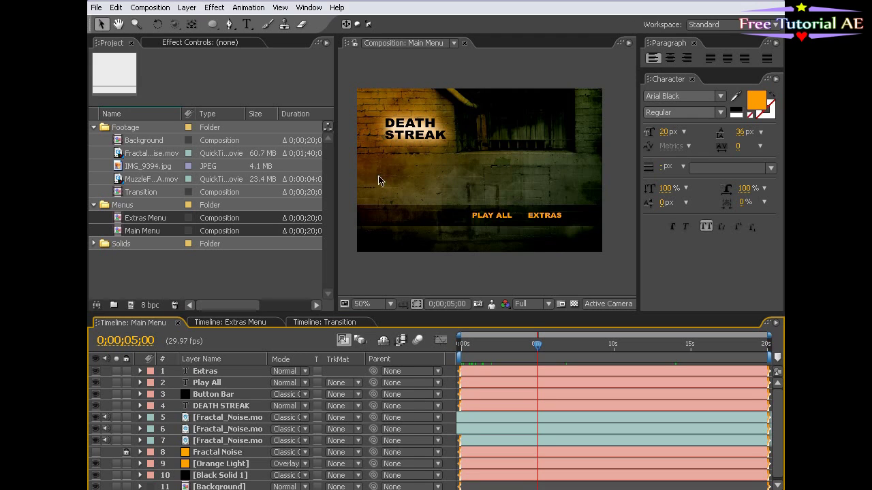
# Step: Compare Main Menu at 0;00;05;00 with the first frame of Extras Menu, and return to the Transition composition
pyautogui.click(241, 320)
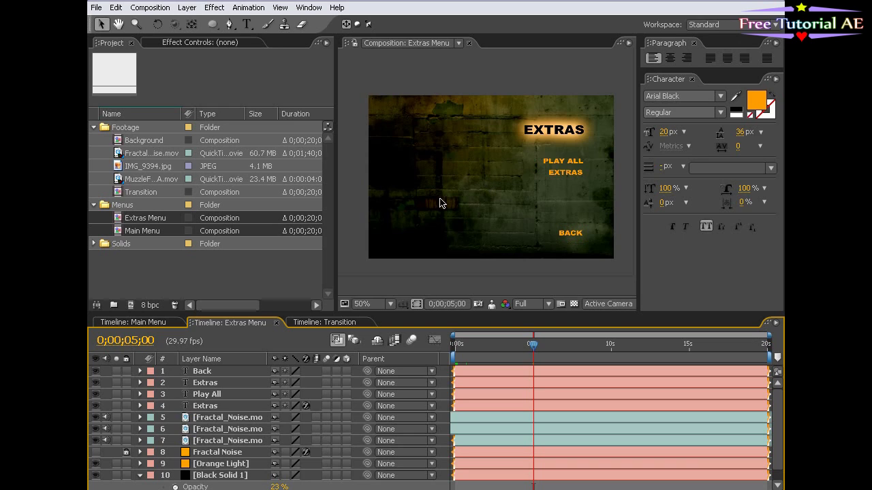
pyautogui.click(456, 345)
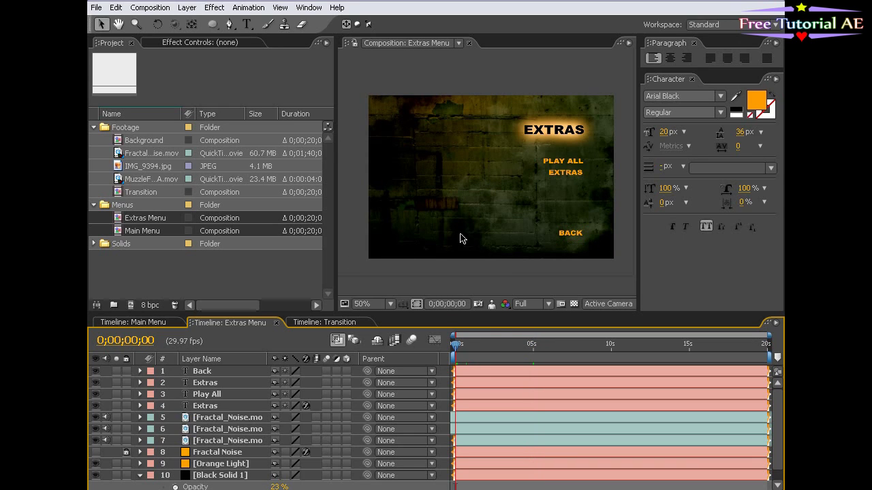
pyautogui.click(326, 323)
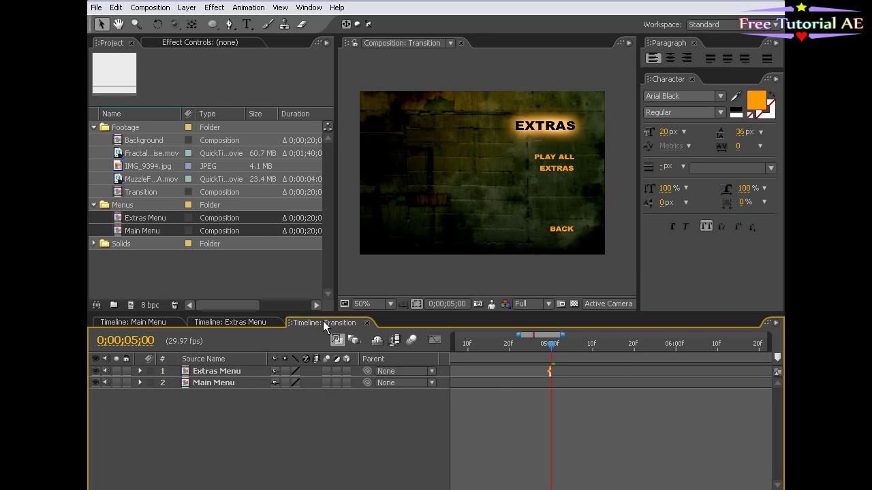
pyautogui.click(135, 322)
pyautogui.click(263, 323)
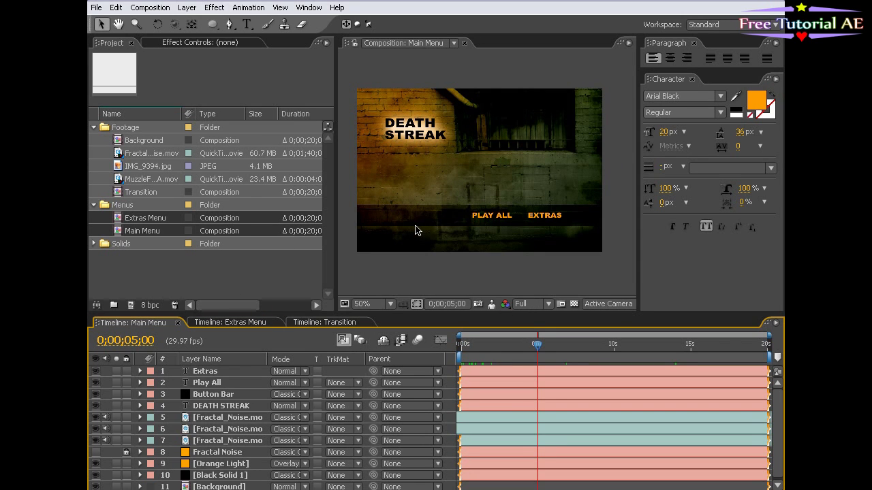
pyautogui.click(230, 323)
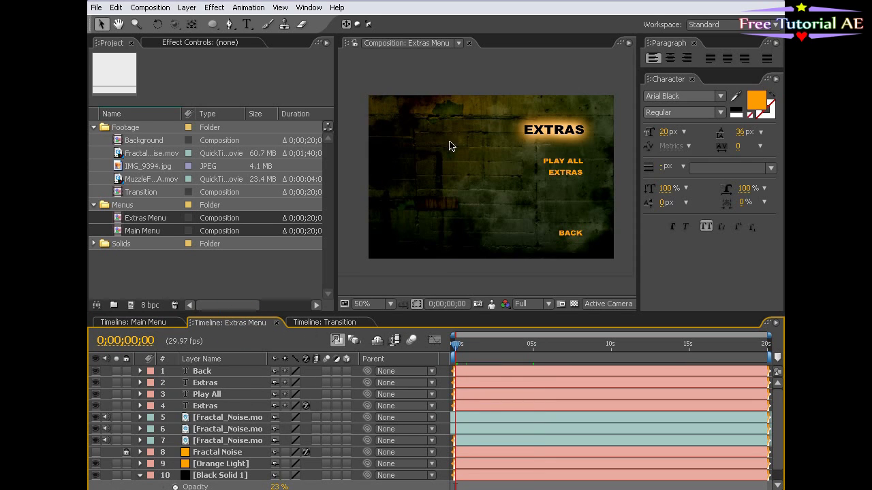
pyautogui.click(324, 322)
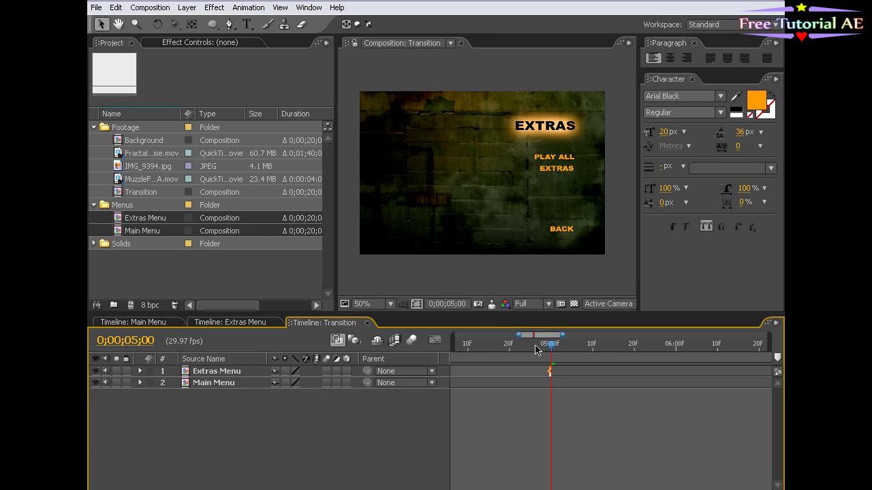
# Step: Slide the Extras Menu layer earlier in Transition, and return its start to 0;00;05;00
pyautogui.click(560, 372)
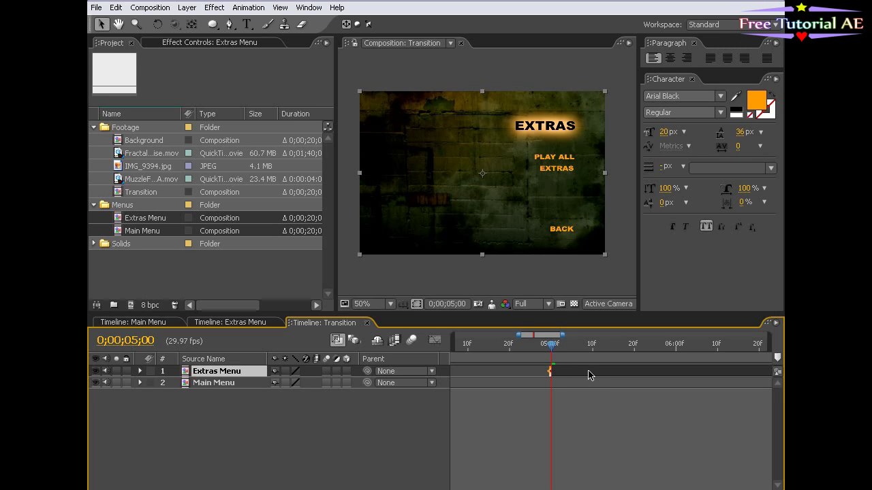
pyautogui.moveTo(592, 369); pyautogui.dragTo(530, 372)
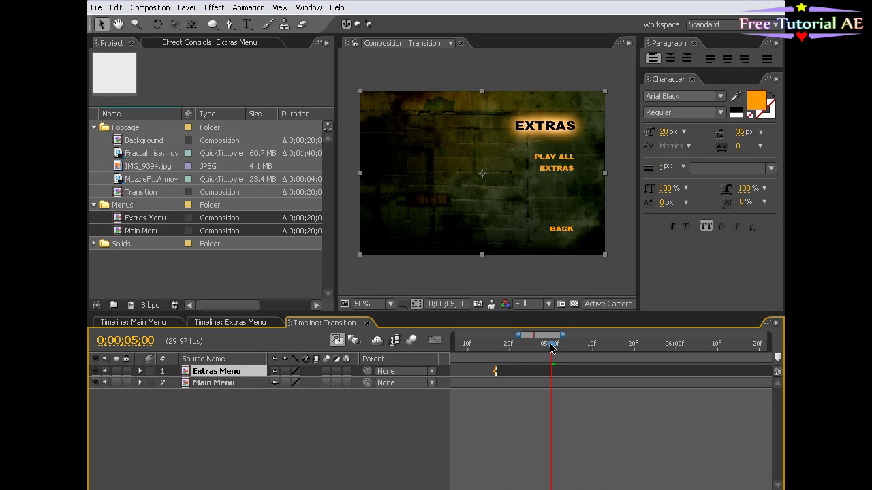
pyautogui.moveTo(500, 348); pyautogui.dragTo(550, 346)
pyautogui.press('[')
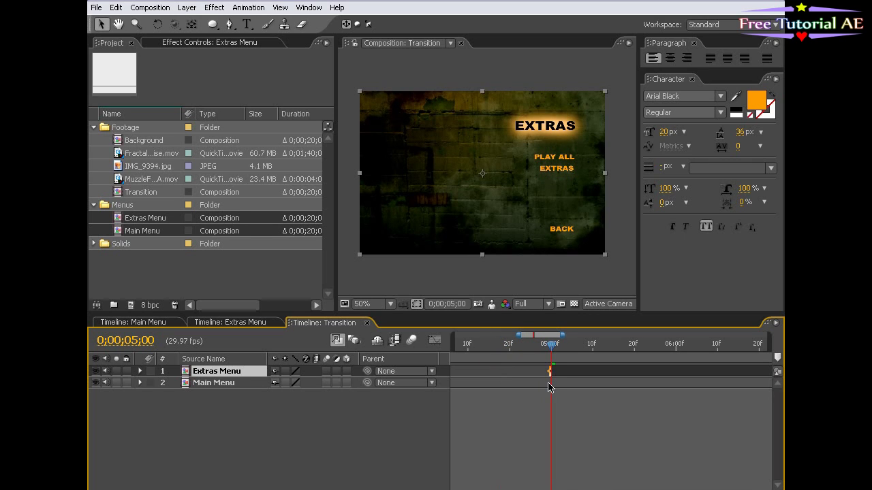
# Step: Apply Freeze Frame to the Extras Menu layer at its first frame, 0;00;05;00 in Transition
pyautogui.press('=')
pyautogui.press('=')
pyautogui.press('=')
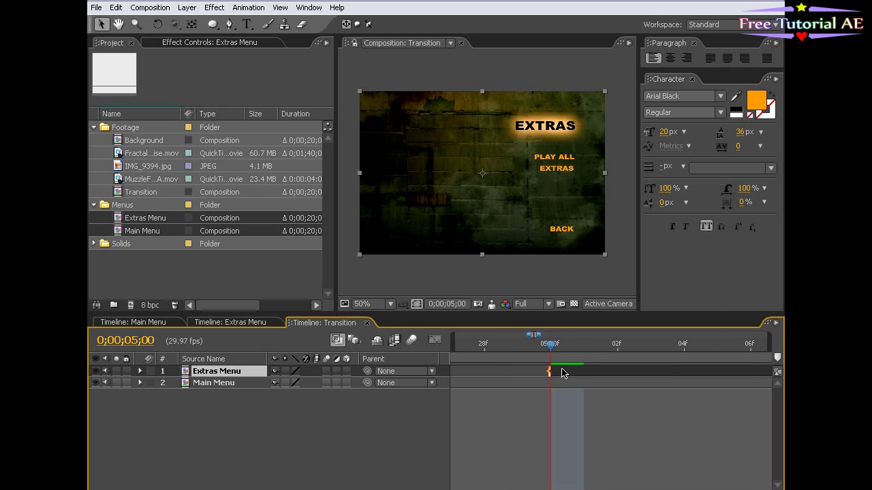
pyautogui.rightClick(562, 373)
pyautogui.click(595, 281)
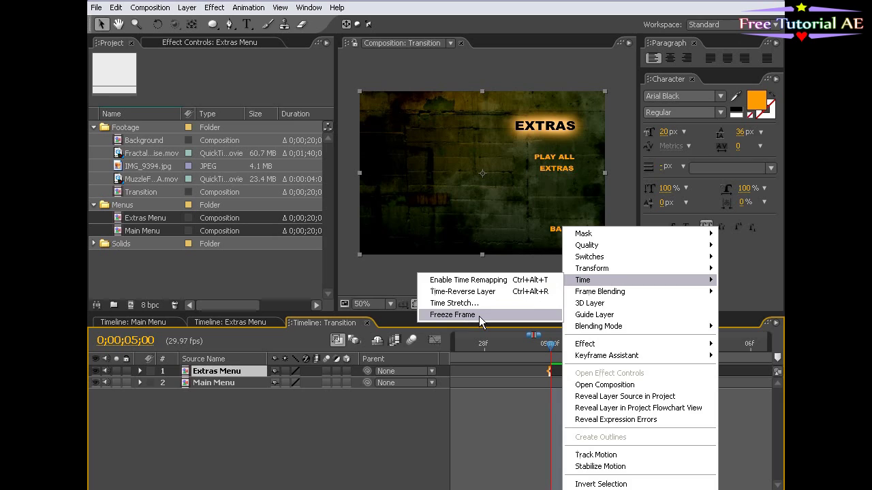
pyautogui.click(479, 316)
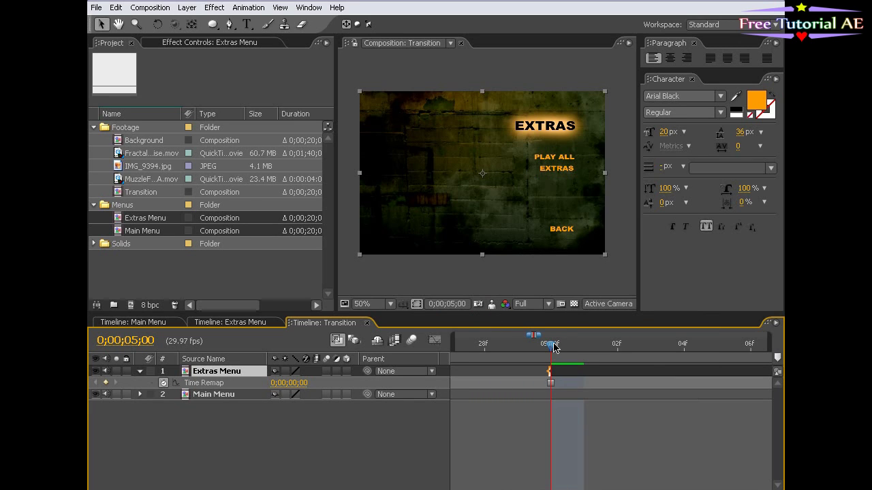
pyautogui.press('-')
pyautogui.press('-')
pyautogui.press('-')
pyautogui.press('-')
pyautogui.press('-')
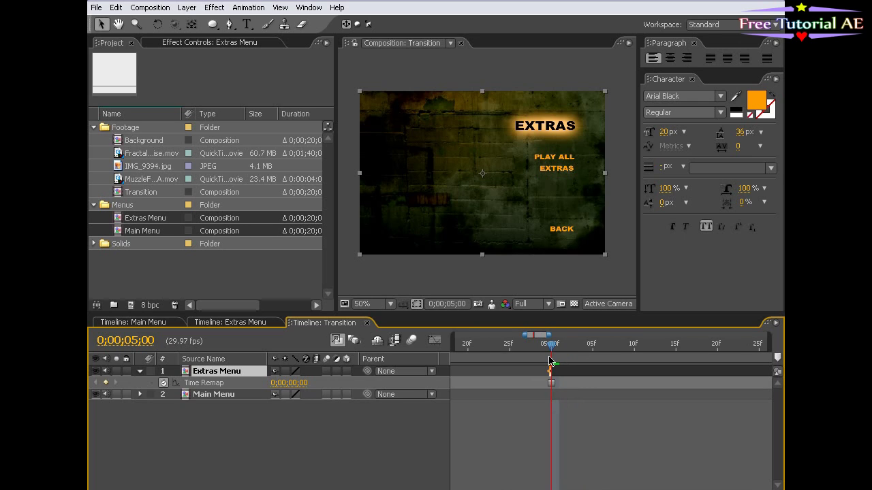
pyautogui.moveTo(551, 345)
pyautogui.mouseDown()
pyautogui.moveTo(624, 349)
pyautogui.moveTo(551, 357)
pyautogui.mouseUp()
pyautogui.press('=')
pyautogui.press('=')
pyautogui.press('=')
pyautogui.press('=')
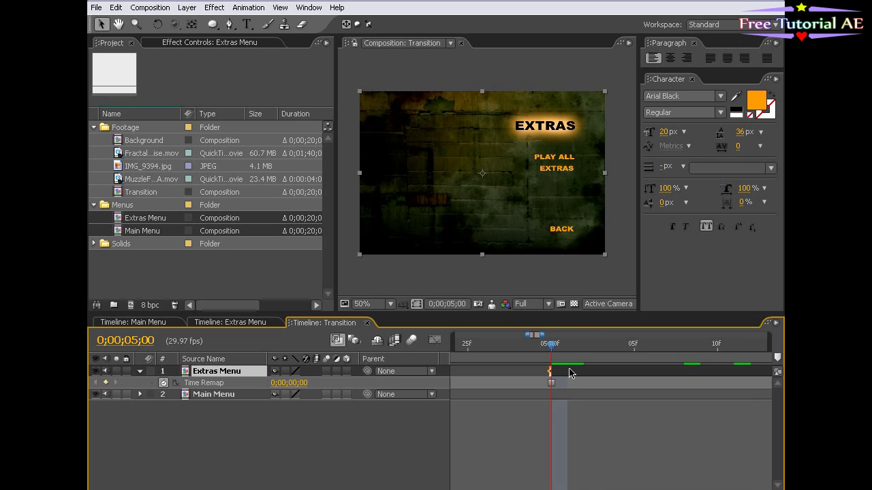
# Step: Apply Freeze Frame to the Main Menu layer at 0;00;00;00 in Transition
pyautogui.press('-')
pyautogui.press('-')
pyautogui.press('-')
pyautogui.press('-')
pyautogui.press('-')
pyautogui.press('-')
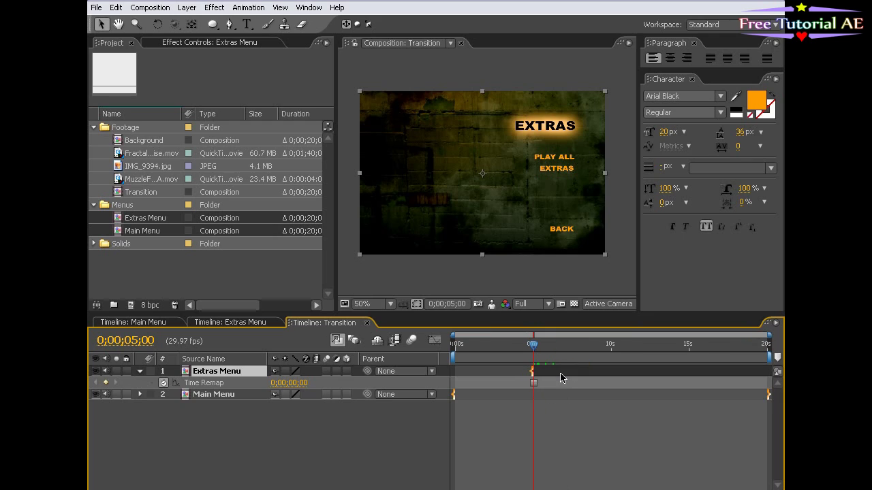
pyautogui.press('Home')
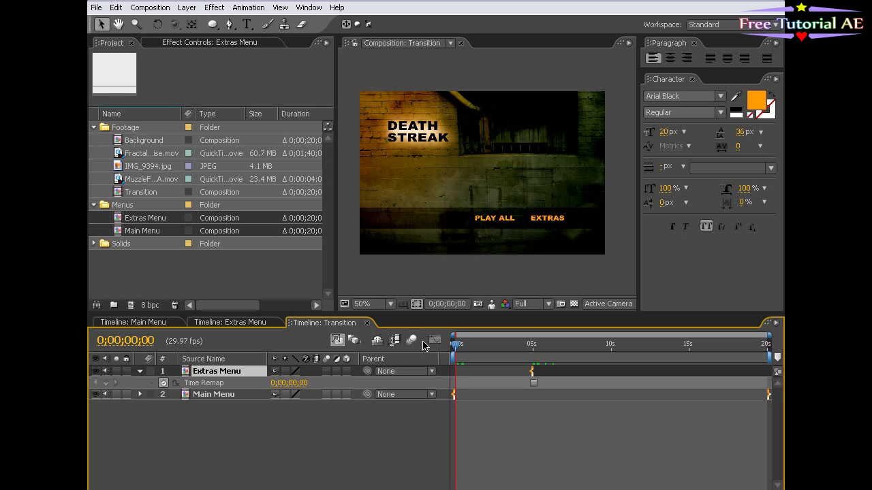
pyautogui.click(465, 394)
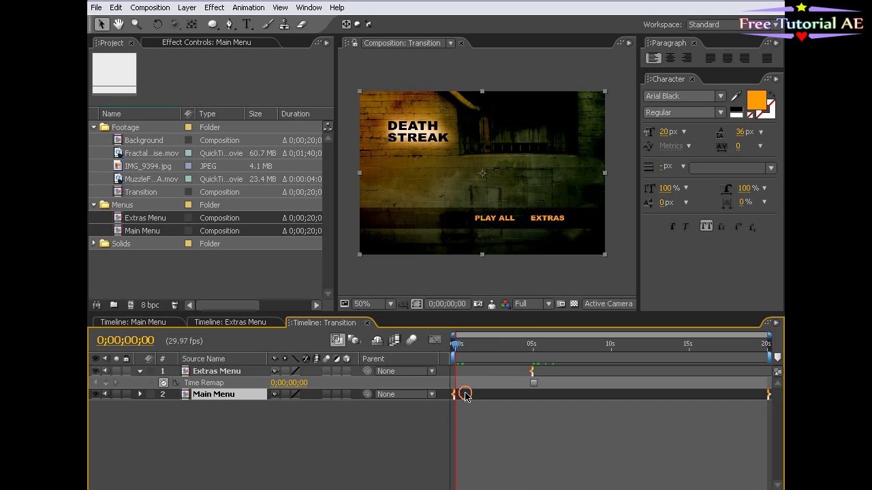
pyautogui.rightClick(465, 396)
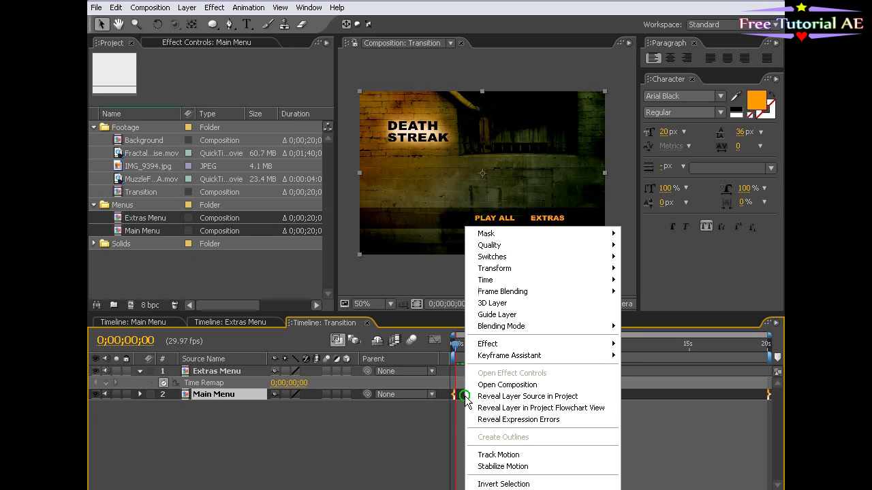
pyautogui.moveTo(511, 280)
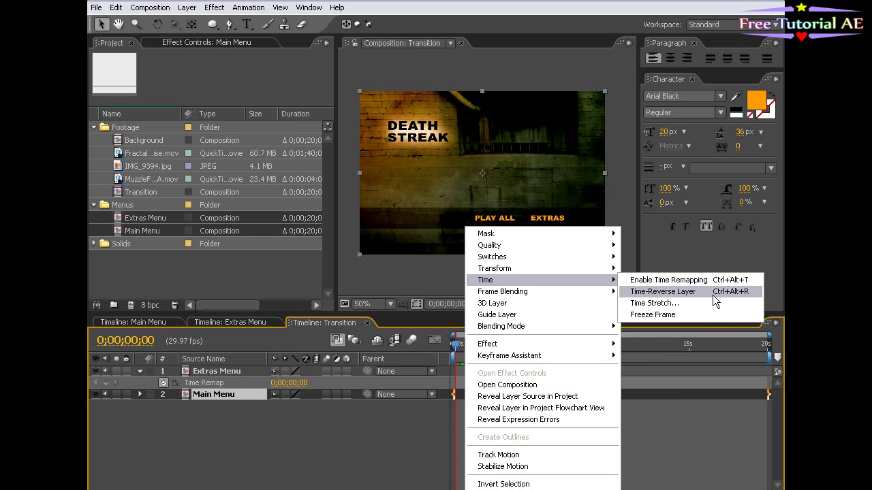
pyautogui.click(647, 315)
# Step: At 0;00;05;00 in Transition, lower the Extras Menu layer's opacity to 44% so that the Main Menu shows through
pyautogui.moveTo(490, 347)
pyautogui.mouseDown()
pyautogui.moveTo(543, 346)
pyautogui.moveTo(507, 350)
pyautogui.mouseUp()
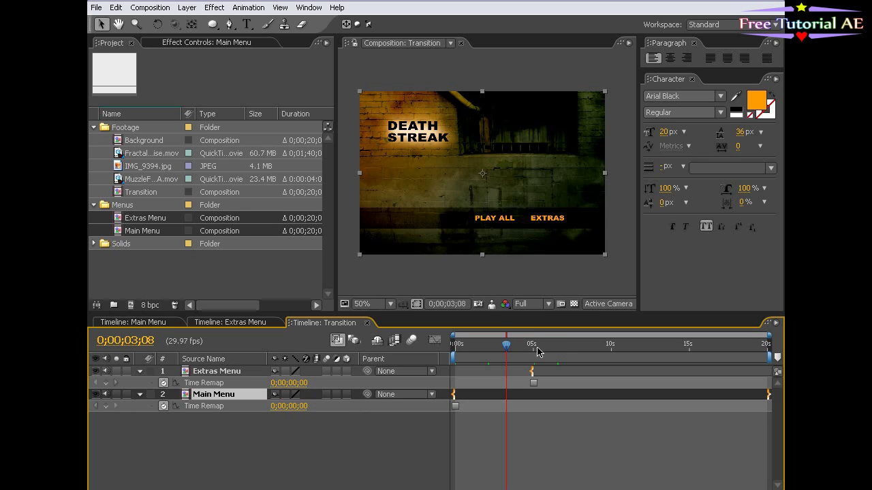
pyautogui.click(536, 350)
pyautogui.press('=')
pyautogui.press('=')
pyautogui.press('=')
pyautogui.press('=')
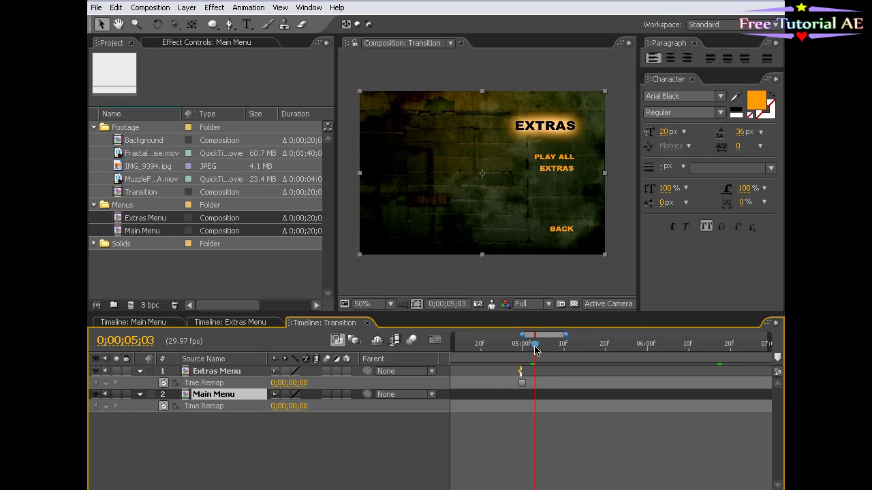
pyautogui.click(509, 346)
pyautogui.click(523, 372)
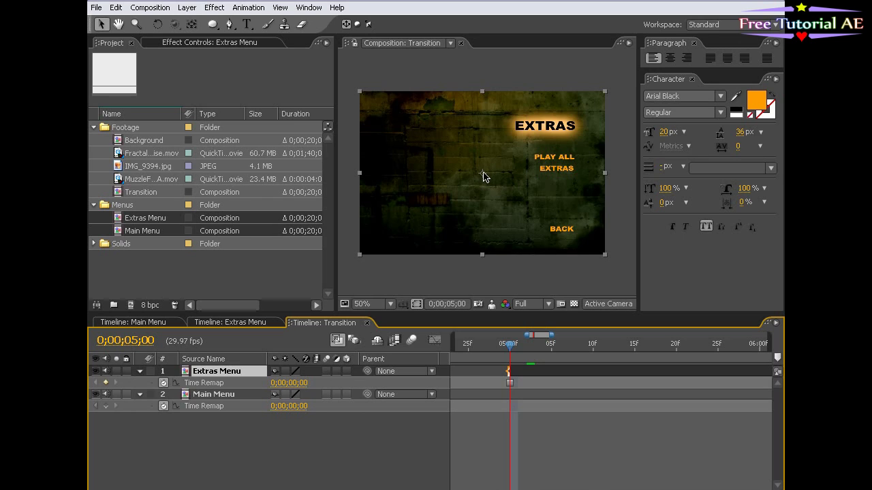
pyautogui.click(224, 459)
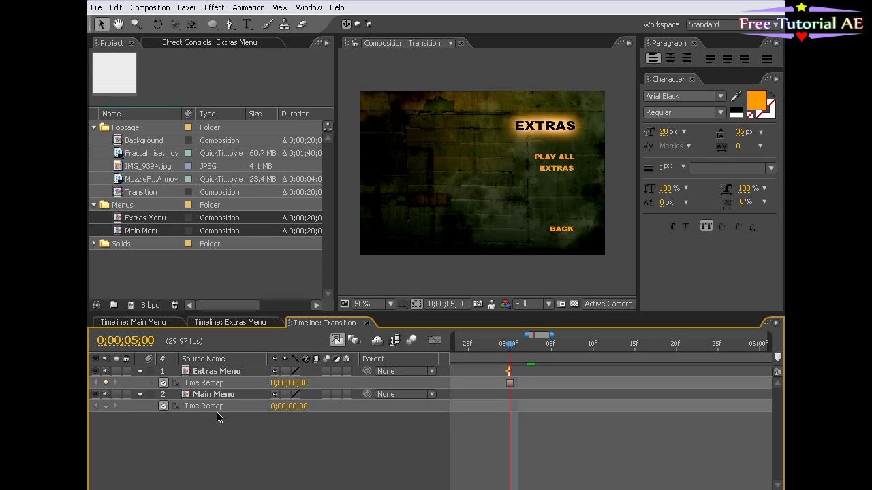
pyautogui.click(213, 373)
pyautogui.press('t')
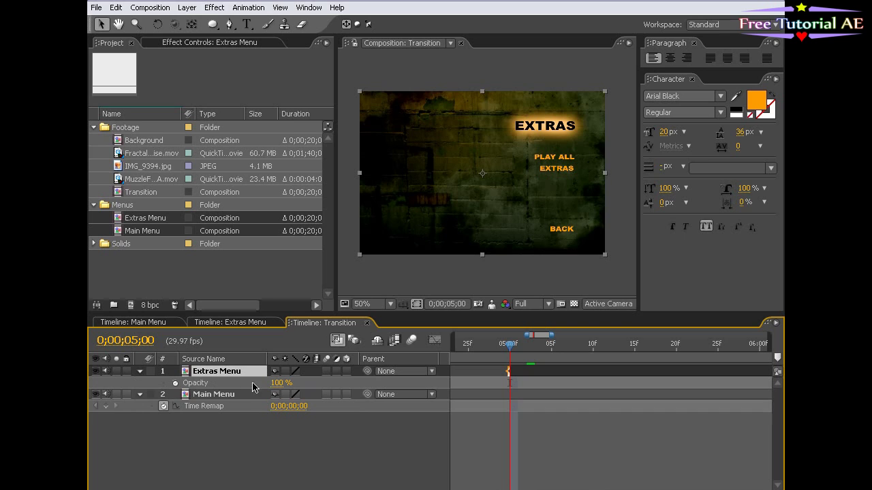
pyautogui.moveTo(270, 390); pyautogui.dragTo(239, 388)
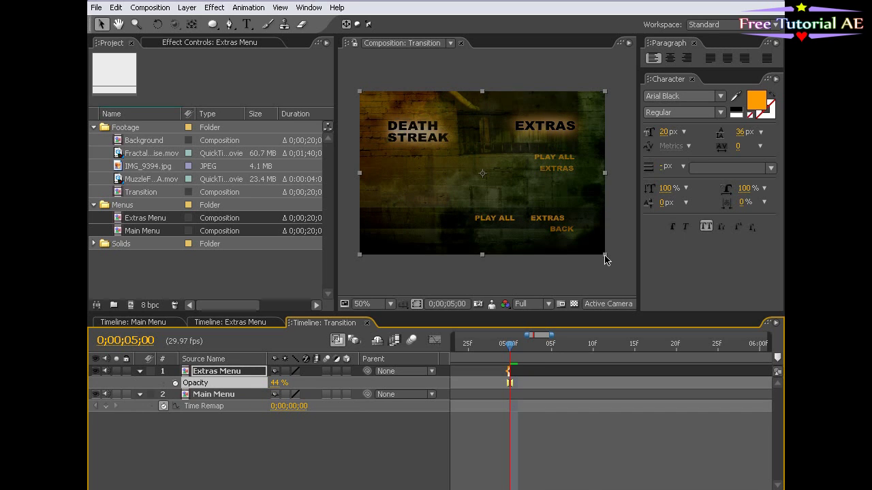
# Step: Try scaling the Extras Menu layer down to a small rectangle around its centre, and undo the scaling
pyautogui.moveTo(605, 254); pyautogui.dragTo(495, 193)
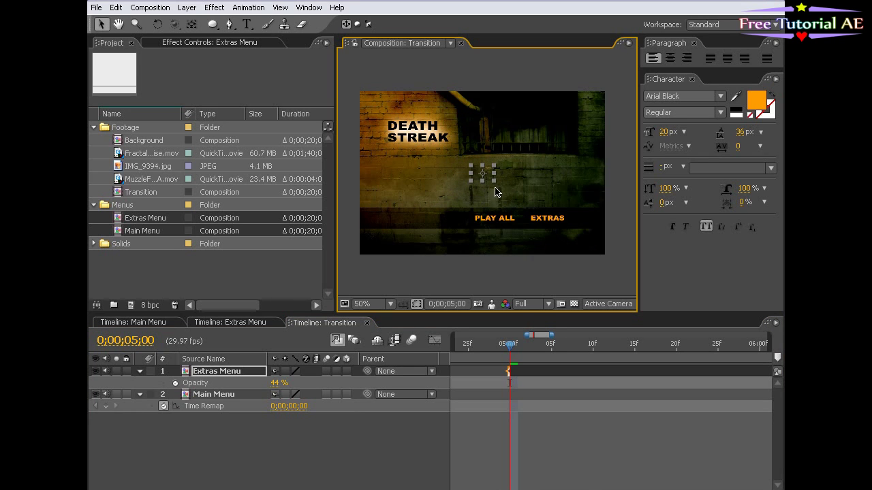
pyautogui.scroll(2, 507, 153)
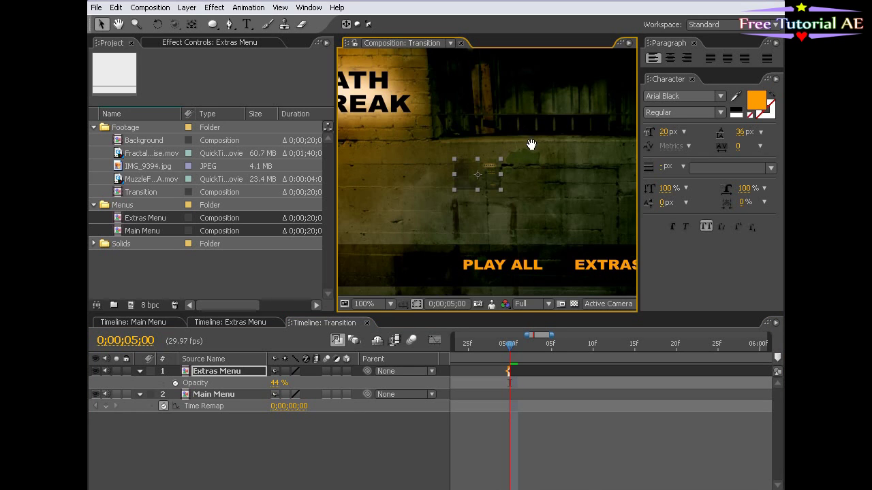
pyautogui.scroll(-2, 529, 146)
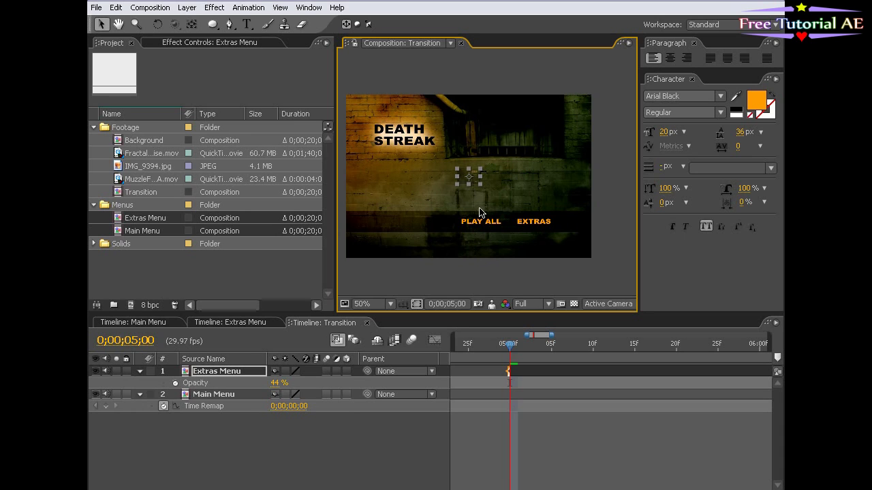
pyautogui.hotkey('ctrl', 'z')
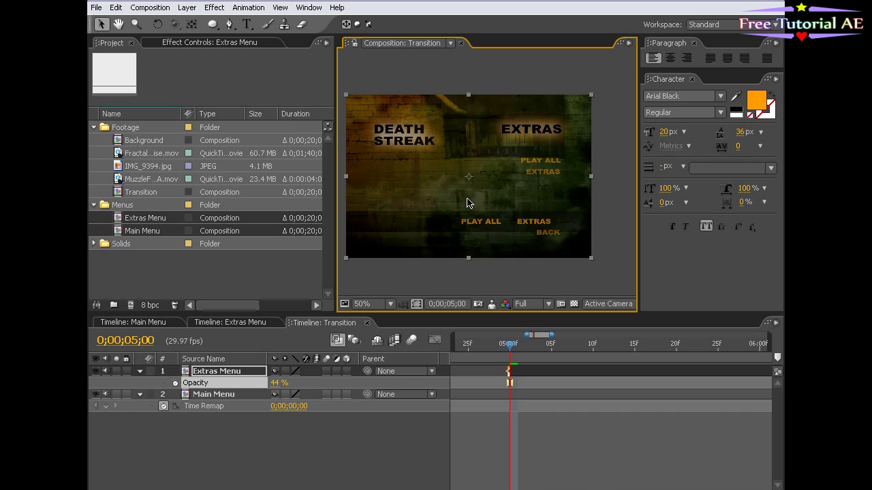
# Step: Move the Extras Menu layer's anchor point with the Pan Behind tool onto the dark crack in the wall, above and beside the frame's centre
pyautogui.scroll(2, 482, 187)
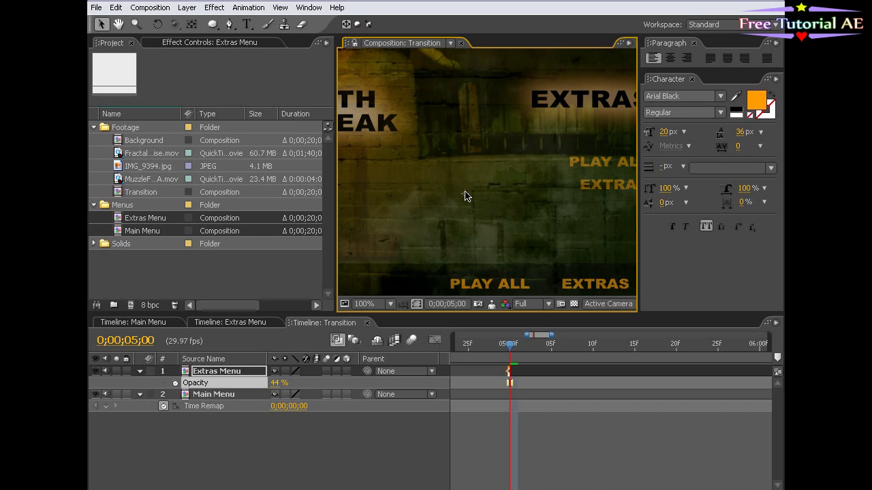
pyautogui.scroll(1, 499, 229)
pyautogui.scroll(-1, 498, 238)
pyautogui.press(',')
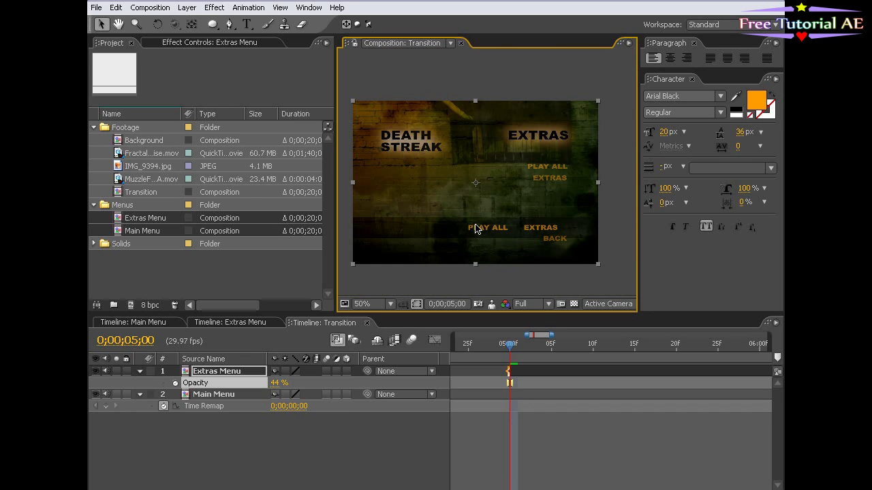
pyautogui.scroll(2, 468, 198)
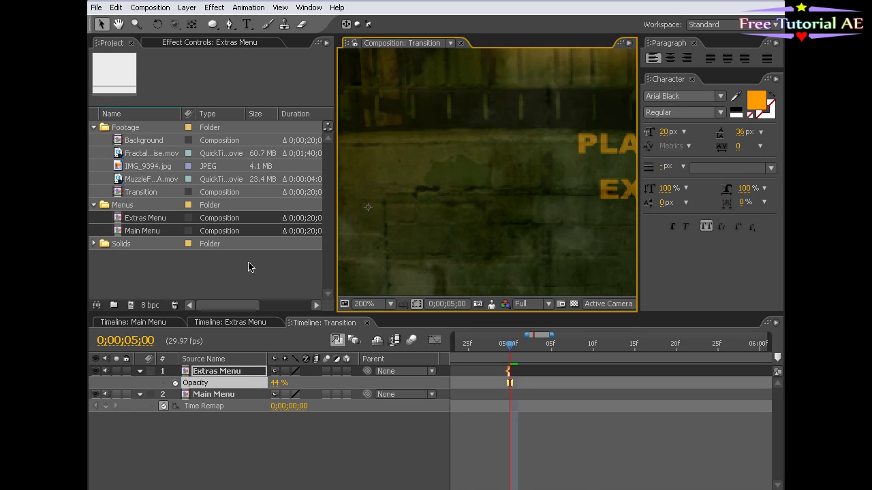
pyautogui.click(94, 372)
pyautogui.click(94, 373)
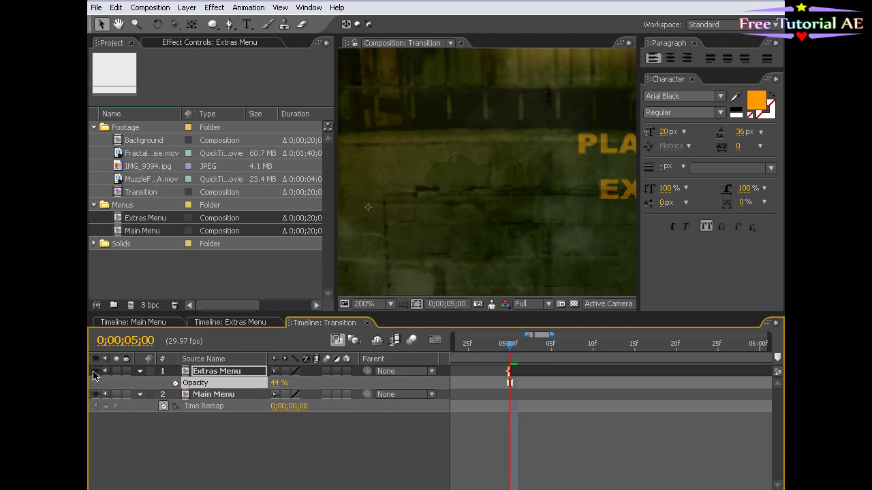
pyautogui.click(192, 25)
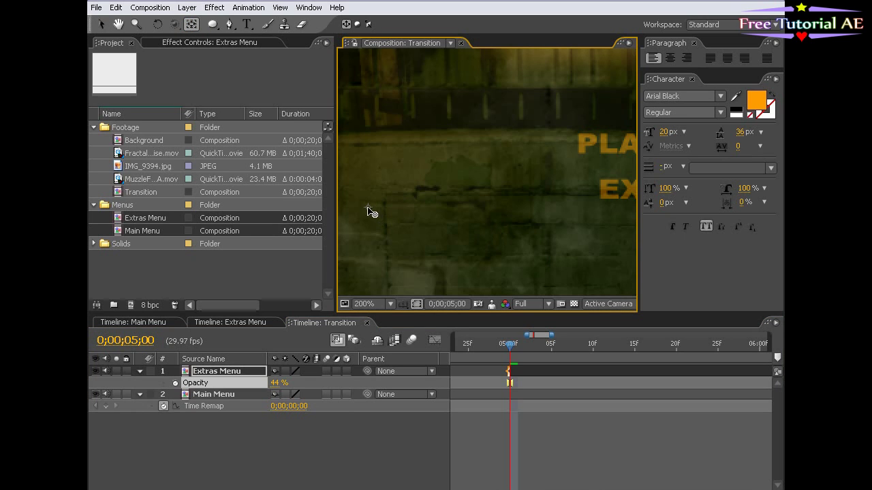
pyautogui.click(239, 371)
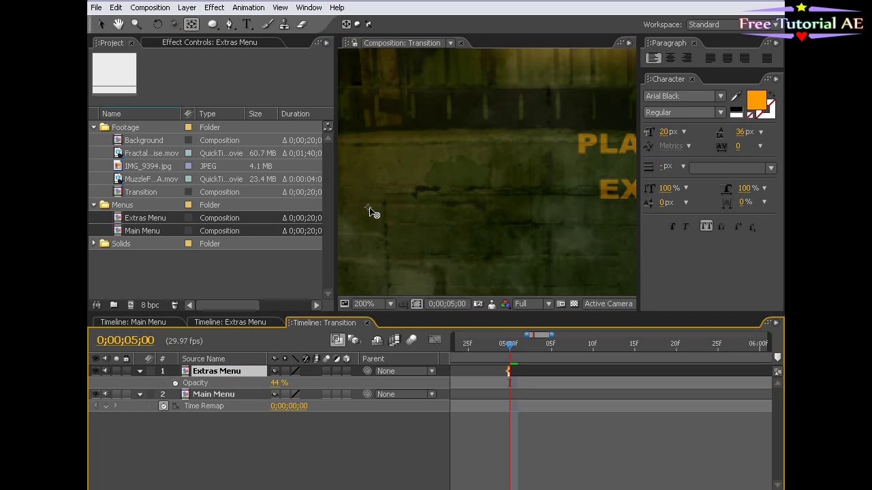
pyautogui.moveTo(367, 208); pyautogui.dragTo(423, 190)
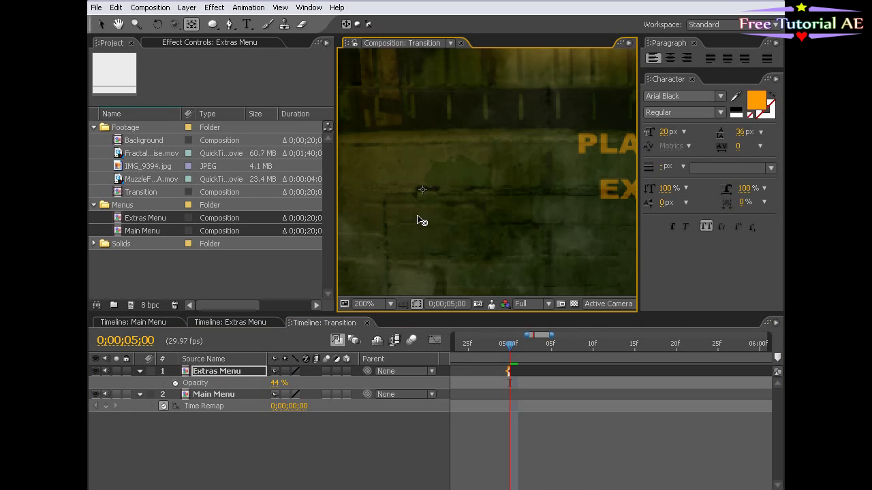
# Step: Fine-tune the Extras Menu anchor point inside the dark crack at 3200% magnification, and return to the Selection tool
pyautogui.scroll(8, 422, 221)
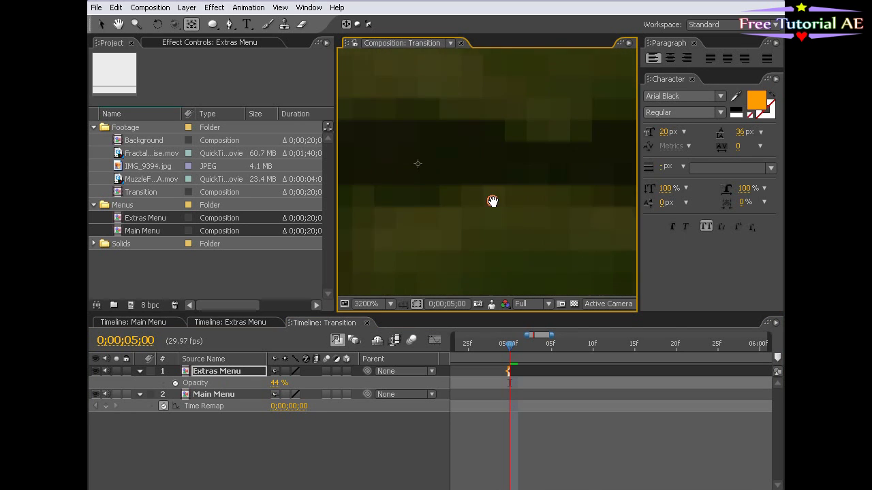
pyautogui.moveTo(424, 227); pyautogui.dragTo(466, 214)
pyautogui.moveTo(453, 128); pyautogui.dragTo(508, 169)
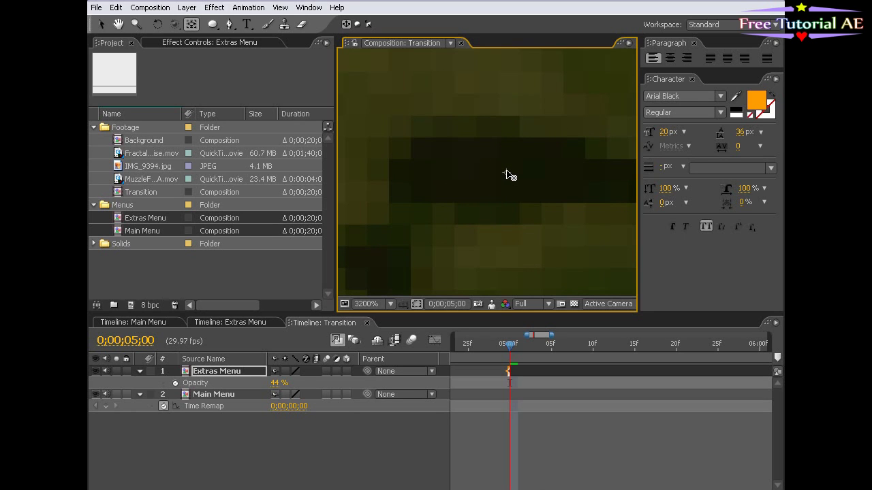
pyautogui.click(533, 432)
pyautogui.press('v')
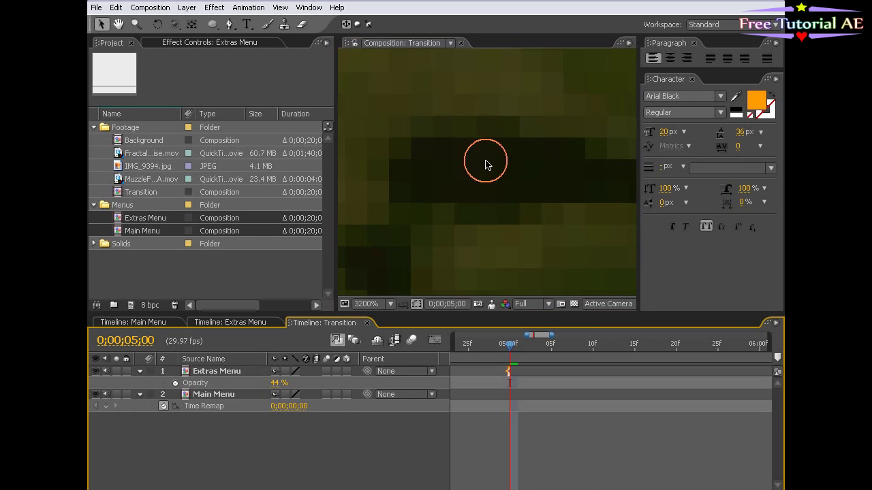
pyautogui.scroll(-6, 464, 204)
pyautogui.moveTo(518, 190); pyautogui.dragTo(519, 190)
# Step: Try scaling the Extras Menu layer down around its moved anchor point, undo it, and restore the layer to full opacity
pyautogui.click(518, 372)
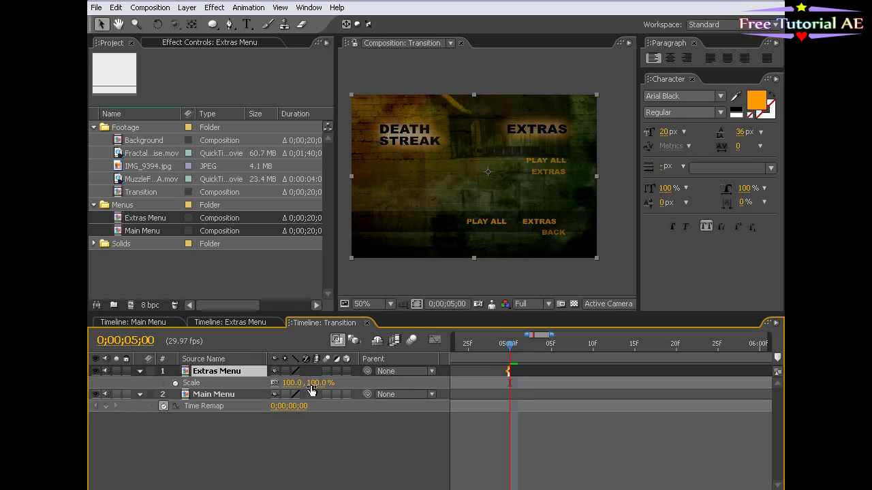
pyautogui.moveTo(275, 385)
pyautogui.mouseDown()
pyautogui.moveTo(327, 385)
pyautogui.moveTo(250, 383)
pyautogui.mouseUp()
pyautogui.press('s')
pyautogui.hotkey('ctrl', 'z')
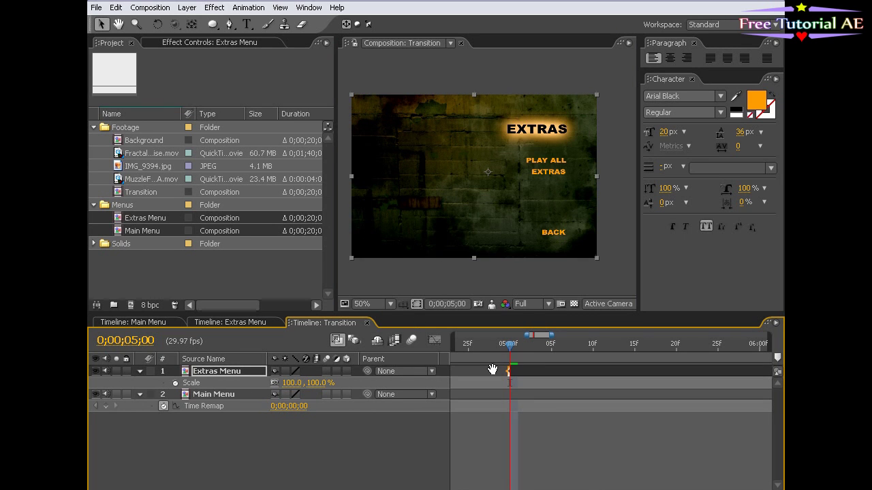
# Step: Add a Scale keyframe of 100% to the Extras Menu layer at 0;00;05;27 in Transition
pyautogui.press('-')
pyautogui.press('-')
pyautogui.press('-')
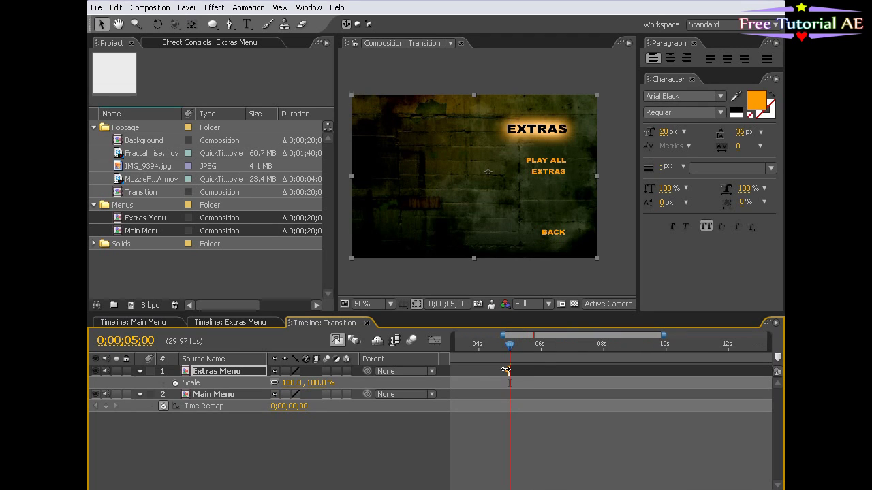
pyautogui.click(541, 349)
pyautogui.moveTo(539, 351); pyautogui.dragTo(538, 353)
pyautogui.click(174, 383)
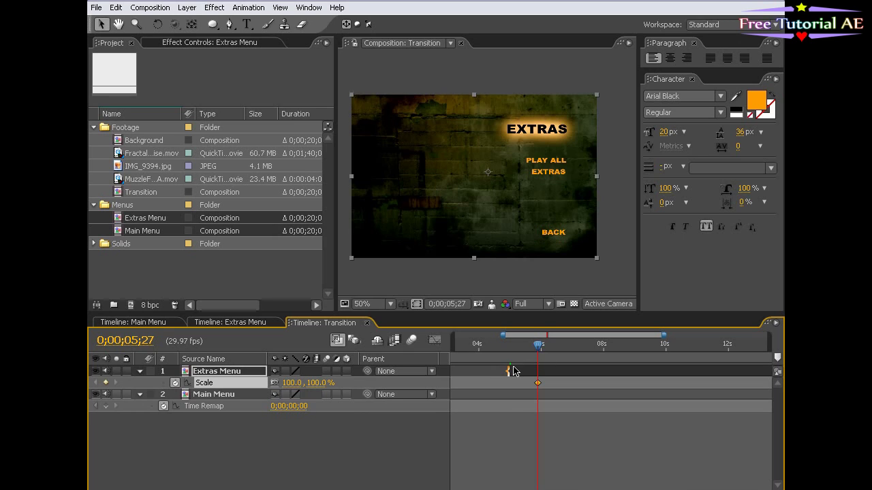
# Step: Add a Scale keyframe of 1.0% to the Extras Menu layer at its first frame, 0;00;05;00
pyautogui.press('i')
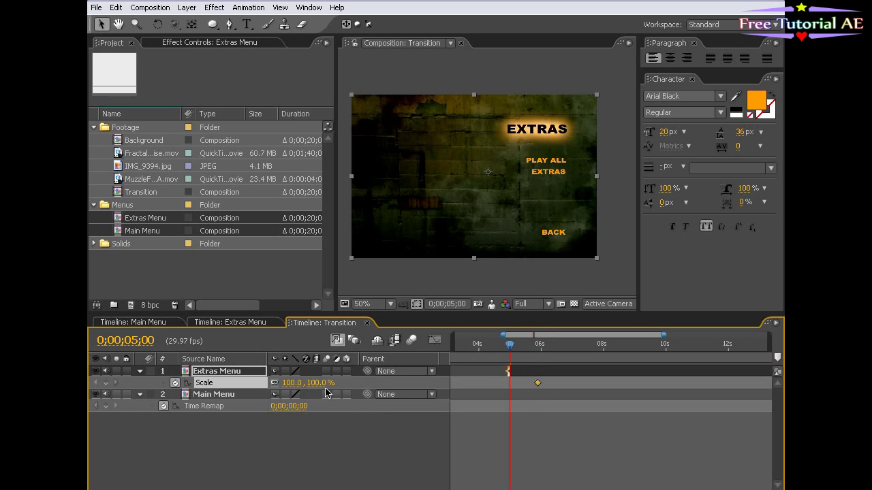
pyautogui.moveTo(316, 383); pyautogui.dragTo(262, 383)
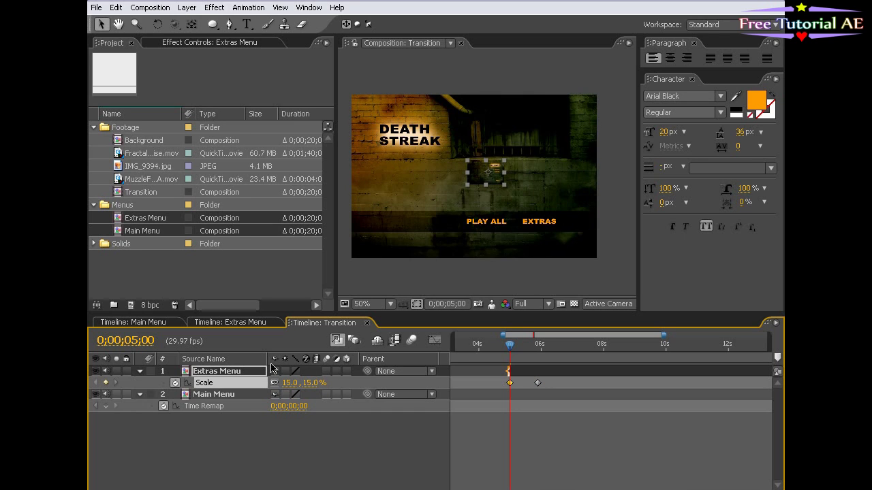
pyautogui.scroll(1, 498, 203)
pyautogui.press('space')
pyautogui.moveTo(504, 174); pyautogui.dragTo(492, 206)
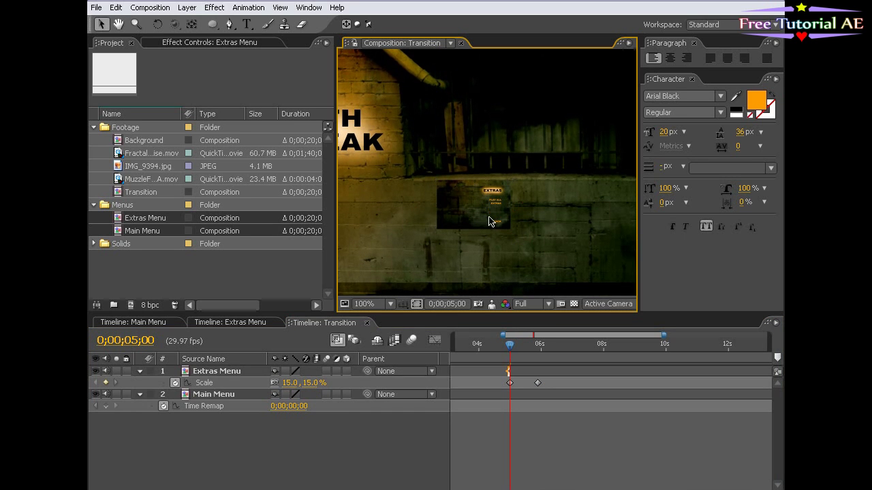
pyautogui.click(492, 220)
pyautogui.moveTo(311, 382); pyautogui.dragTo(302, 384)
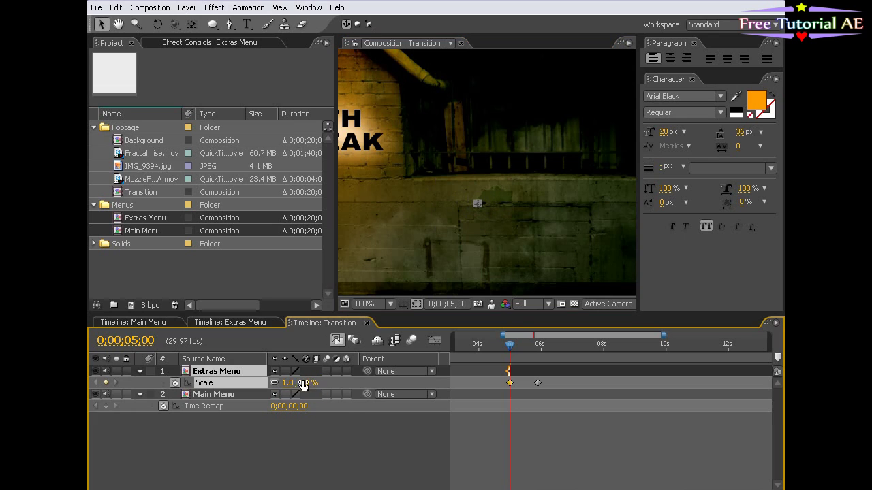
pyautogui.click(306, 382)
pyautogui.press('Return')
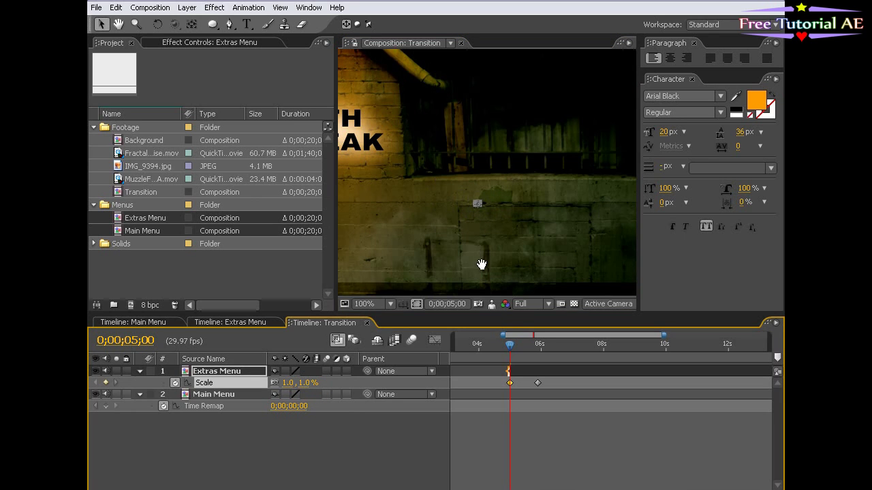
# Step: Lower the Extras Menu layer's first Scale keyframe at 0;00;05;00 to 0.5%
pyautogui.scroll(2, 491, 252)
pyautogui.press('space')
pyautogui.moveTo(506, 243); pyautogui.dragTo(492, 200)
pyautogui.scroll(1, 492, 200)
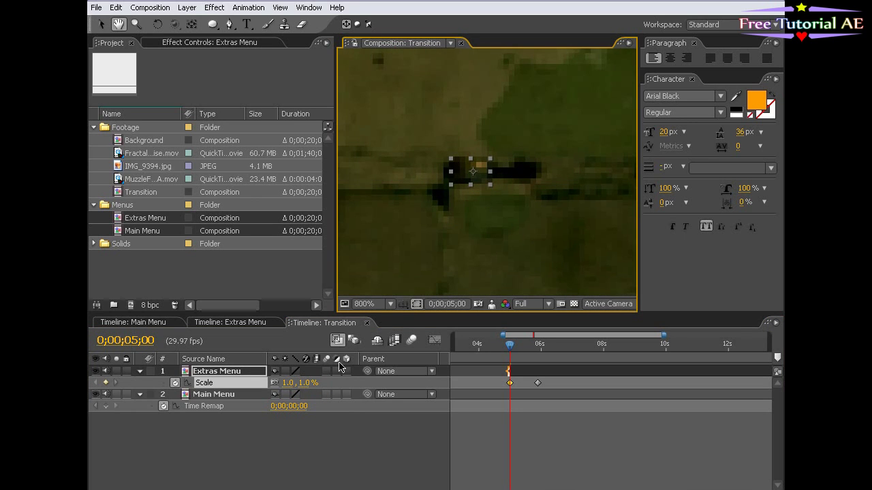
pyautogui.click(308, 382)
pyautogui.write('.5')
pyautogui.press('Return')
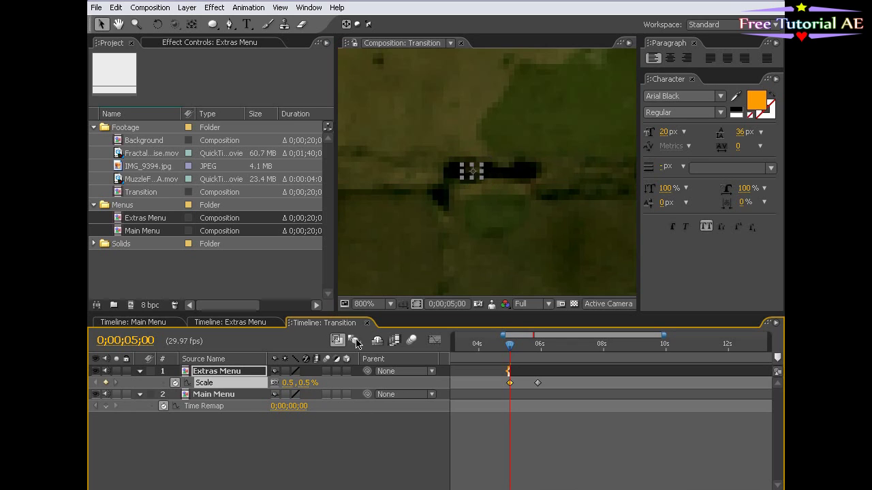
# Step: Reduce the Extras Menu layer's Scale keyframe at 0;00;05;00 to 0.3% so the layer fits inside the dark crack
pyautogui.click(565, 416)
pyautogui.scroll(1, 486, 214)
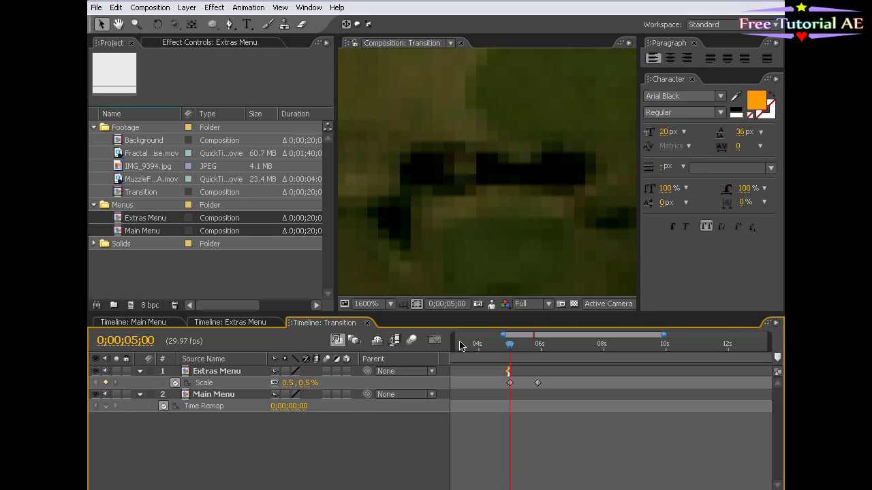
pyautogui.click(519, 373)
pyautogui.click(303, 383)
pyautogui.write('.3')
pyautogui.press('Return')
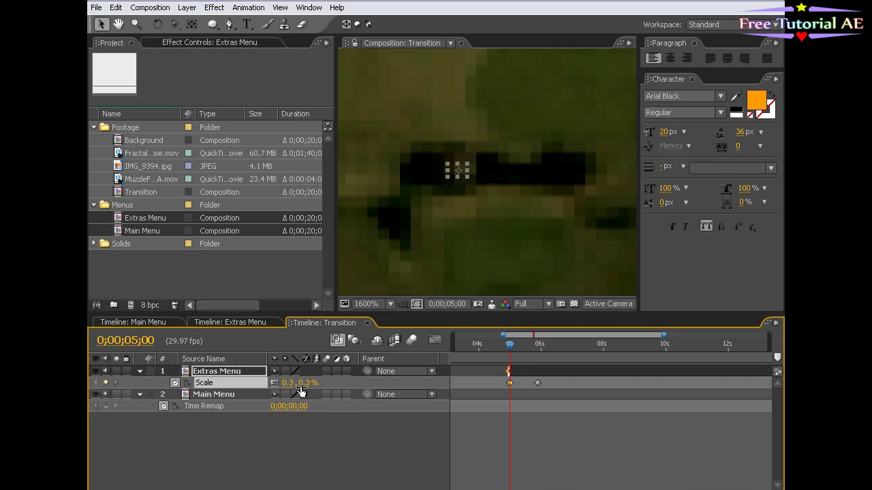
pyautogui.click(536, 450)
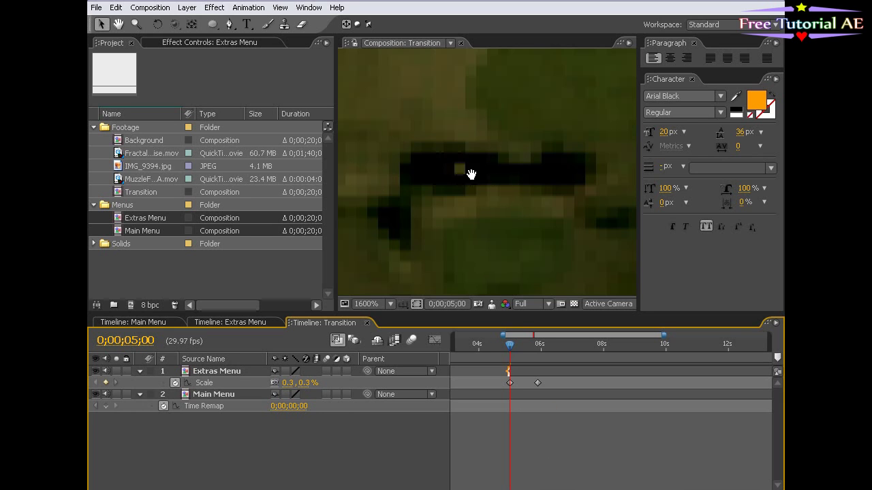
pyautogui.scroll(-4, 471, 174)
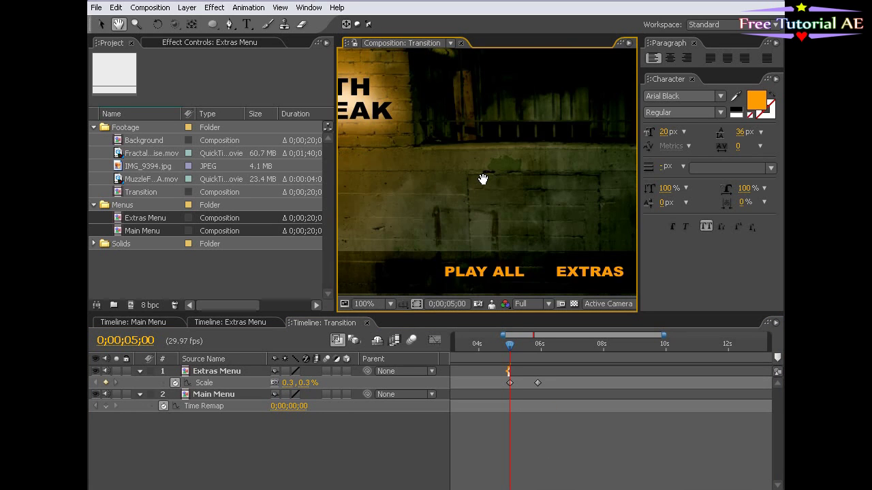
pyautogui.scroll(-1, 482, 179)
# Step: Parent the Main Menu layer to Extras Menu at 0;00;05;00 and check the combined zoom
pyautogui.click(507, 346)
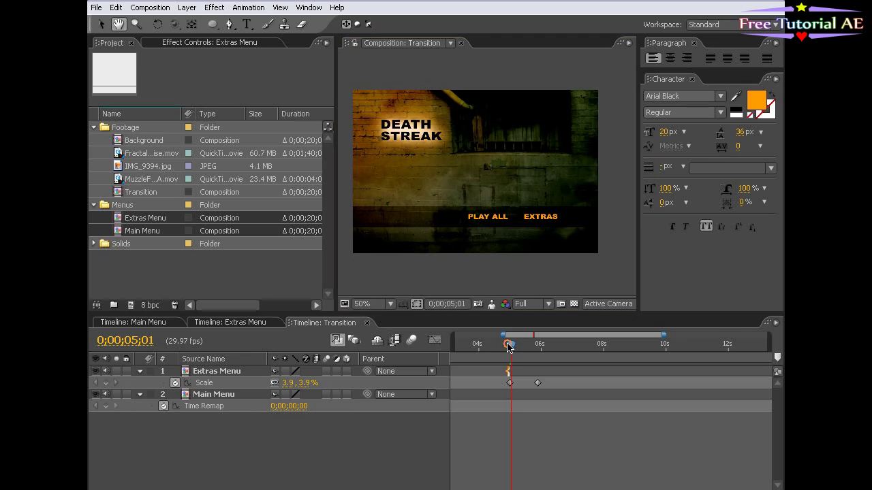
pyautogui.moveTo(508, 346)
pyautogui.mouseDown()
pyautogui.moveTo(540, 350)
pyautogui.moveTo(507, 346)
pyautogui.mouseUp()
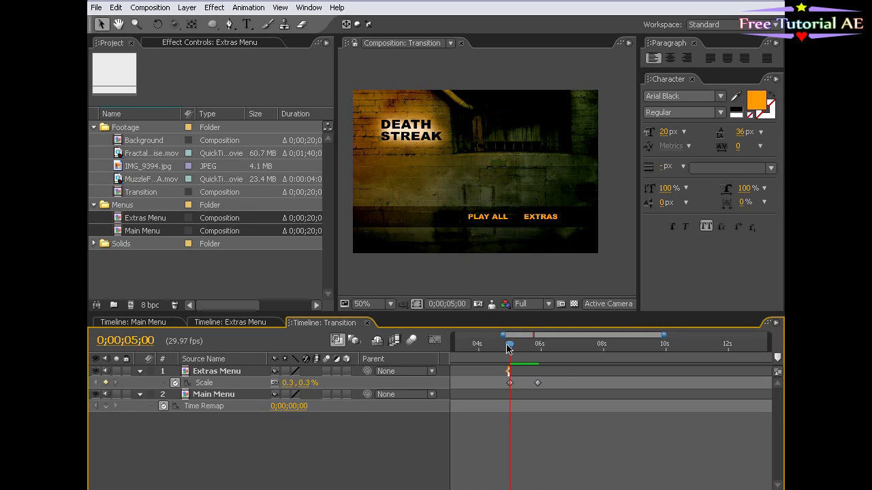
pyautogui.press('=')
pyautogui.press('=')
pyautogui.press('=')
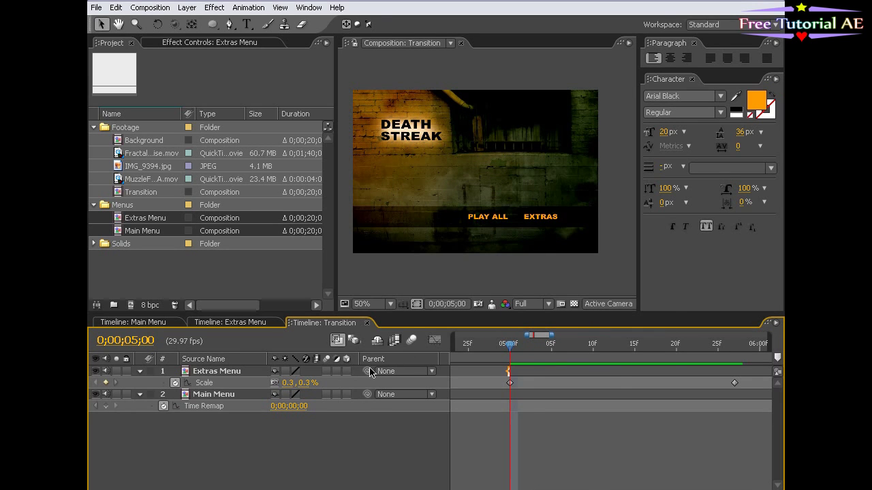
pyautogui.moveTo(510, 357)
pyautogui.mouseDown()
pyautogui.moveTo(515, 346)
pyautogui.moveTo(685, 346)
pyautogui.moveTo(512, 349)
pyautogui.mouseUp()
pyautogui.click(491, 393)
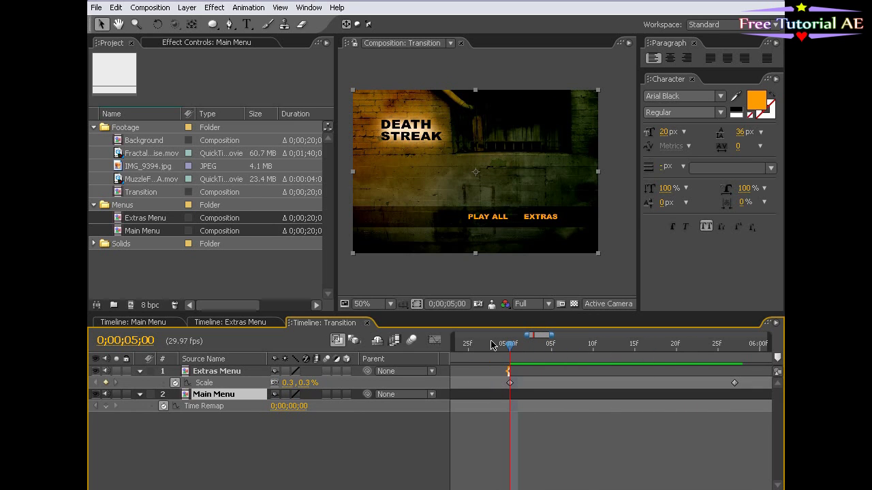
pyautogui.moveTo(366, 394); pyautogui.dragTo(228, 373)
pyautogui.moveTo(513, 348)
pyautogui.mouseDown()
pyautogui.moveTo(504, 346)
pyautogui.moveTo(643, 346)
pyautogui.moveTo(492, 346)
pyautogui.moveTo(525, 351)
pyautogui.moveTo(512, 351)
pyautogui.mouseUp()
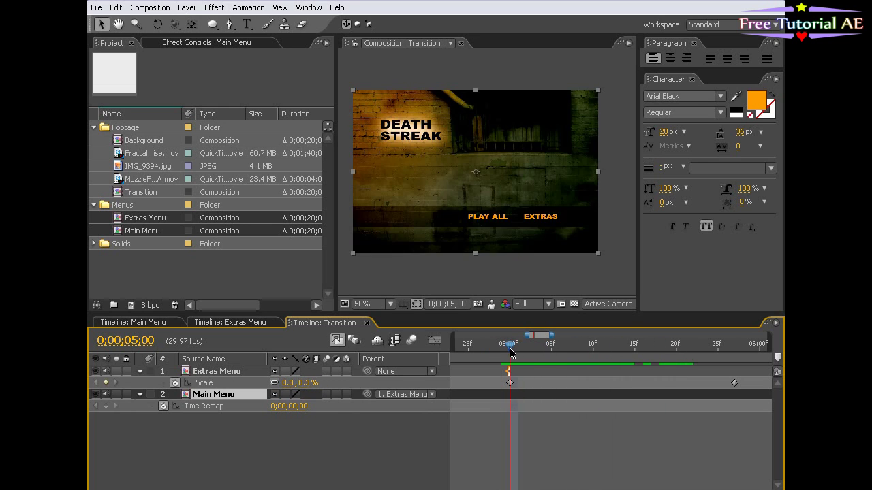
# Step: Apply the Exponential Scale keyframe assistant to both Extras Menu Scale keyframes and check the zoom
pyautogui.moveTo(632, 423); pyautogui.dragTo(571, 429)
pyautogui.press('-')
pyautogui.moveTo(524, 411); pyautogui.dragTo(541, 403)
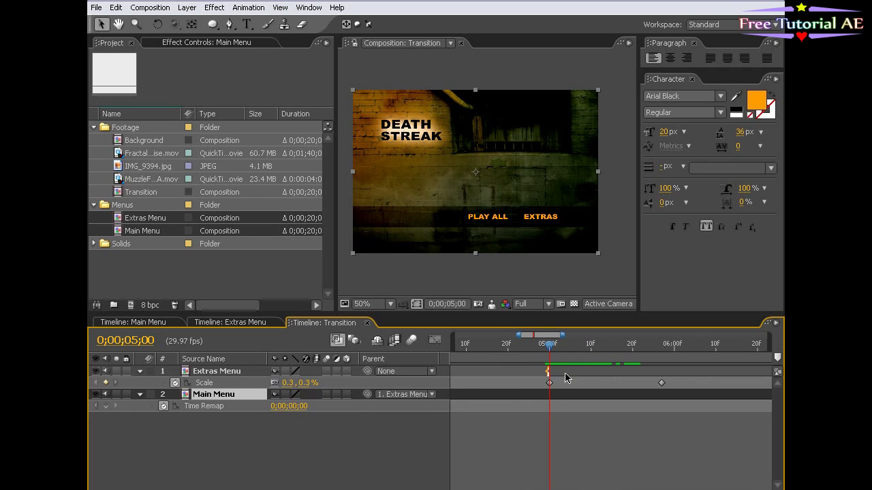
pyautogui.moveTo(548, 347)
pyautogui.mouseDown()
pyautogui.moveTo(556, 351)
pyautogui.moveTo(545, 350)
pyautogui.mouseUp()
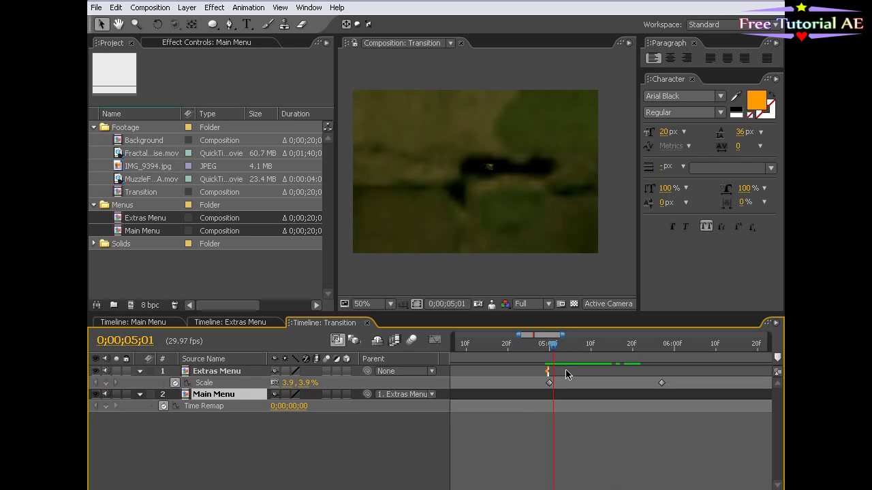
pyautogui.click(569, 430)
pyautogui.moveTo(689, 385); pyautogui.dragTo(528, 385)
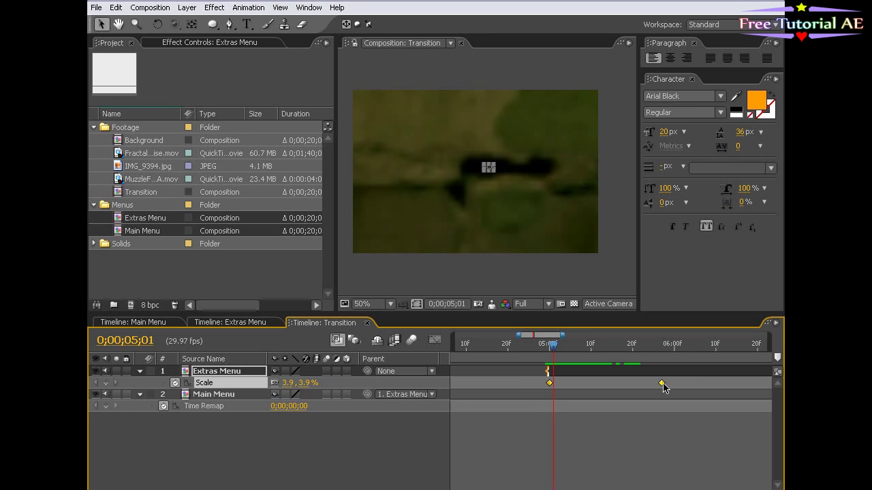
pyautogui.rightClick(662, 384)
pyautogui.moveTo(685, 489)
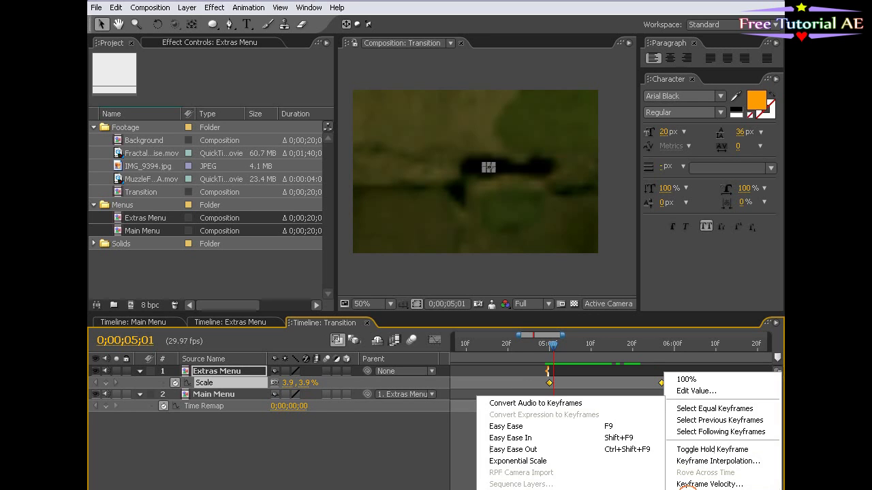
pyautogui.click(522, 461)
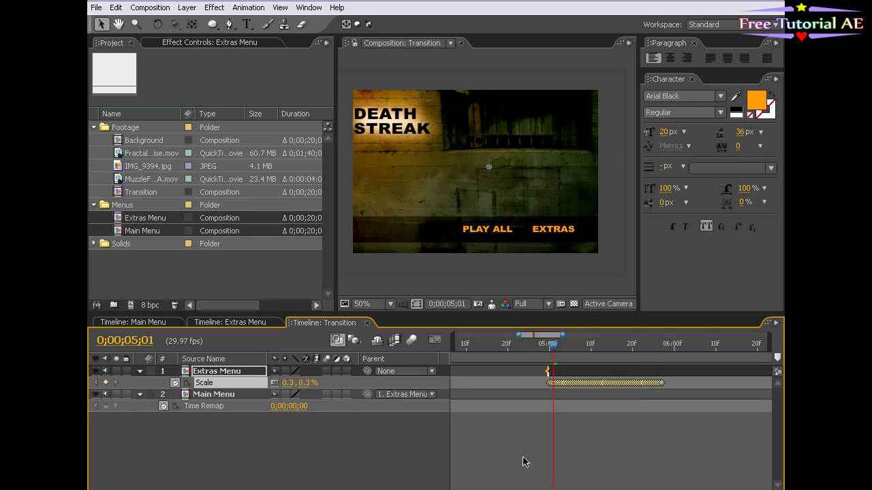
pyautogui.moveTo(557, 348); pyautogui.dragTo(483, 346)
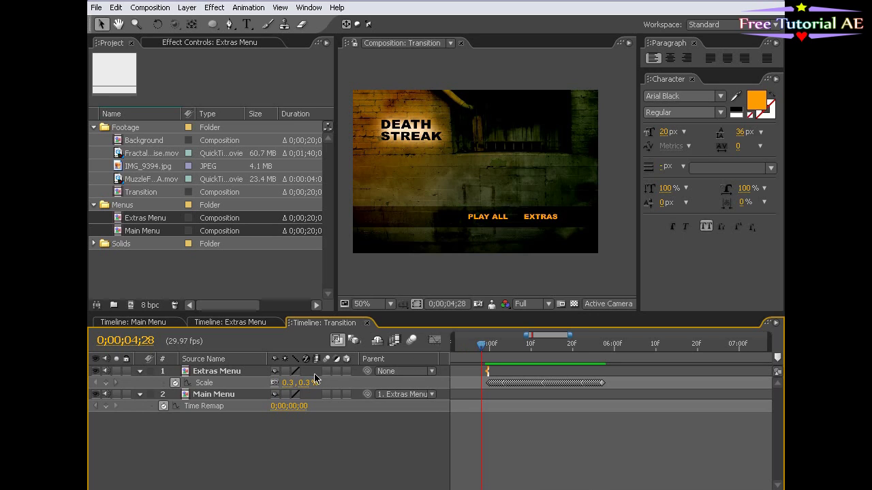
# Step: Enable motion blur for the Extras Menu and Main Menu layers and for the Transition composition
pyautogui.press('F4')
pyautogui.press('F4')
pyautogui.click(412, 341)
pyautogui.moveTo(490, 345); pyautogui.dragTo(550, 356)
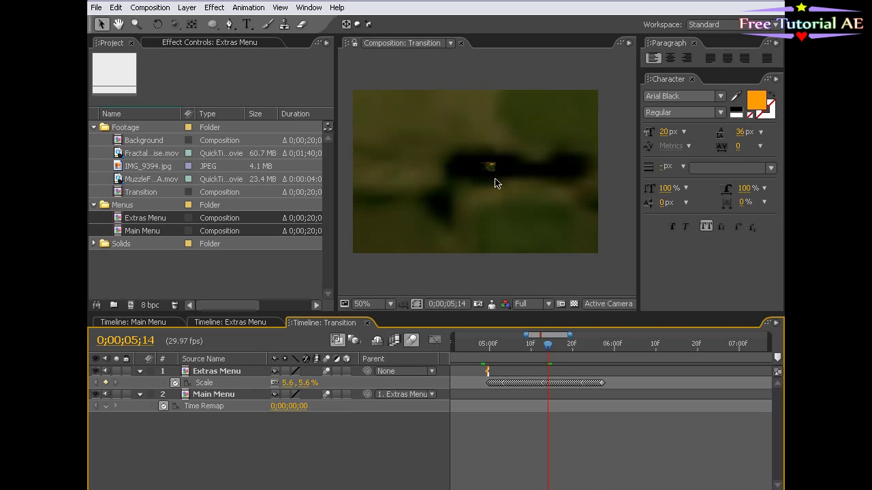
pyautogui.scroll(1, 478, 200)
pyautogui.scroll(-1, 488, 208)
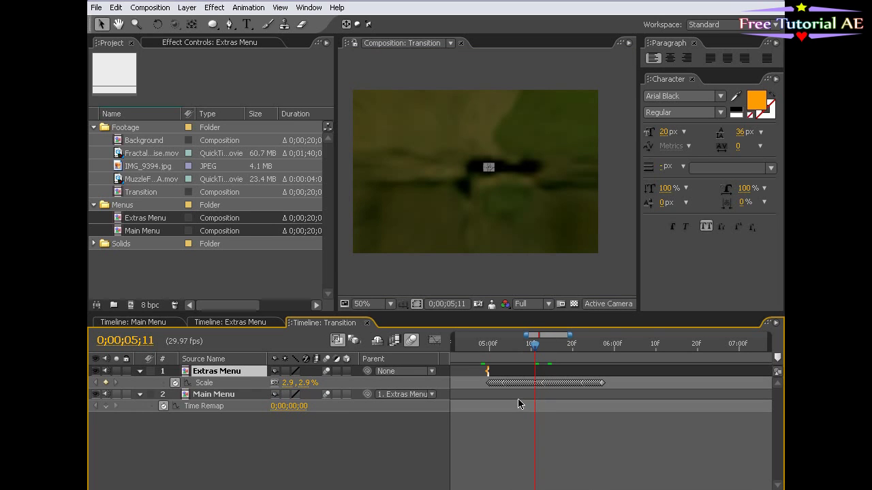
# Step: Fade in the Extras Menu layer with Opacity keyframes of 0% at 0;00;05;11 and 100% at 0;00;05;24, and check the fade
pyautogui.press('t')
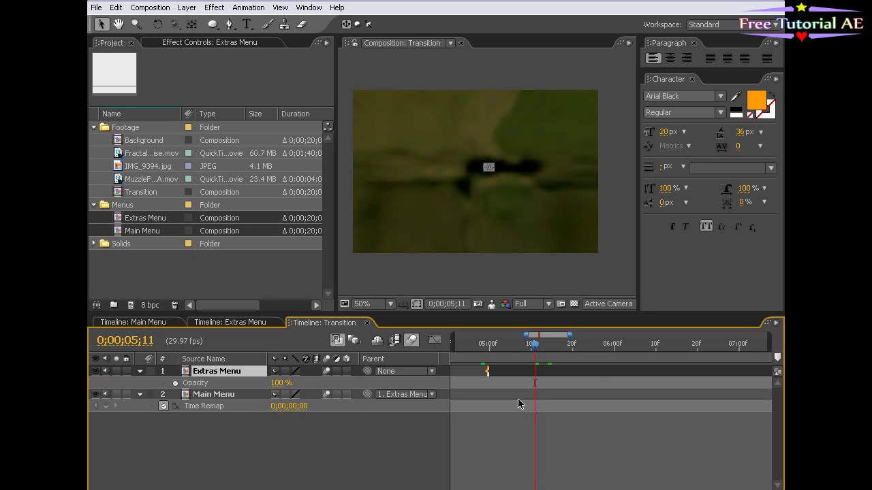
pyautogui.click(176, 383)
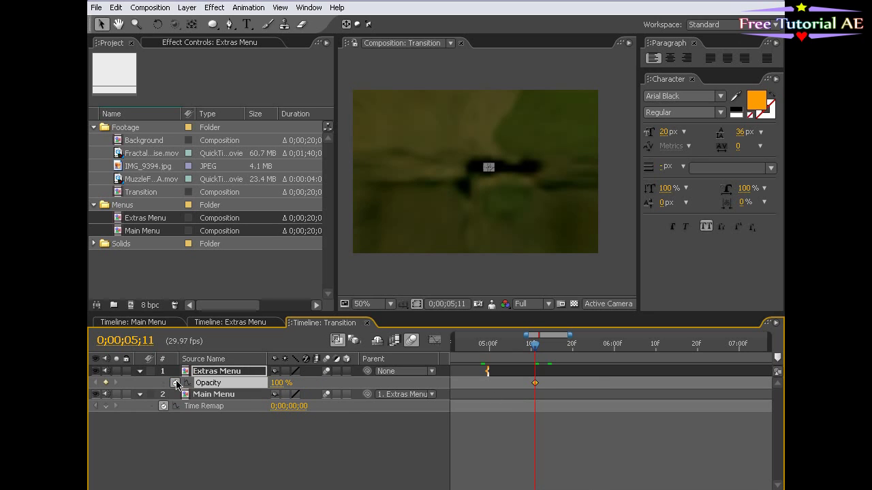
pyautogui.press('u')
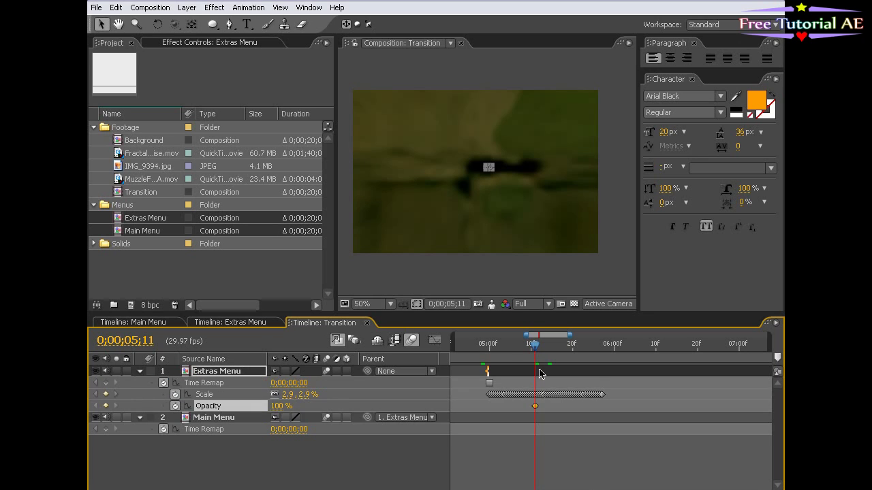
pyautogui.moveTo(533, 349); pyautogui.dragTo(590, 349)
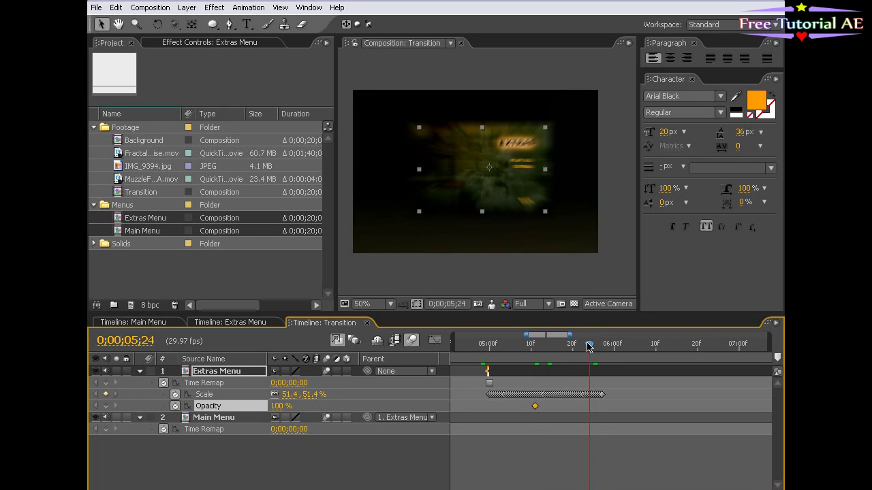
pyautogui.click(105, 406)
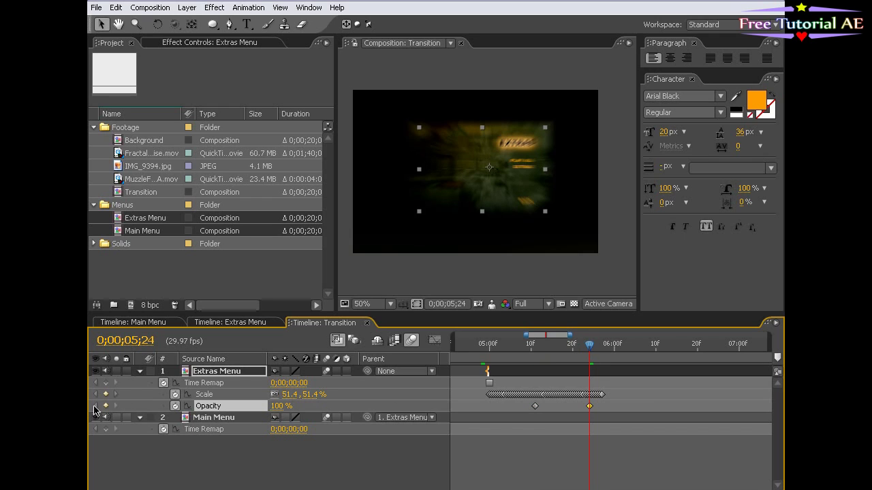
pyautogui.click(95, 407)
pyautogui.click(278, 406)
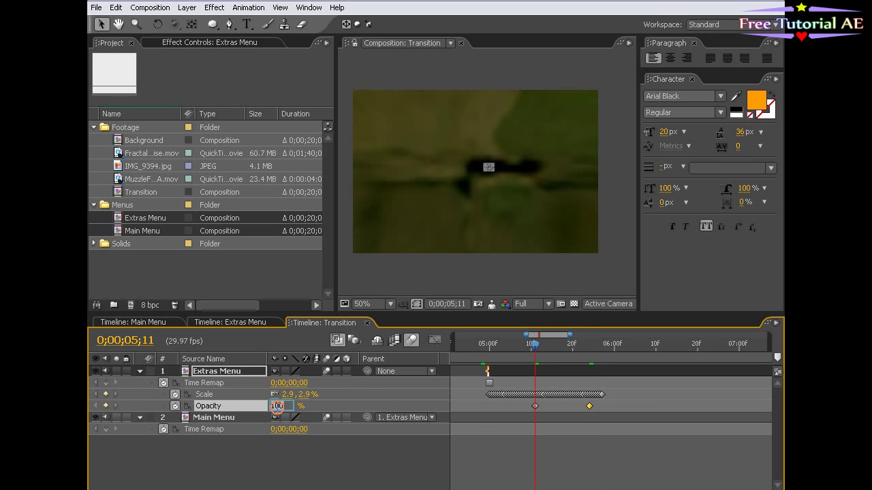
pyautogui.write('0')
pyautogui.press('Return')
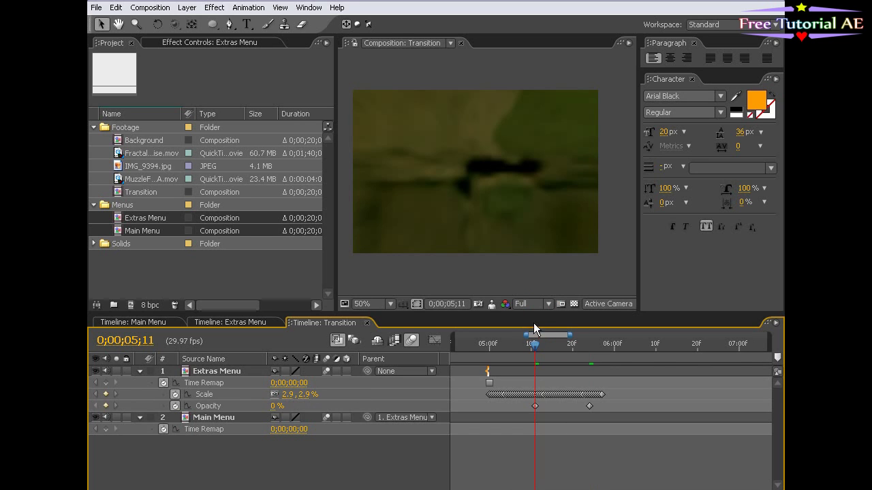
pyautogui.moveTo(535, 344); pyautogui.dragTo(555, 347)
pyautogui.moveTo(575, 349); pyautogui.dragTo(498, 349)
pyautogui.press('`')
pyautogui.scroll(-1, 416, 316)
pyautogui.press('`')
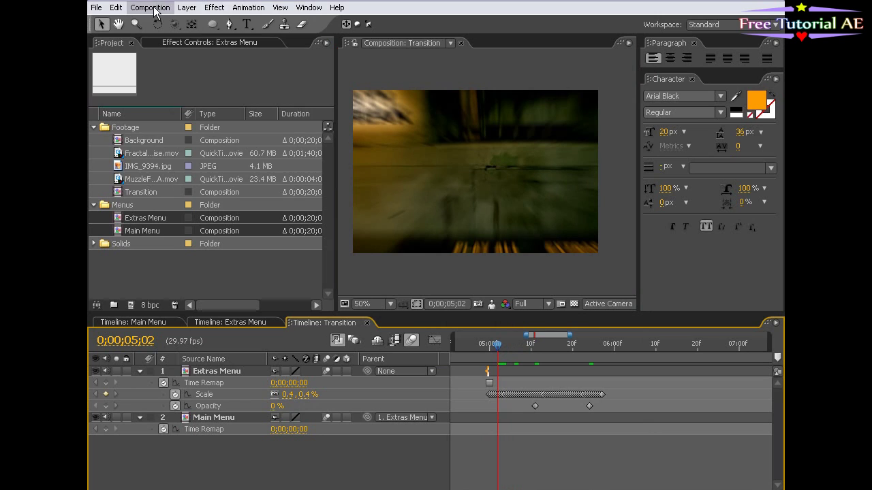
# Step: Try a shutter angle of 350 in the Transition composition's settings and check the motion blur
pyautogui.click(150, 8)
pyautogui.click(162, 38)
pyautogui.click(191, 144)
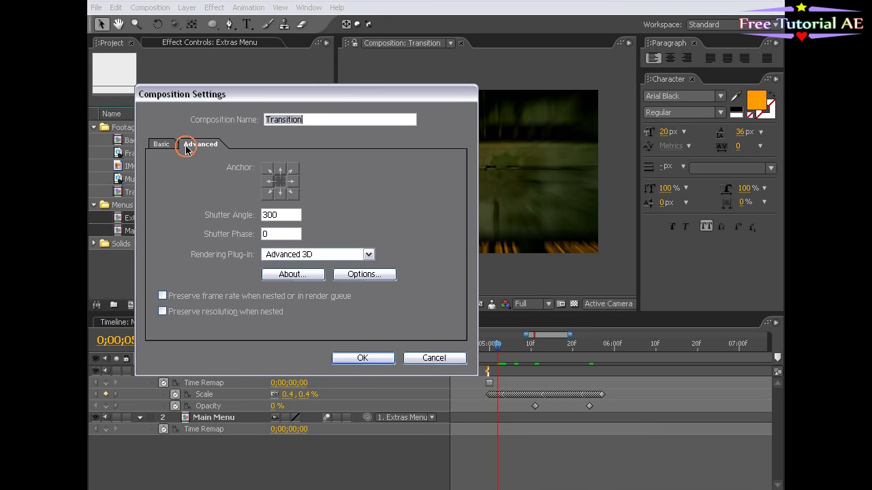
pyautogui.doubleClick(276, 215)
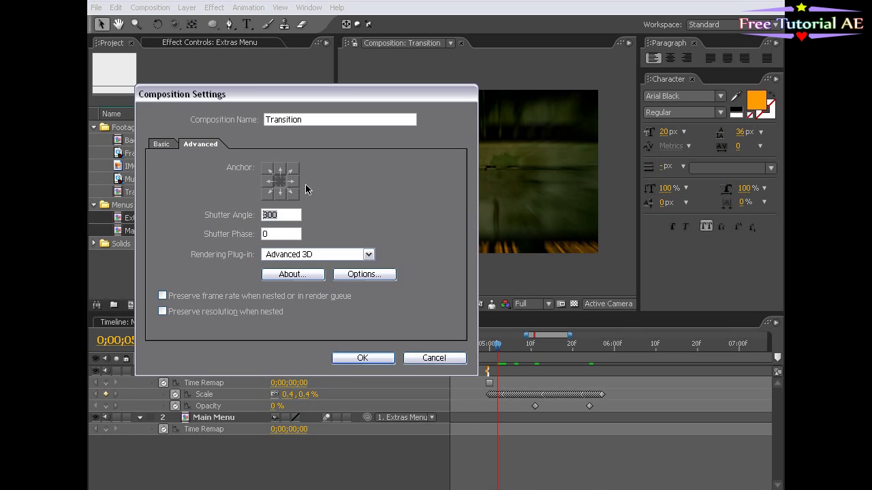
pyautogui.write('360')
pyautogui.press('Return')
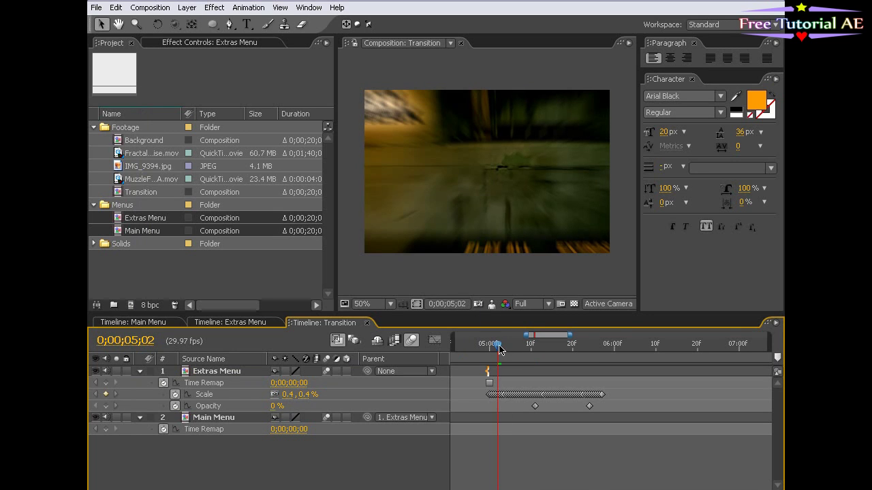
pyautogui.moveTo(500, 349); pyautogui.dragTo(491, 350)
# Step: Set the Transition composition's shutter angle back to 300
pyautogui.click(150, 8)
pyautogui.click(174, 38)
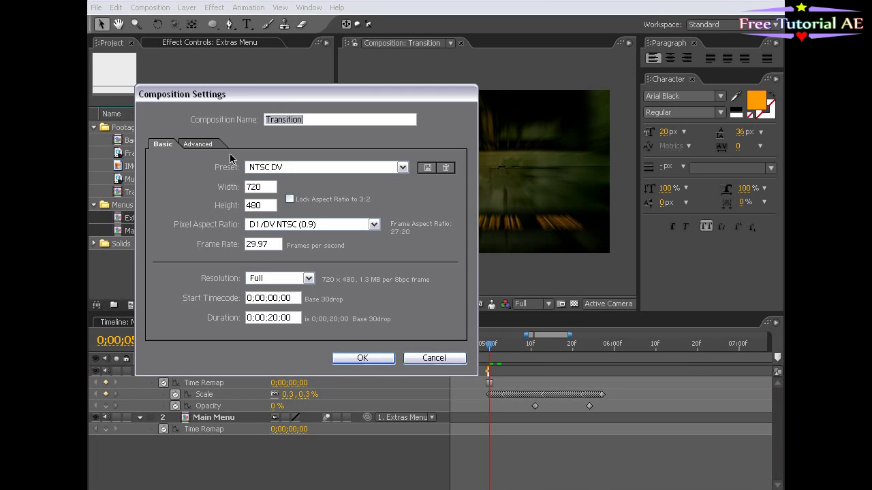
pyautogui.click(199, 145)
pyautogui.doubleClick(280, 215)
pyautogui.write('300')
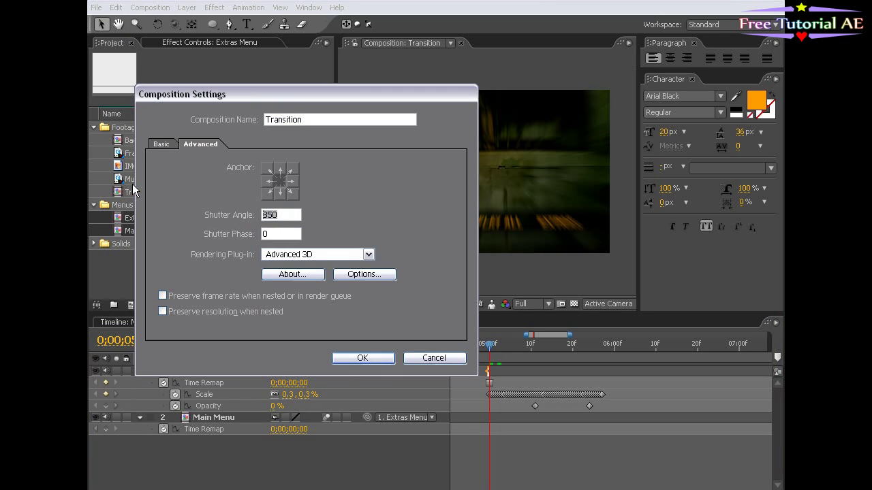
pyautogui.press('Return')
# Step: Go back to 0;00;04;26, shortly before the zoom starts, and preview the transition
pyautogui.press('pageup')
pyautogui.press('pageup')
pyautogui.press('pageup')
pyautogui.press('pageup')
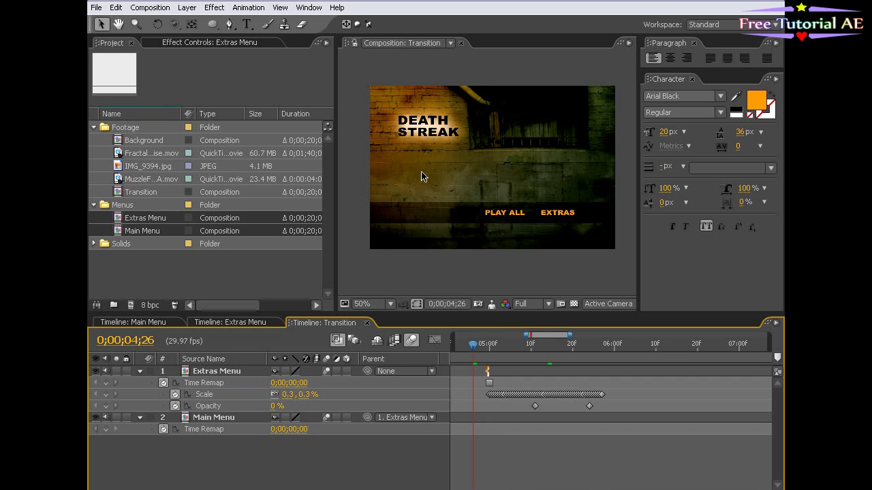
pyautogui.press('space')
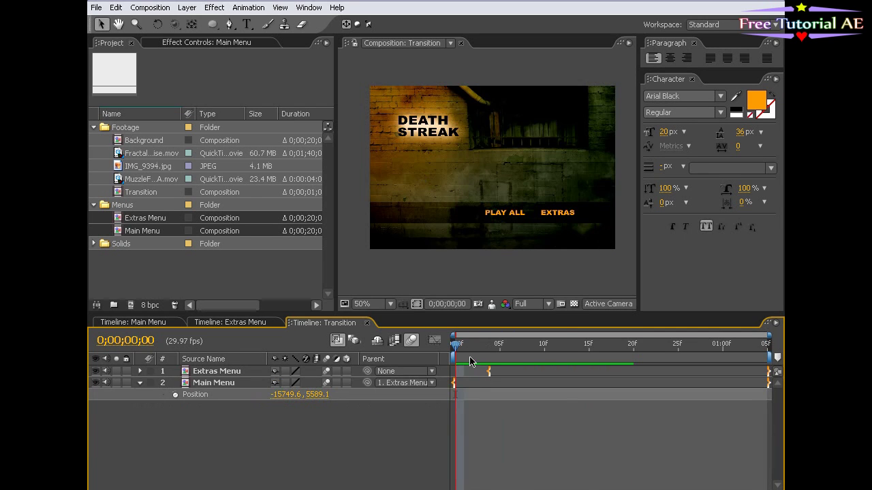
# Step: Add an adjustment layer above the menu layers in the Transition composition and apply the Levels effect to it
pyautogui.moveTo(472, 346); pyautogui.dragTo(431, 349)
pyautogui.click(188, 8)
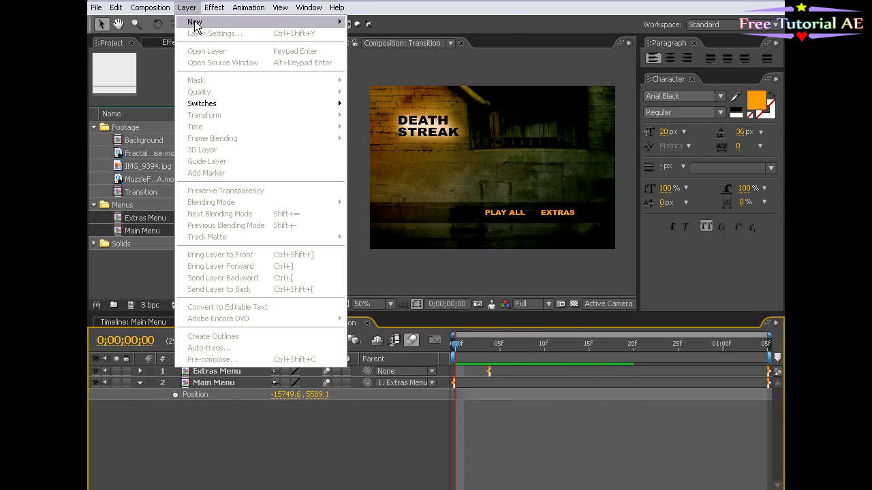
pyautogui.moveTo(327, 25)
pyautogui.click(373, 78)
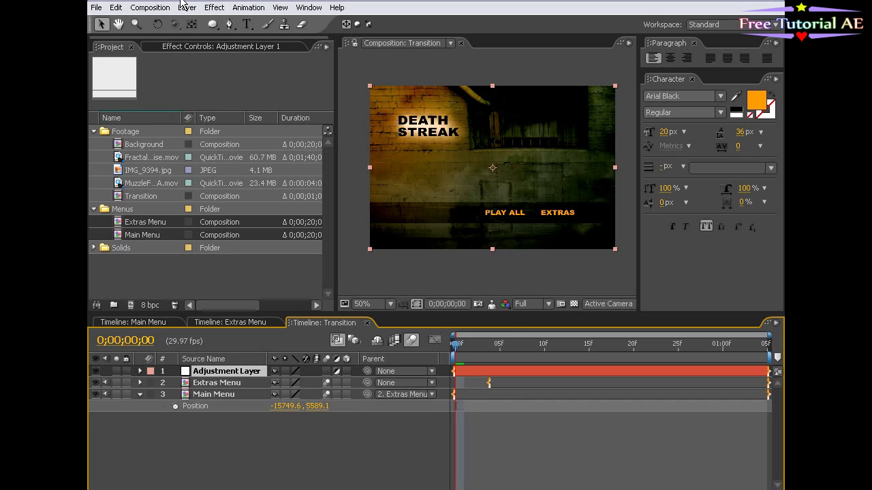
pyautogui.click(220, 8)
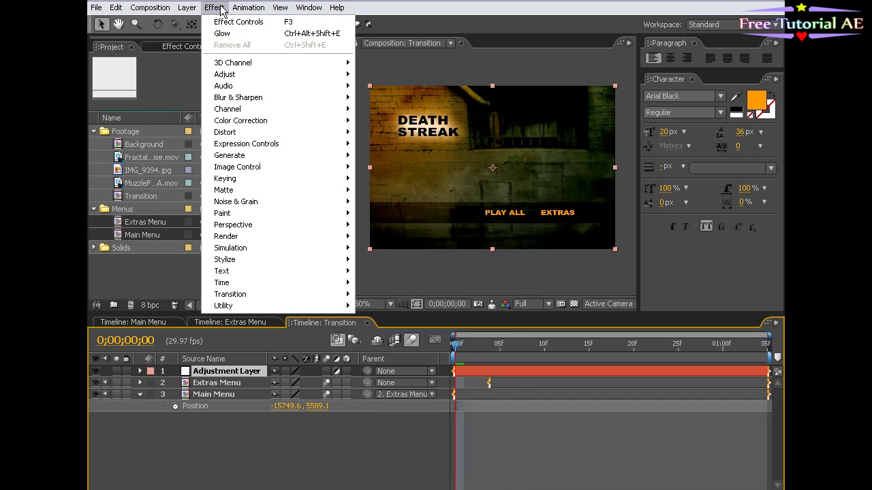
pyautogui.moveTo(286, 121)
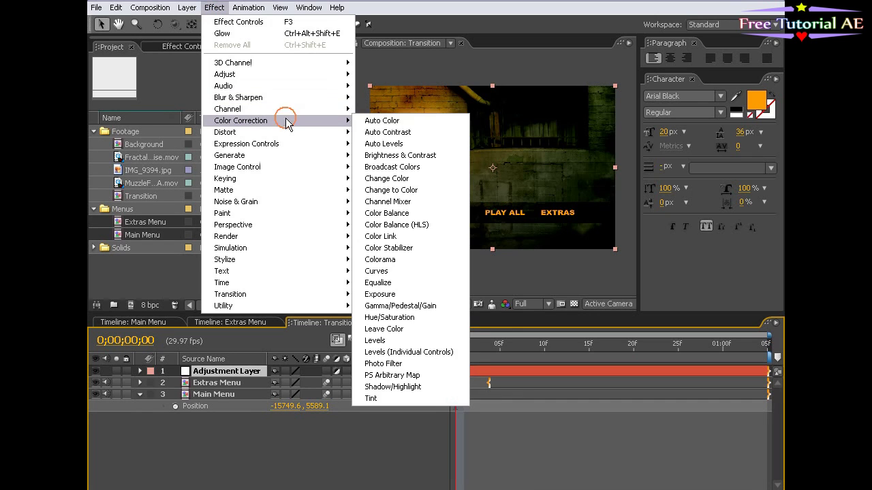
pyautogui.click(425, 344)
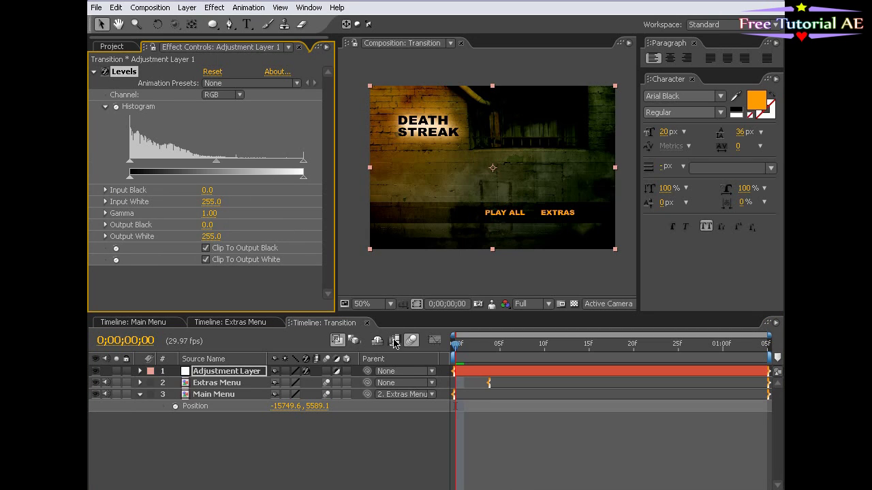
# Step: Keyframe an opening flash in the Levels Histogram: defaults at 0;00;00;00, Input White 79 at 0;00;00;02, and defaults restored at 0;00;00;05
pyautogui.moveTo(472, 346); pyautogui.dragTo(436, 348)
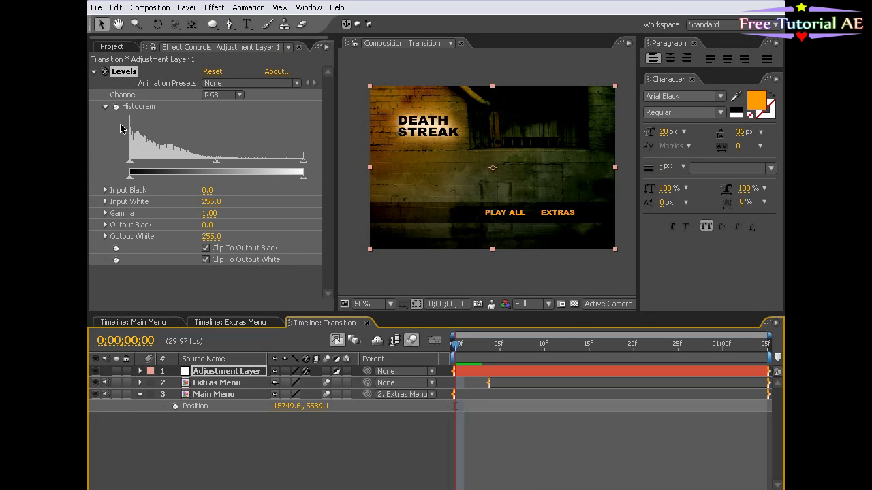
pyautogui.click(113, 112)
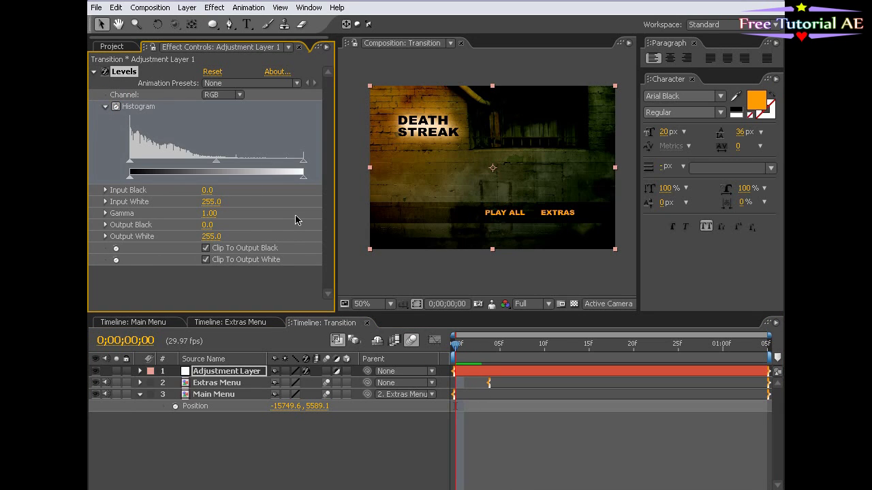
pyautogui.press('pagedown')
pyautogui.press('pagedown')
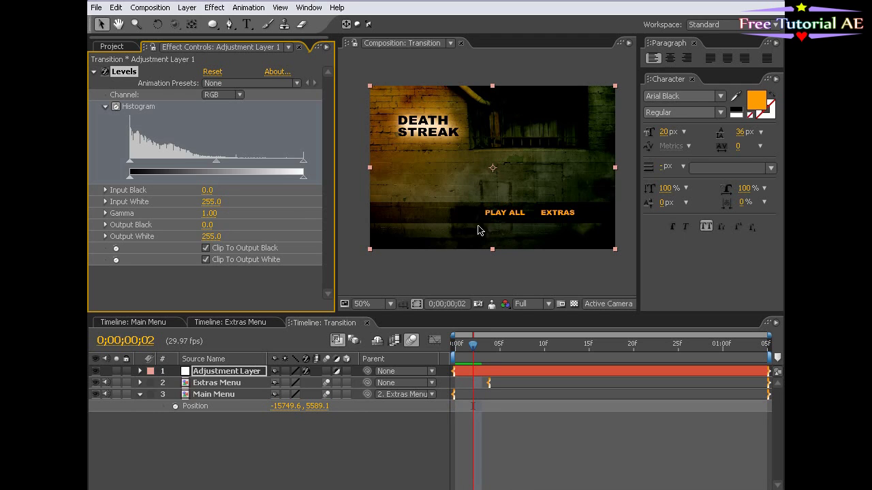
pyautogui.moveTo(305, 164); pyautogui.dragTo(182, 163)
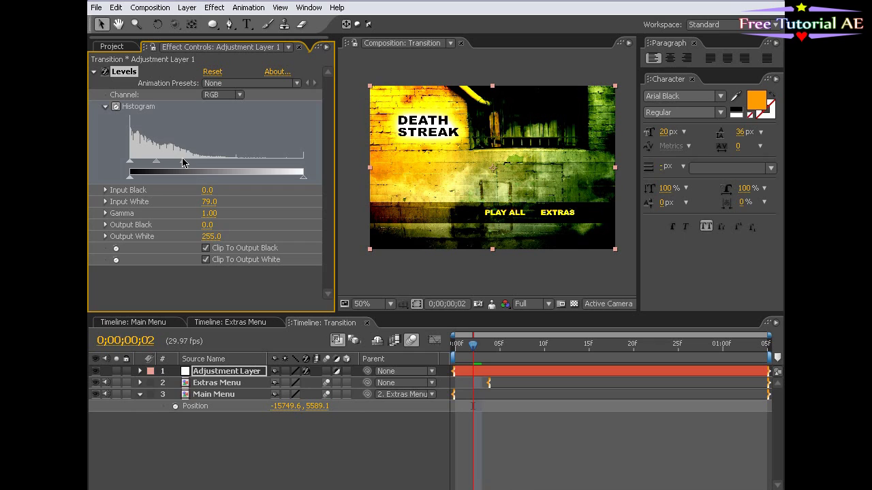
pyautogui.press('pagedown')
pyautogui.press('pagedown')
pyautogui.press('pagedown')
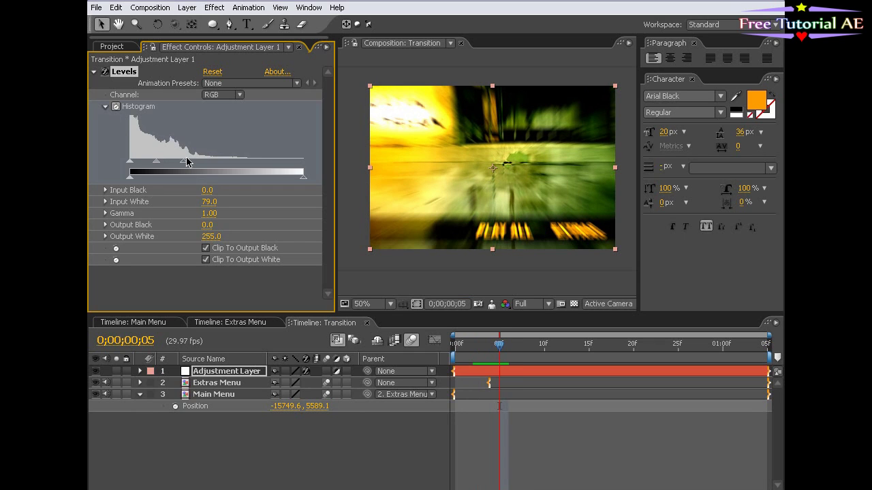
pyautogui.click(212, 72)
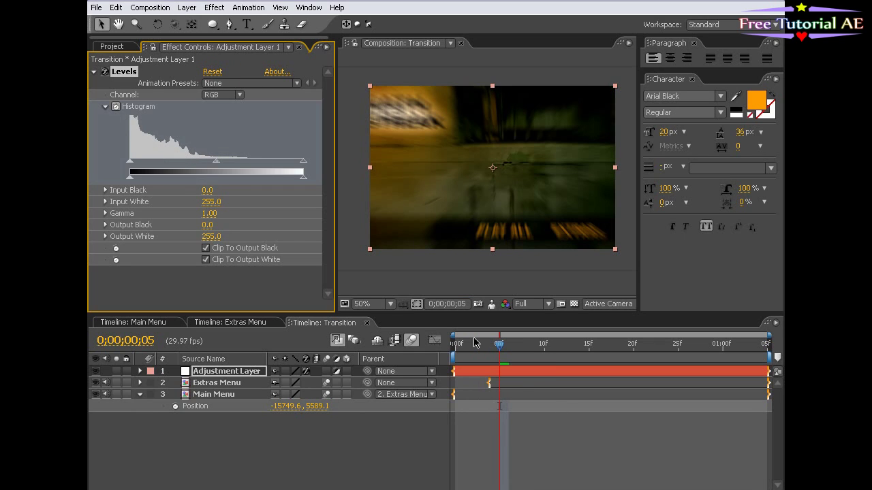
# Step: Keyframe the Levels Histogram for a closing flash, keeping defaults at 0;00;01;02 and setting Input White to 117 at 0;00;01;04
pyautogui.moveTo(475, 343); pyautogui.dragTo(741, 359)
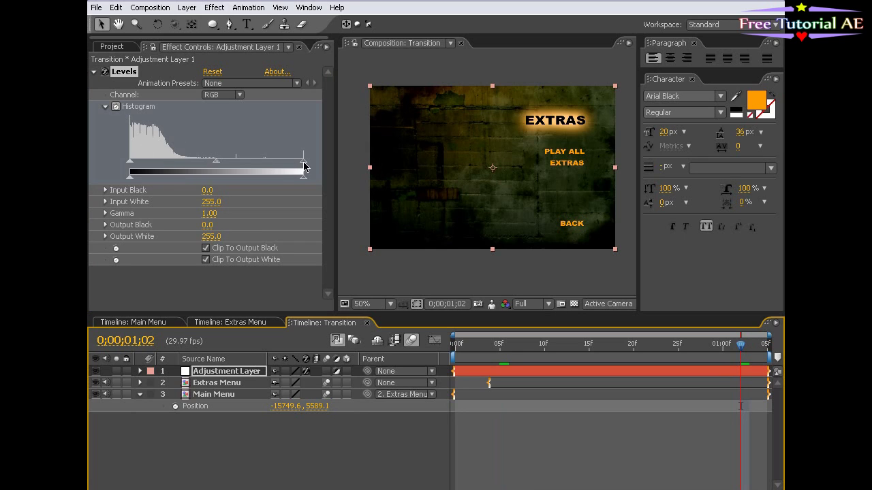
pyautogui.moveTo(301, 162)
pyautogui.mouseDown()
pyautogui.moveTo(253, 164)
pyautogui.moveTo(303, 163)
pyautogui.mouseUp()
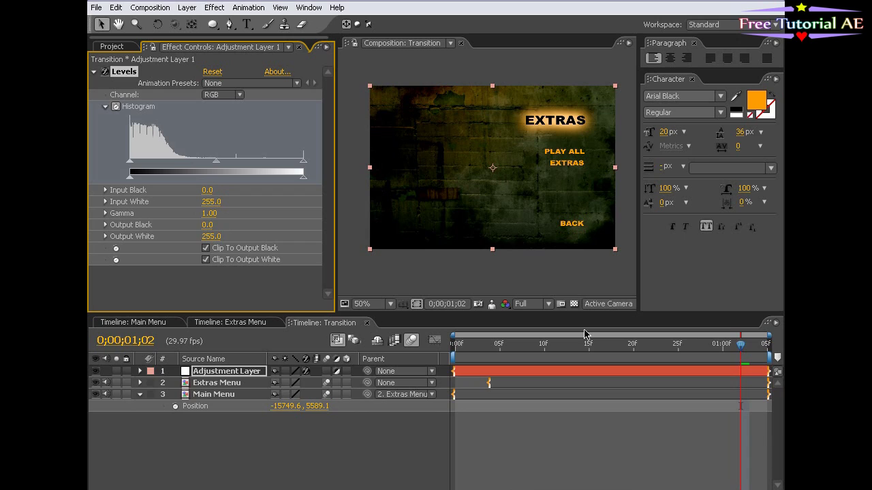
pyautogui.press('u')
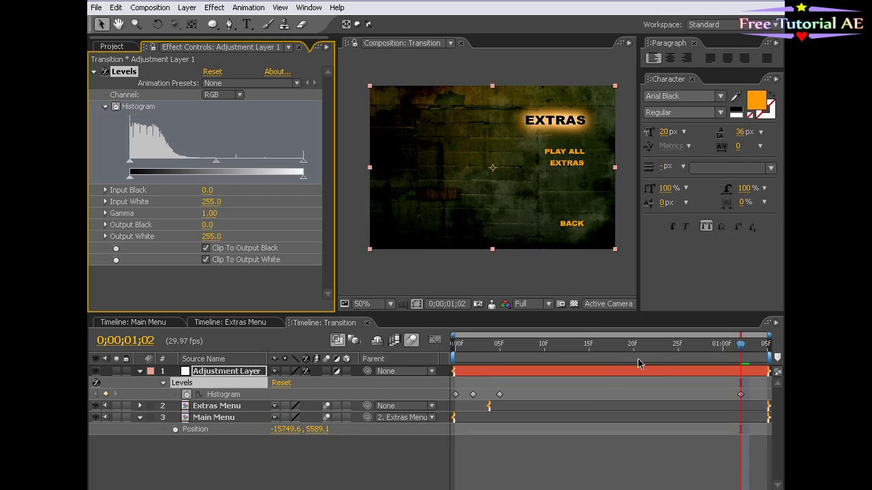
pyautogui.press('pagedown')
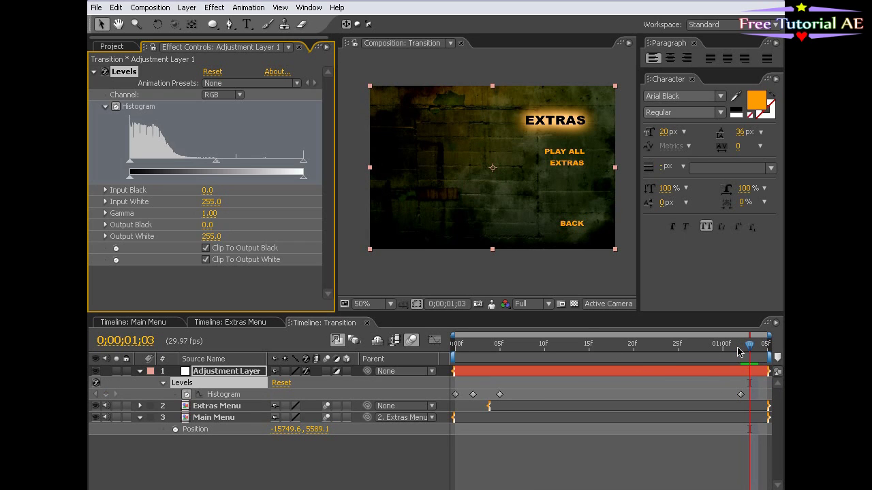
pyautogui.press('pagedown')
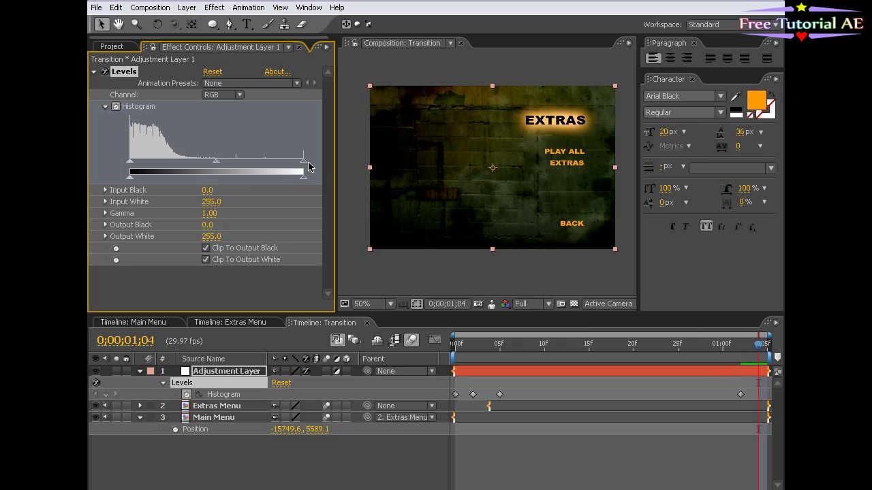
pyautogui.moveTo(303, 163); pyautogui.dragTo(209, 165)
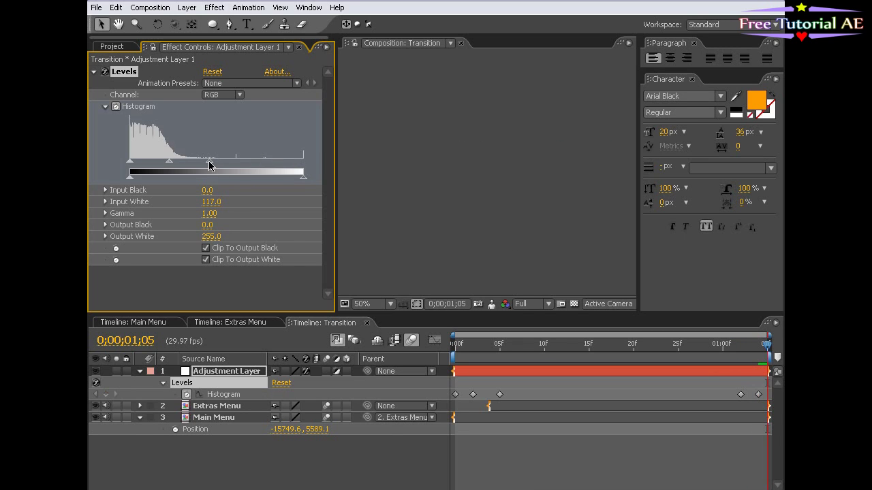
# Step: Shift the closing flash two frames earlier, reset Levels at 0;00;01;04, and move the flash's first keyframe to 0;00;01;01
pyautogui.moveTo(773, 406); pyautogui.dragTo(743, 400)
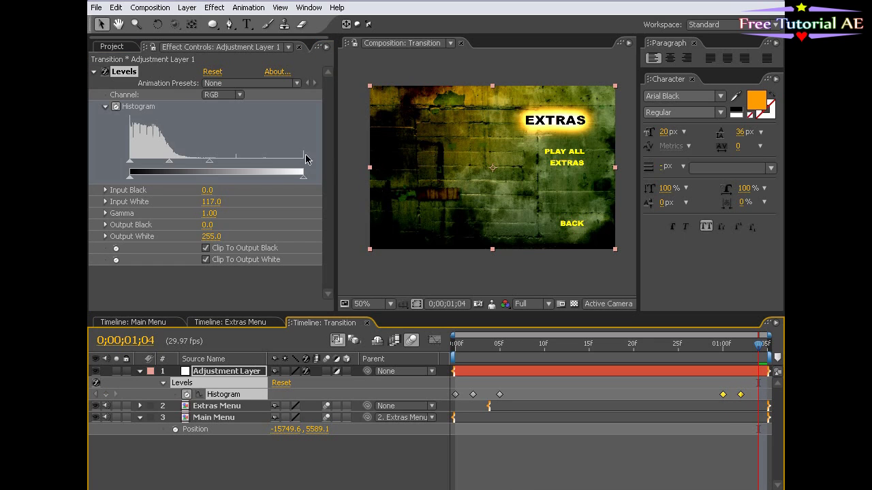
pyautogui.click(212, 72)
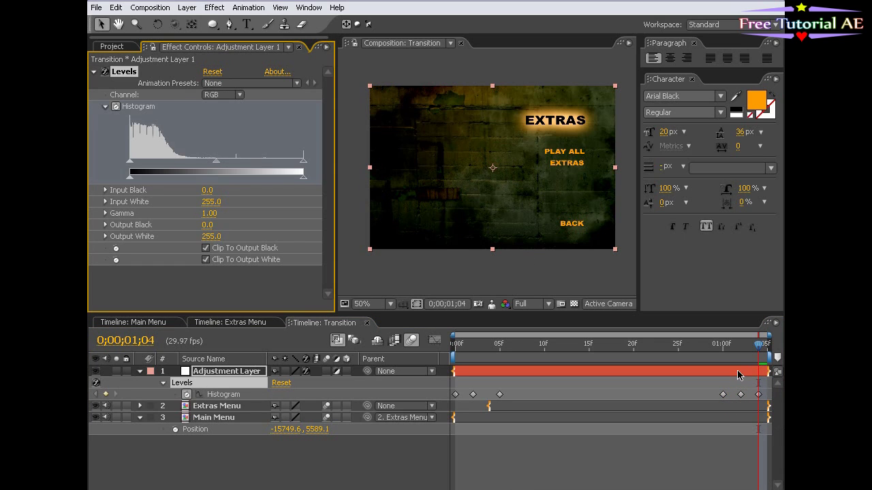
pyautogui.moveTo(689, 345); pyautogui.dragTo(758, 346)
pyautogui.moveTo(724, 397); pyautogui.dragTo(731, 398)
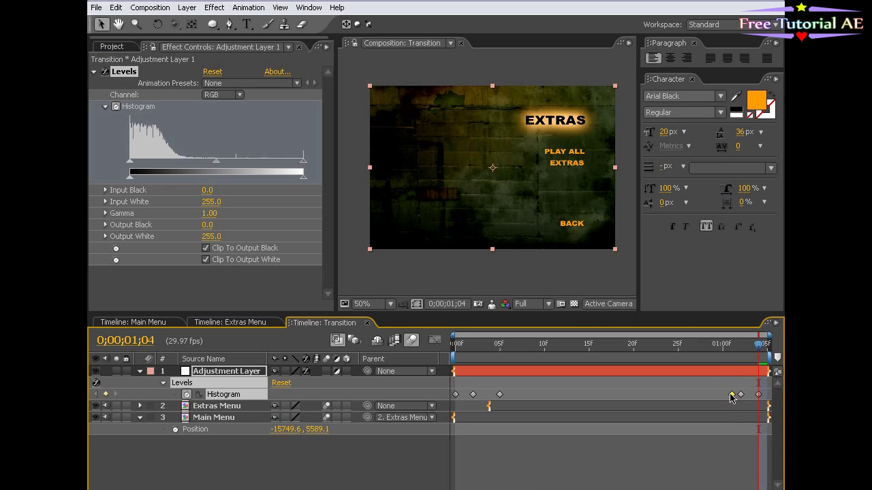
# Step: Preview the transition with its opening and closing flashes, scrub through it, and return to 0;00;00;00
pyautogui.moveTo(726, 355); pyautogui.dragTo(568, 372)
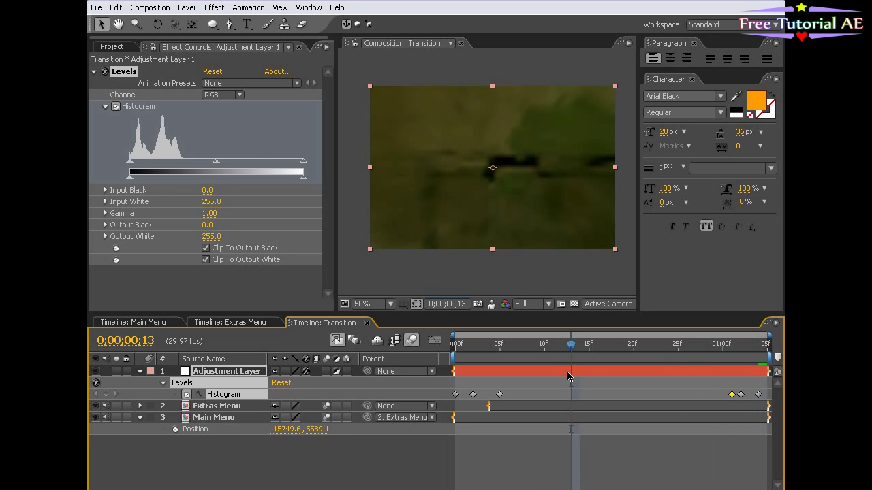
pyautogui.press('KP_0')
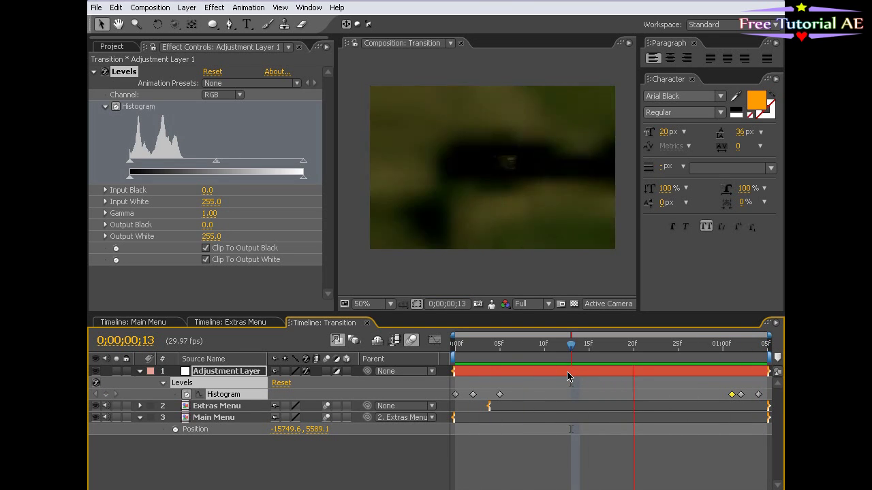
pyautogui.click(524, 464)
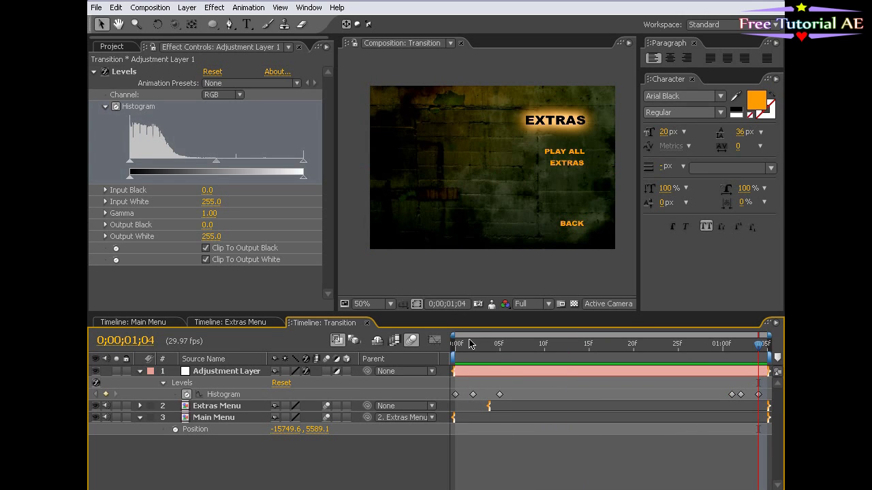
pyautogui.click(487, 358)
pyautogui.moveTo(486, 358); pyautogui.dragTo(438, 360)
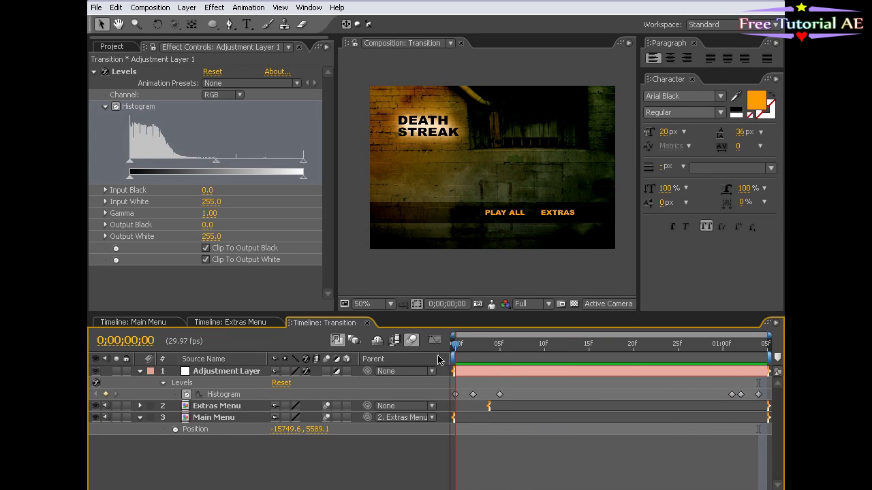
pyautogui.press('space')
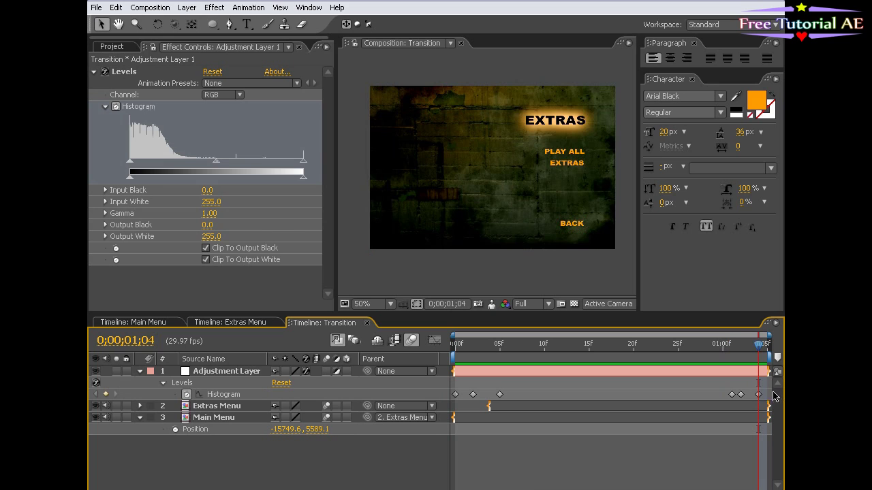
pyautogui.moveTo(758, 396)
pyautogui.mouseDown()
pyautogui.moveTo(439, 397)
pyautogui.moveTo(730, 397)
pyautogui.moveTo(454, 397)
pyautogui.mouseUp()
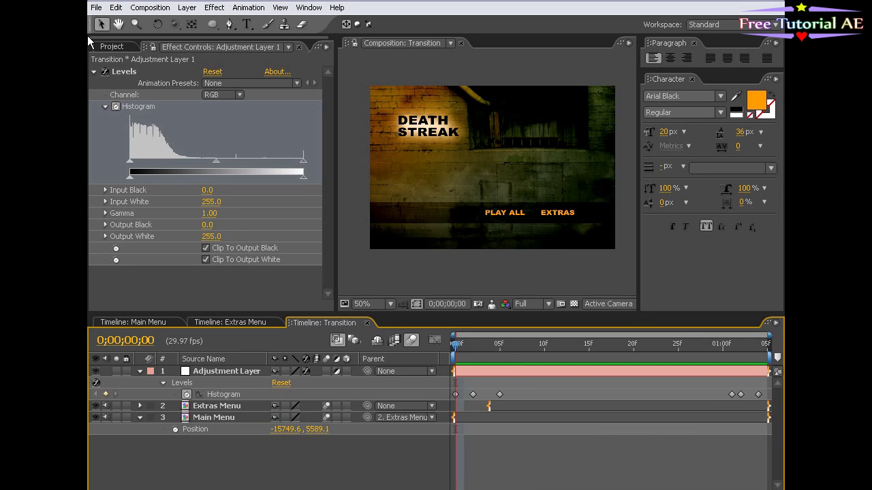
# Step: Create a new composition from the Transition composition in the Footage folder
pyautogui.click(112, 46)
pyautogui.click(136, 275)
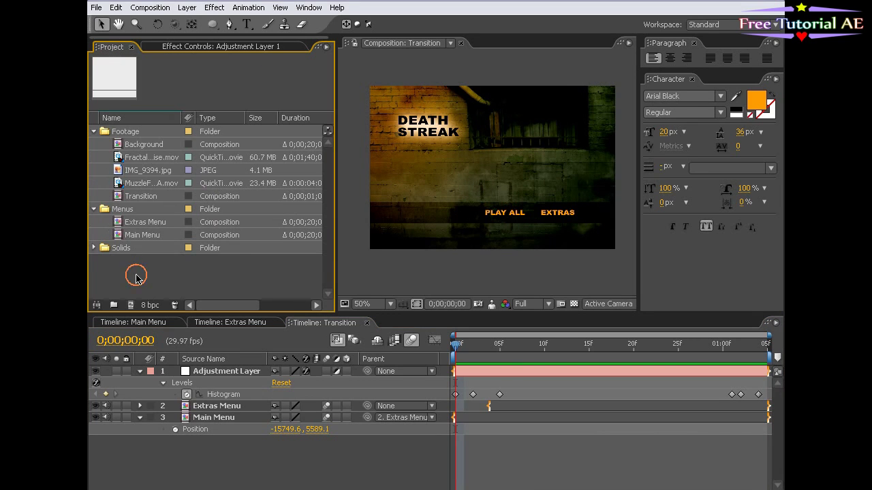
pyautogui.click(138, 198)
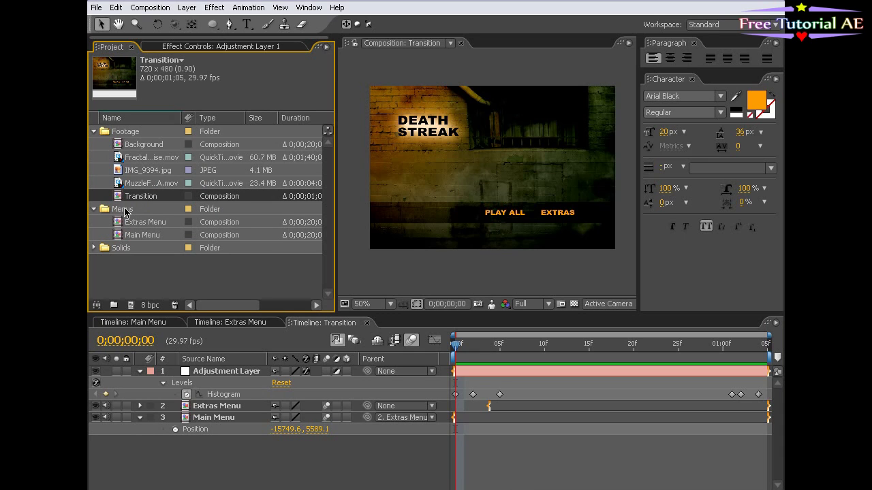
pyautogui.moveTo(117, 199); pyautogui.dragTo(131, 306)
pyautogui.click(505, 373)
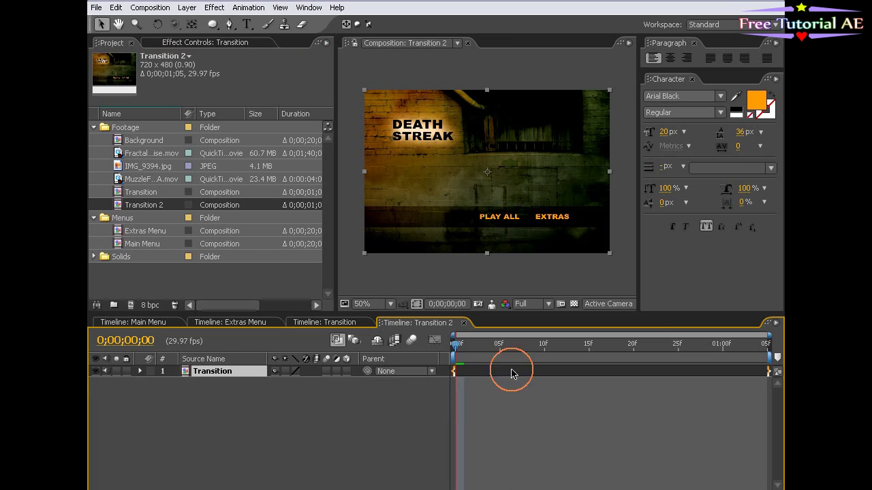
# Step: Time-reverse the Transition layer in the new composition and preview the reversed transition
pyautogui.rightClick(511, 373)
pyautogui.moveTo(535, 280)
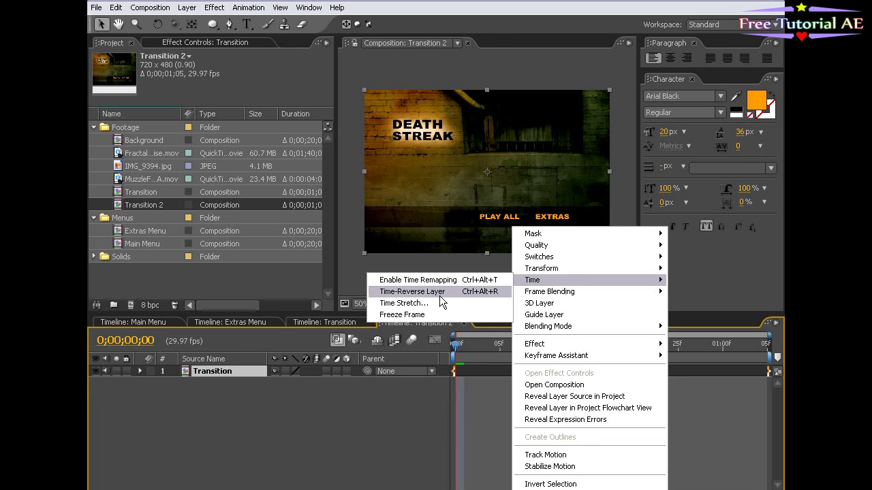
pyautogui.click(412, 291)
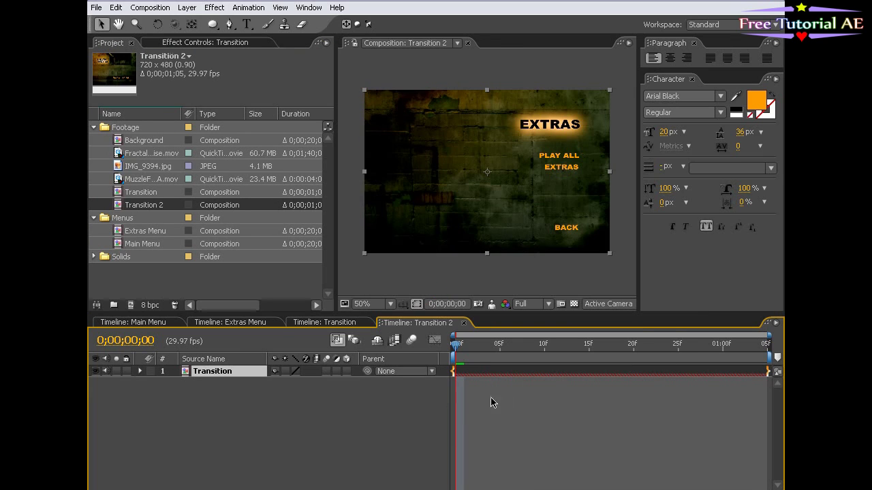
pyautogui.moveTo(463, 347)
pyautogui.mouseDown()
pyautogui.moveTo(757, 348)
pyautogui.moveTo(775, 373)
pyautogui.mouseUp()
pyautogui.press('space')
# Step: Review the Main Menu, Extras Menu and Transition compositions in turn to check how the DVD menus connect
pyautogui.click(136, 322)
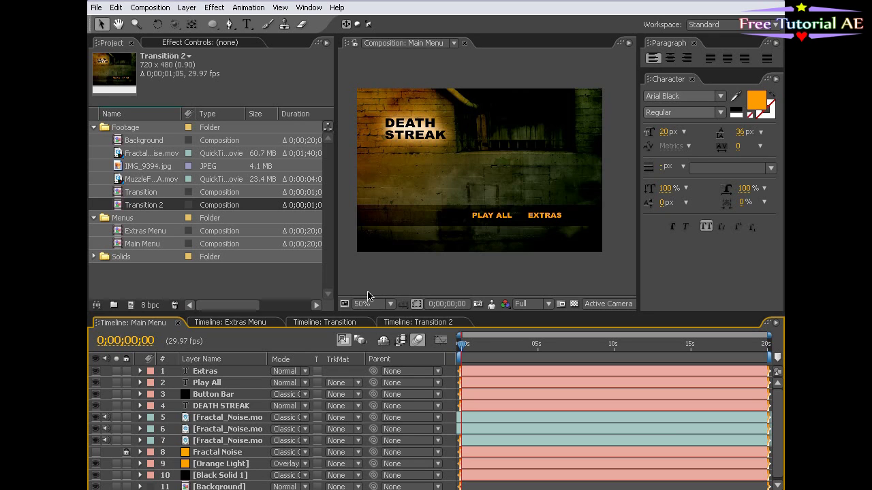
pyautogui.click(264, 322)
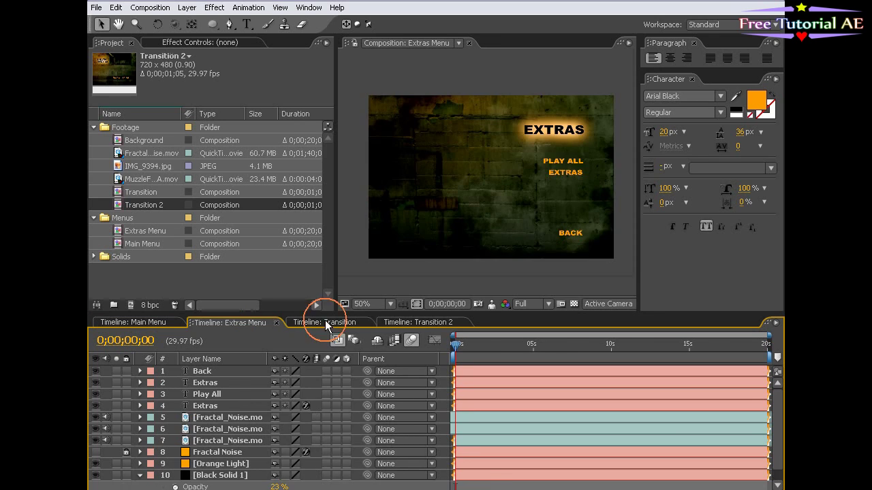
pyautogui.click(320, 322)
pyautogui.click(230, 324)
pyautogui.click(172, 322)
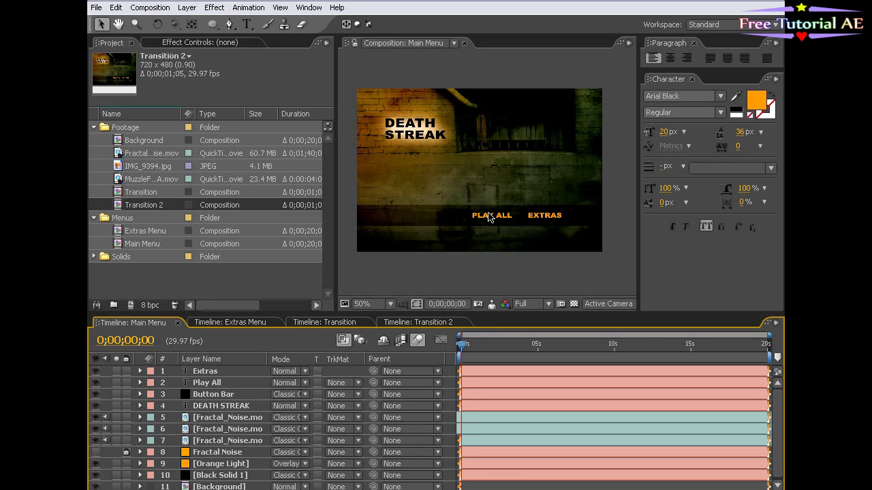
pyautogui.click(259, 326)
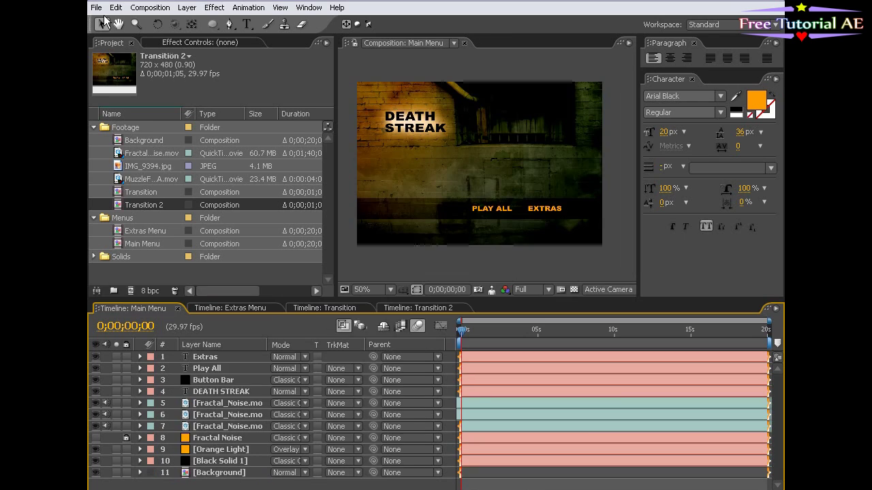
# Step: Save the project and add the Main Menu composition to the render queue
pyautogui.click(97, 7)
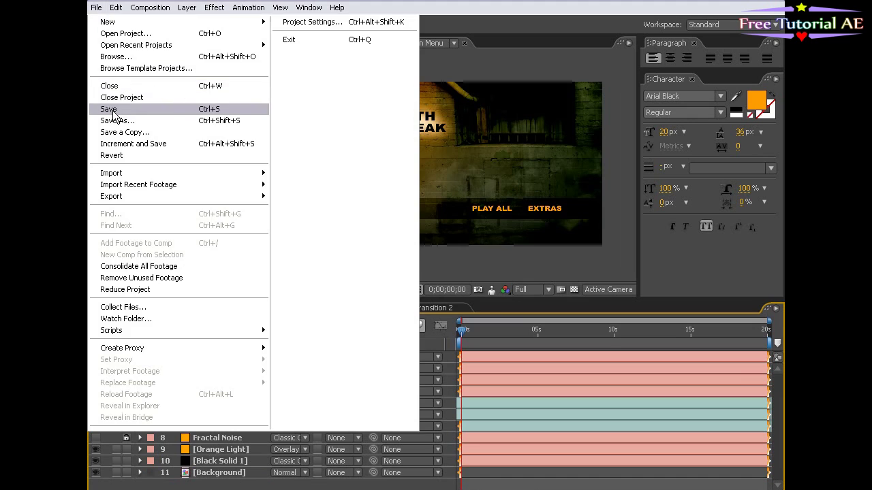
pyautogui.click(113, 111)
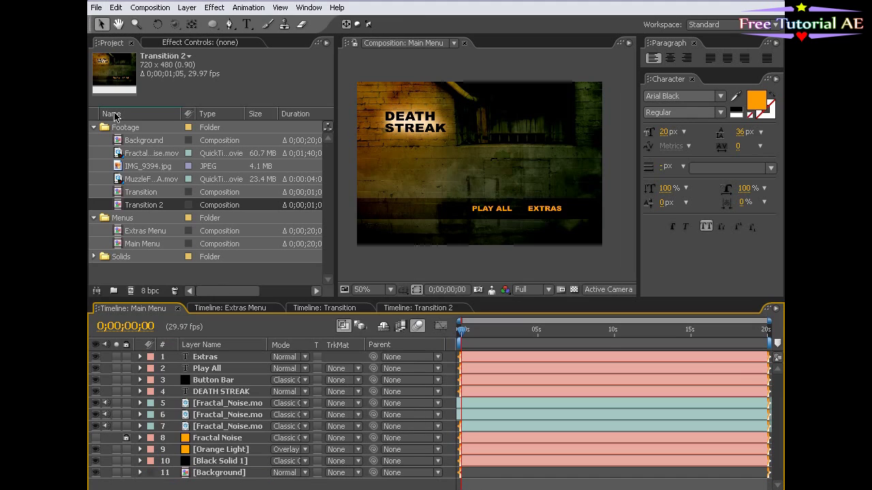
pyautogui.click(149, 8)
pyautogui.click(187, 104)
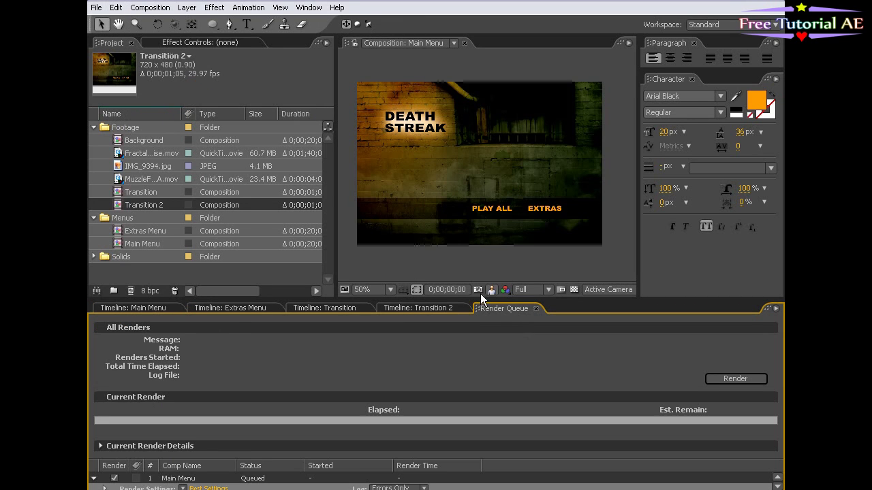
# Step: Undock the Render Queue into a floating window, resize it and move it clear of the timeline
pyautogui.moveTo(494, 309); pyautogui.dragTo(75, 39)
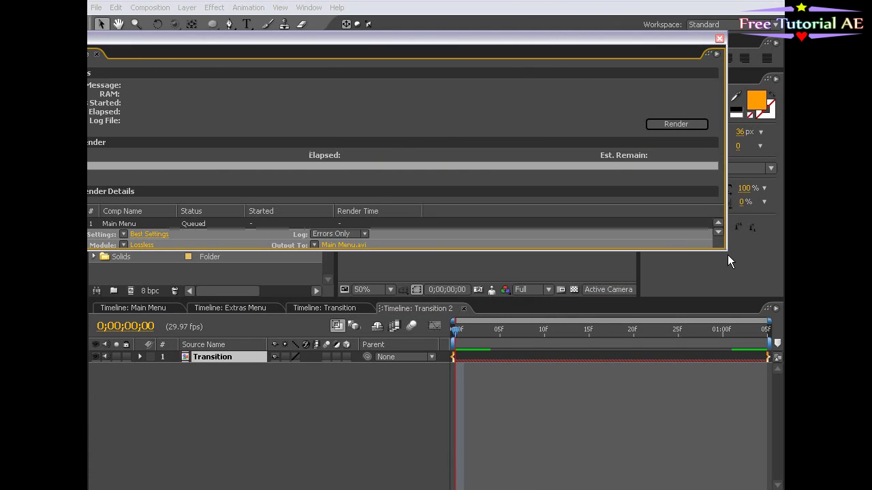
pyautogui.moveTo(728, 256); pyautogui.dragTo(291, 300)
pyautogui.moveTo(225, 48); pyautogui.dragTo(533, 46)
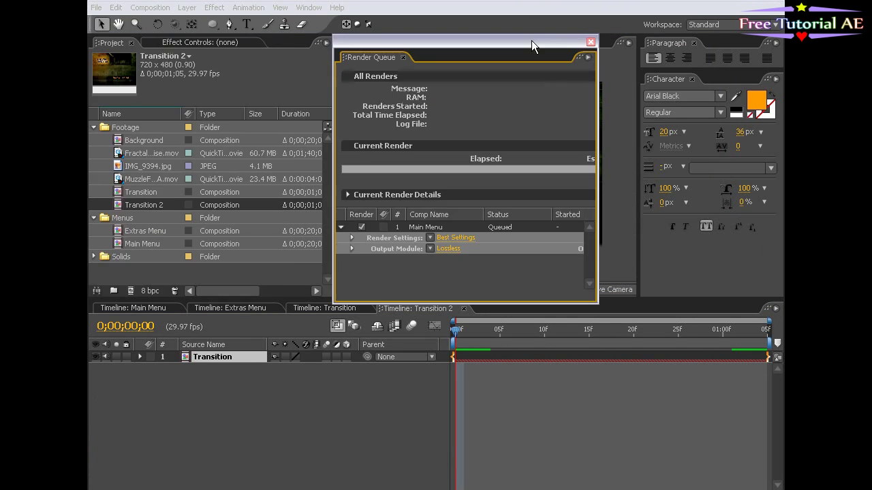
pyautogui.moveTo(599, 310); pyautogui.dragTo(721, 292)
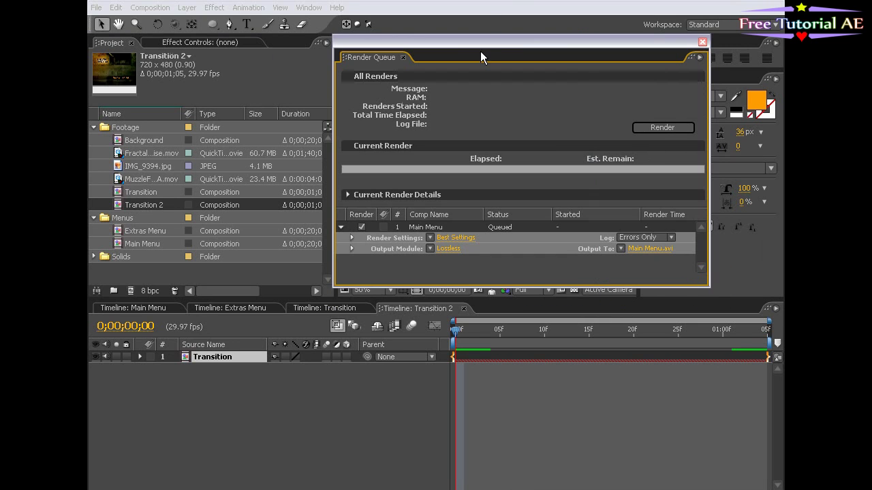
pyautogui.moveTo(480, 43); pyautogui.dragTo(600, 194)
# Step: Add the Extras Menu composition to the render queue and enlarge the queue window to show both items
pyautogui.click(246, 309)
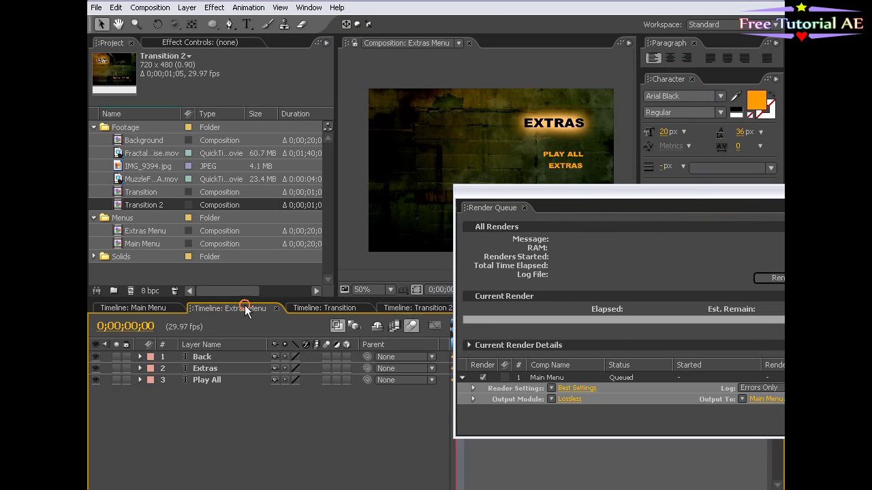
pyautogui.click(150, 8)
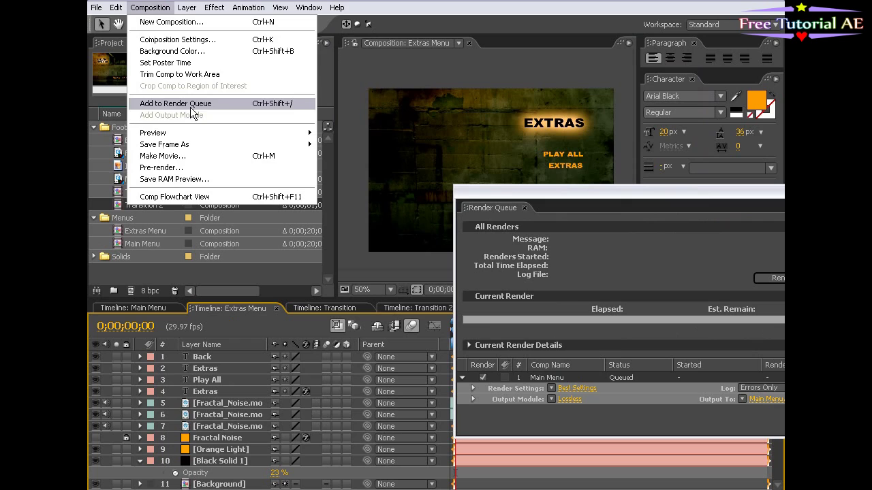
pyautogui.click(190, 107)
pyautogui.moveTo(558, 197); pyautogui.dragTo(263, 0)
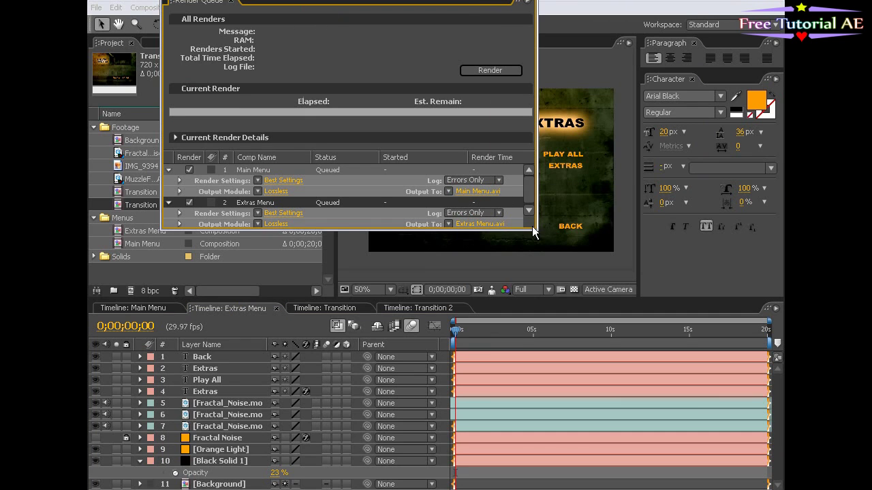
pyautogui.moveTo(537, 228); pyautogui.dragTo(589, 280)
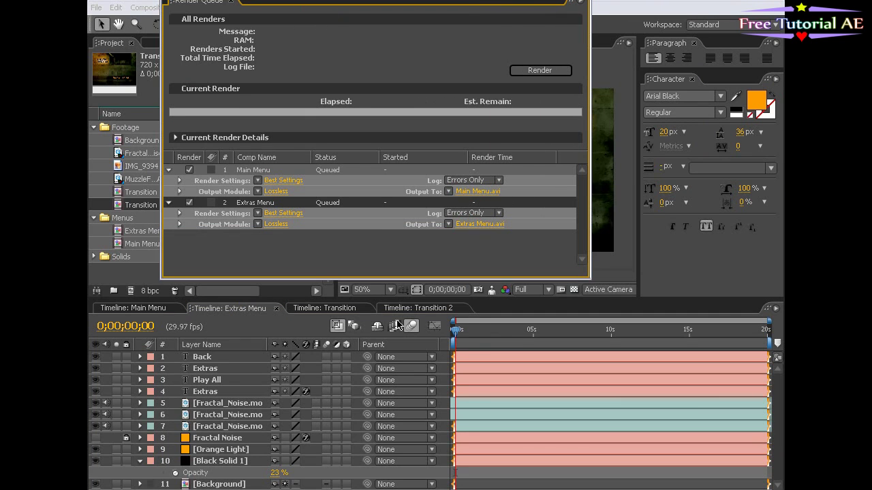
# Step: Add the Transition composition to the render queue
pyautogui.click(319, 310)
pyautogui.moveTo(315, 6); pyautogui.dragTo(498, 75)
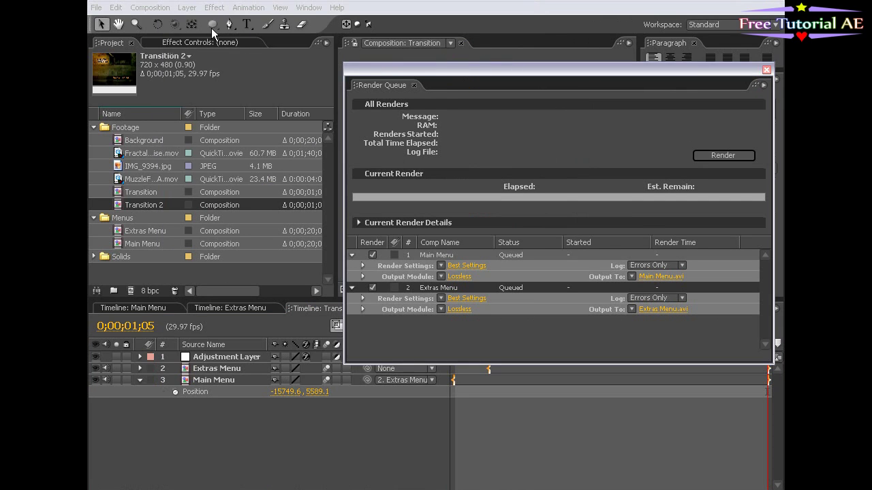
pyautogui.click(148, 7)
pyautogui.click(182, 104)
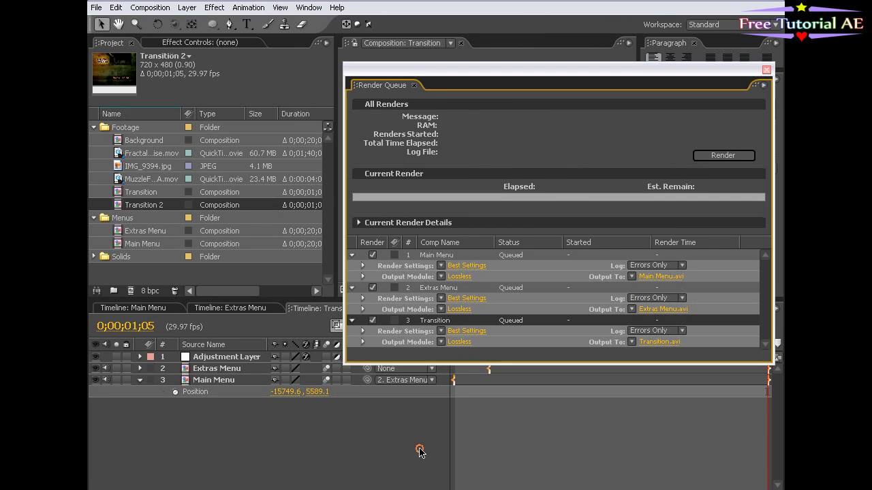
# Step: Add the Transition 2 composition to the render queue and enlarge the queue window to show every item
pyautogui.moveTo(435, 70); pyautogui.dragTo(598, 69)
pyautogui.doubleClick(287, 204)
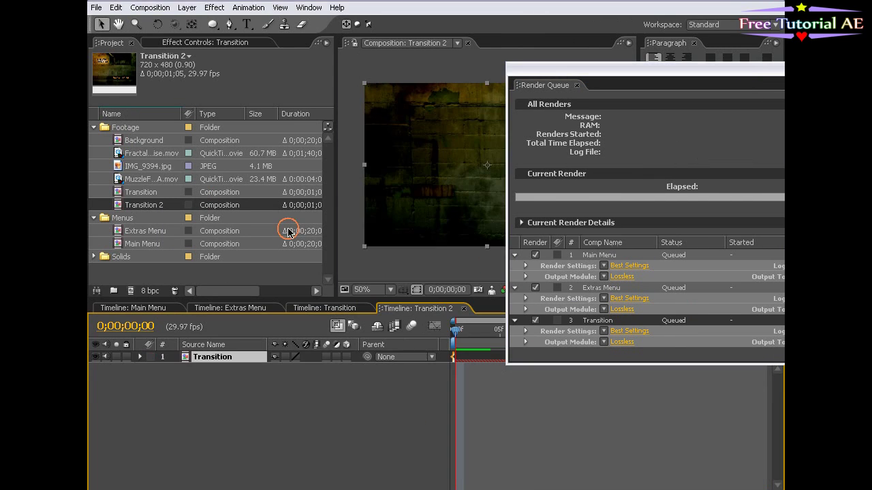
pyautogui.click(128, 8)
pyautogui.click(171, 102)
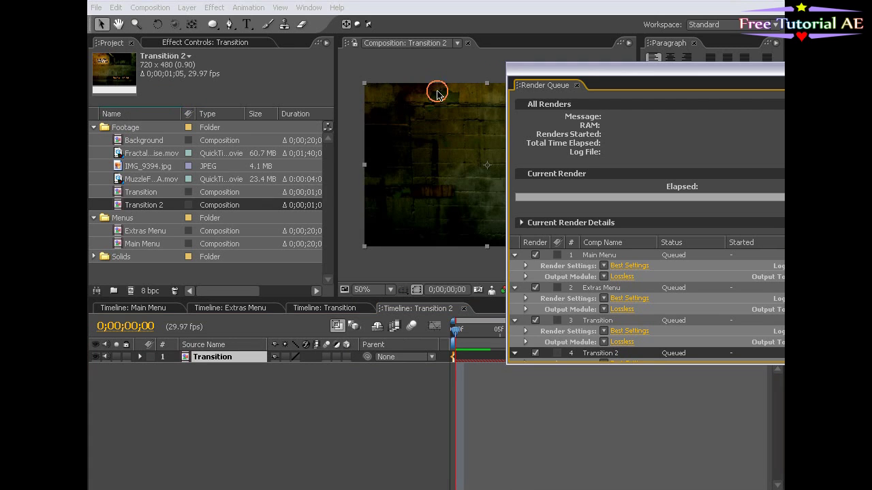
pyautogui.moveTo(570, 72); pyautogui.dragTo(264, 65)
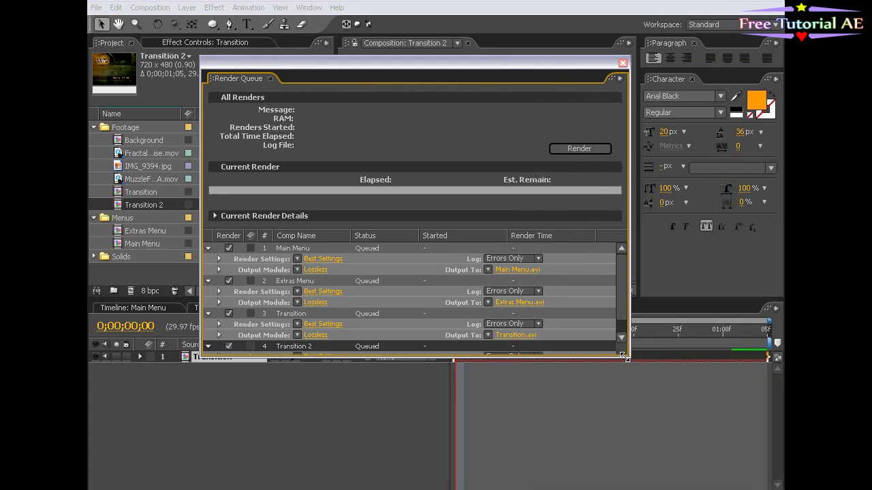
pyautogui.moveTo(624, 357); pyautogui.dragTo(623, 431)
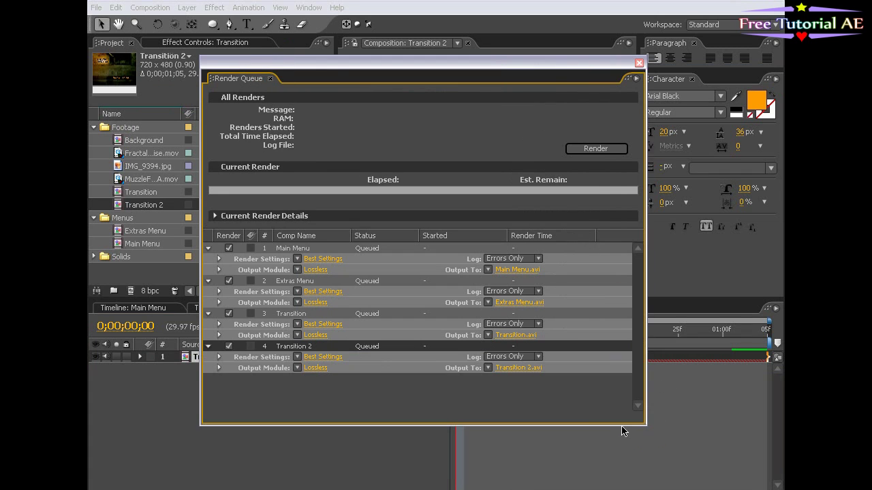
# Step: Set the Main Menu render's output format to QuickTime Movie after trying MPEG2-DVD
pyautogui.click(318, 271)
pyautogui.click(468, 91)
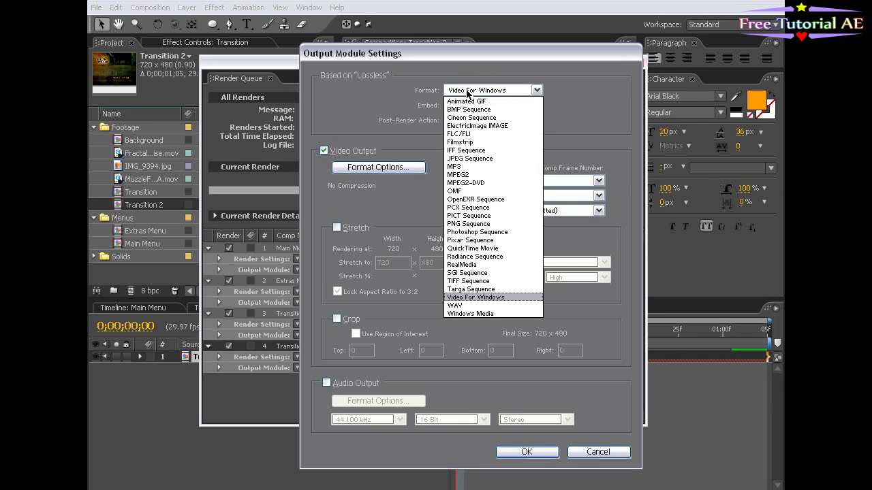
pyautogui.click(481, 182)
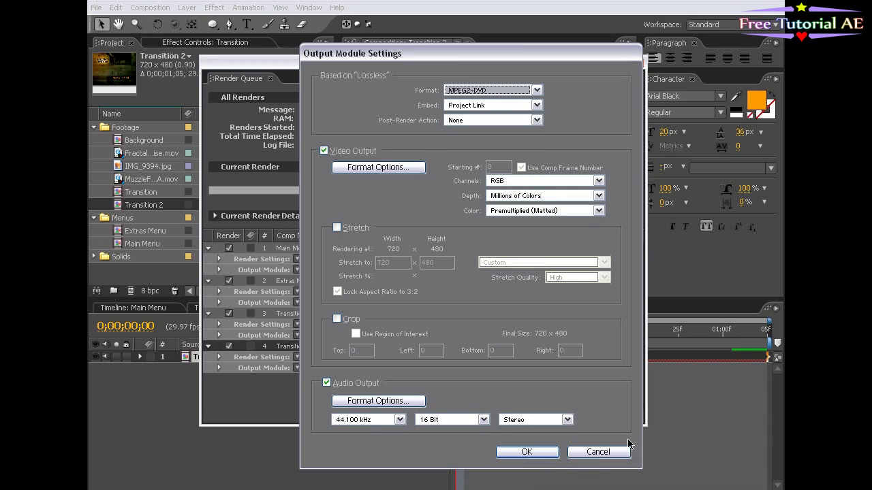
pyautogui.click(475, 90)
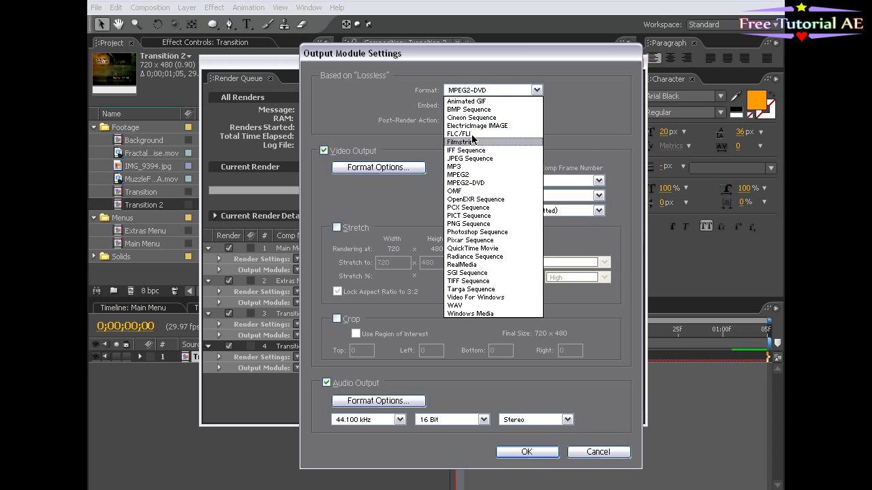
pyautogui.click(492, 248)
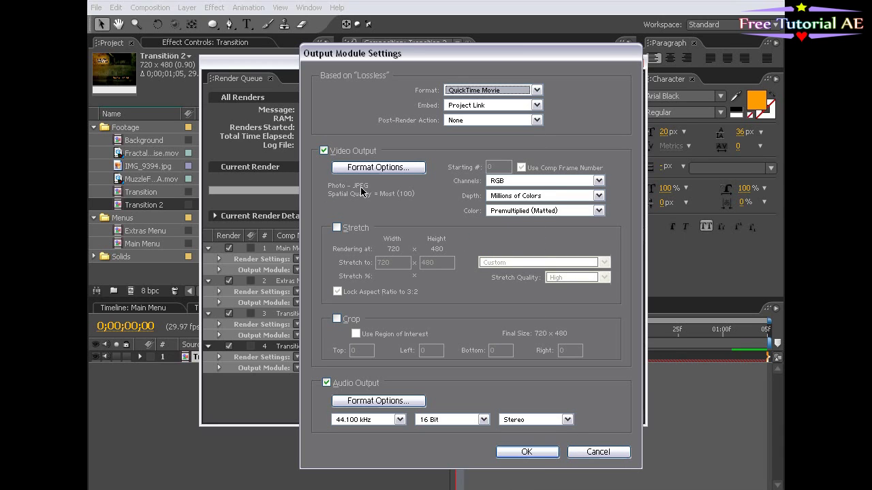
# Step: Choose Photo - JPEG compression for the Main Menu render and disable its audio output
pyautogui.click(371, 168)
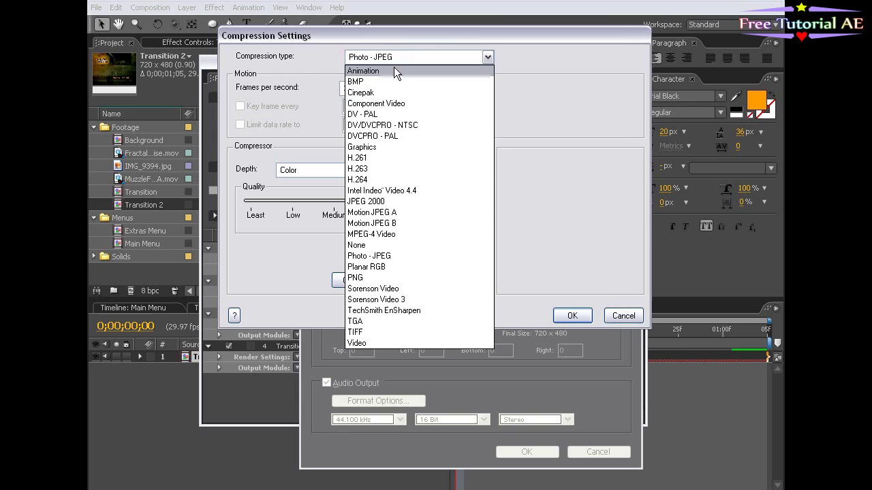
pyautogui.click(371, 256)
pyautogui.click(571, 316)
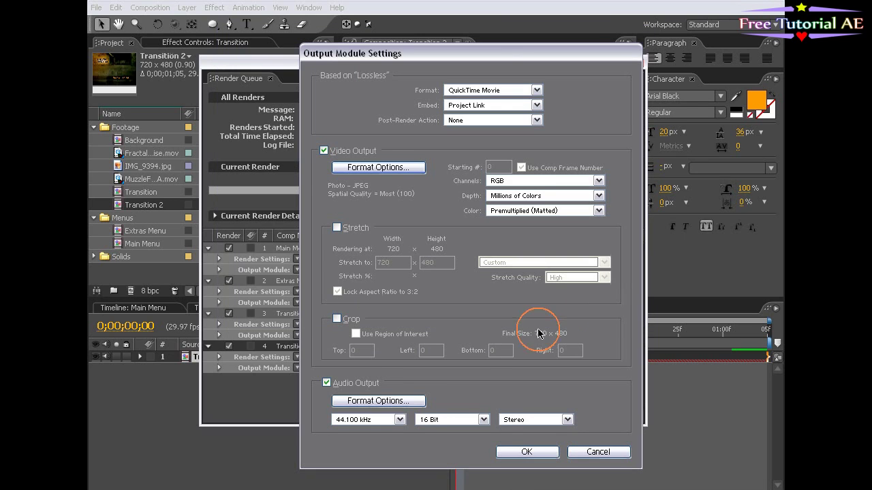
pyautogui.click(327, 383)
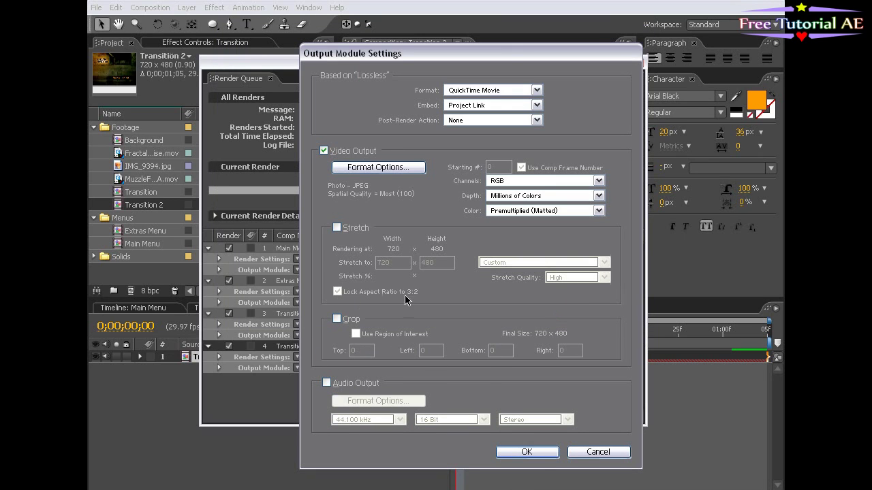
pyautogui.click(523, 451)
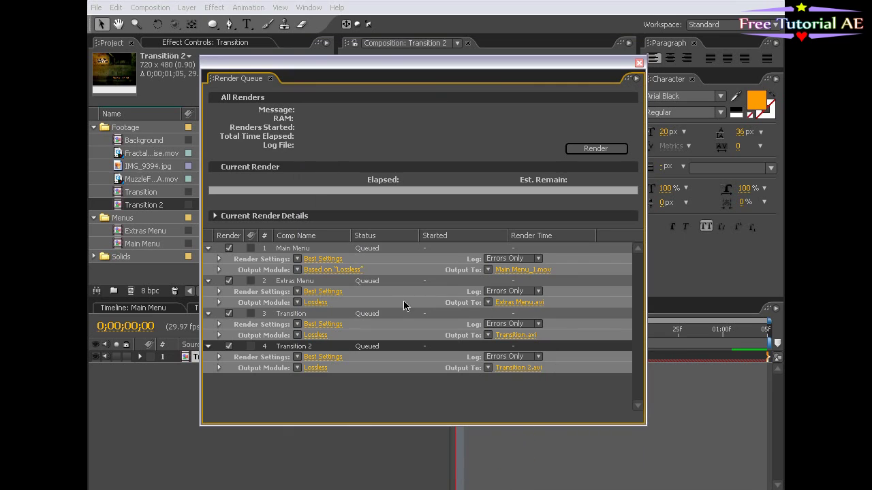
# Step: Set the Extras Menu render's output format to QuickTime Movie
pyautogui.click(317, 303)
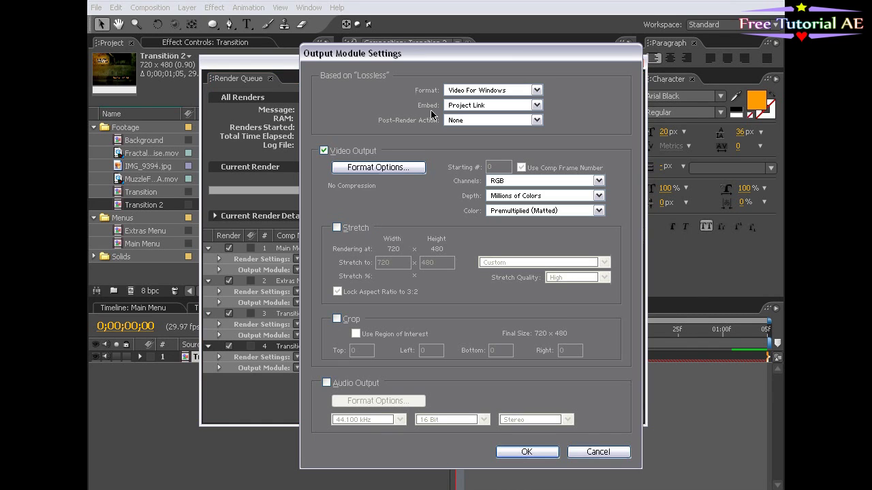
pyautogui.click(465, 91)
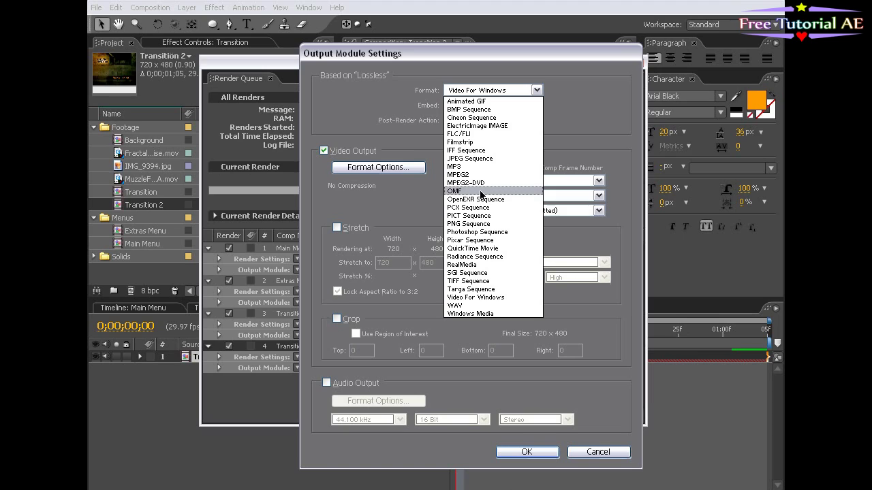
pyautogui.click(475, 248)
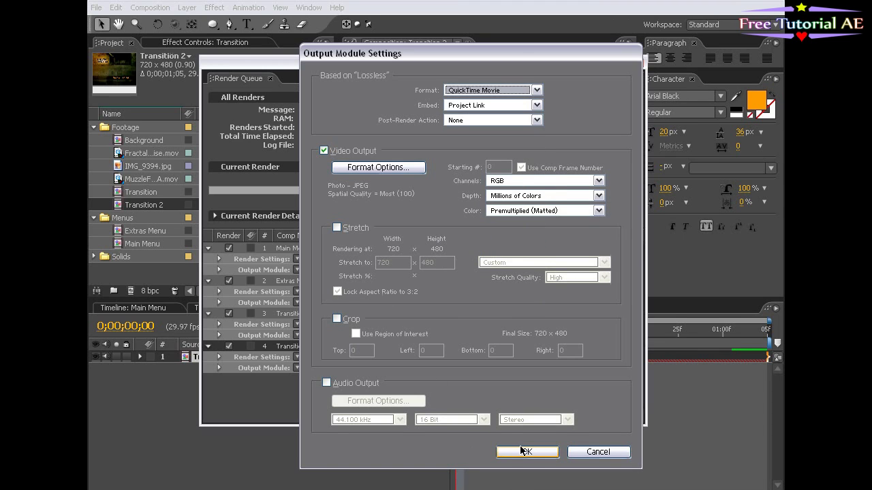
pyautogui.click(553, 453)
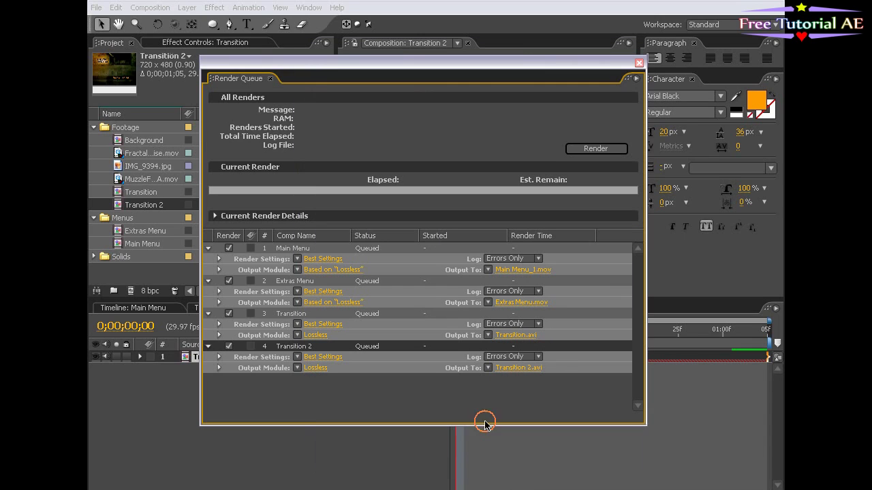